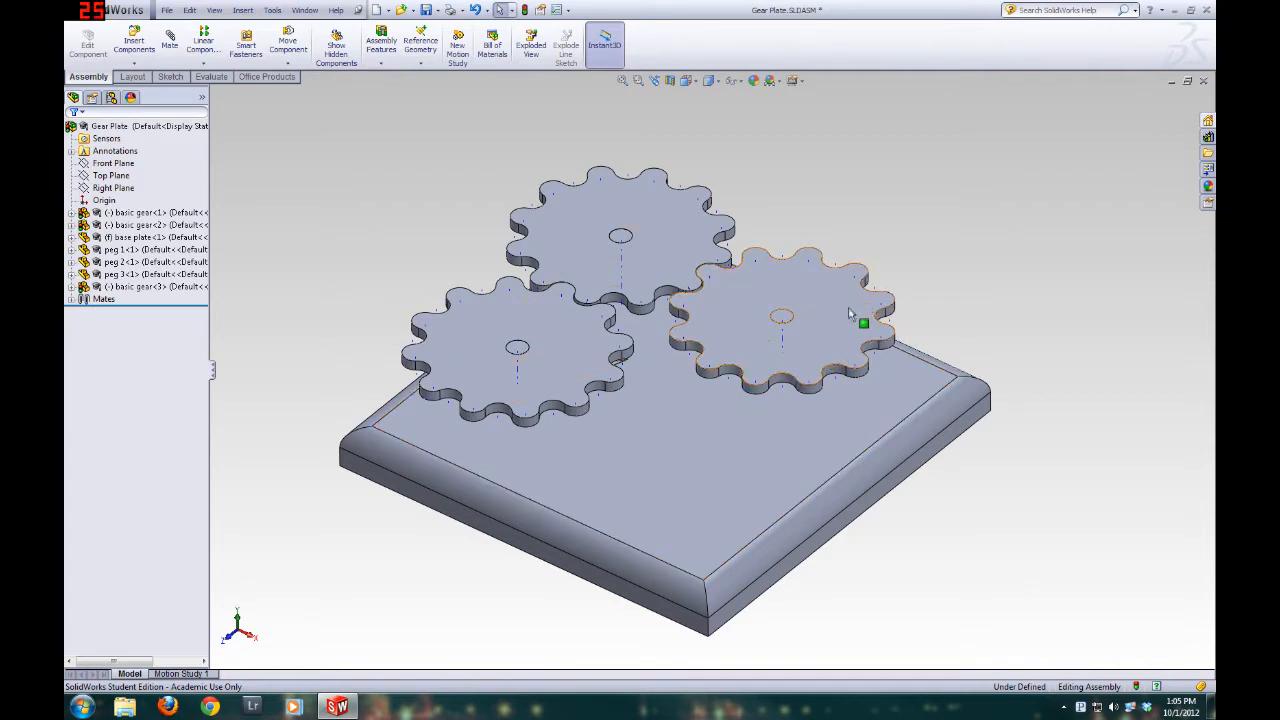
Examine the finished gear plate assembly from above and below, including the three gears and the shaped pegs in the base plate
{"action": "mouse_move", "coordinate": [866, 503]}
{"action": "middle_mouse_down"}
{"action": "mouse_move", "coordinate": [646, 200]}
{"action": "mouse_move", "coordinate": [662, 176]}
{"action": "mouse_move", "coordinate": [740, 403]}
{"action": "mouse_move", "coordinate": [797, 354]}
{"action": "mouse_move", "coordinate": [820, 294]}
{"action": "mouse_move", "coordinate": [851, 277]}
{"action": "middle_mouse_up"}
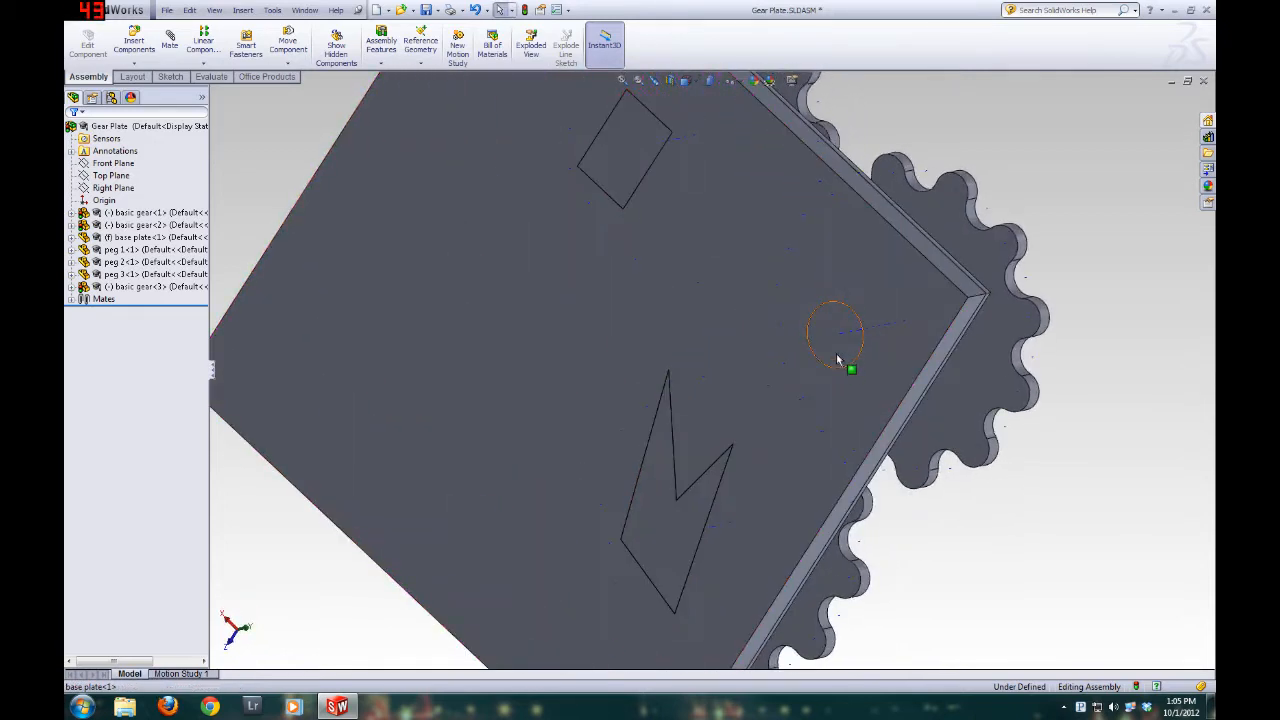
{"action": "middle_click_drag", "start_coordinate": [711, 514], "coordinate": [870, 423]}
{"action": "scroll", "coordinate": [870, 423], "scroll_direction": "up", "scroll_amount": 3}
{"action": "middle_click_drag", "start_coordinate": [634, 386], "coordinate": [786, 457]}
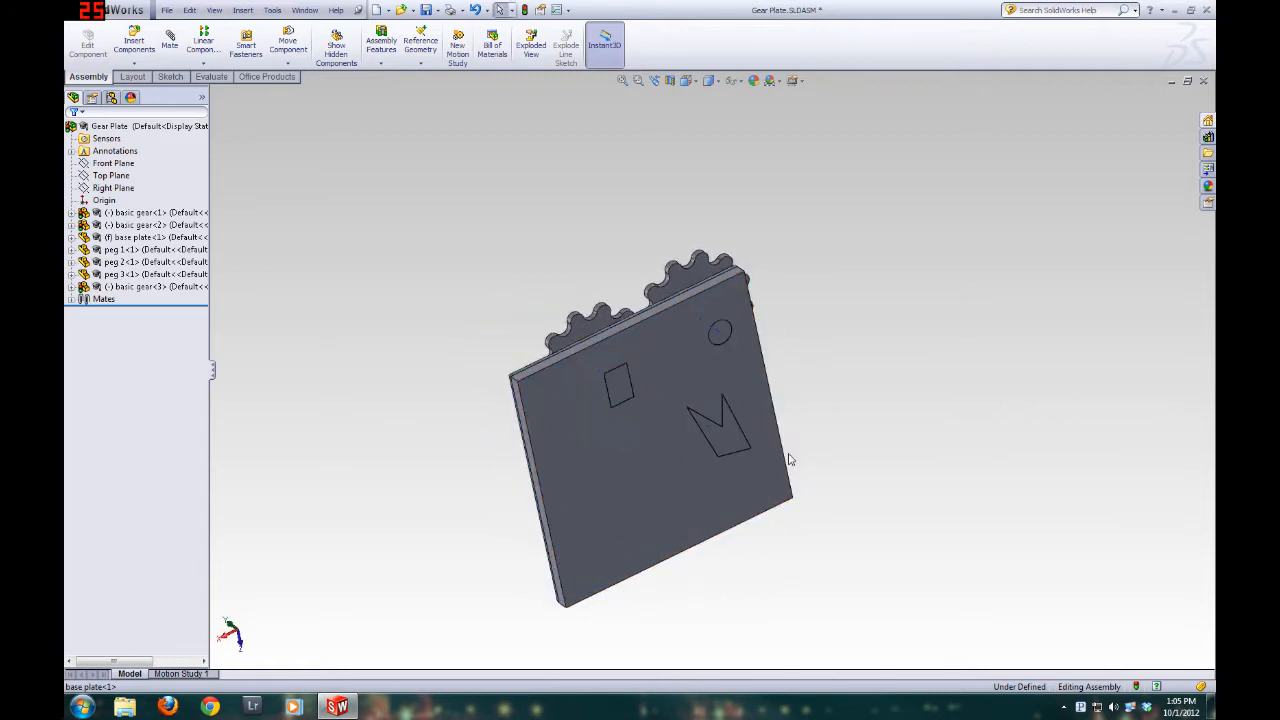
{"action": "left_click", "coordinate": [738, 448]}
{"action": "middle_click_drag", "start_coordinate": [731, 551], "coordinate": [901, 381]}
{"action": "middle_click_drag", "start_coordinate": [598, 228], "coordinate": [573, 316]}
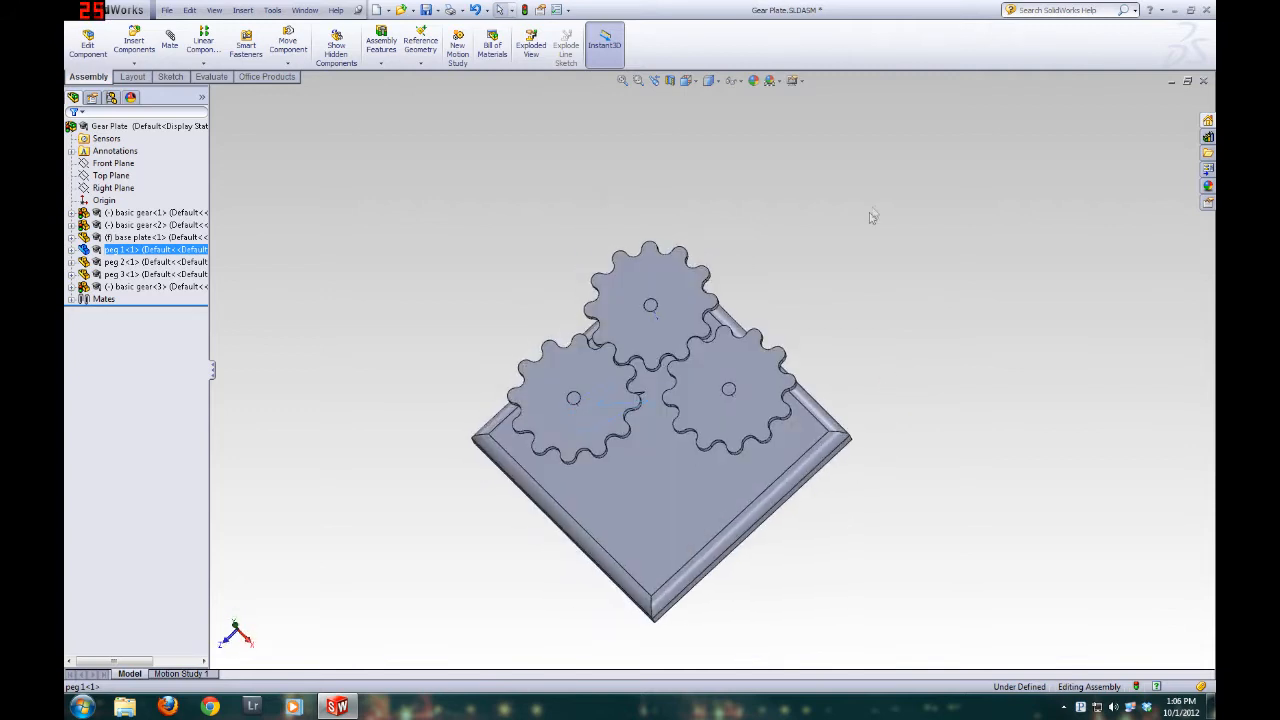
{"action": "left_click", "coordinate": [872, 215]}
{"action": "scroll", "coordinate": [642, 359], "scroll_direction": "down", "scroll_amount": 2}
{"action": "middle_click_drag", "start_coordinate": [641, 492], "coordinate": [658, 430]}
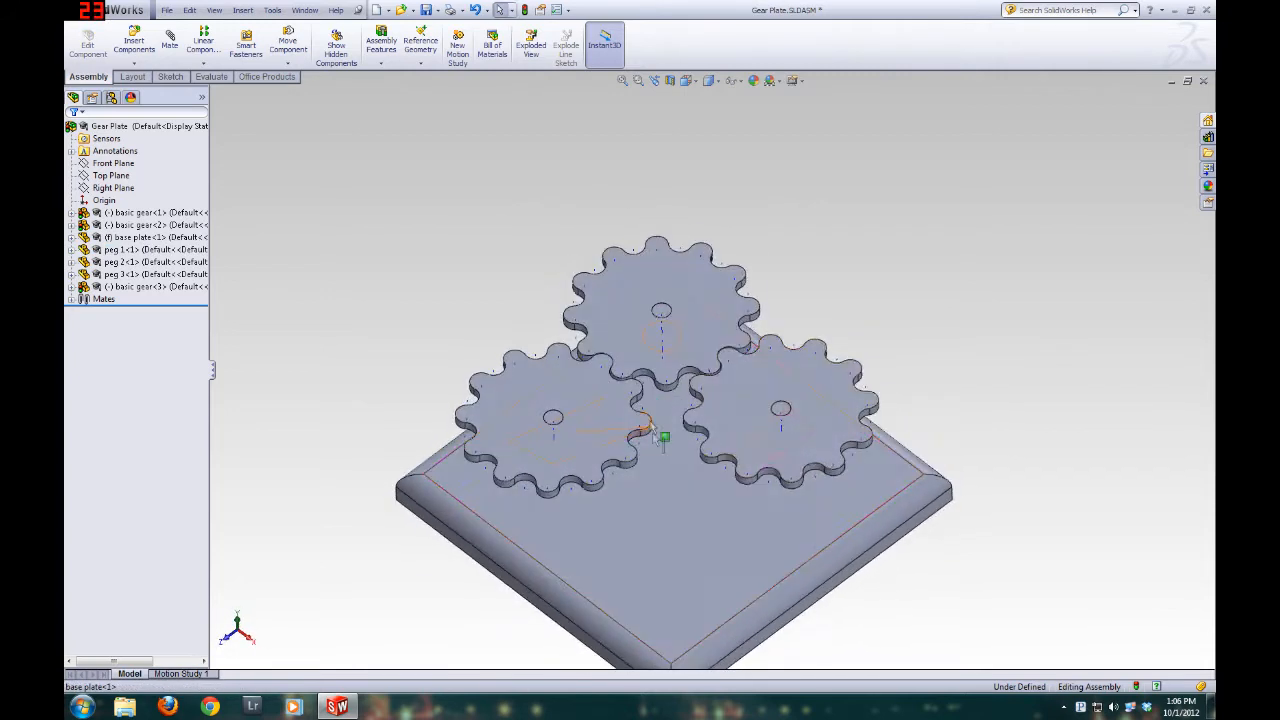
{"action": "left_click_drag", "start_coordinate": [855, 392], "coordinate": [713, 488]}
{"action": "left_click", "coordinate": [941, 415]}
{"action": "scroll", "coordinate": [717, 483], "scroll_direction": "up", "scroll_amount": 3}
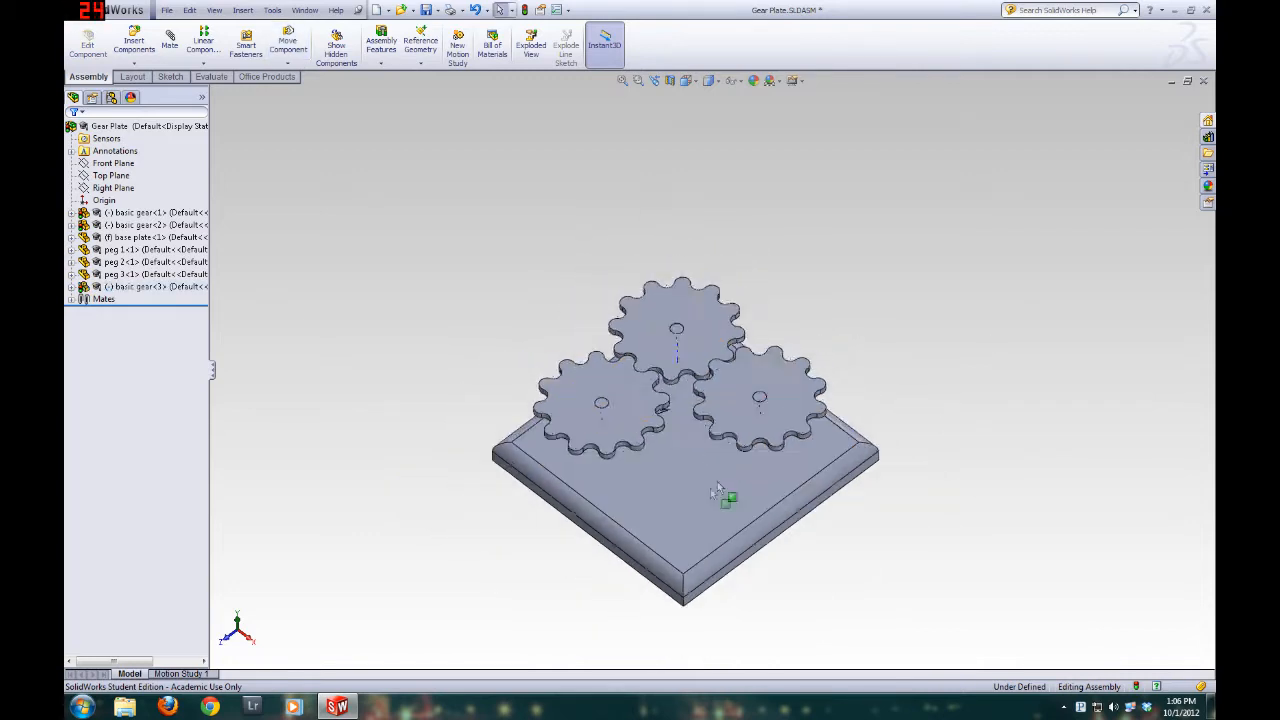
{"action": "scroll", "coordinate": [668, 570], "scroll_direction": "down", "scroll_amount": 2}
{"action": "scroll", "coordinate": [668, 577], "scroll_direction": "up", "scroll_amount": 2}
{"action": "scroll", "coordinate": [930, 156], "scroll_direction": "down", "scroll_amount": 2}
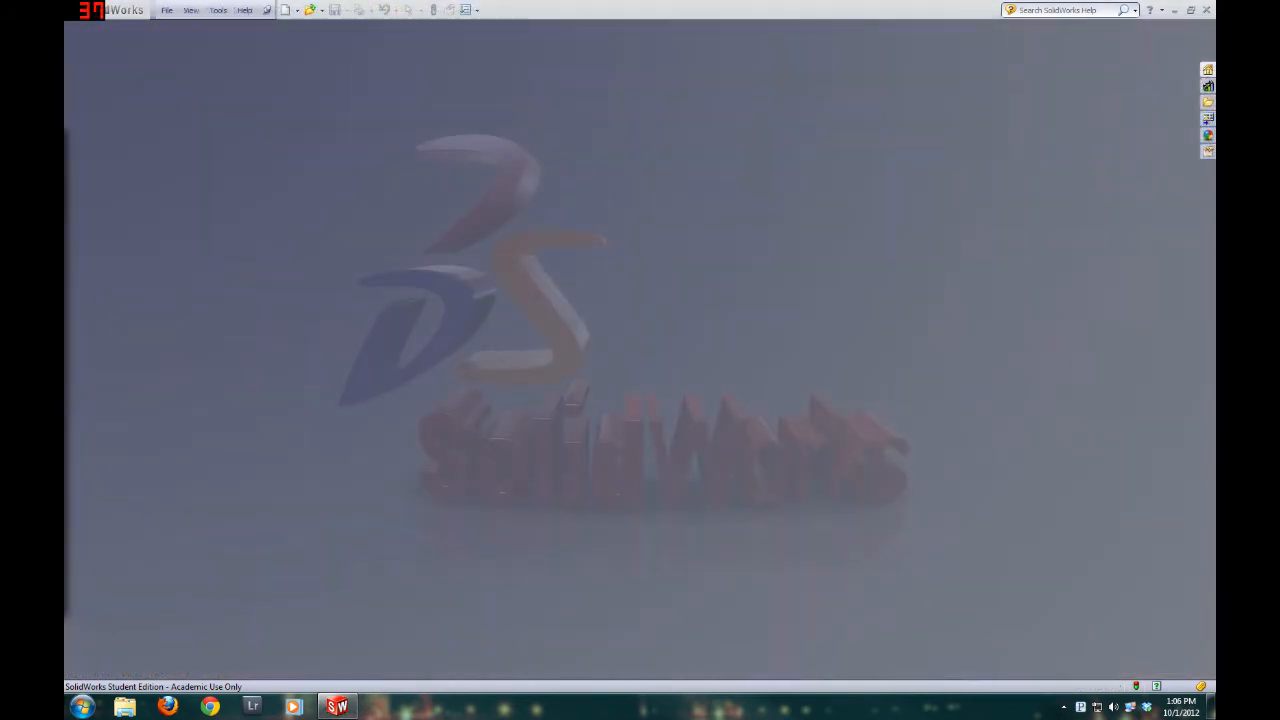
Create a new assembly document
{"action": "left_click", "coordinate": [168, 10]}
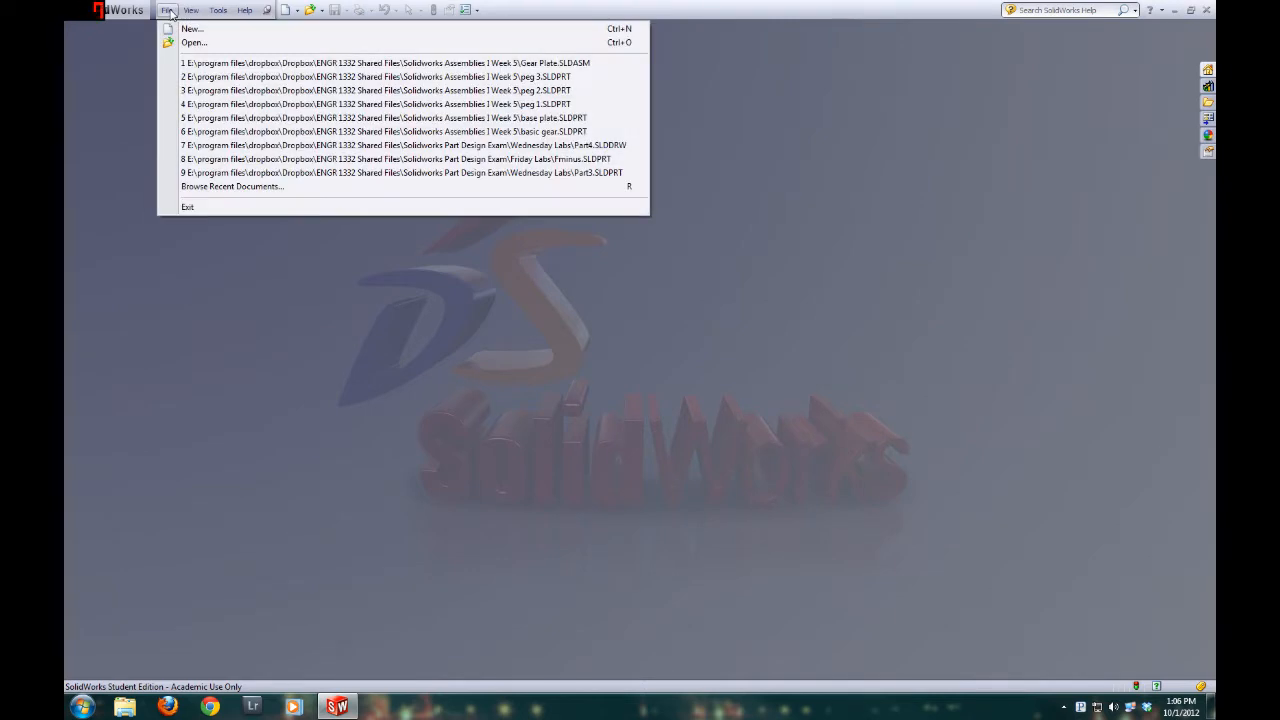
{"action": "left_click", "coordinate": [192, 28]}
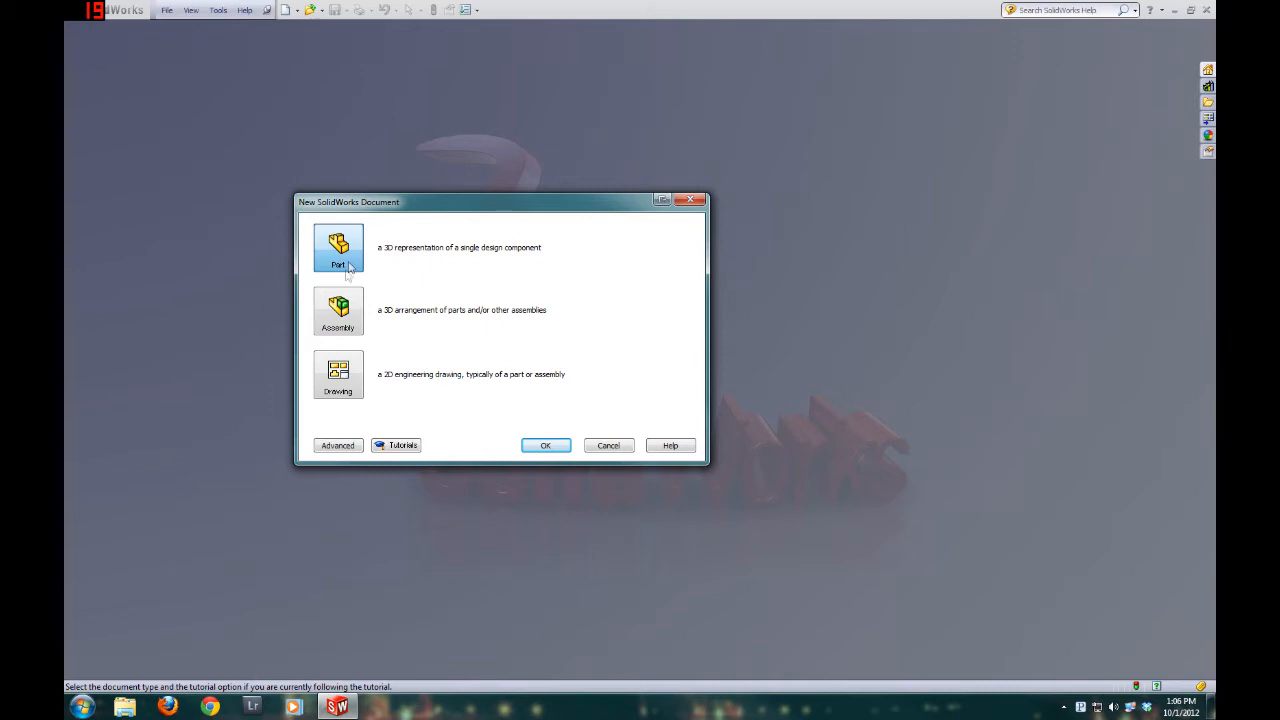
{"action": "left_click", "coordinate": [333, 318]}
{"action": "left_click", "coordinate": [550, 445]}
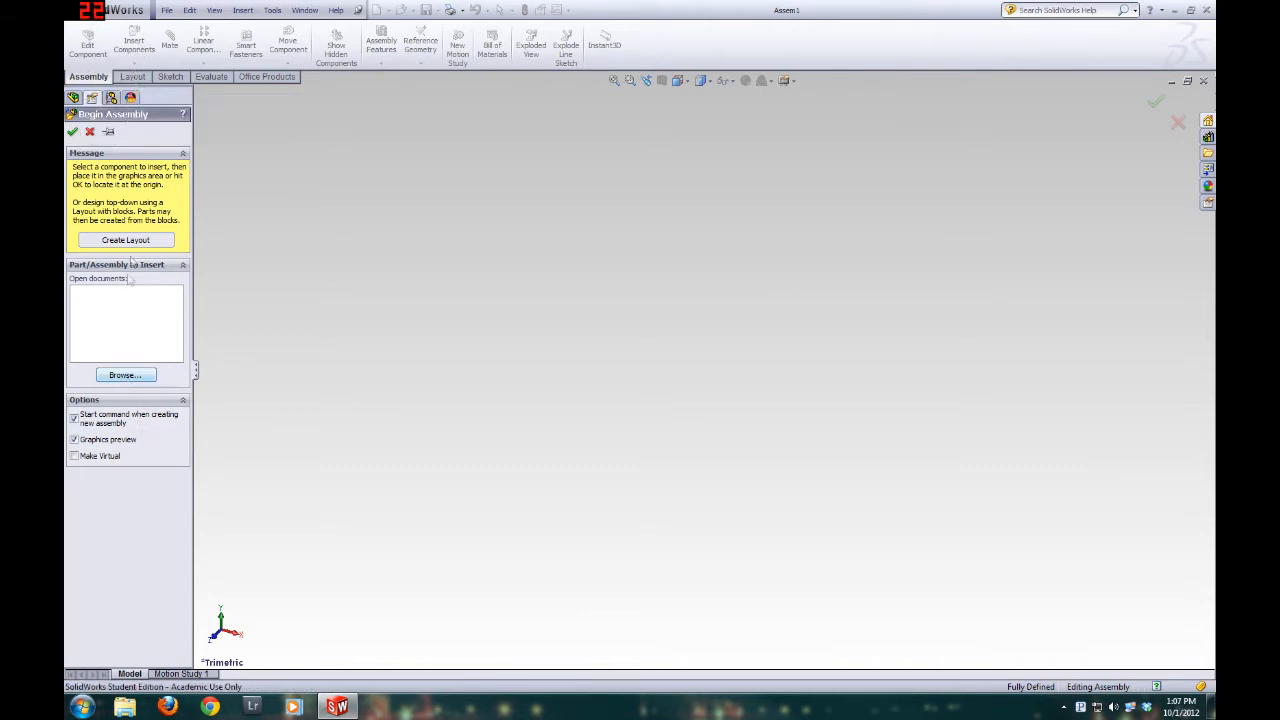
Insert the part base plate.SLDPRT as the first component and place it freely in the graphics area
{"action": "left_click", "coordinate": [128, 375]}
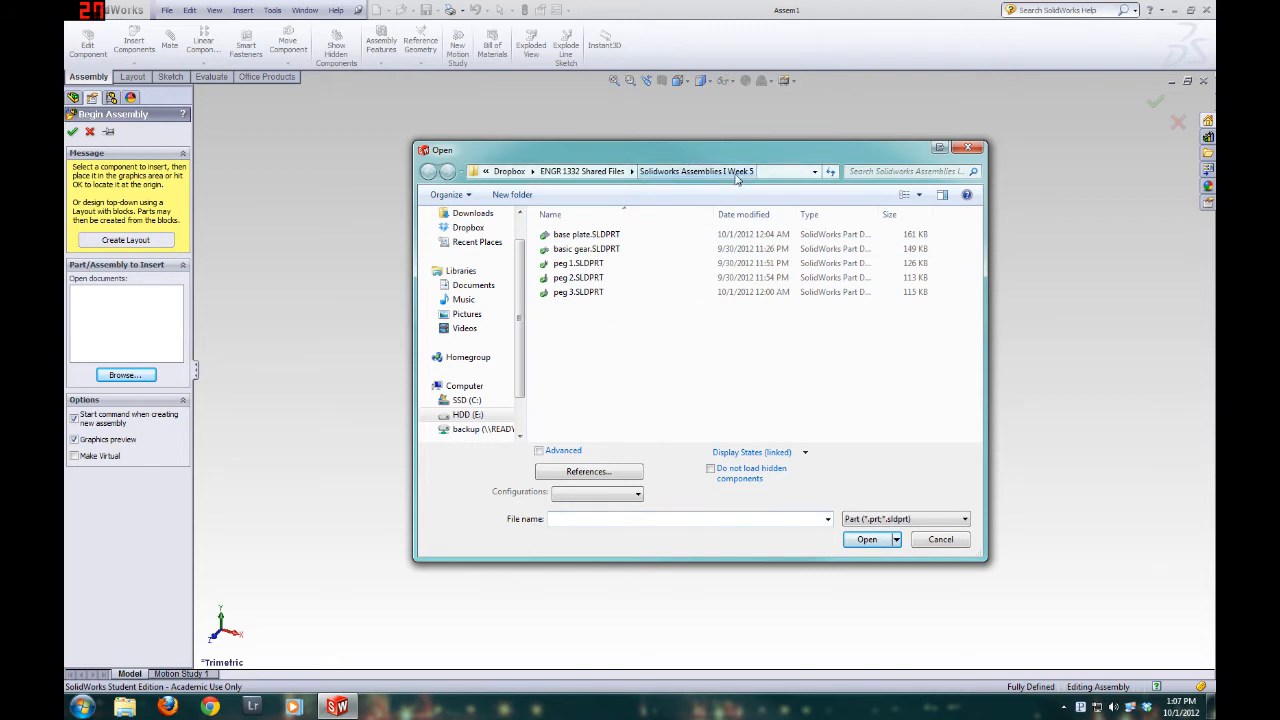
{"action": "double_click", "coordinate": [604, 236]}
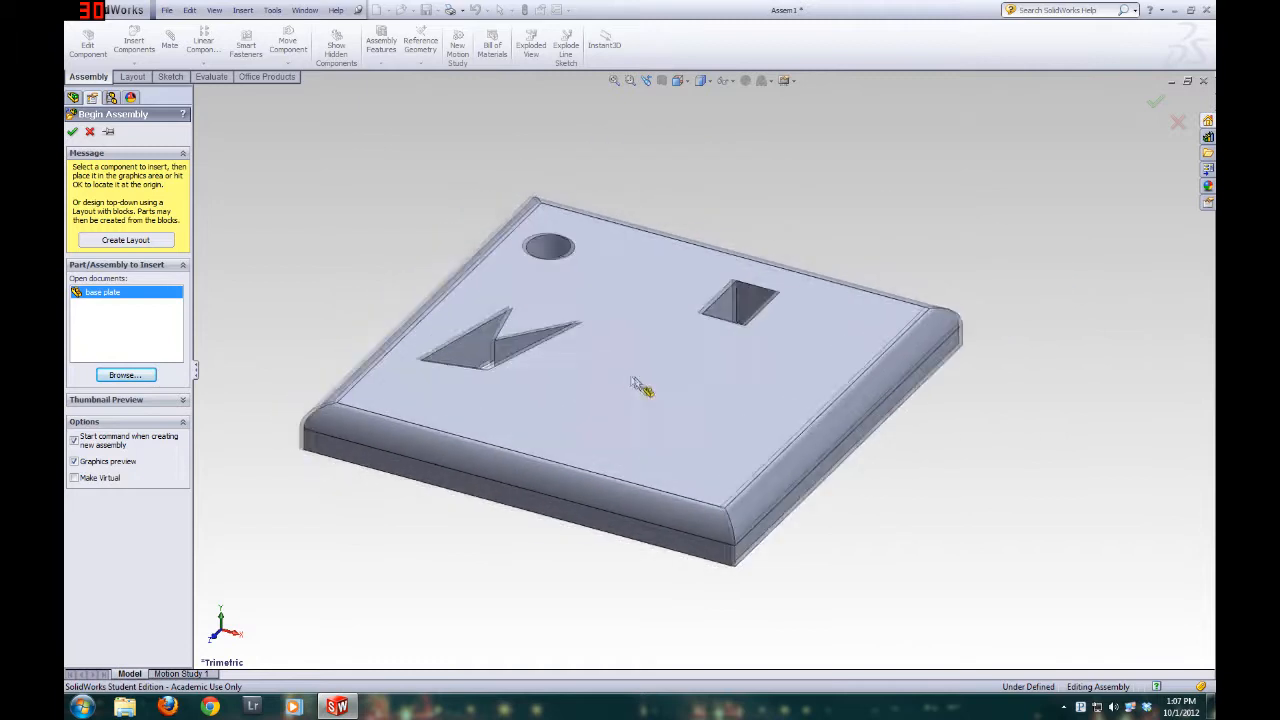
{"action": "left_click", "coordinate": [703, 356]}
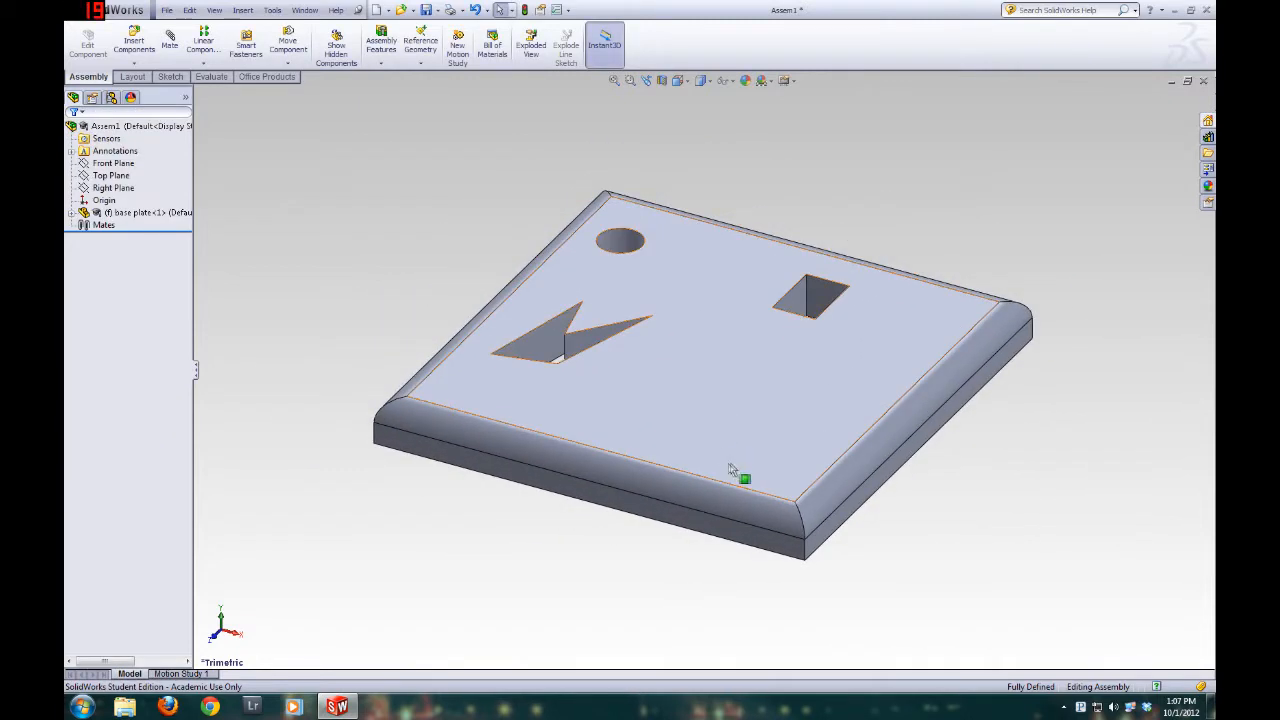
Examine the placed base plate and its round, square and notched cutouts from several angles
{"action": "middle_click_drag", "start_coordinate": [656, 444], "coordinate": [651, 320]}
{"action": "scroll", "coordinate": [698, 355], "scroll_direction": "down", "scroll_amount": 3}
{"action": "scroll", "coordinate": [697, 352], "scroll_direction": "up", "scroll_amount": 5}
{"action": "middle_click_drag", "start_coordinate": [596, 424], "coordinate": [537, 385], "text": "ctrl"}
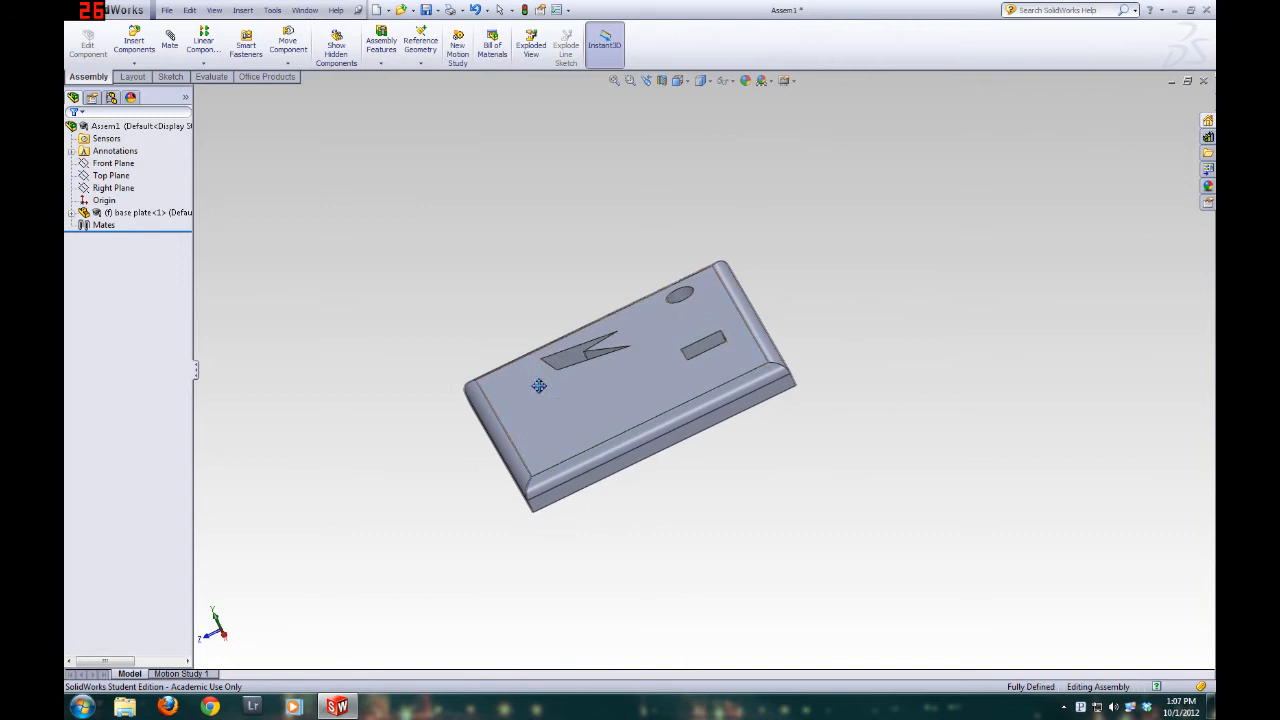
{"action": "middle_click_drag", "start_coordinate": [639, 469], "coordinate": [588, 415]}
{"action": "scroll", "coordinate": [587, 415], "scroll_direction": "up", "scroll_amount": 1}
{"action": "scroll", "coordinate": [548, 353], "scroll_direction": "down", "scroll_amount": 1}
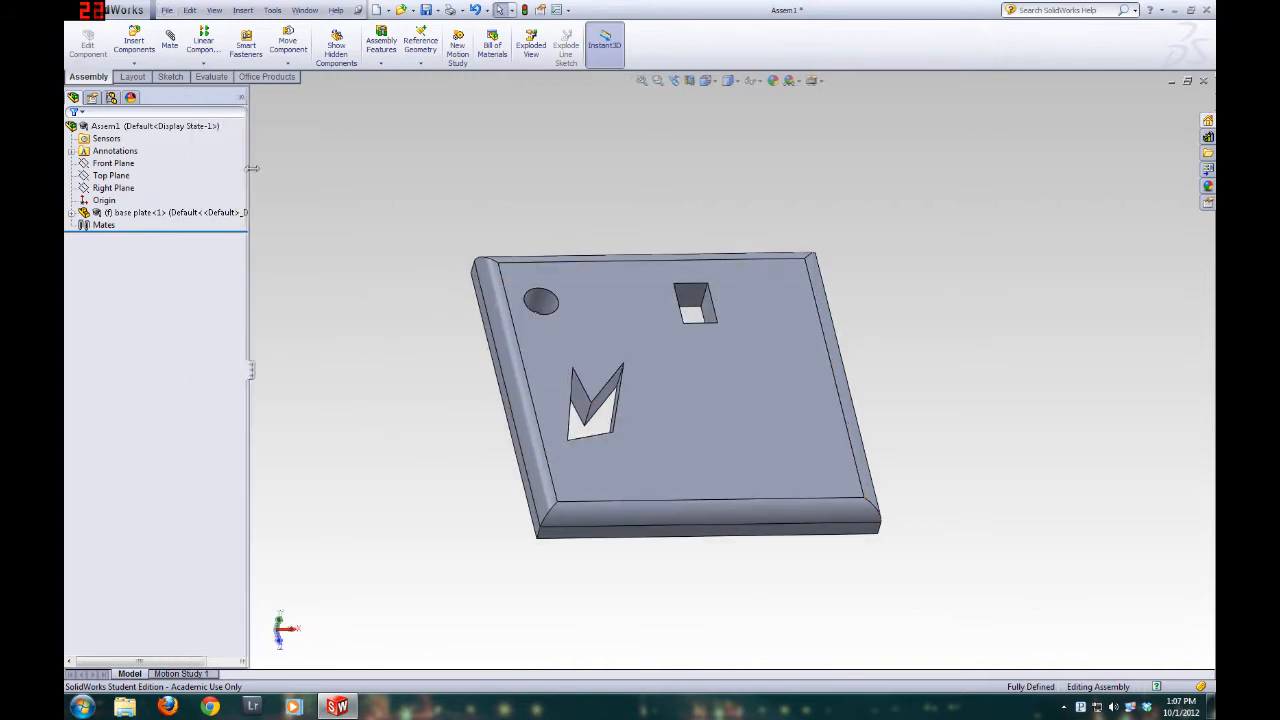
Highlight the assembly's Front, Top and Right planes to examine where they lie relative to the base plate
{"action": "left_click", "coordinate": [160, 214]}
{"action": "left_click", "coordinate": [127, 128]}
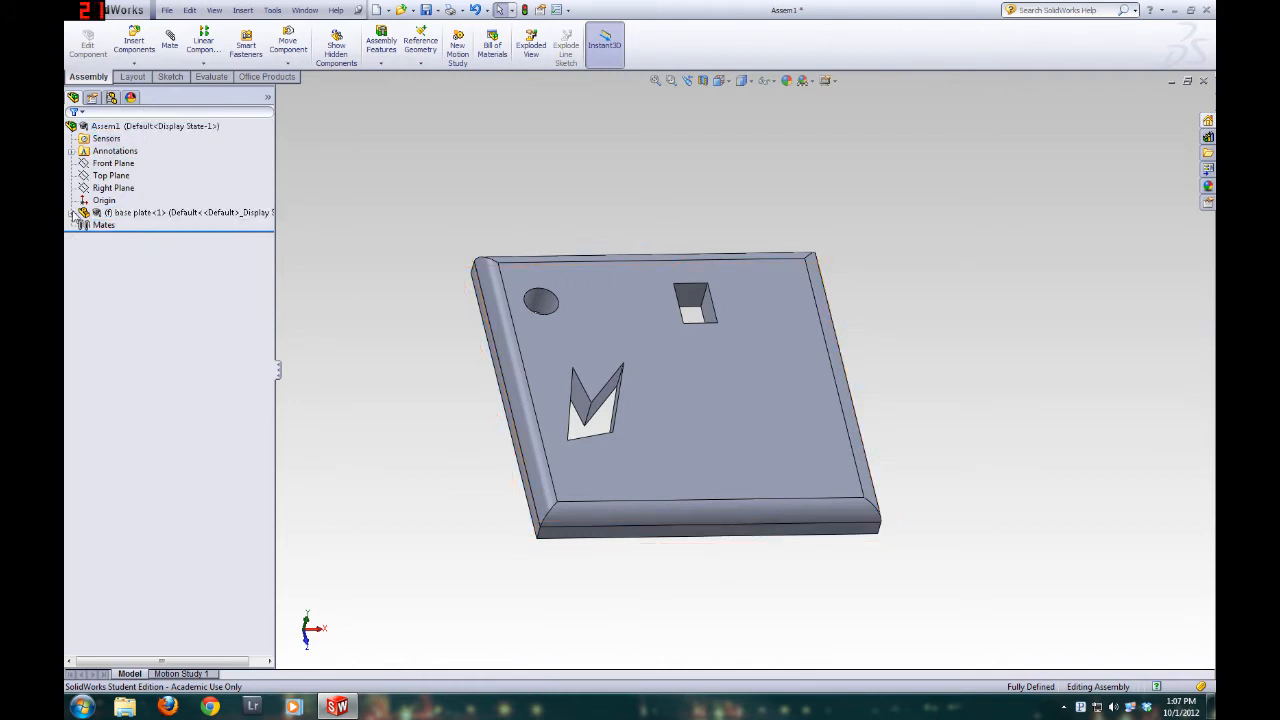
{"action": "left_click", "coordinate": [75, 216]}
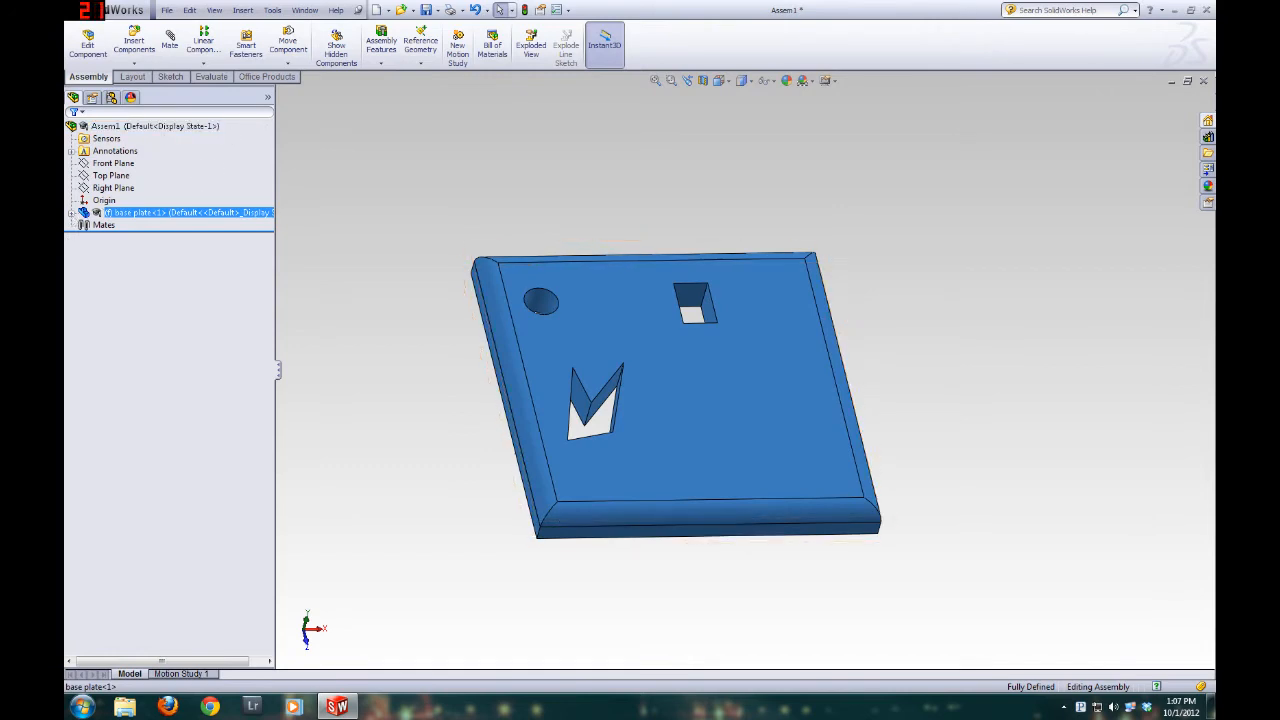
{"action": "left_click", "coordinate": [113, 163]}
{"action": "left_click", "coordinate": [115, 176], "text": "ctrl"}
{"action": "left_click", "coordinate": [113, 188], "text": "ctrl"}
{"action": "middle_click_drag", "start_coordinate": [657, 337], "coordinate": [655, 374]}
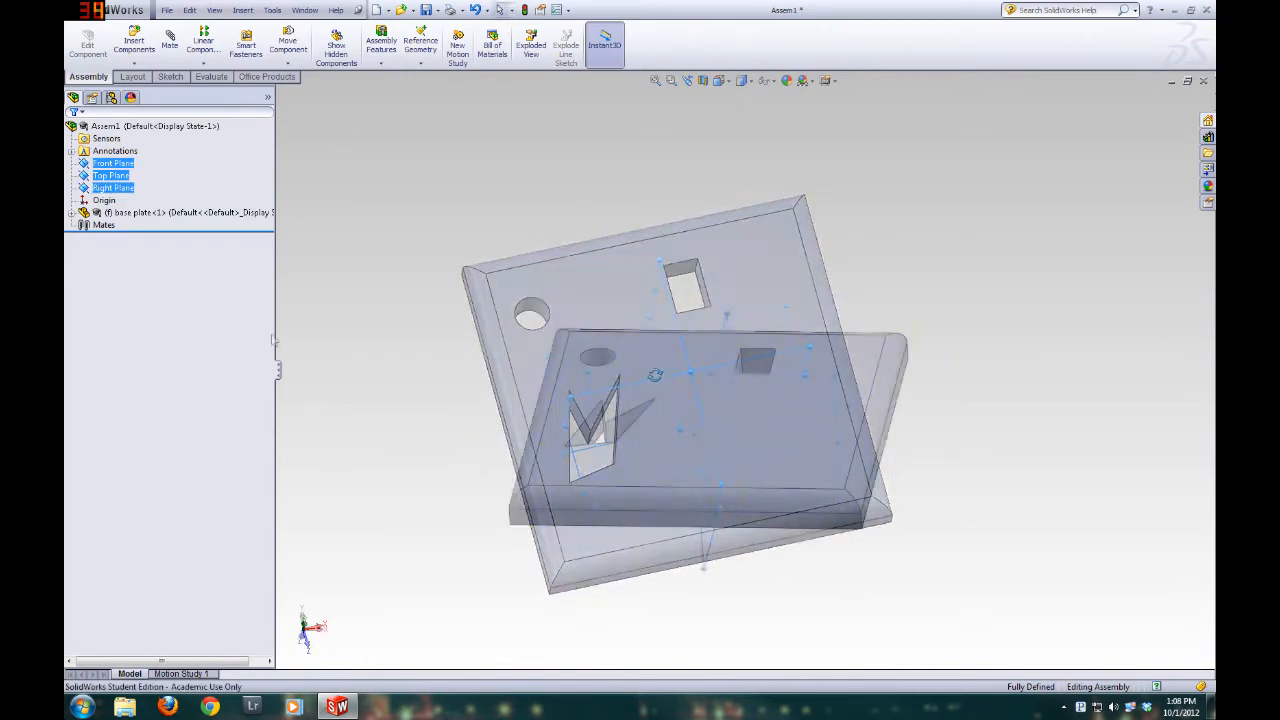
{"action": "middle_click_drag", "start_coordinate": [596, 450], "coordinate": [626, 483]}
{"action": "key", "text": "Escape"}
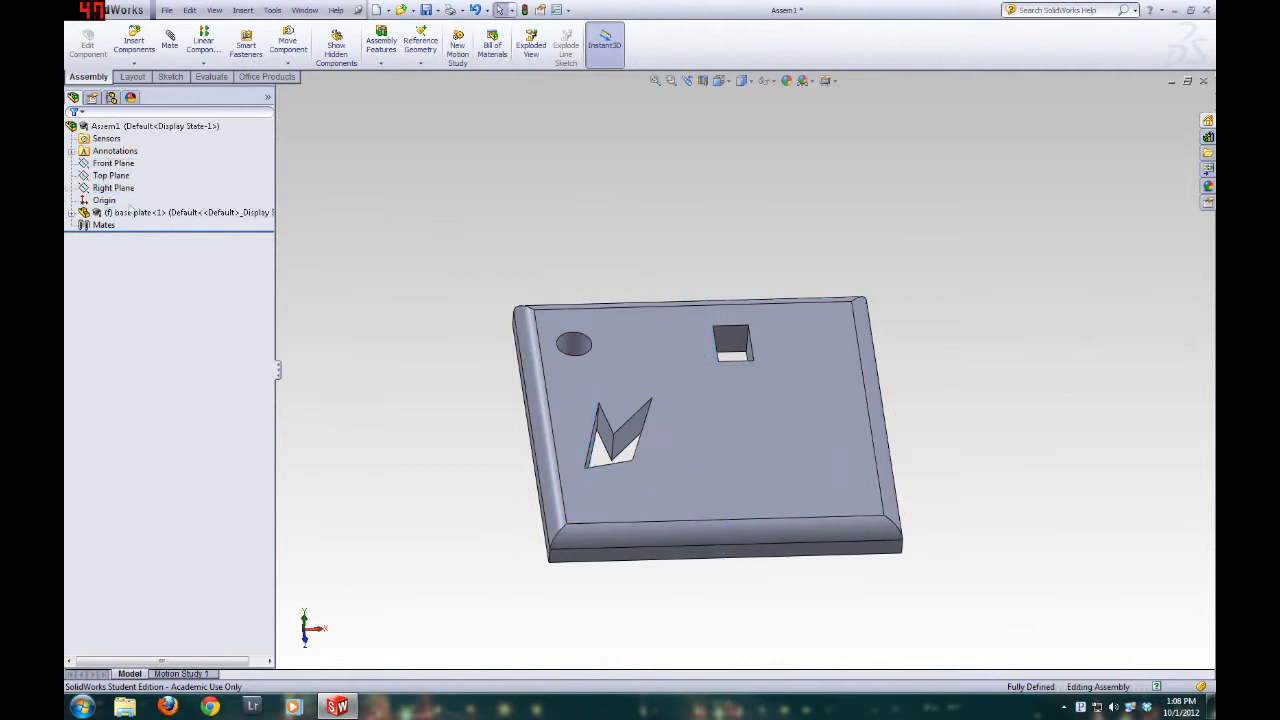
Highlight the assembly origin and the base plate's own origin to compare their positions
{"action": "left_click", "coordinate": [104, 203]}
{"action": "middle_click_drag", "start_coordinate": [477, 229], "coordinate": [407, 259]}
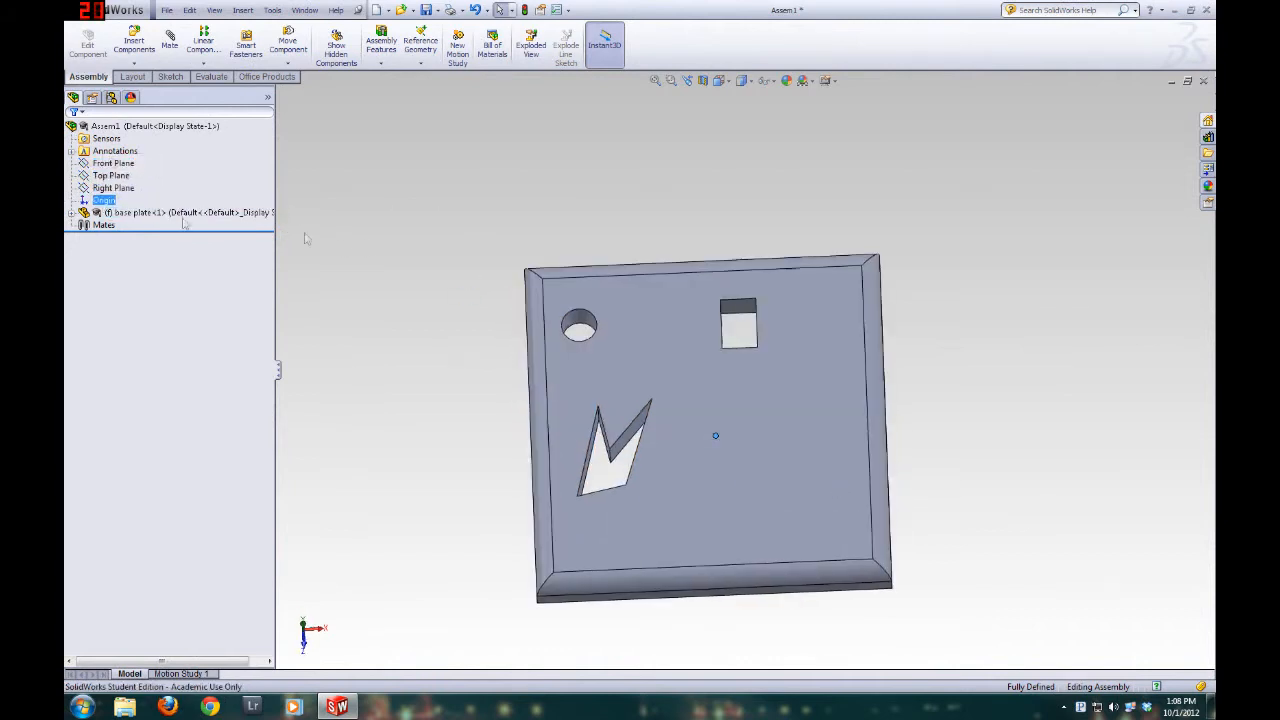
{"action": "left_click", "coordinate": [74, 213]}
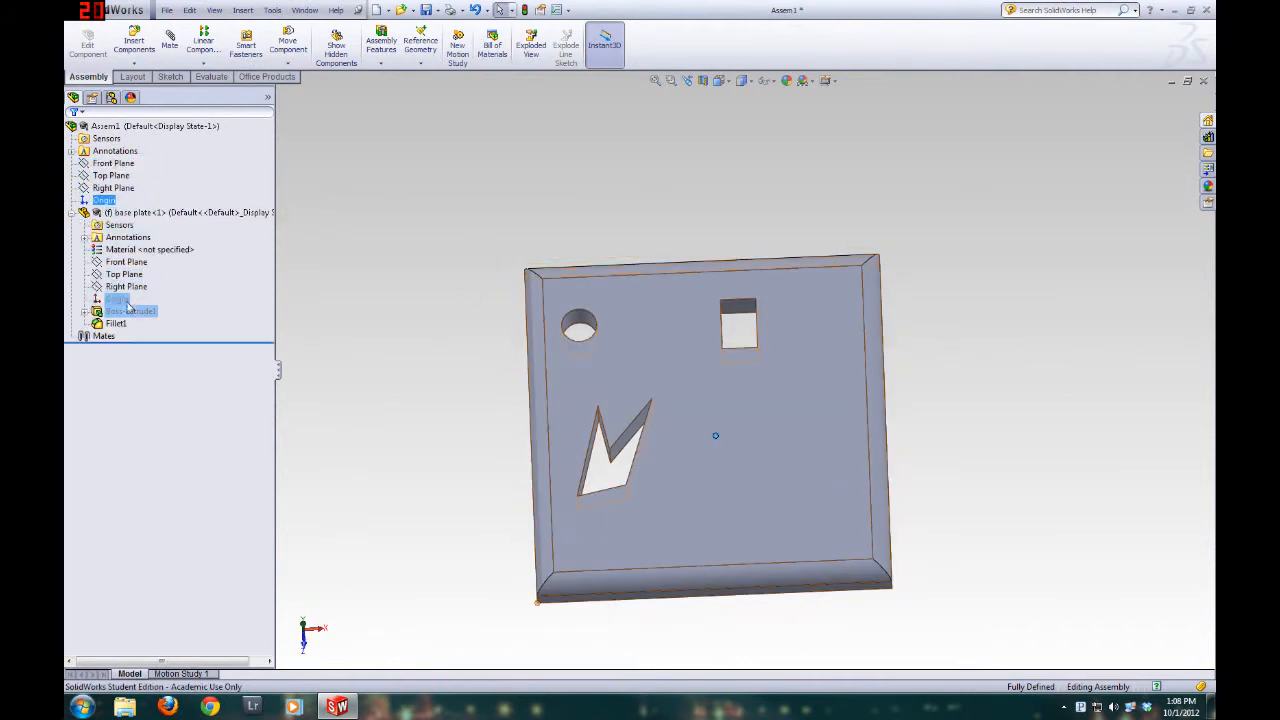
{"action": "left_click", "coordinate": [117, 300], "text": "ctrl"}
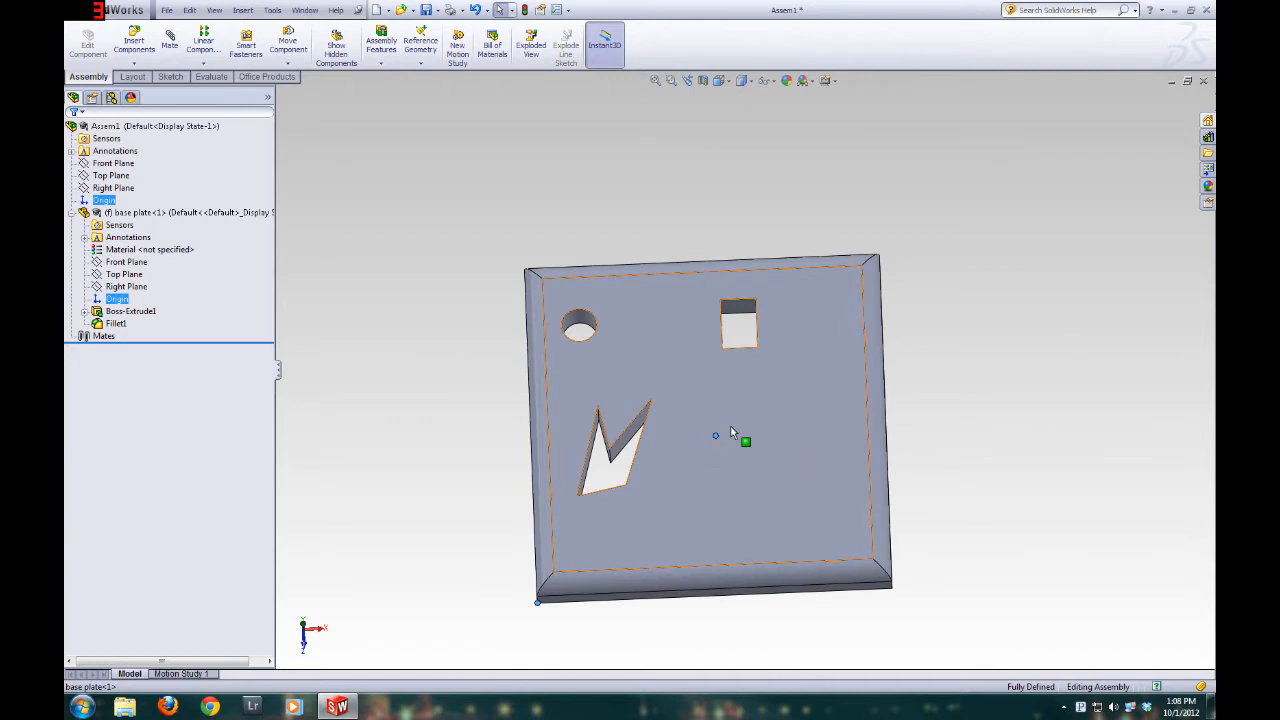
Compare the base plate's own Front, Top and Right planes with the corresponding planes of the assembly
{"action": "left_click", "coordinate": [126, 286]}
{"action": "left_click", "coordinate": [115, 263], "text": "shift"}
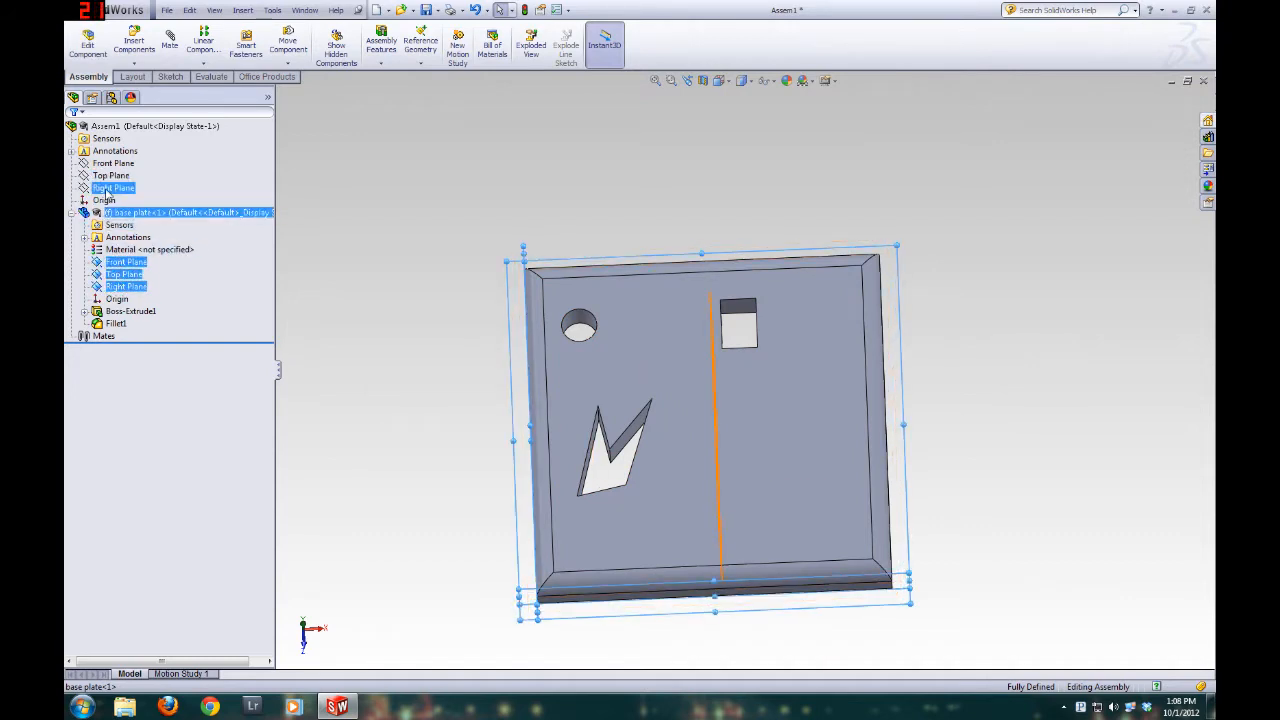
{"action": "left_click", "coordinate": [113, 188], "text": "shift"}
{"action": "left_click", "coordinate": [120, 249], "text": "shift"}
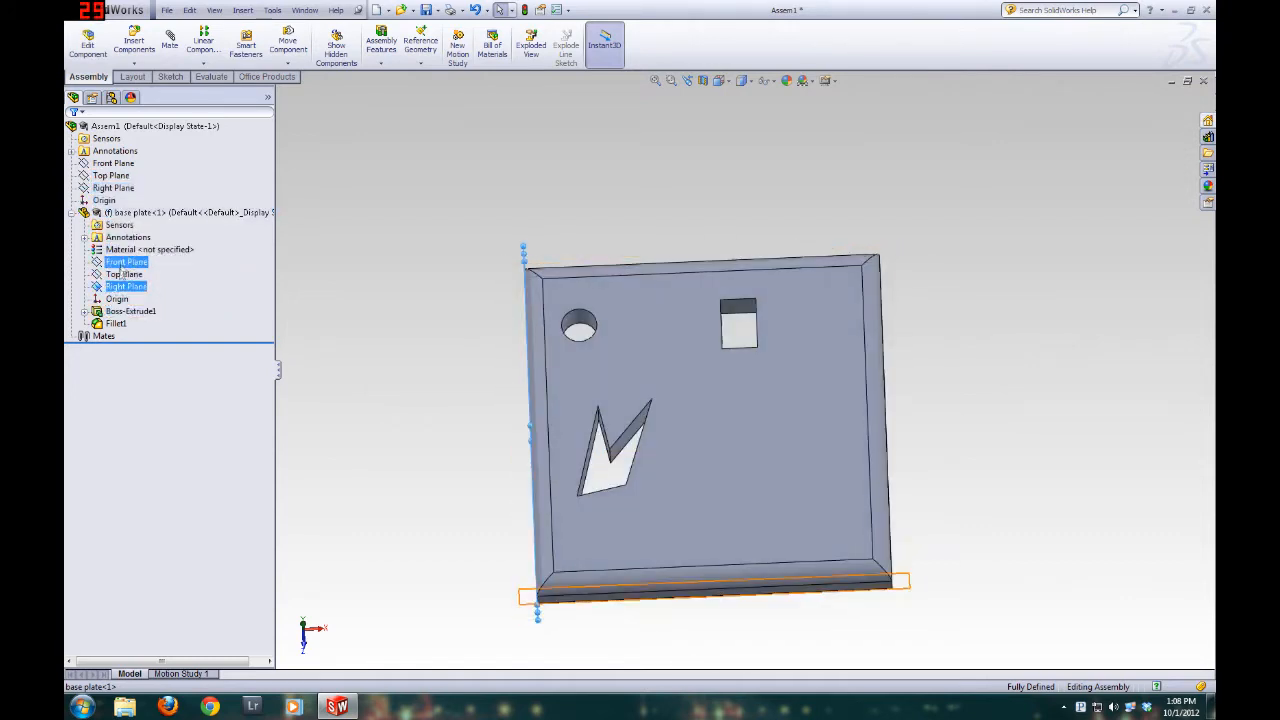
{"action": "left_click", "coordinate": [113, 163], "text": "shift"}
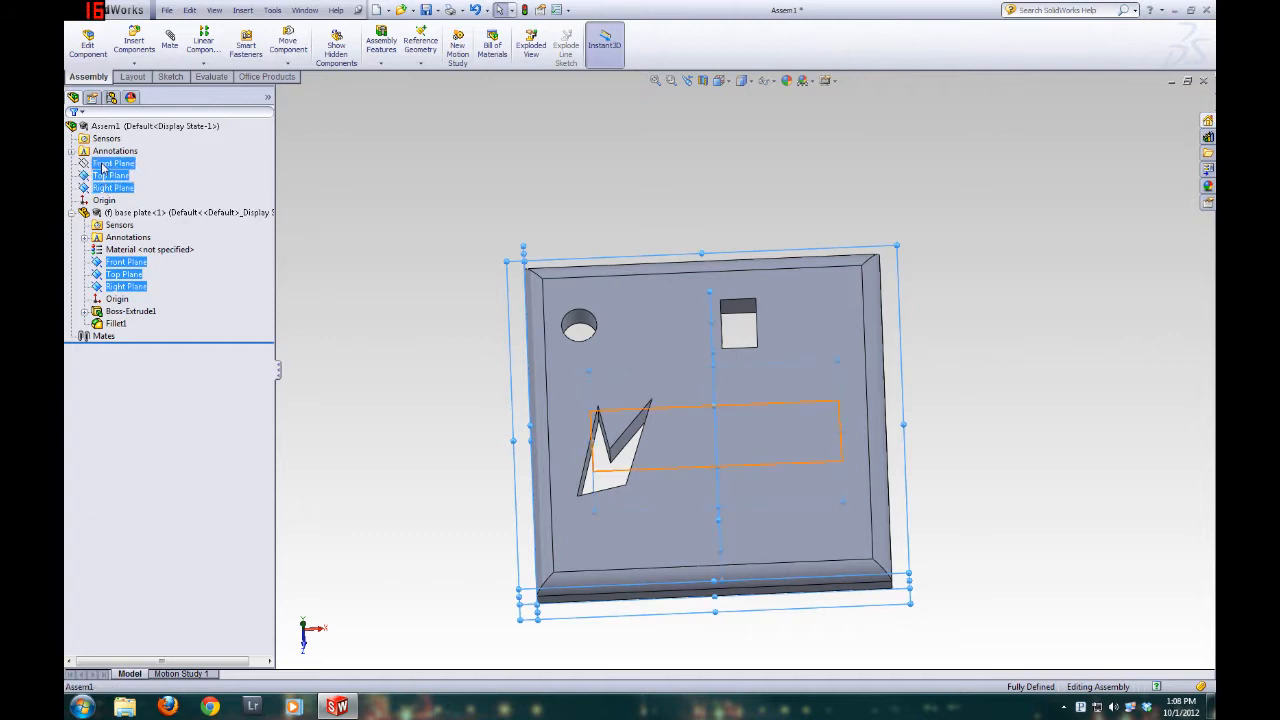
{"action": "middle_click_drag", "start_coordinate": [646, 486], "coordinate": [545, 244]}
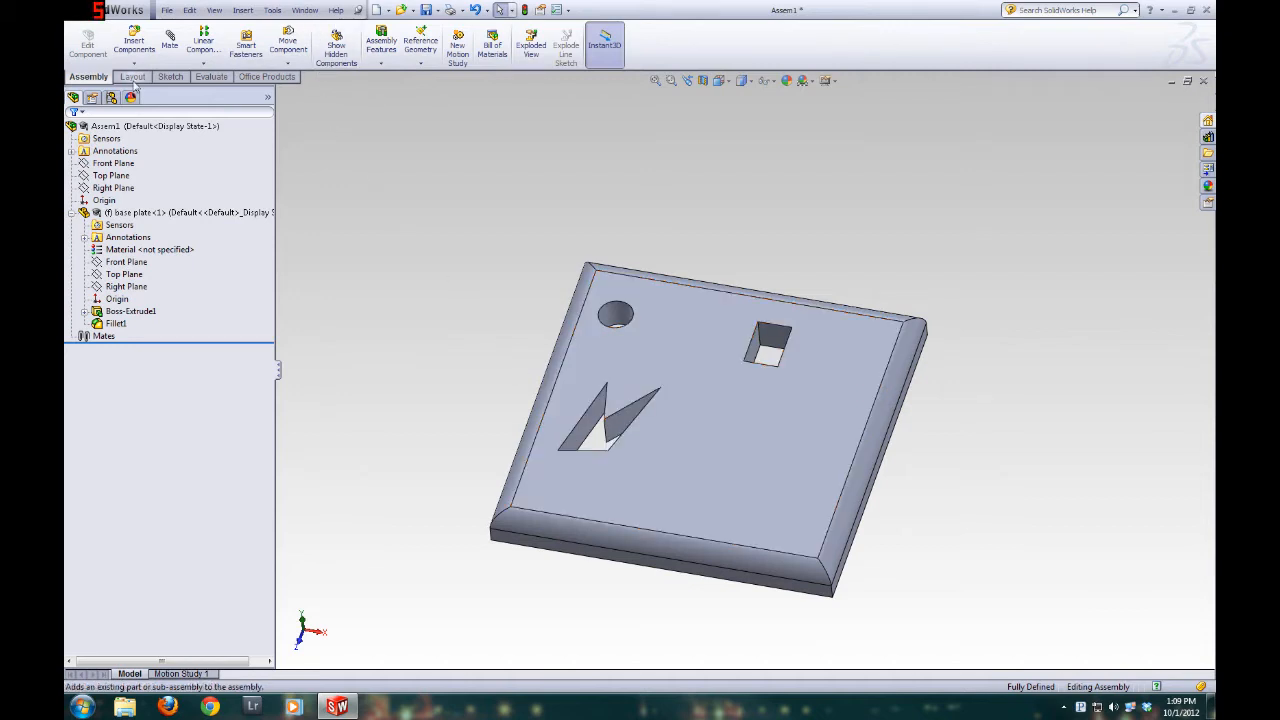
Insert the part peg 1.SLDPRT into the assembly and place it beside the base plate
{"action": "left_click", "coordinate": [136, 50]}
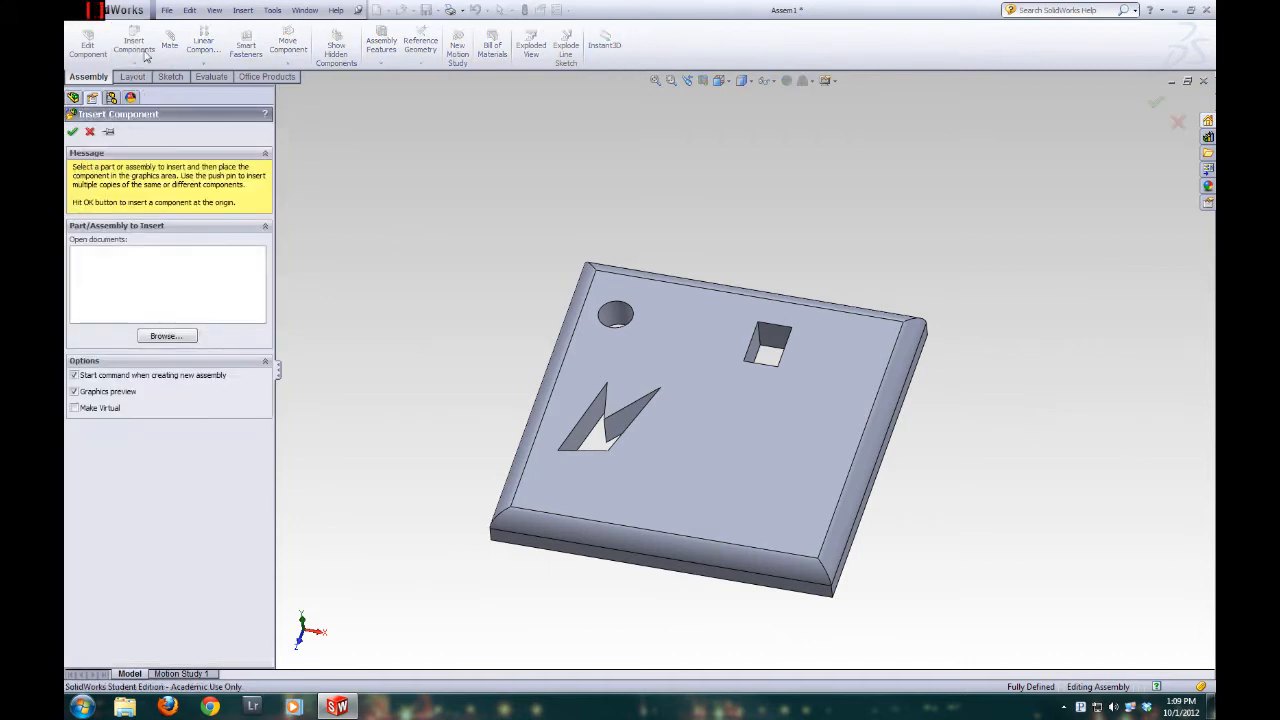
{"action": "left_click", "coordinate": [165, 338]}
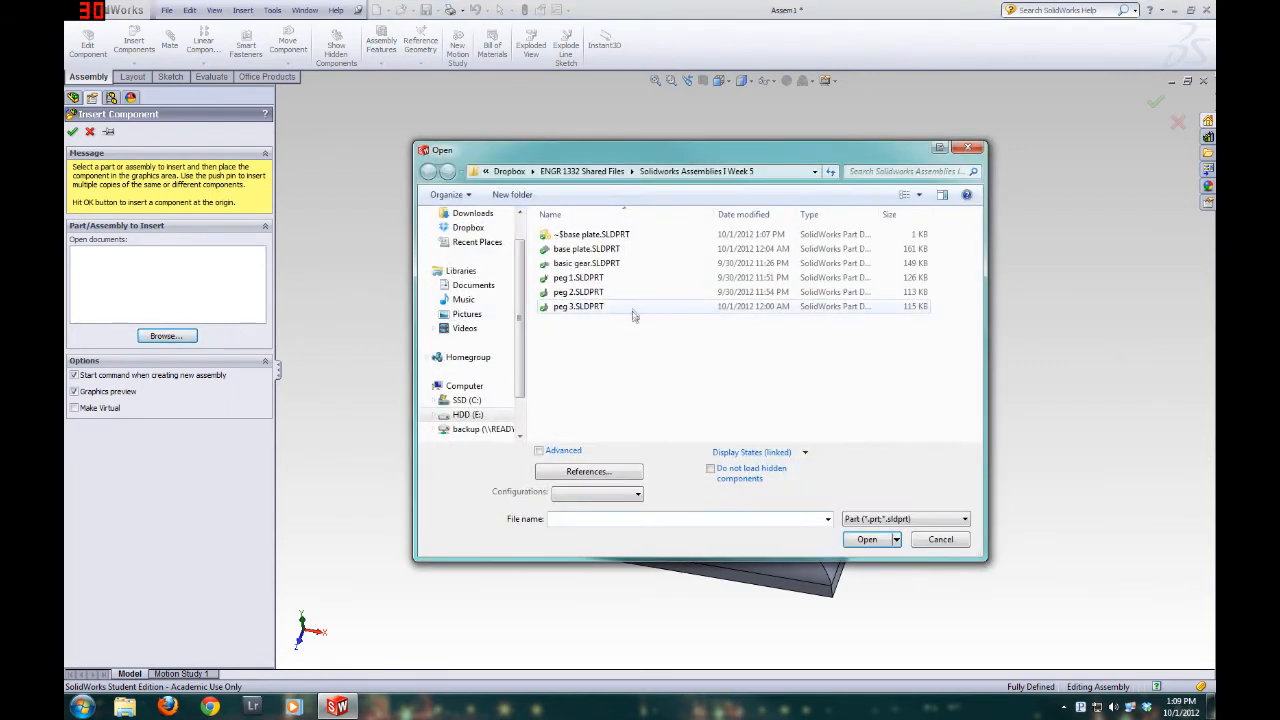
{"action": "double_click", "coordinate": [590, 280]}
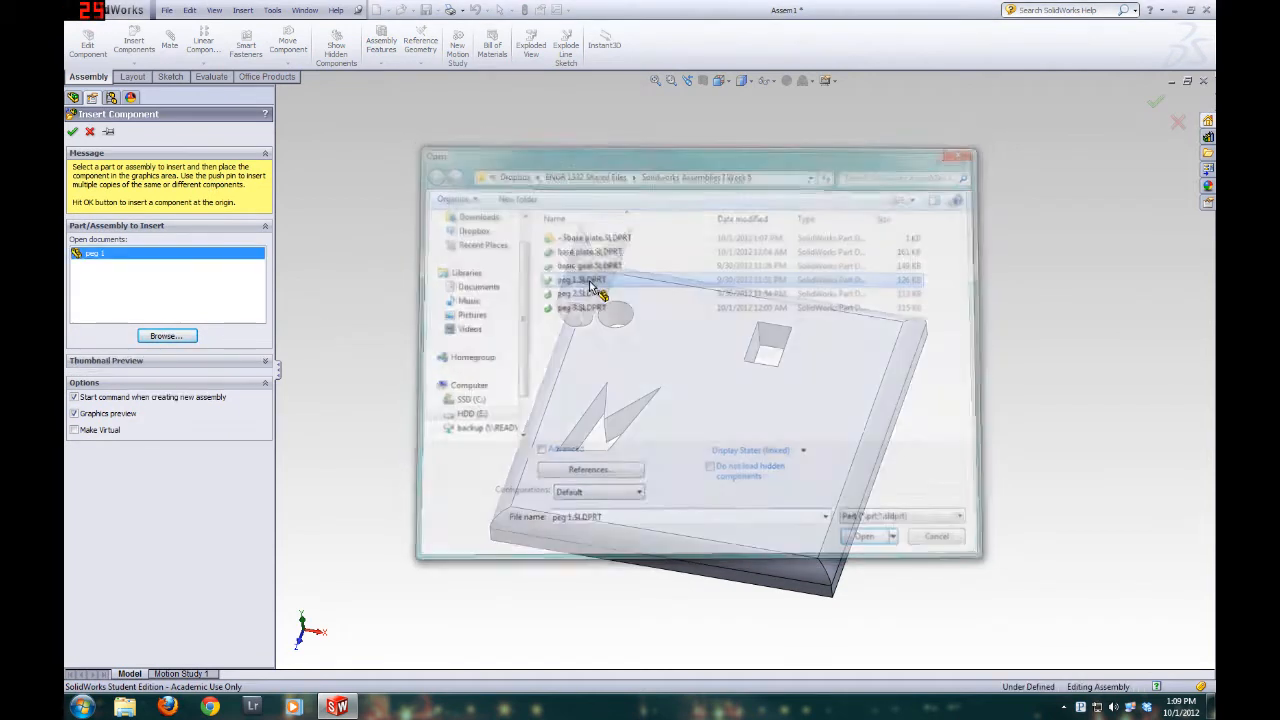
{"action": "left_click", "coordinate": [468, 292]}
{"action": "middle_click_drag", "start_coordinate": [412, 417], "coordinate": [386, 386]}
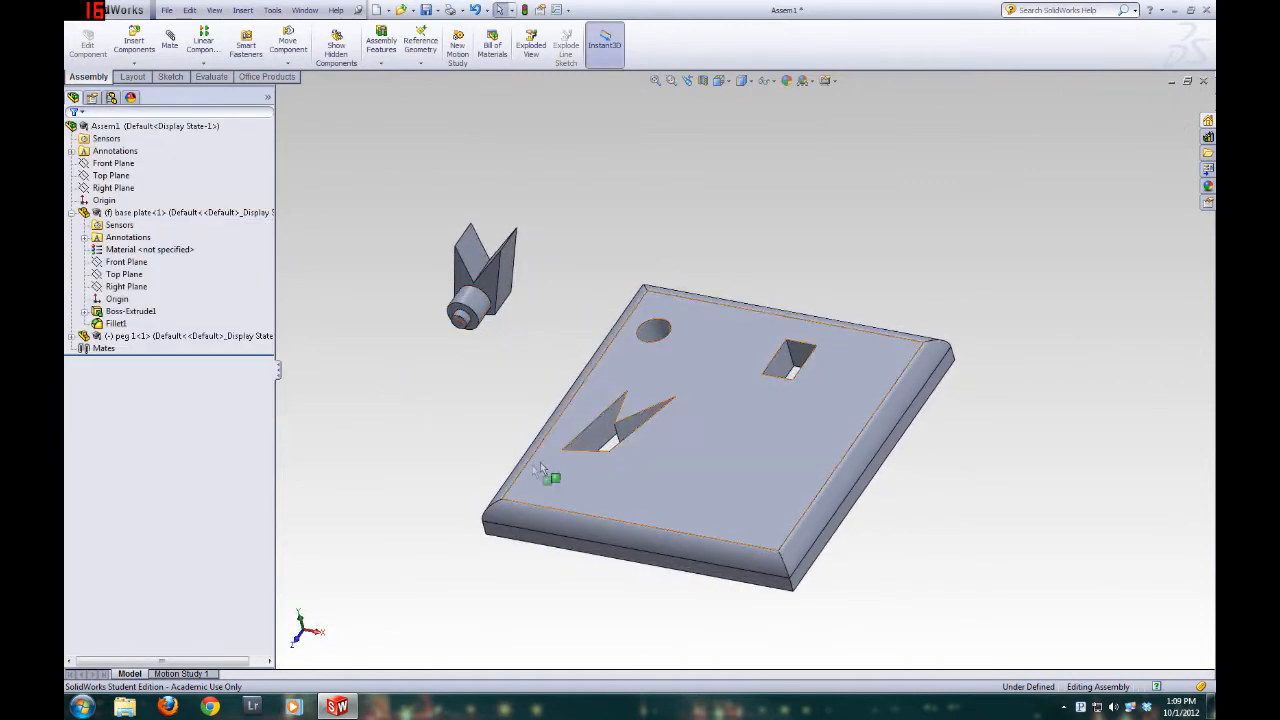
Start a mate between an outer side face of peg 1 and the matching wall of the base plate's V-notched hole
{"action": "scroll", "coordinate": [480, 433], "scroll_direction": "down", "scroll_amount": 3}
{"action": "scroll", "coordinate": [500, 420], "scroll_direction": "up", "scroll_amount": 2}
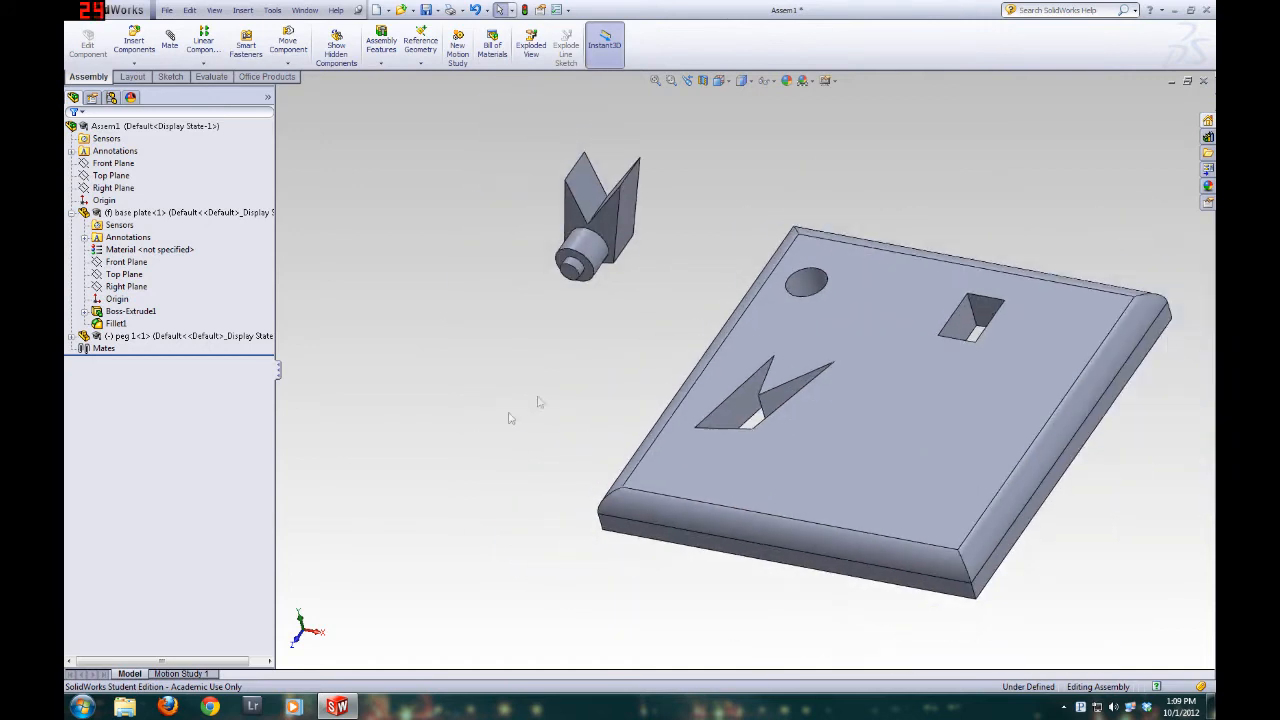
{"action": "left_click", "coordinate": [71, 213]}
{"action": "middle_click_drag", "start_coordinate": [620, 472], "coordinate": [729, 453]}
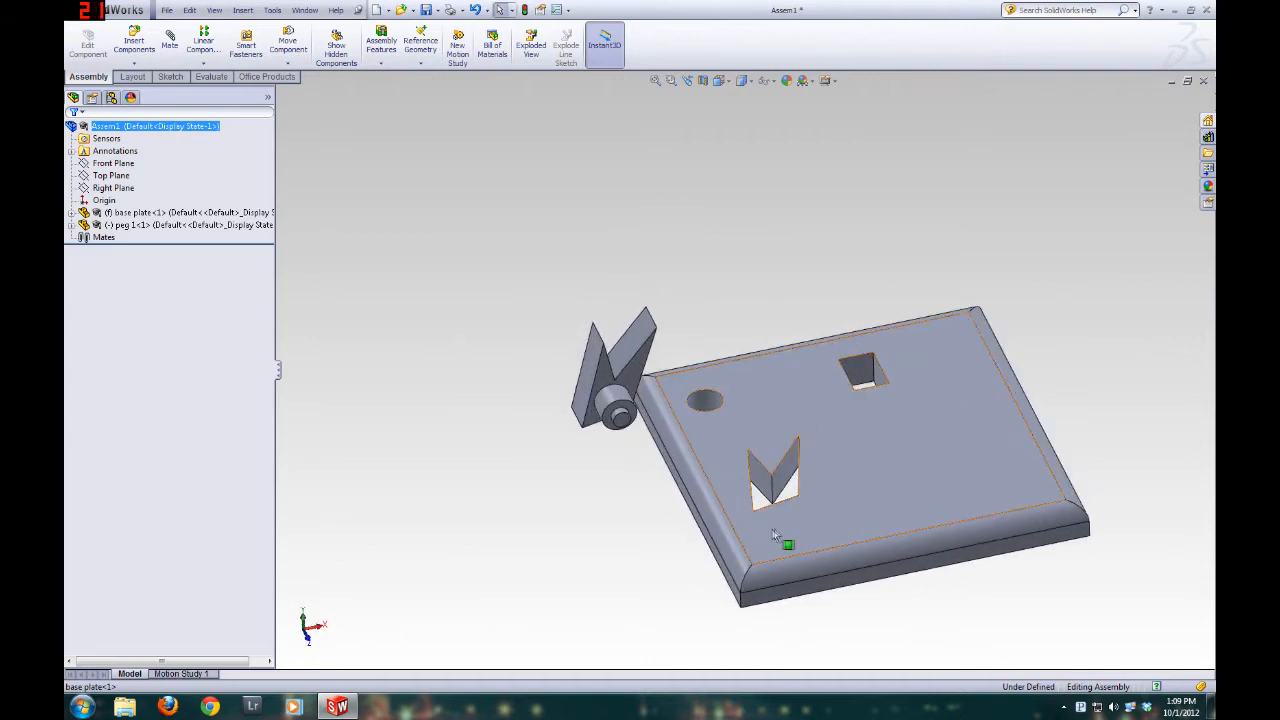
{"action": "left_click", "coordinate": [170, 46]}
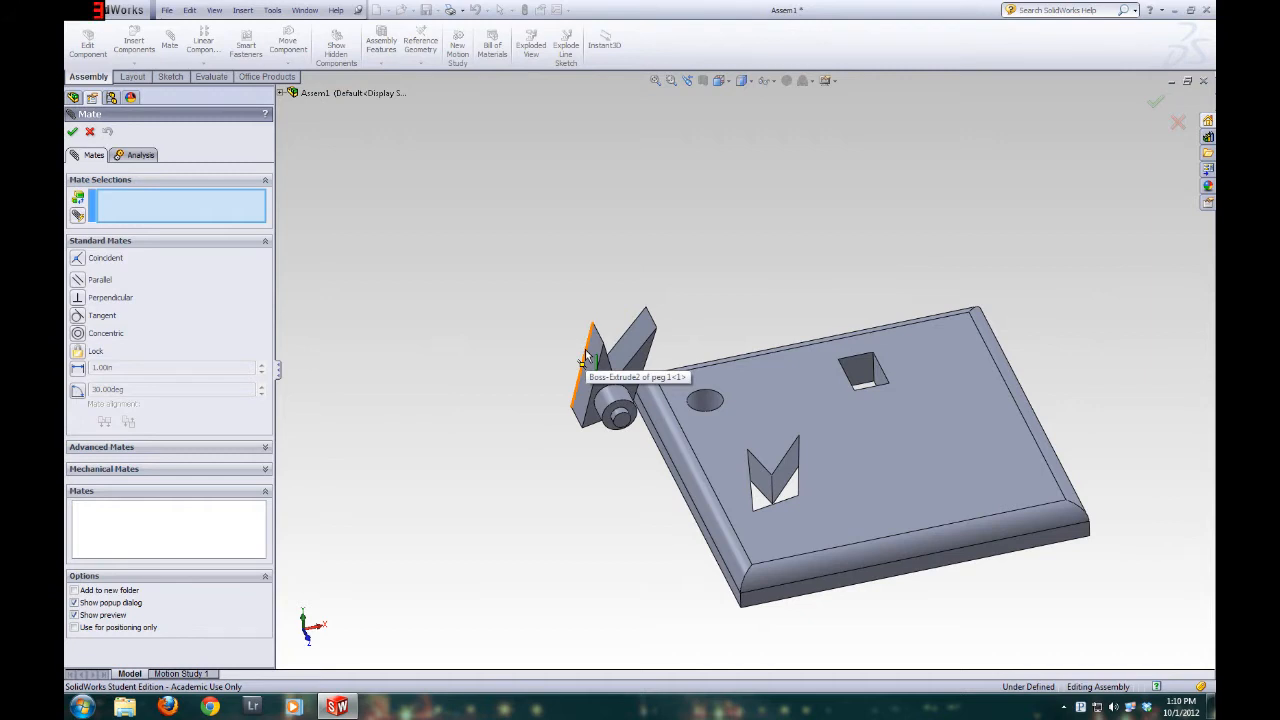
{"action": "mouse_move", "coordinate": [643, 544]}
{"action": "middle_mouse_down"}
{"action": "mouse_move", "coordinate": [669, 514]}
{"action": "mouse_move", "coordinate": [649, 540]}
{"action": "middle_mouse_up"}
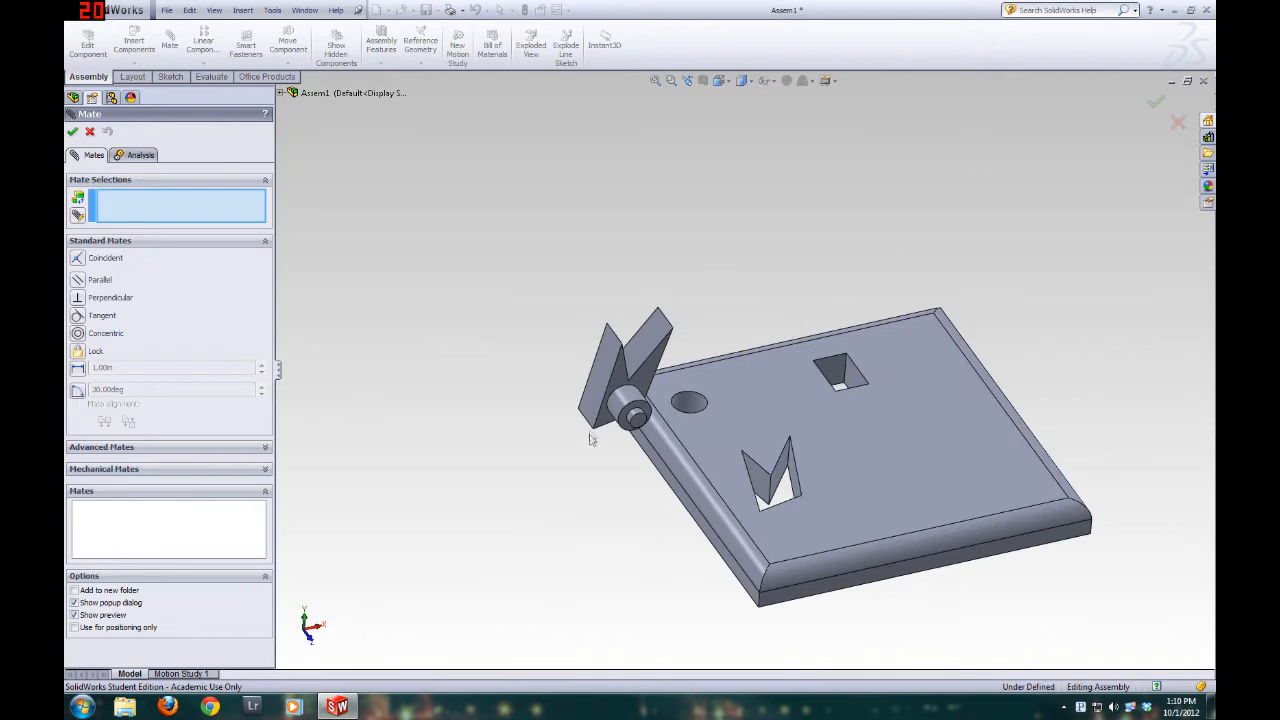
{"action": "left_click", "coordinate": [600, 390]}
{"action": "middle_click_drag", "start_coordinate": [826, 536], "coordinate": [750, 565]}
{"action": "scroll", "coordinate": [794, 534], "scroll_direction": "down", "scroll_amount": 2}
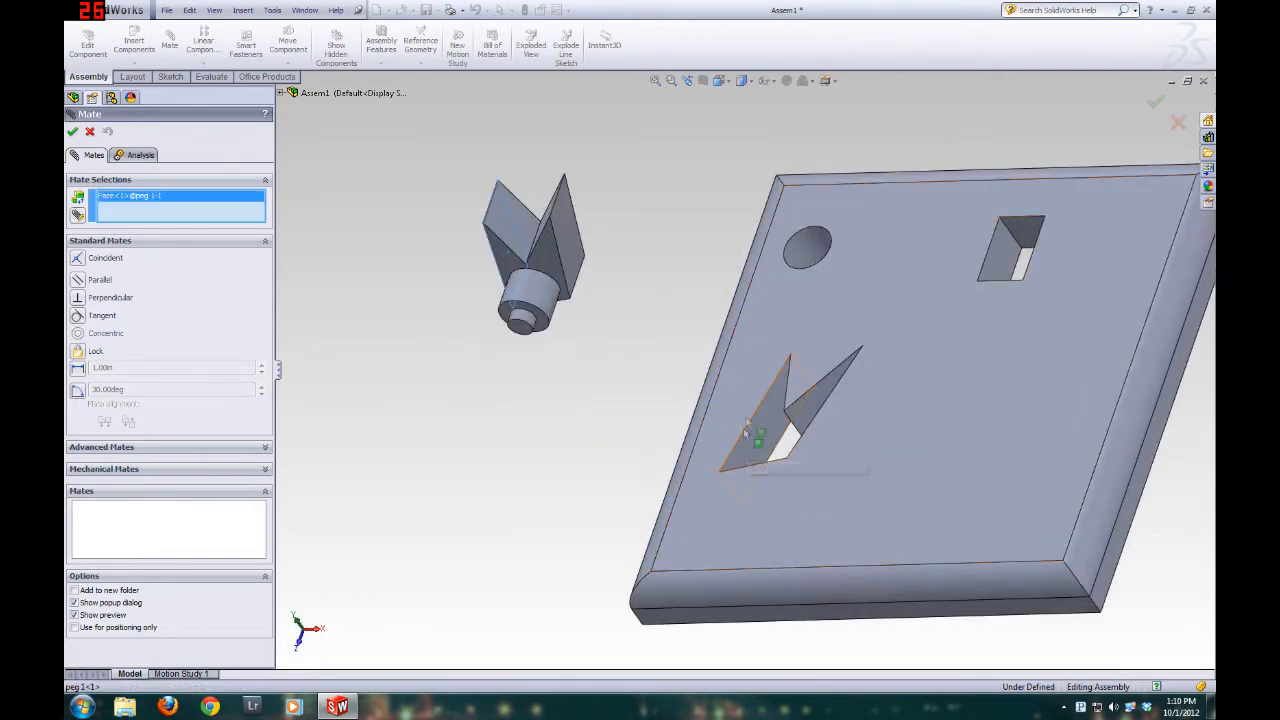
{"action": "left_click", "coordinate": [766, 442]}
Try the Aligned setting for the coincident mate and switch it back to Anti-Aligned
{"action": "middle_click_drag", "start_coordinate": [735, 488], "coordinate": [652, 625]}
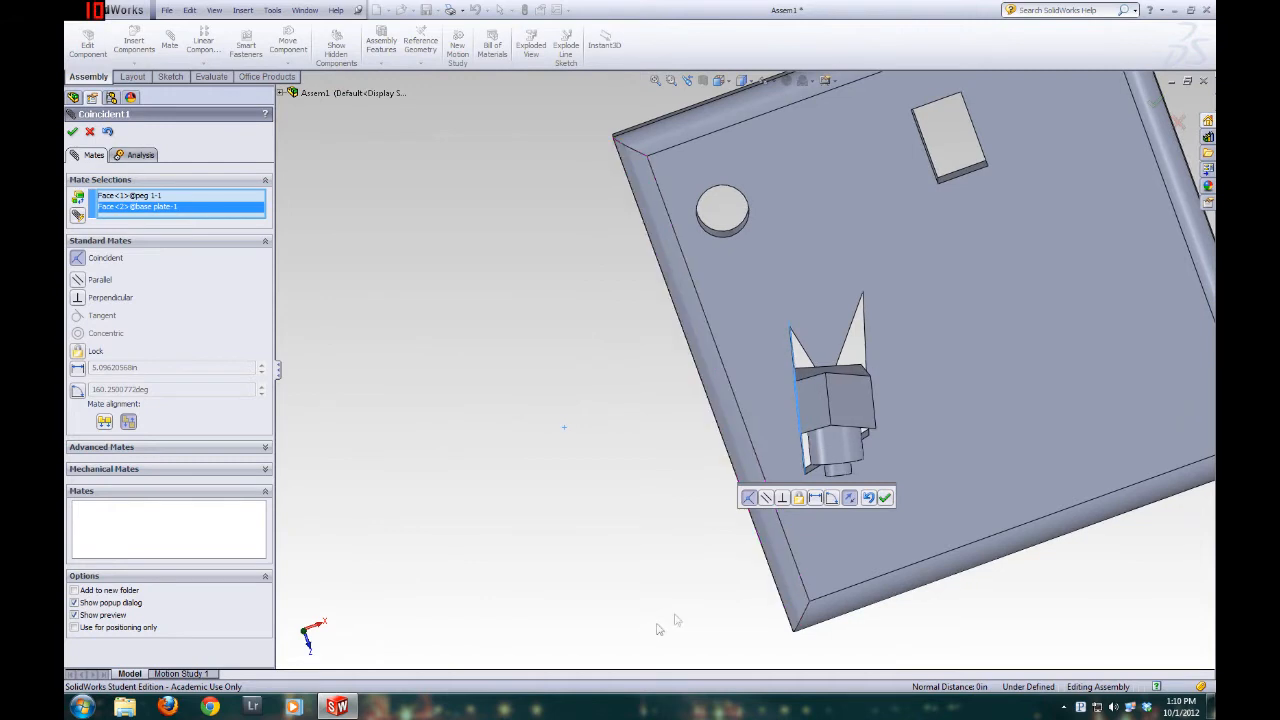
{"action": "scroll", "coordinate": [806, 376], "scroll_direction": "down", "scroll_amount": 5}
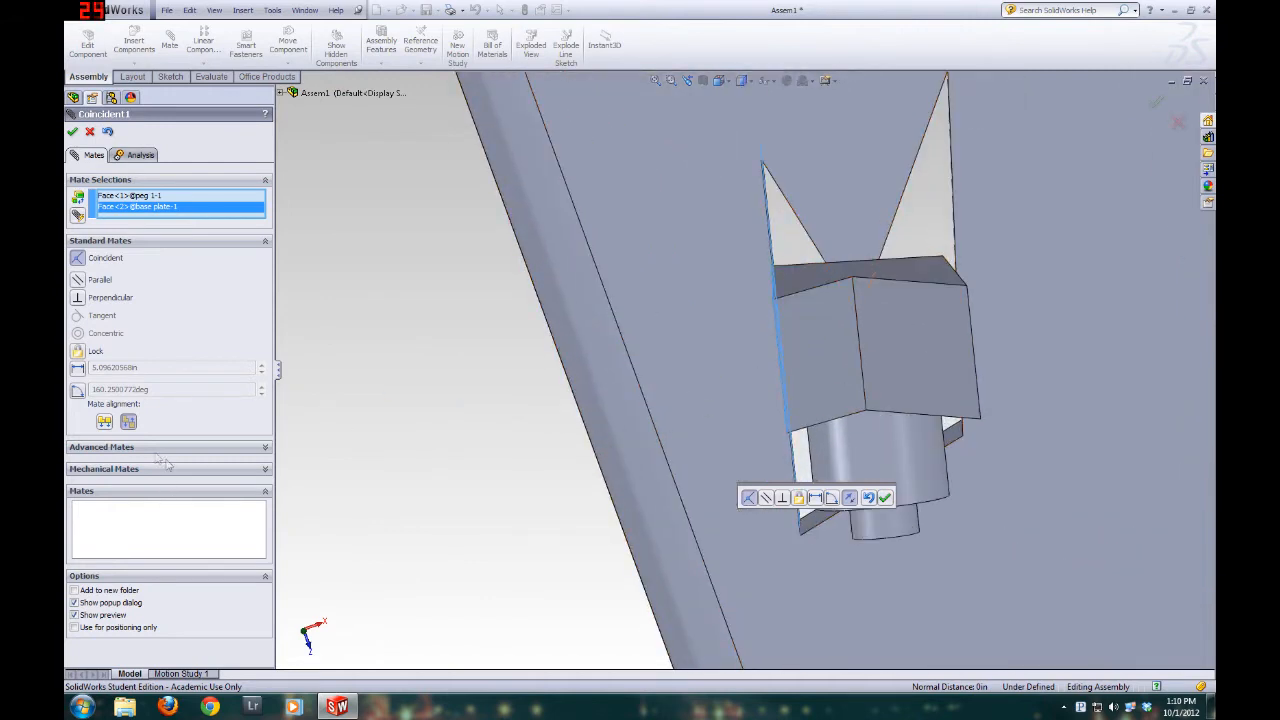
{"action": "left_click", "coordinate": [104, 422]}
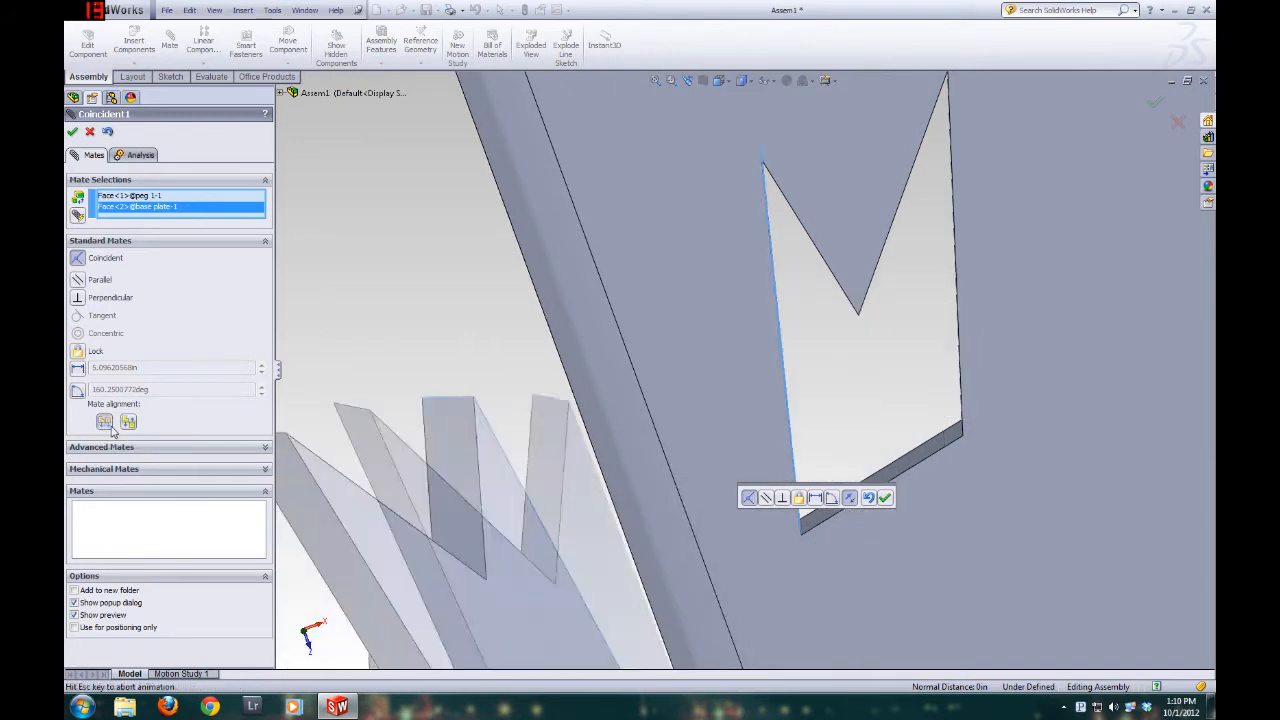
{"action": "scroll", "coordinate": [823, 498], "scroll_direction": "up", "scroll_amount": 3}
{"action": "middle_click_drag", "start_coordinate": [823, 498], "coordinate": [654, 372]}
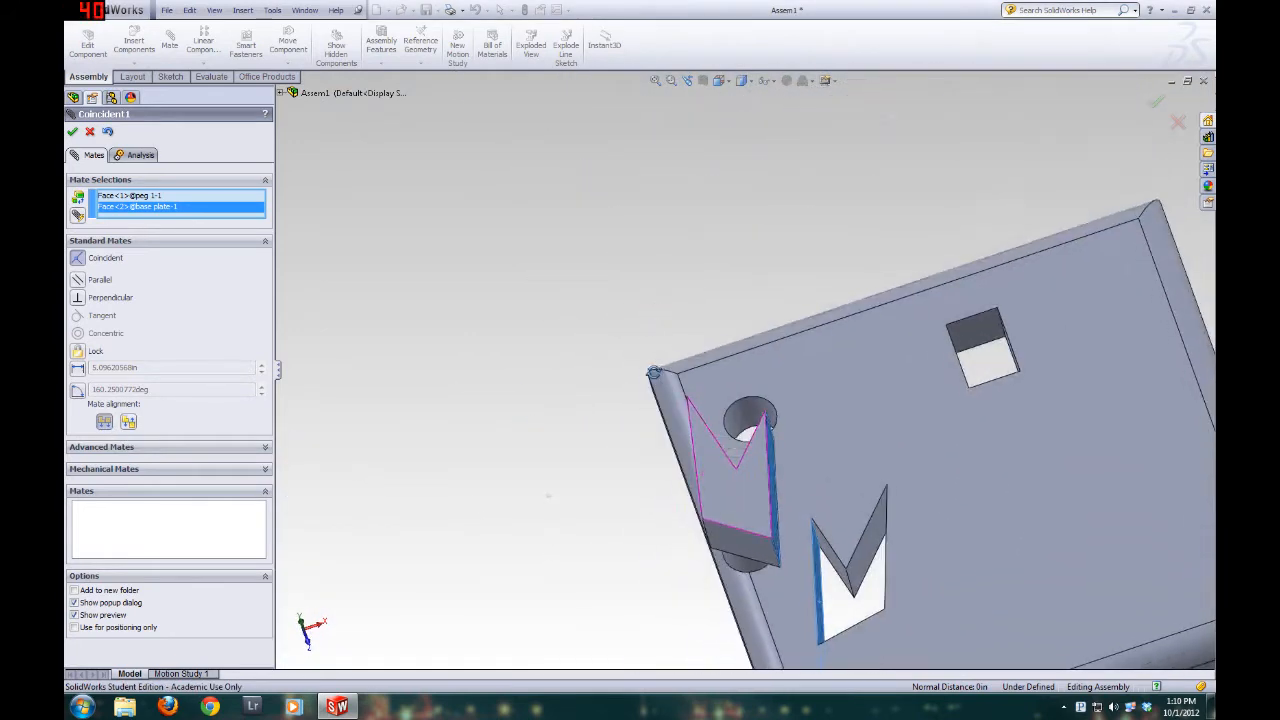
{"action": "left_click", "coordinate": [128, 422]}
{"action": "left_click", "coordinate": [128, 422]}
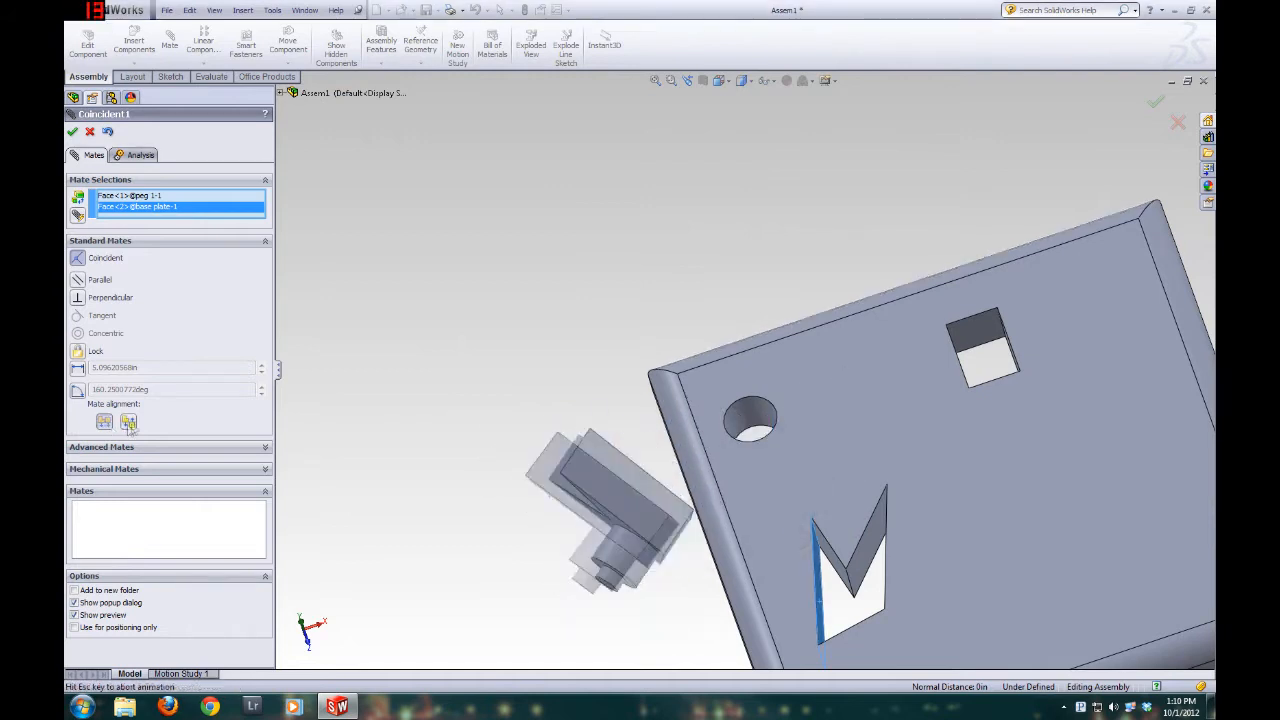
{"action": "middle_click_drag", "start_coordinate": [566, 388], "coordinate": [633, 438]}
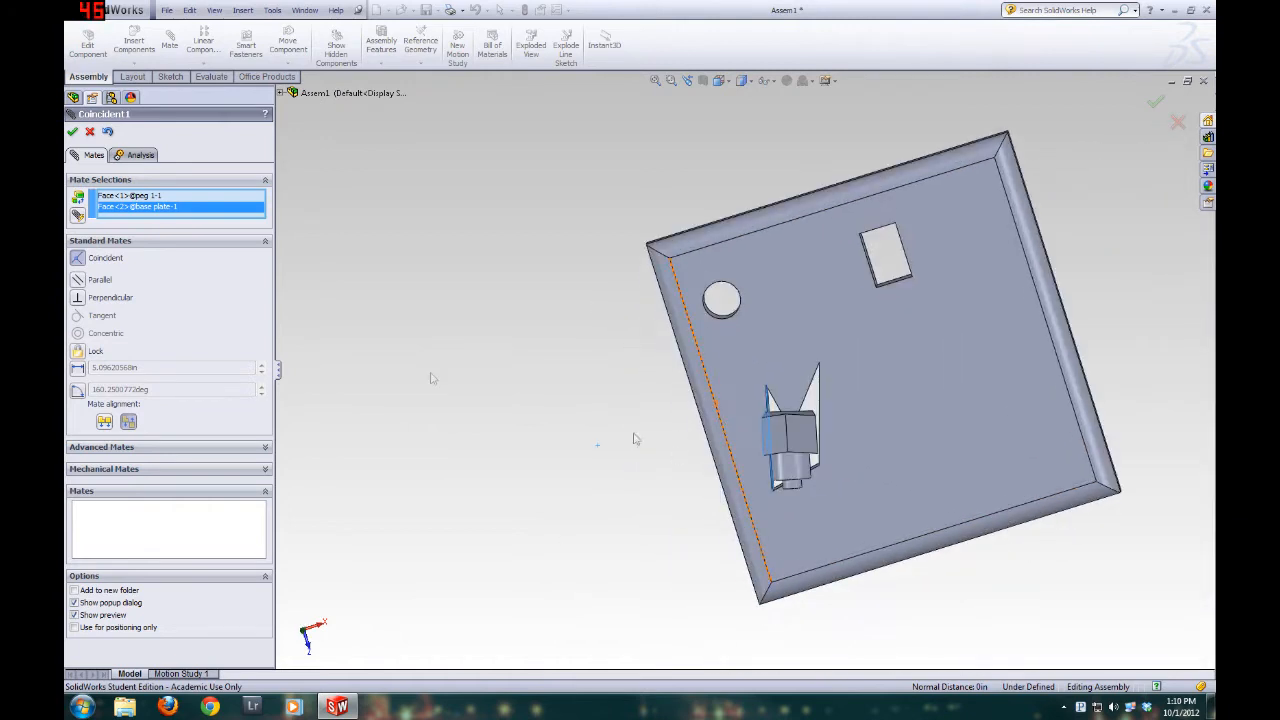
Mate the selected peg and hole faces as Parallel and move the peg over the plate to test its remaining freedom
{"action": "left_click", "coordinate": [84, 281]}
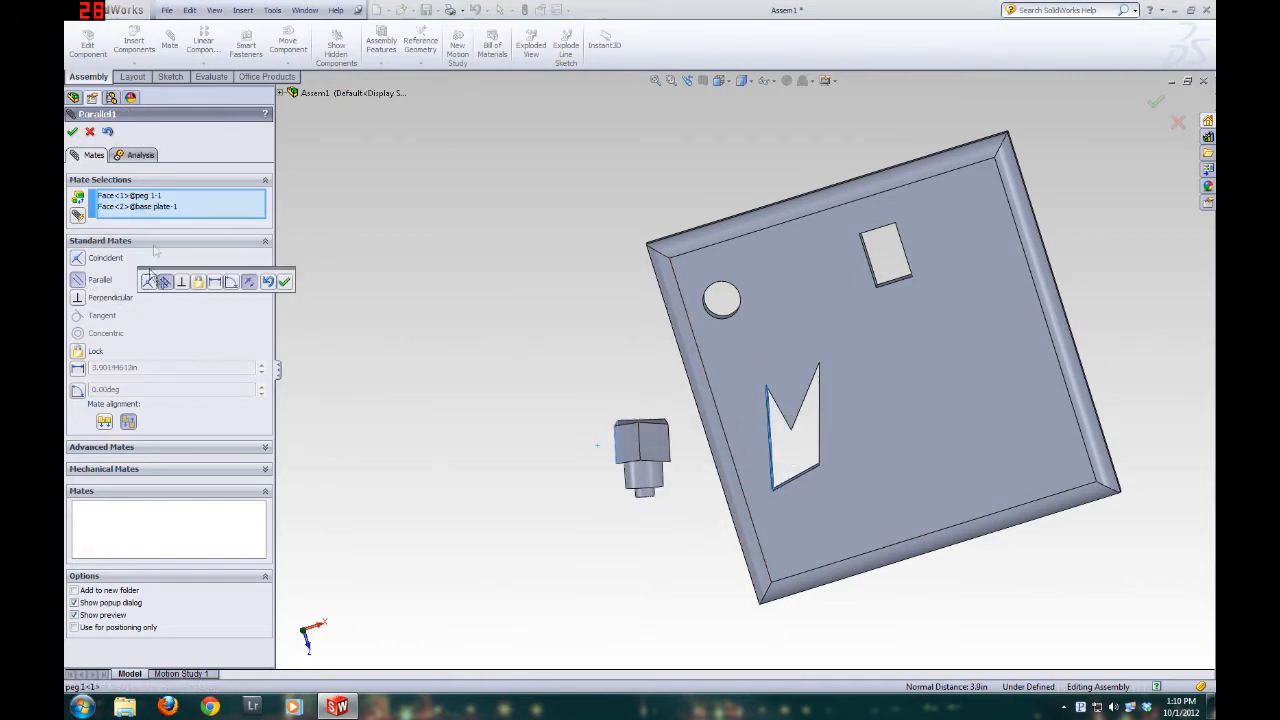
{"action": "left_click", "coordinate": [72, 131]}
{"action": "left_click_drag", "start_coordinate": [658, 456], "coordinate": [832, 375]}
{"action": "middle_click_drag", "start_coordinate": [832, 375], "coordinate": [815, 231]}
{"action": "left_click_drag", "start_coordinate": [820, 344], "coordinate": [826, 378]}
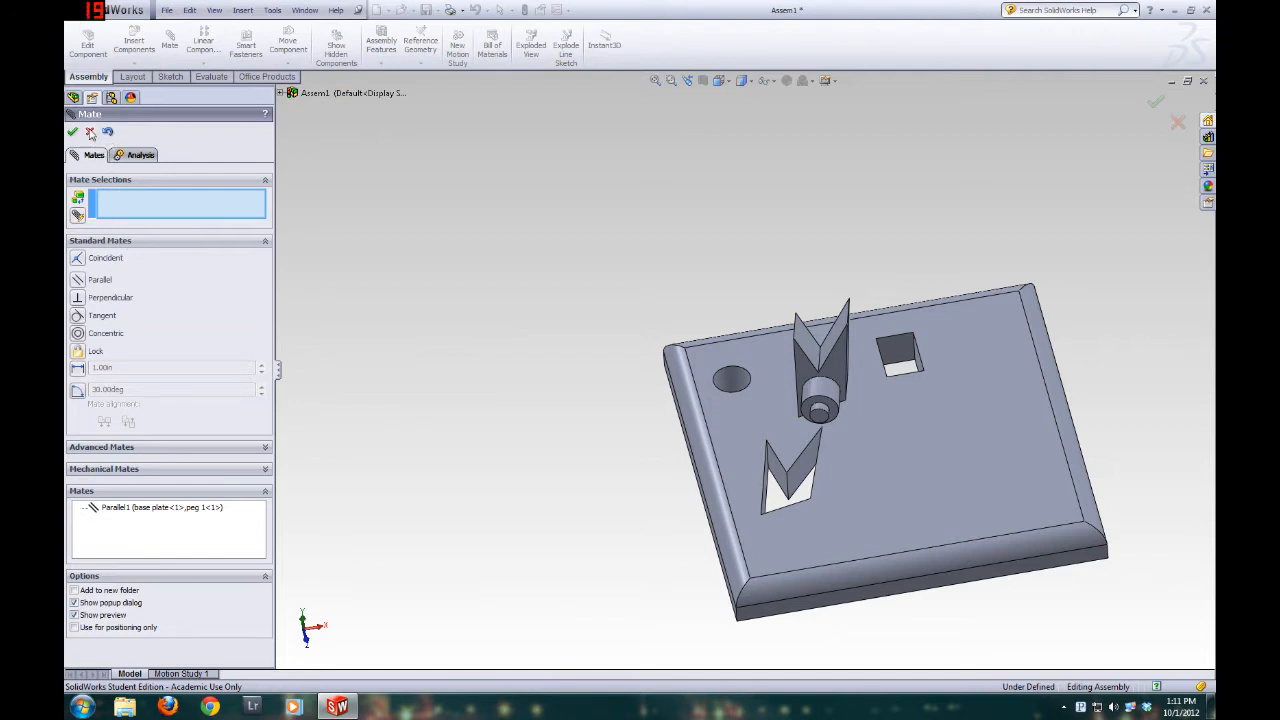
{"action": "left_click", "coordinate": [90, 133]}
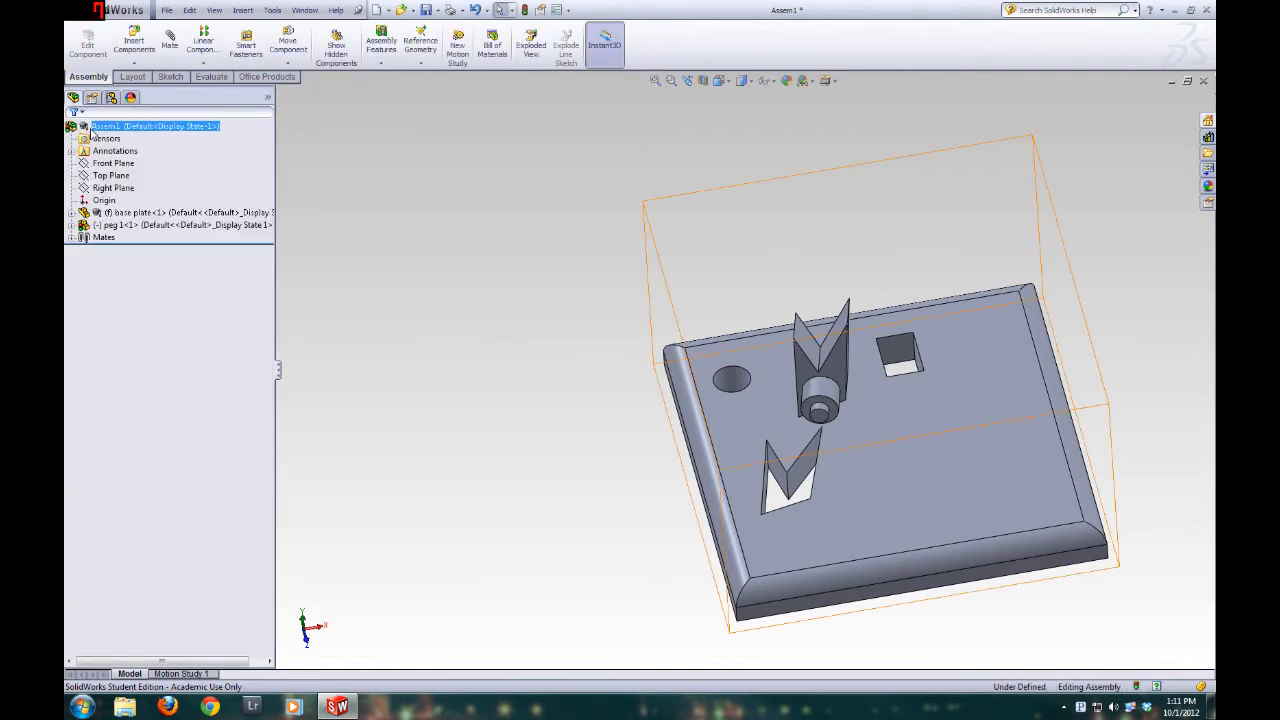
Edit the Parallel mate between the base plate and peg 1 and change its type to Coincident
{"action": "left_click", "coordinate": [71, 238]}
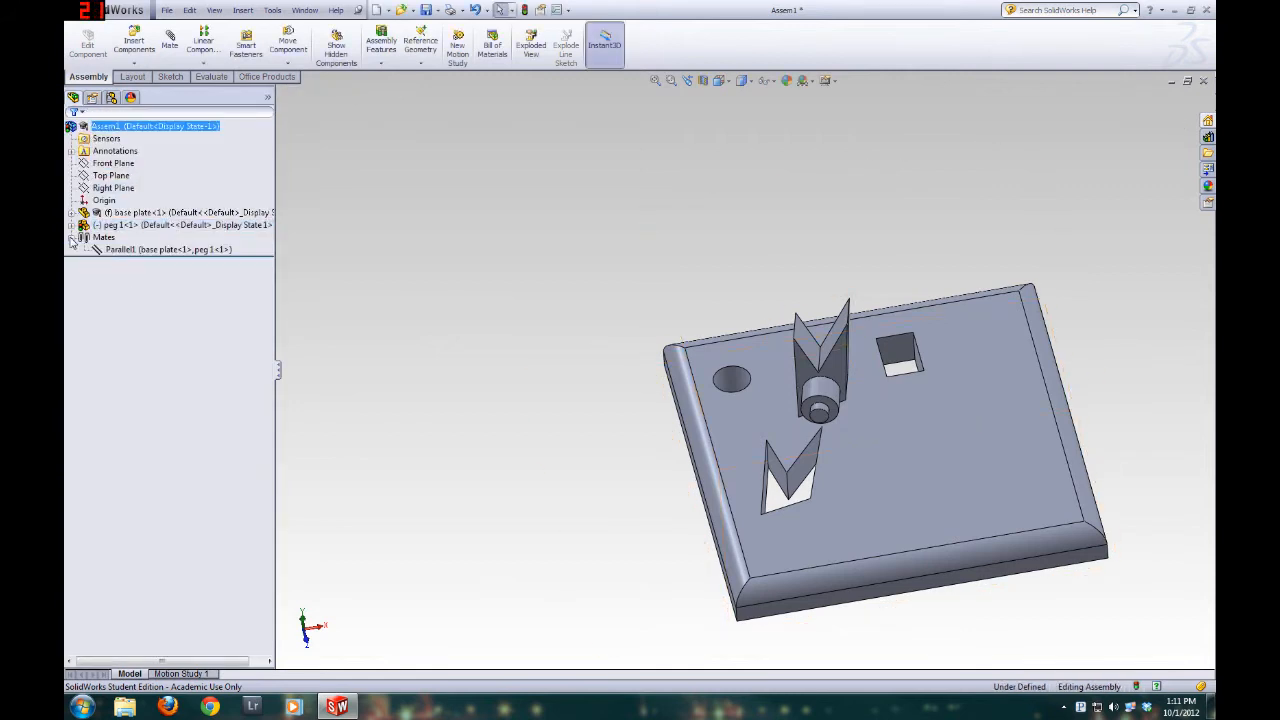
{"action": "left_click", "coordinate": [124, 250]}
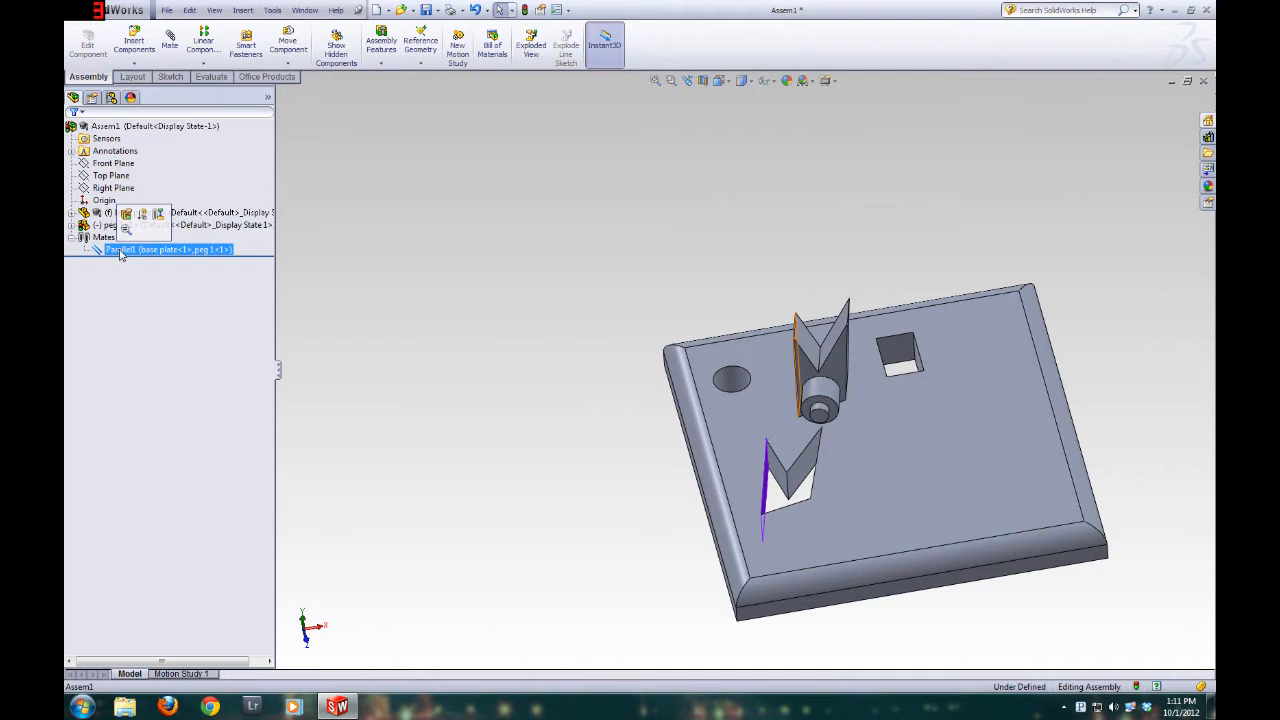
{"action": "right_click", "coordinate": [120, 252]}
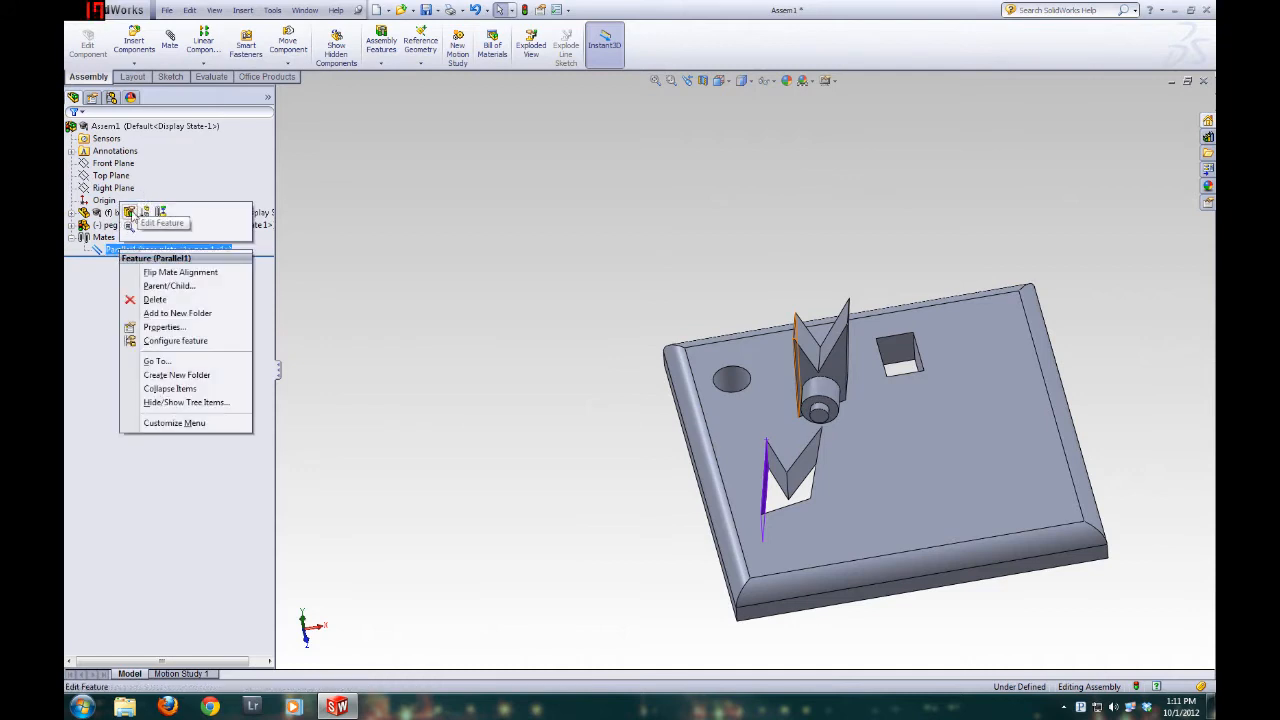
{"action": "left_click", "coordinate": [130, 213]}
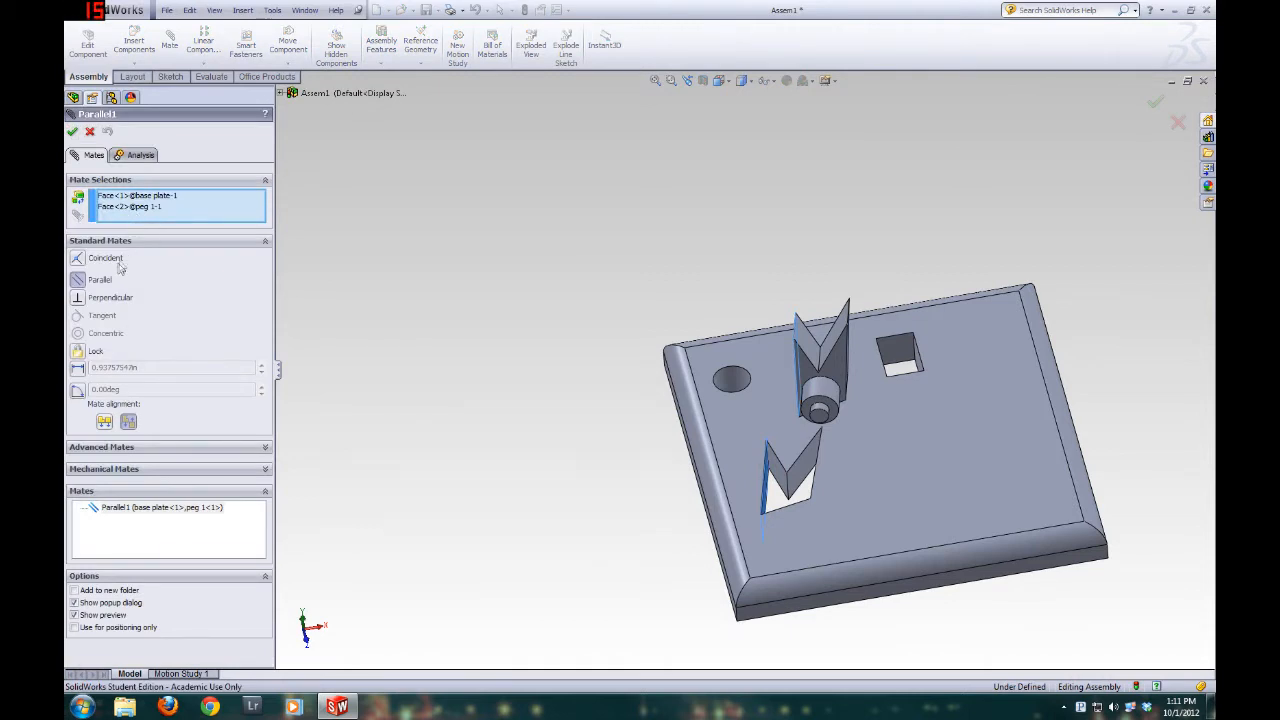
{"action": "left_click", "coordinate": [77, 259]}
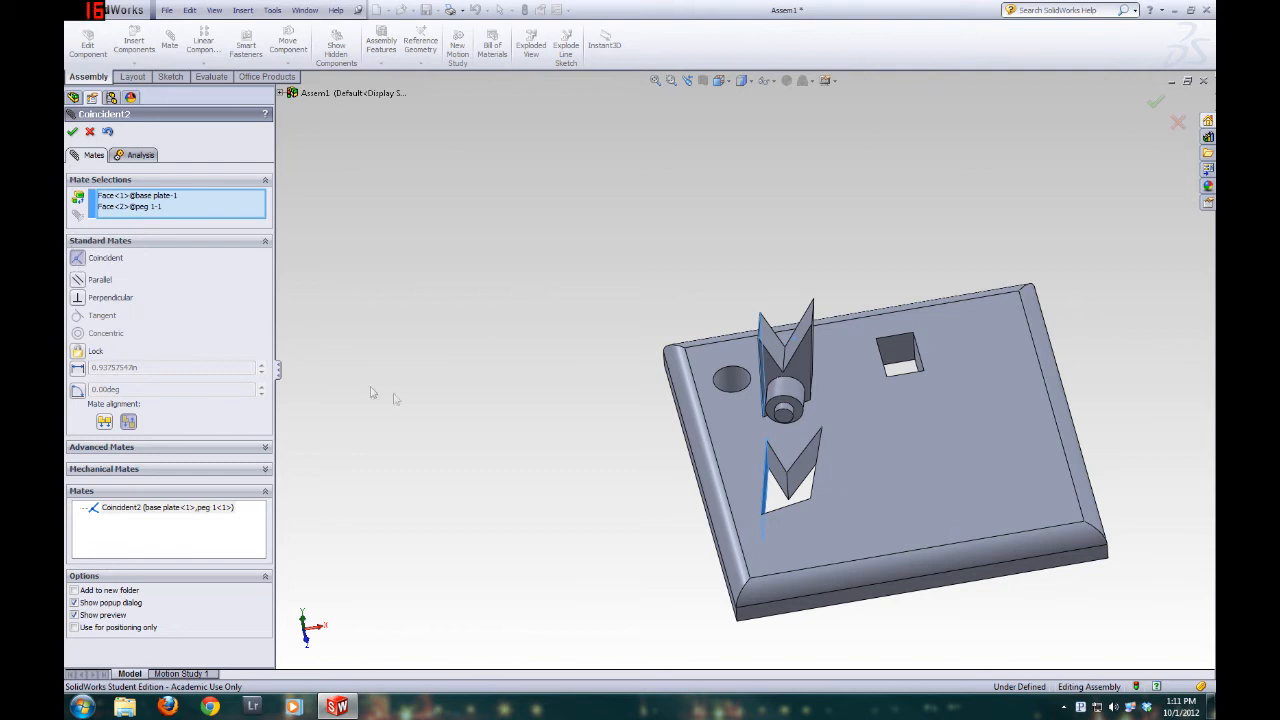
{"action": "left_click", "coordinate": [79, 281]}
{"action": "left_click", "coordinate": [82, 261]}
{"action": "left_click", "coordinate": [72, 132]}
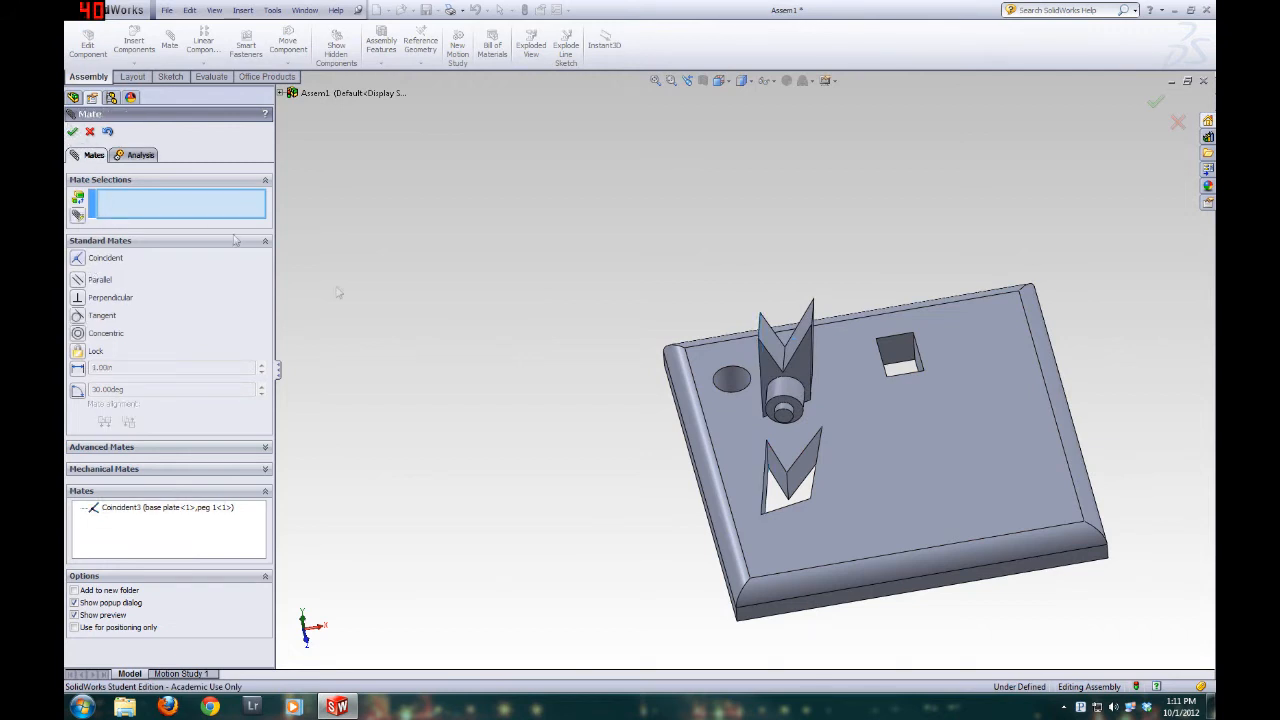
Add a Coincident mate between a second face of the peg and the matching wall of the V-notched hole
{"action": "middle_click_drag", "start_coordinate": [660, 446], "coordinate": [631, 547]}
{"action": "left_click", "coordinate": [790, 322]}
{"action": "middle_click_drag", "start_coordinate": [765, 452], "coordinate": [766, 500]}
{"action": "left_click", "coordinate": [766, 440]}
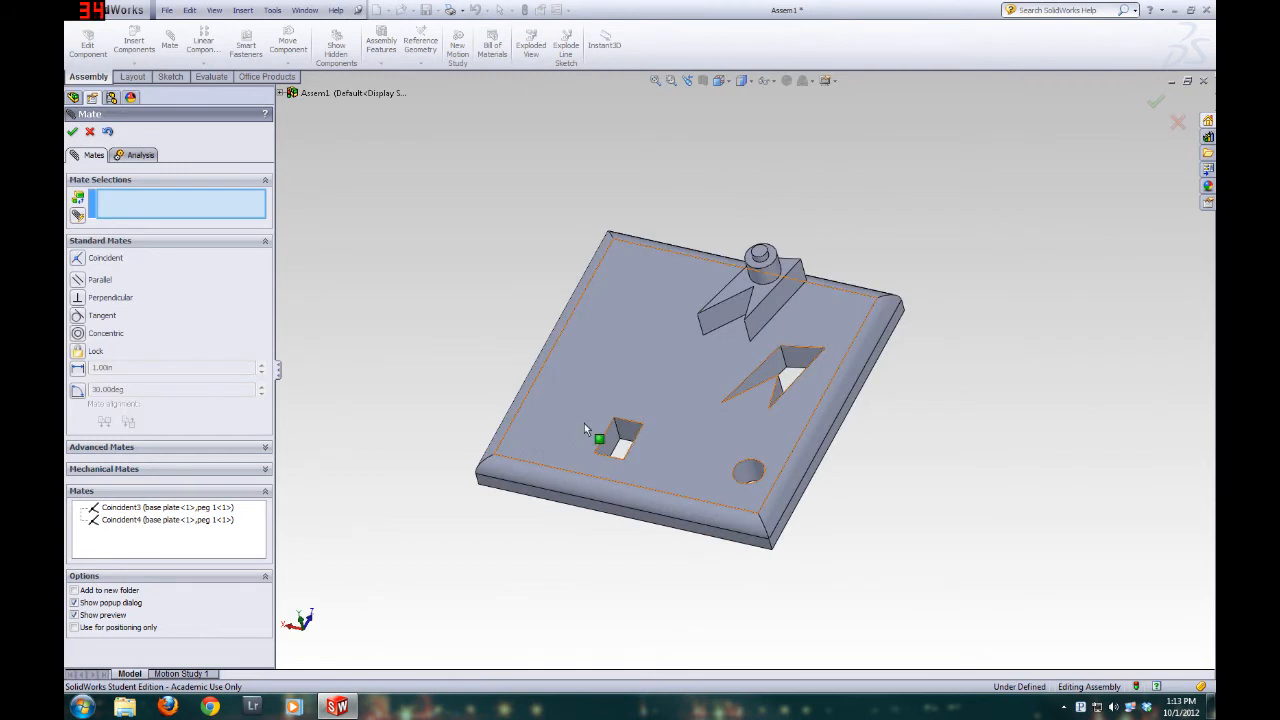
{"action": "mouse_move", "coordinate": [585, 426]}
{"action": "middle_mouse_down"}
{"action": "mouse_move", "coordinate": [626, 403]}
{"action": "mouse_move", "coordinate": [581, 438]}
{"action": "middle_mouse_up"}
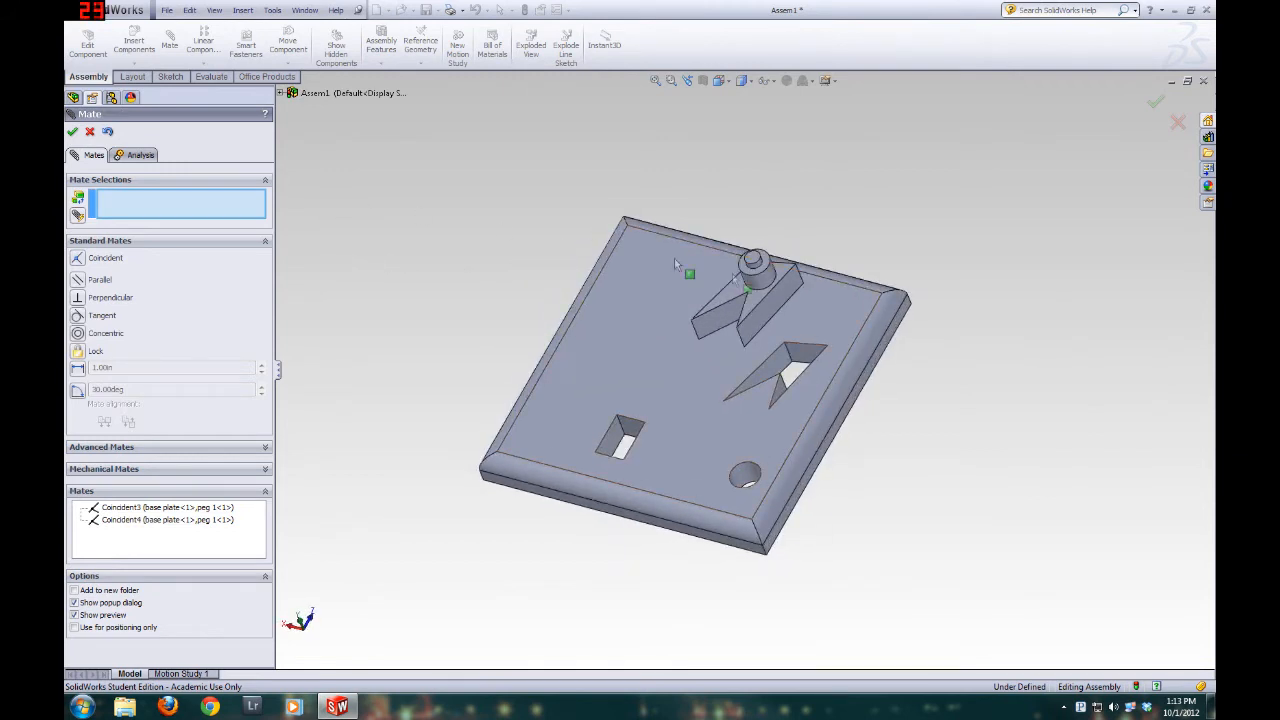
Try to mate the ring-shaped shoulder face of the peg to the base plate's outer side face, and clear both selections
{"action": "middle_click_drag", "start_coordinate": [790, 305], "coordinate": [586, 337]}
{"action": "middle_click_drag", "start_coordinate": [830, 280], "coordinate": [765, 305]}
{"action": "scroll", "coordinate": [700, 300], "scroll_direction": "down", "scroll_amount": 3}
{"action": "left_click", "coordinate": [695, 292]}
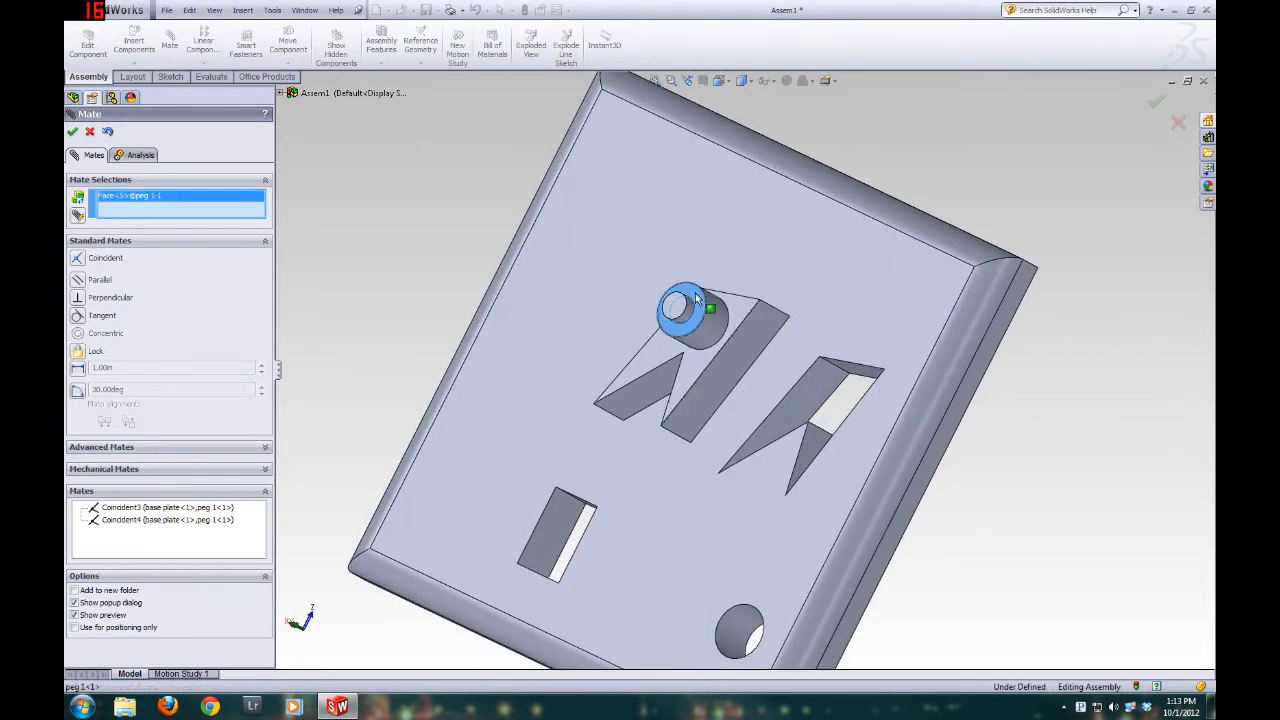
{"action": "left_click", "coordinate": [947, 428]}
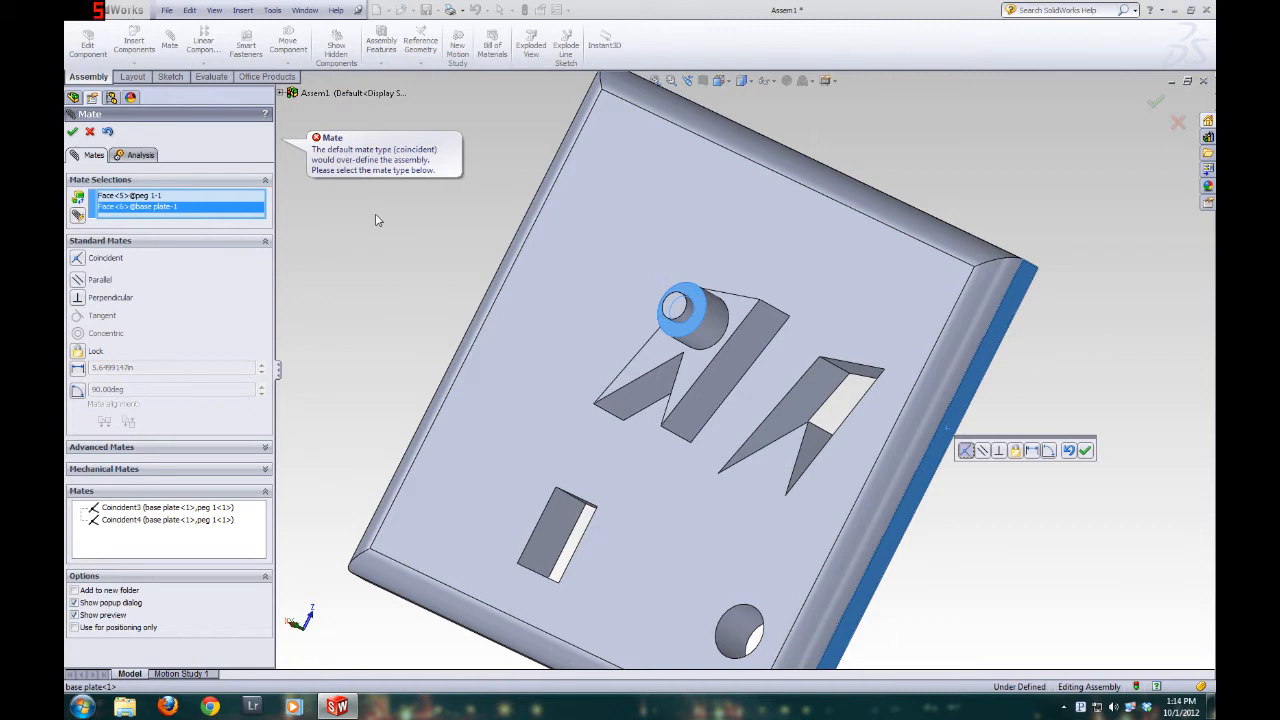
{"action": "middle_click_drag", "start_coordinate": [689, 420], "coordinate": [740, 338]}
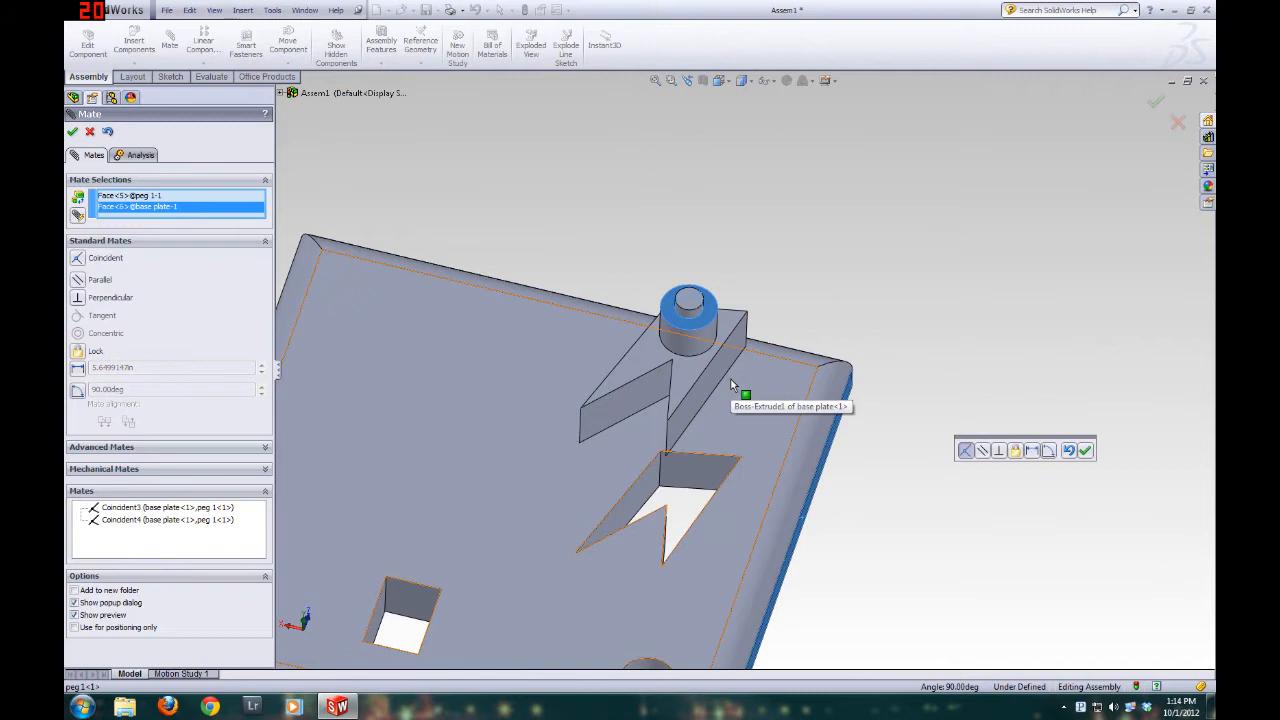
{"action": "middle_click_drag", "start_coordinate": [771, 523], "coordinate": [686, 563]}
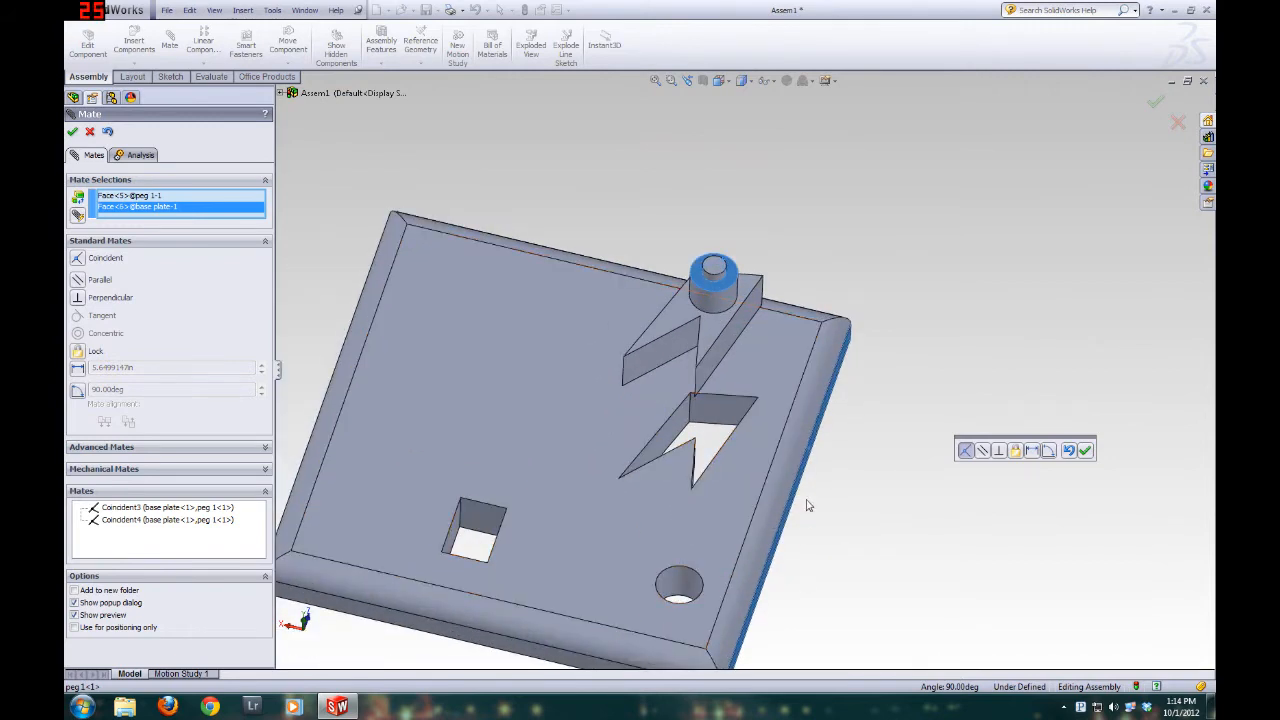
{"action": "middle_click_drag", "start_coordinate": [680, 472], "coordinate": [645, 440]}
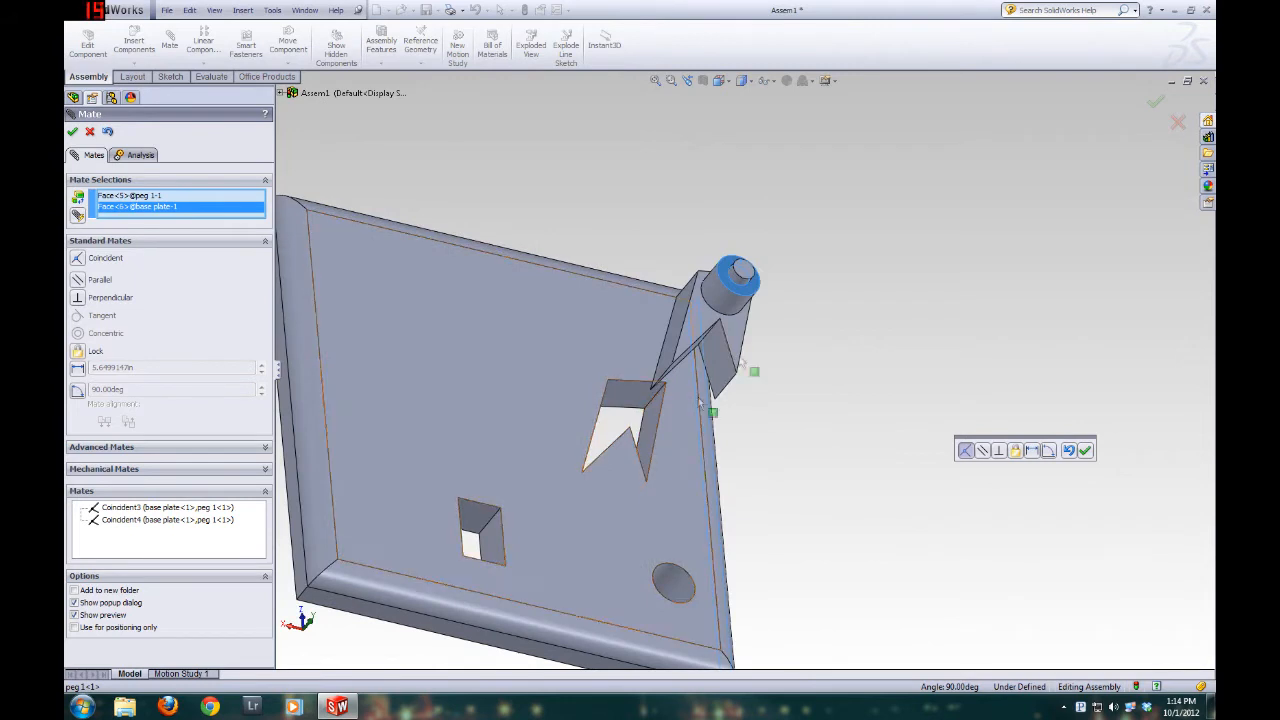
{"action": "middle_click_drag", "start_coordinate": [723, 519], "coordinate": [682, 503]}
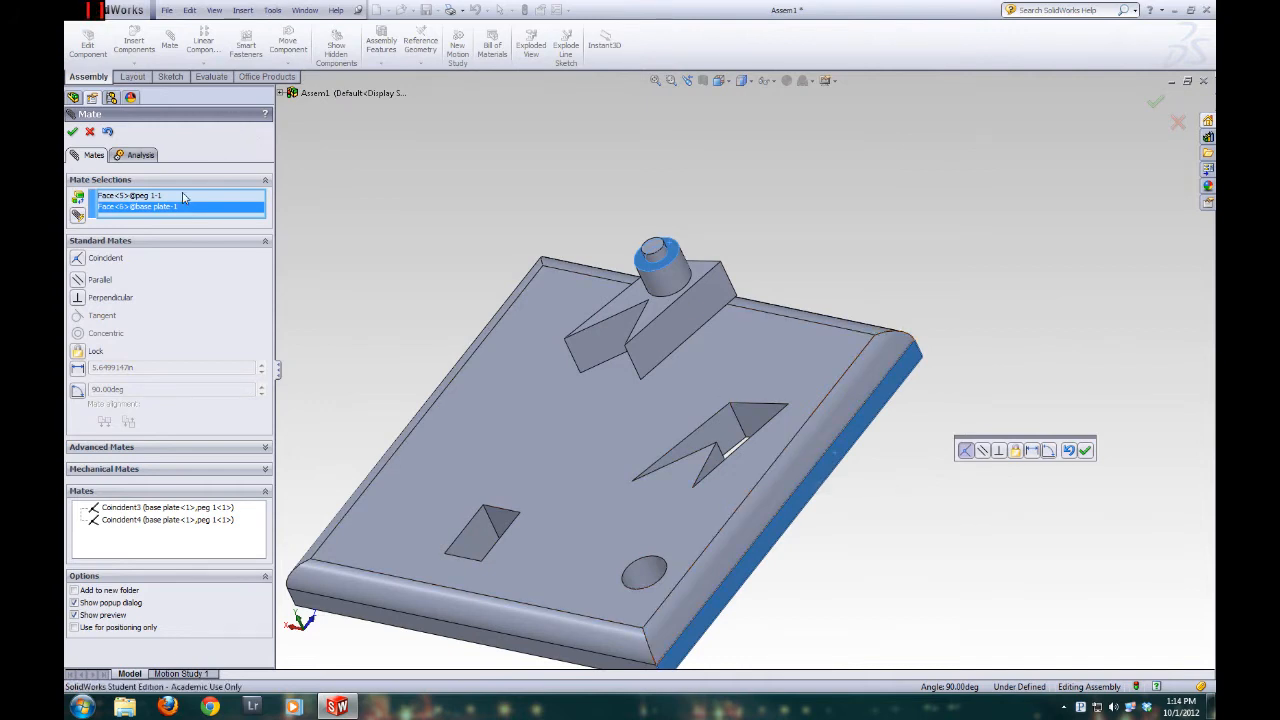
{"action": "key", "text": "Delete"}
{"action": "left_click", "coordinate": [134, 198]}
{"action": "key", "text": "Delete"}
Add a Coincident mate between the underside of the base plate and the bottom face of peg 1 to seat the peg
{"action": "middle_click_drag", "start_coordinate": [577, 356], "coordinate": [715, 311]}
{"action": "left_click", "coordinate": [716, 318]}
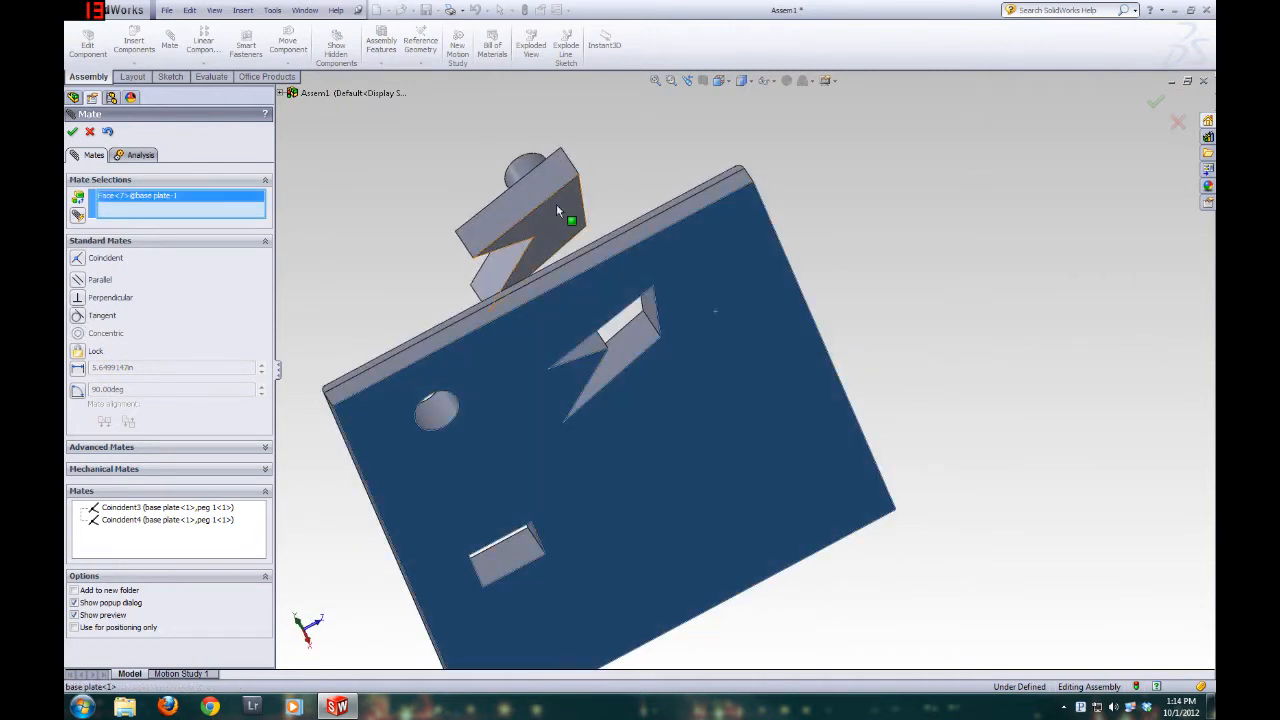
{"action": "left_click", "coordinate": [569, 234]}
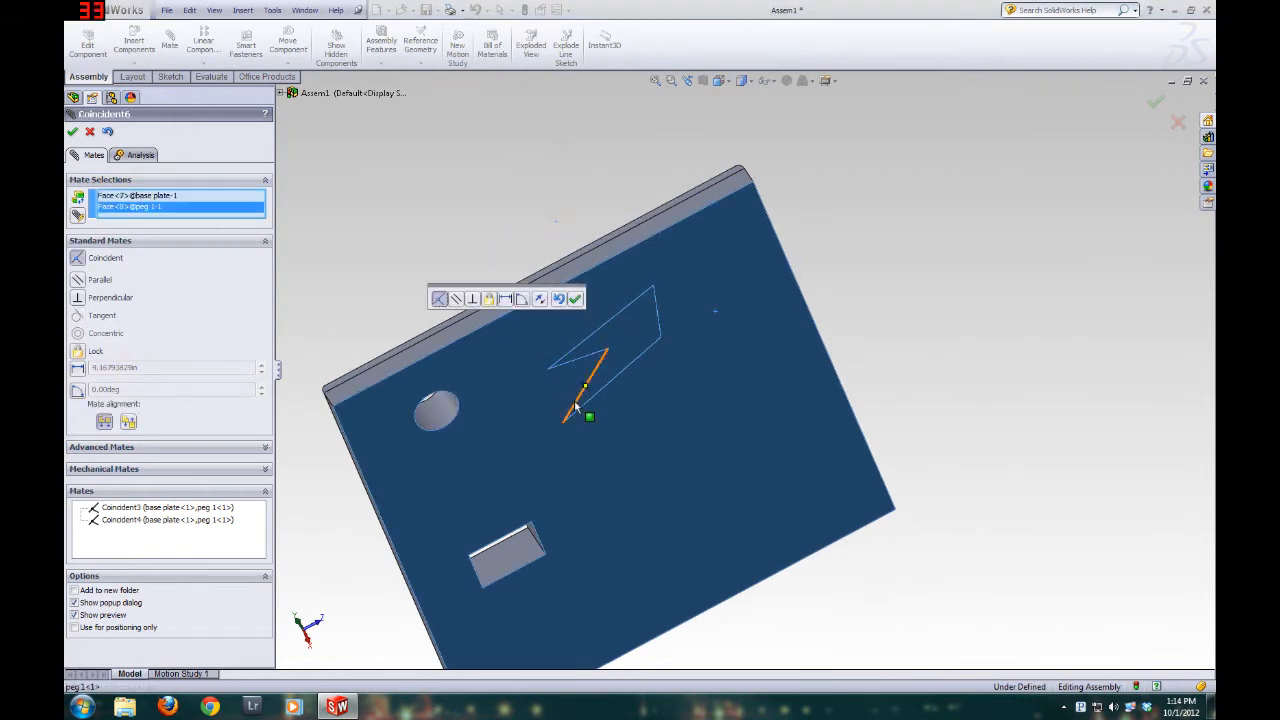
{"action": "scroll", "coordinate": [597, 362], "scroll_direction": "down", "scroll_amount": 5}
{"action": "scroll", "coordinate": [630, 250], "scroll_direction": "up", "scroll_amount": 8}
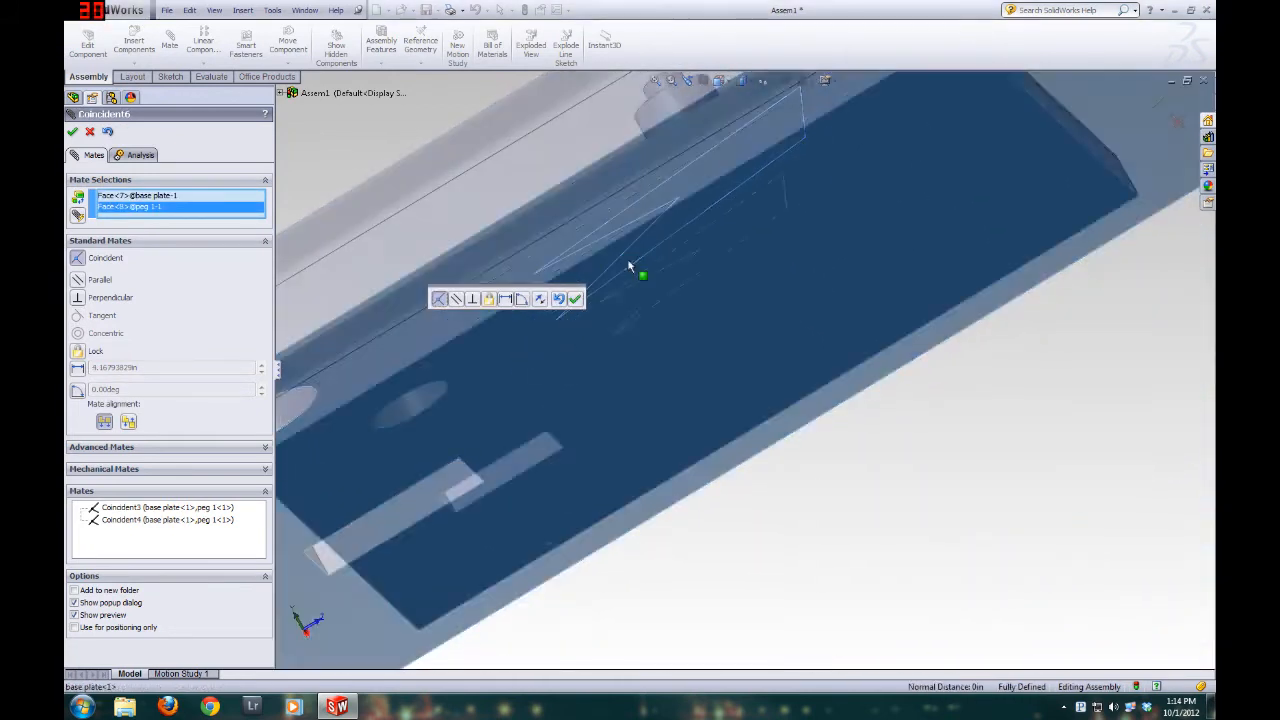
{"action": "middle_click_drag", "start_coordinate": [626, 394], "coordinate": [716, 530]}
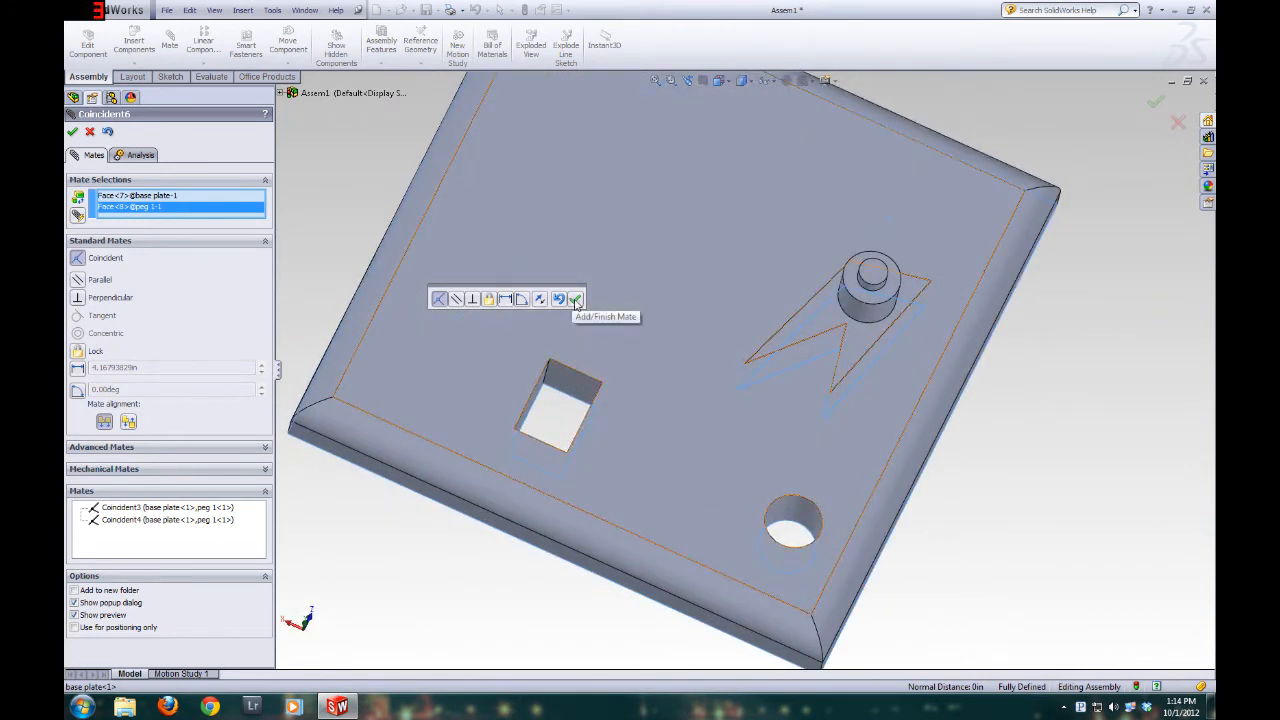
{"action": "scroll", "coordinate": [718, 438], "scroll_direction": "up", "scroll_amount": 3}
{"action": "middle_click_drag", "start_coordinate": [685, 455], "coordinate": [655, 360]}
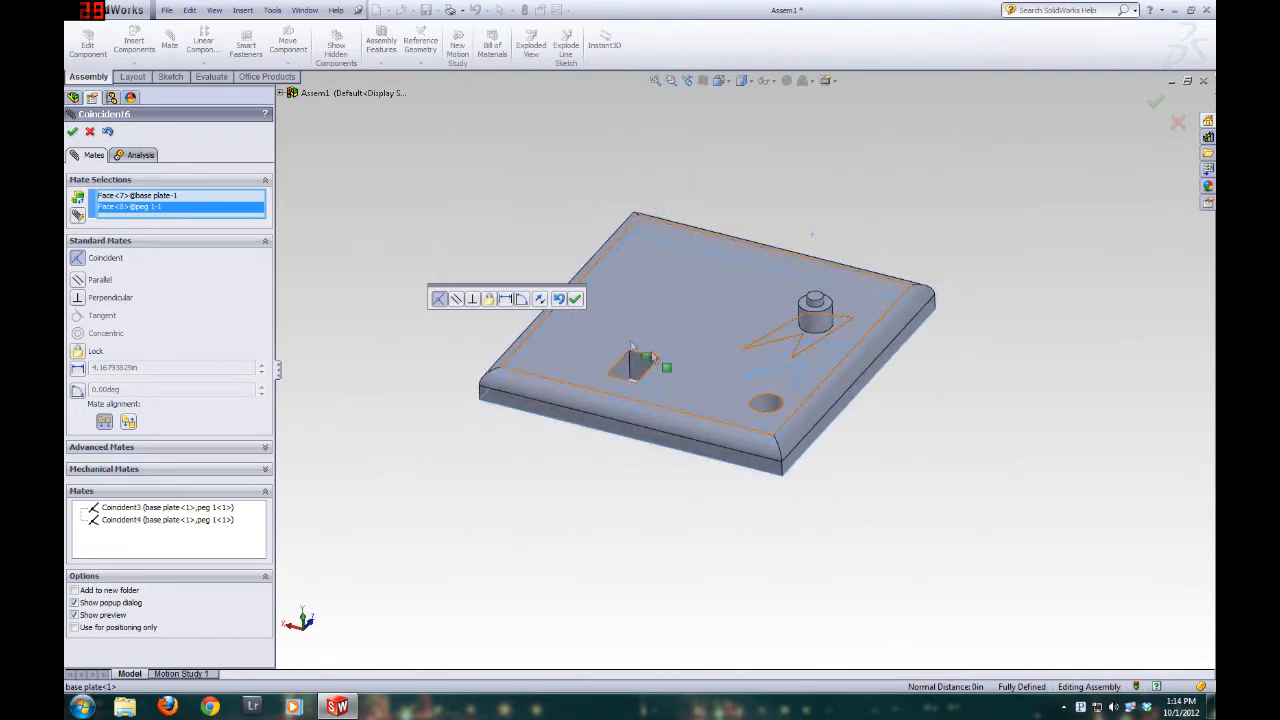
{"action": "left_click", "coordinate": [576, 300]}
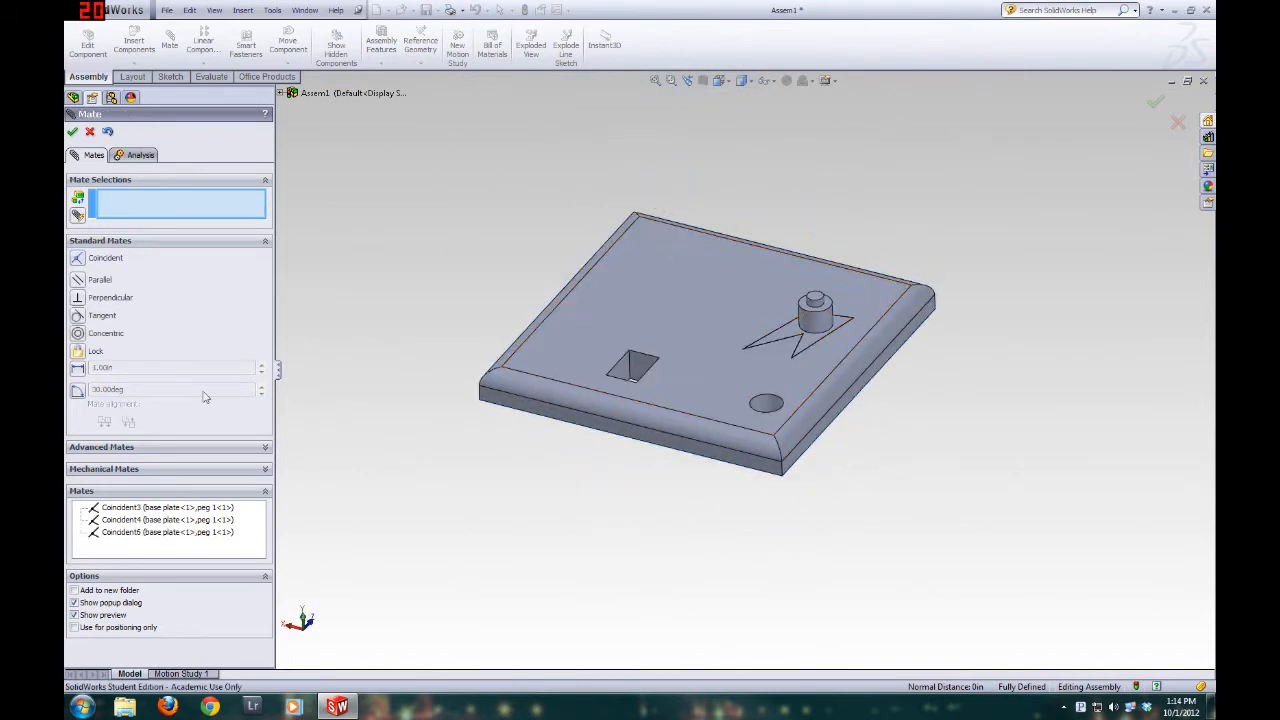
{"action": "left_click", "coordinate": [90, 133]}
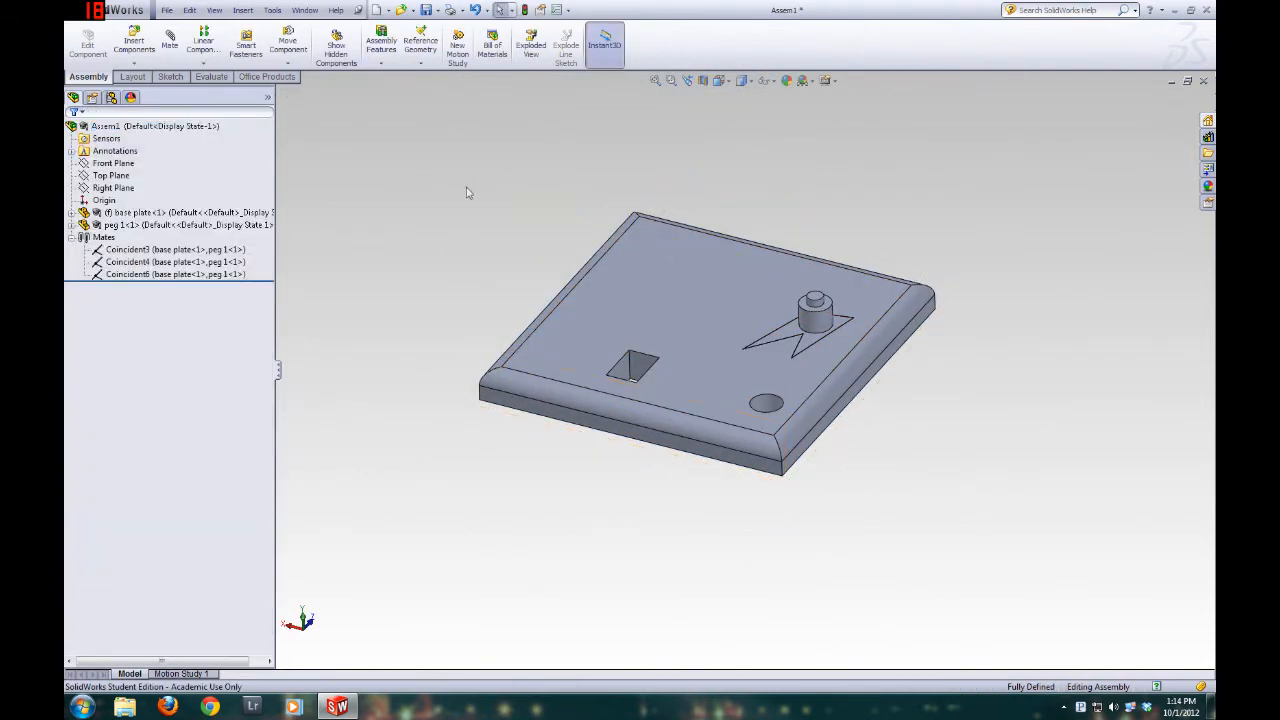
{"action": "left_click", "coordinate": [818, 319]}
{"action": "left_click", "coordinate": [400, 243]}
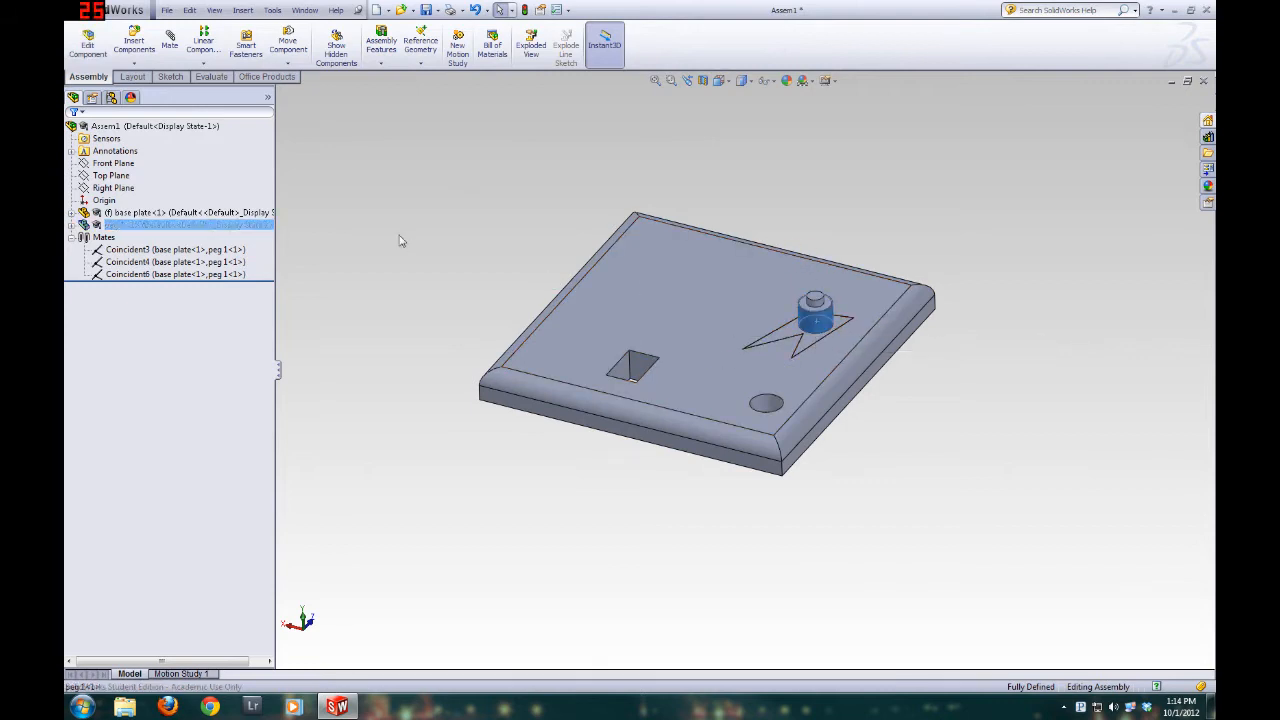
Insert the peg 2 part into the assembly and place it in empty space beside the base plate
{"action": "left_click", "coordinate": [108, 226]}
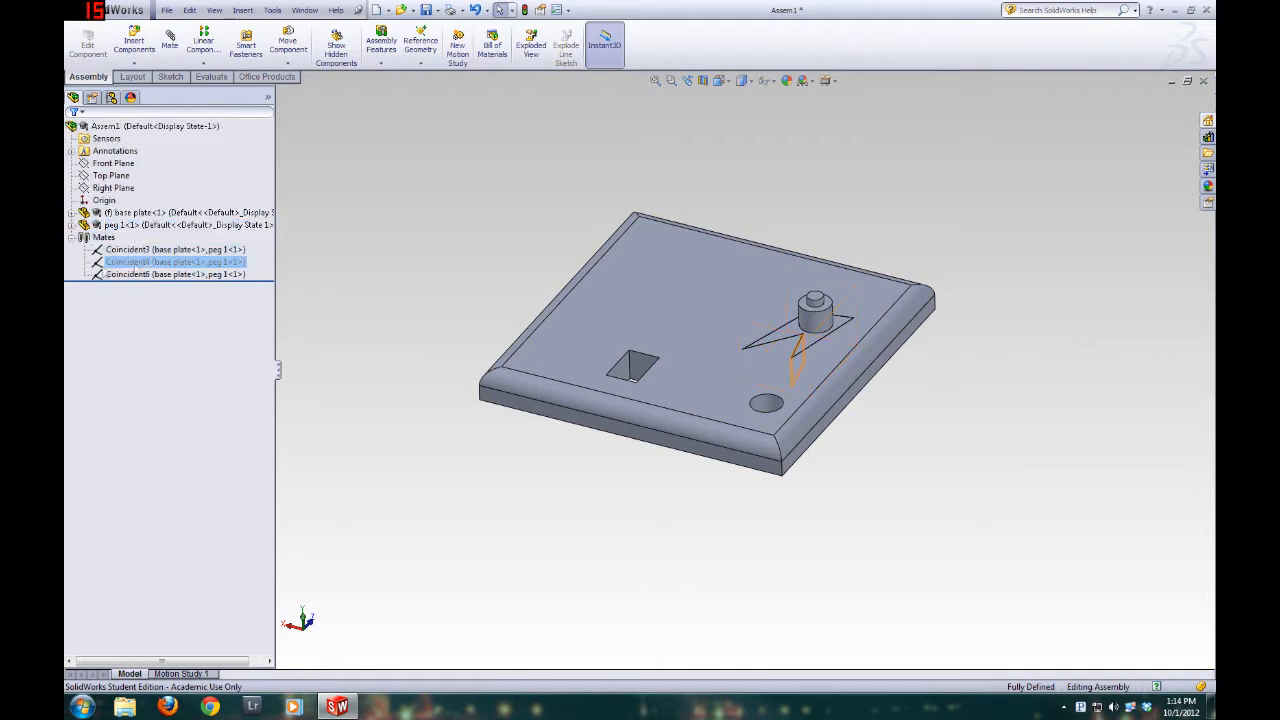
{"action": "left_click", "coordinate": [97, 229]}
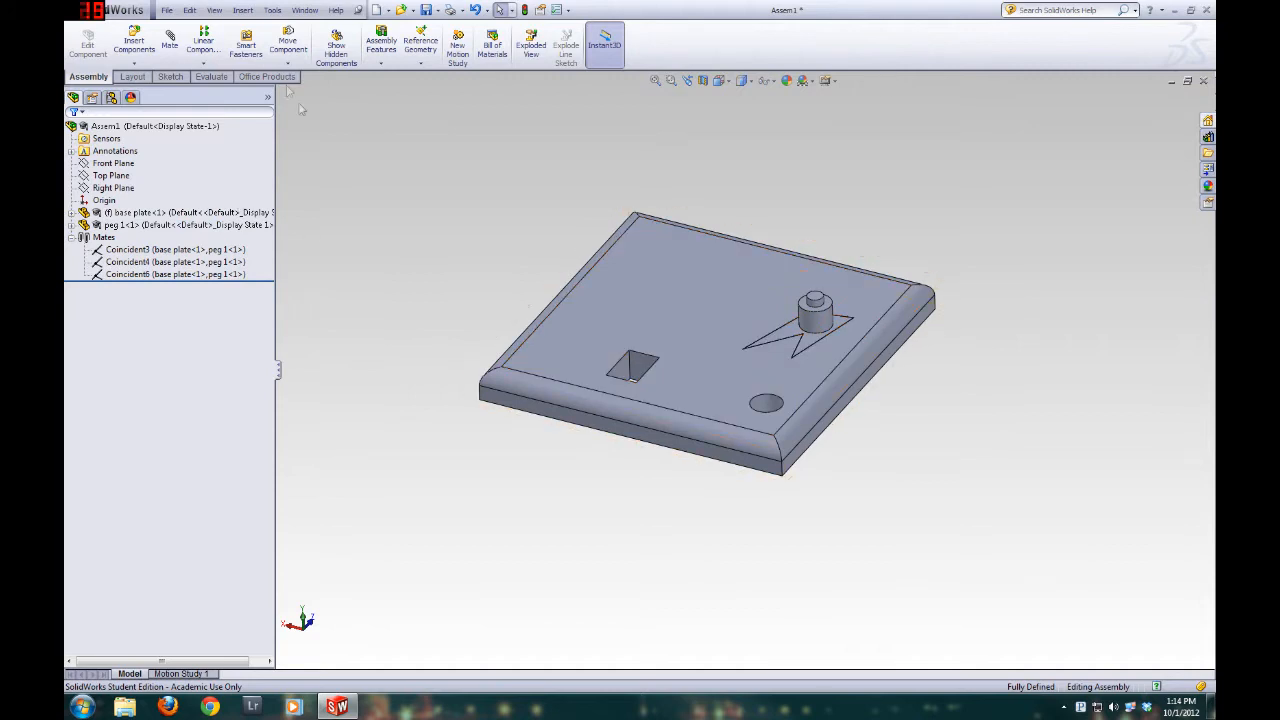
{"action": "left_click", "coordinate": [134, 44]}
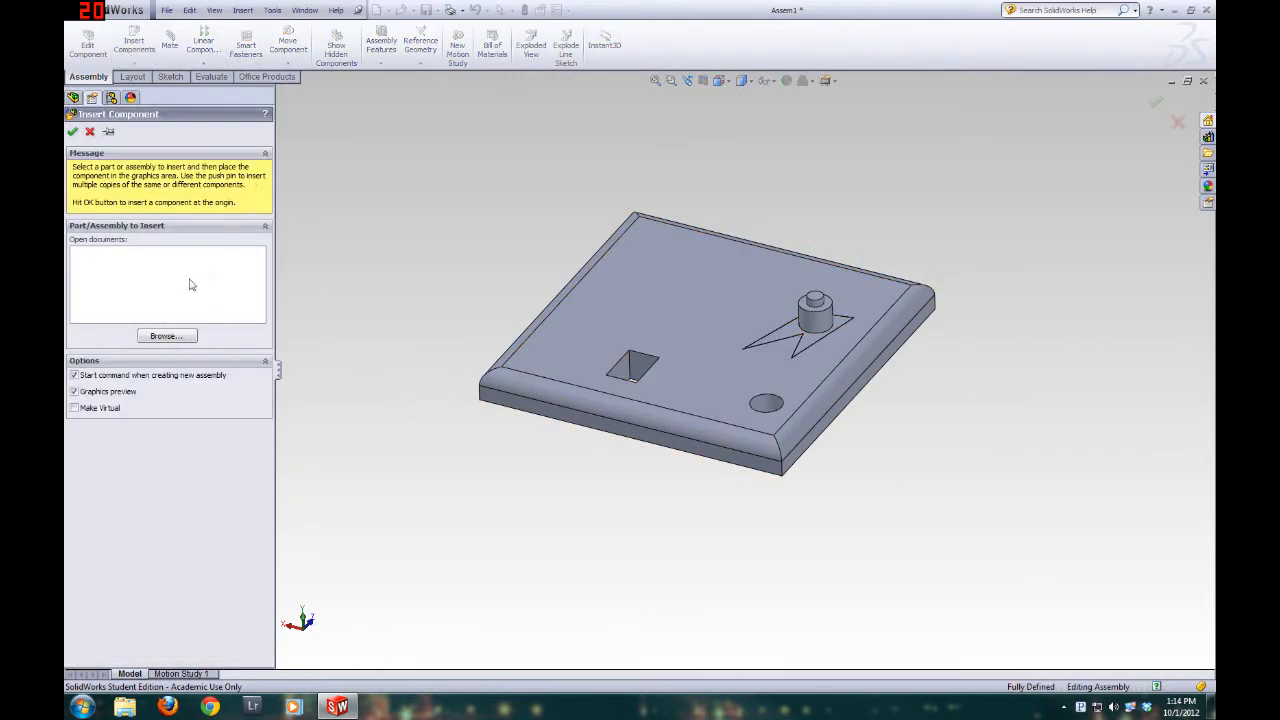
{"action": "left_click", "coordinate": [166, 336]}
{"action": "left_click", "coordinate": [585, 307]}
{"action": "double_click", "coordinate": [585, 307]}
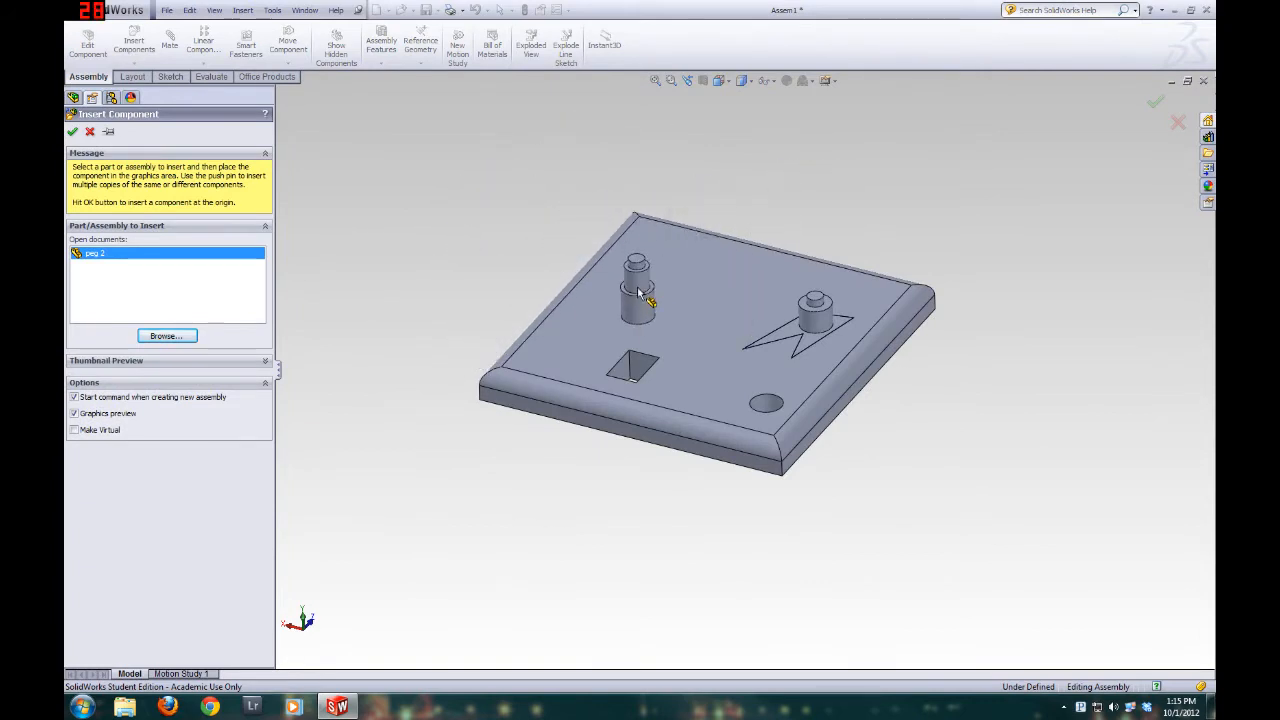
{"action": "left_click", "coordinate": [455, 212]}
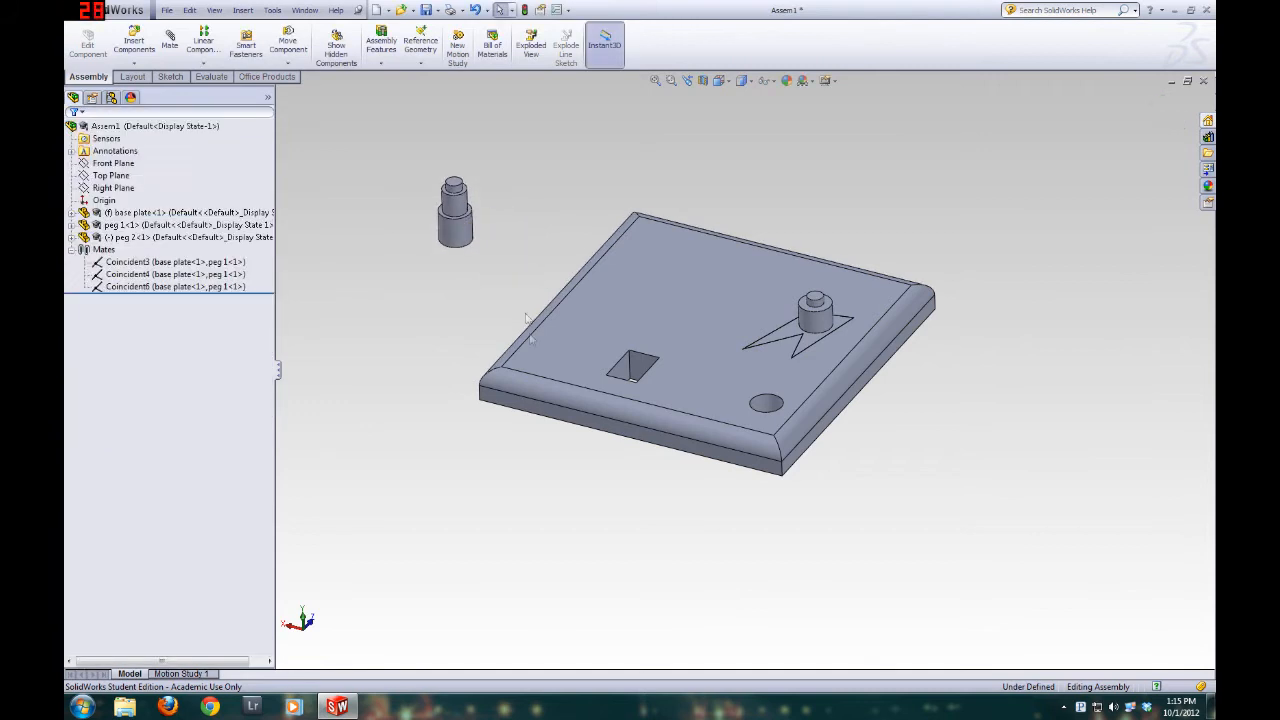
Try a Concentric mate between peg 2's lower cylindrical face and the wall of the round hole, and clear both selections
{"action": "middle_click_drag", "start_coordinate": [623, 451], "coordinate": [518, 262]}
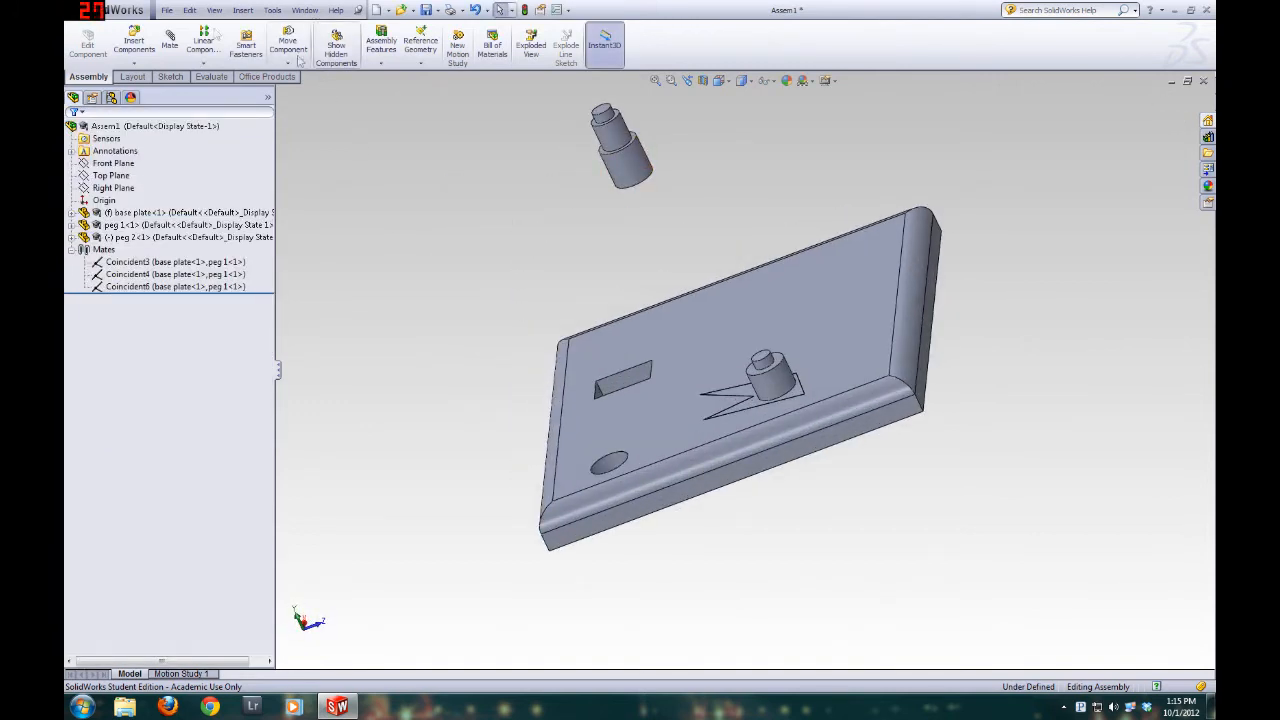
{"action": "left_click", "coordinate": [170, 40]}
{"action": "left_click", "coordinate": [640, 178]}
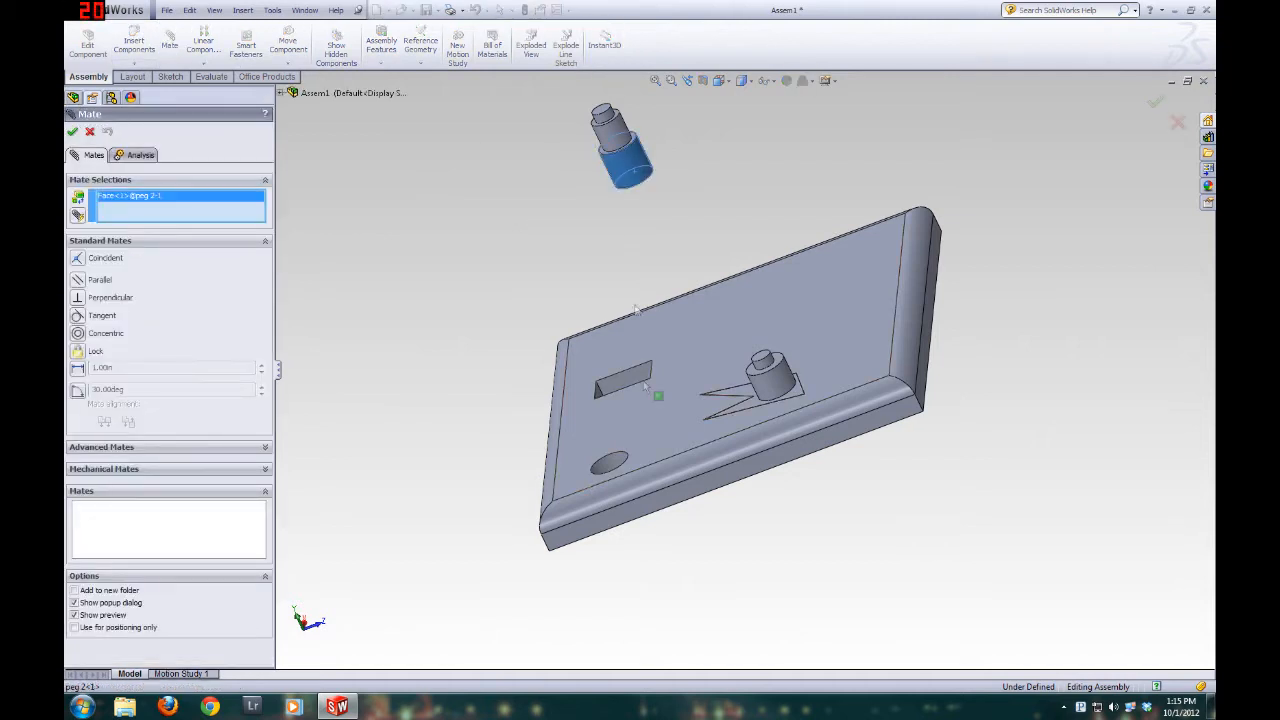
{"action": "scroll", "coordinate": [622, 469], "scroll_direction": "down", "scroll_amount": 5}
{"action": "left_click", "coordinate": [633, 387]}
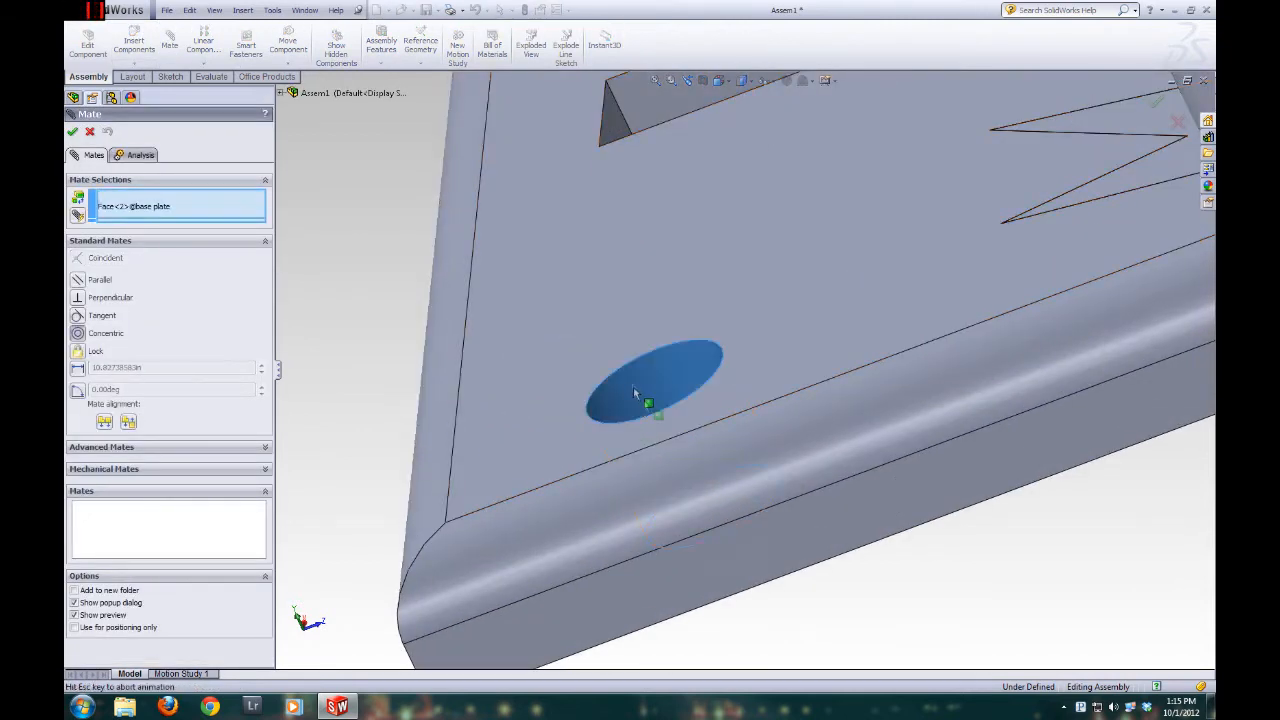
{"action": "middle_click_drag", "start_coordinate": [560, 174], "coordinate": [617, 329]}
{"action": "scroll", "coordinate": [617, 329], "scroll_direction": "up", "scroll_amount": 5}
{"action": "left_click", "coordinate": [166, 197]}
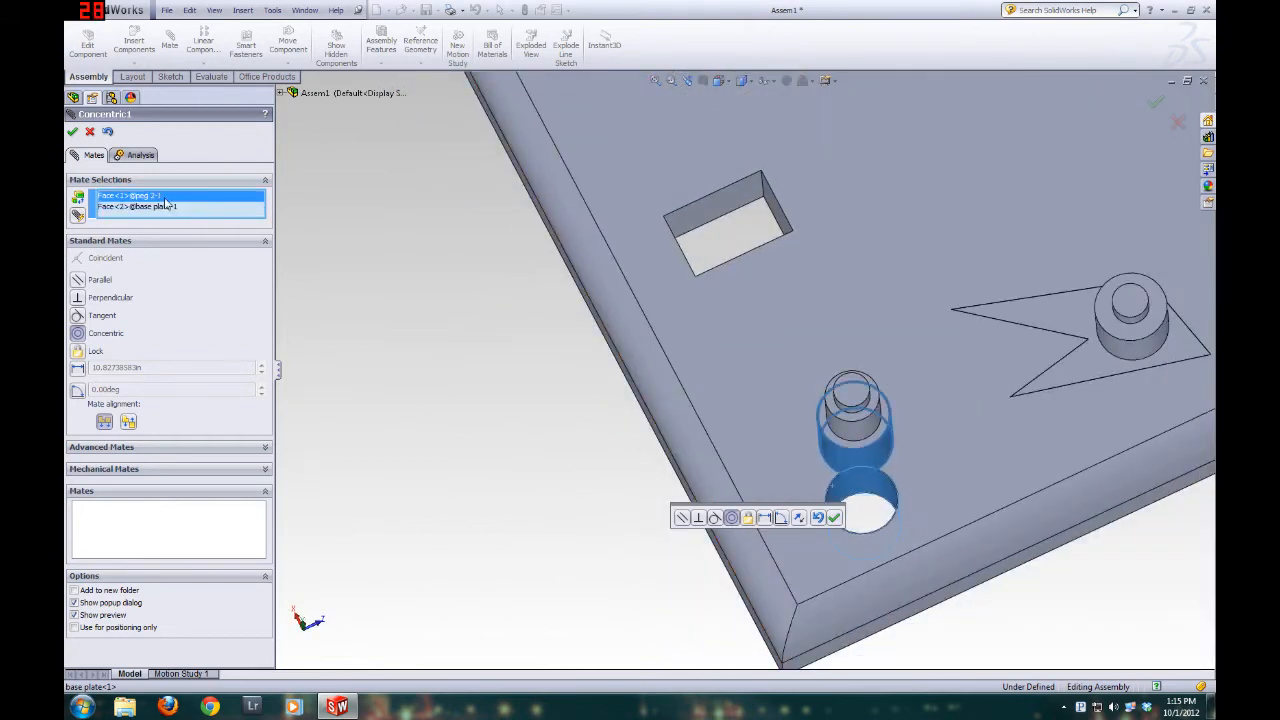
{"action": "key", "text": "Delete"}
{"action": "left_click", "coordinate": [168, 196]}
{"action": "key", "text": "Delete"}
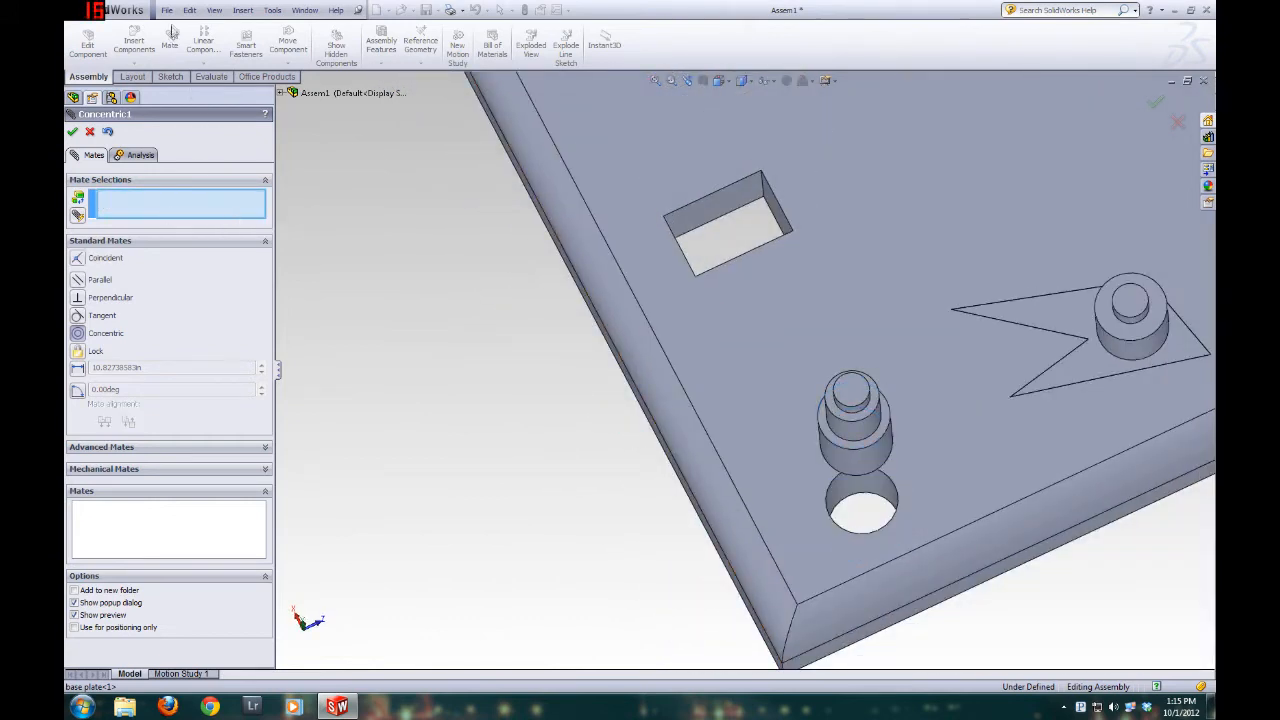
Show the temporary axes of the pegs and the round hole
{"action": "left_click", "coordinate": [214, 11]}
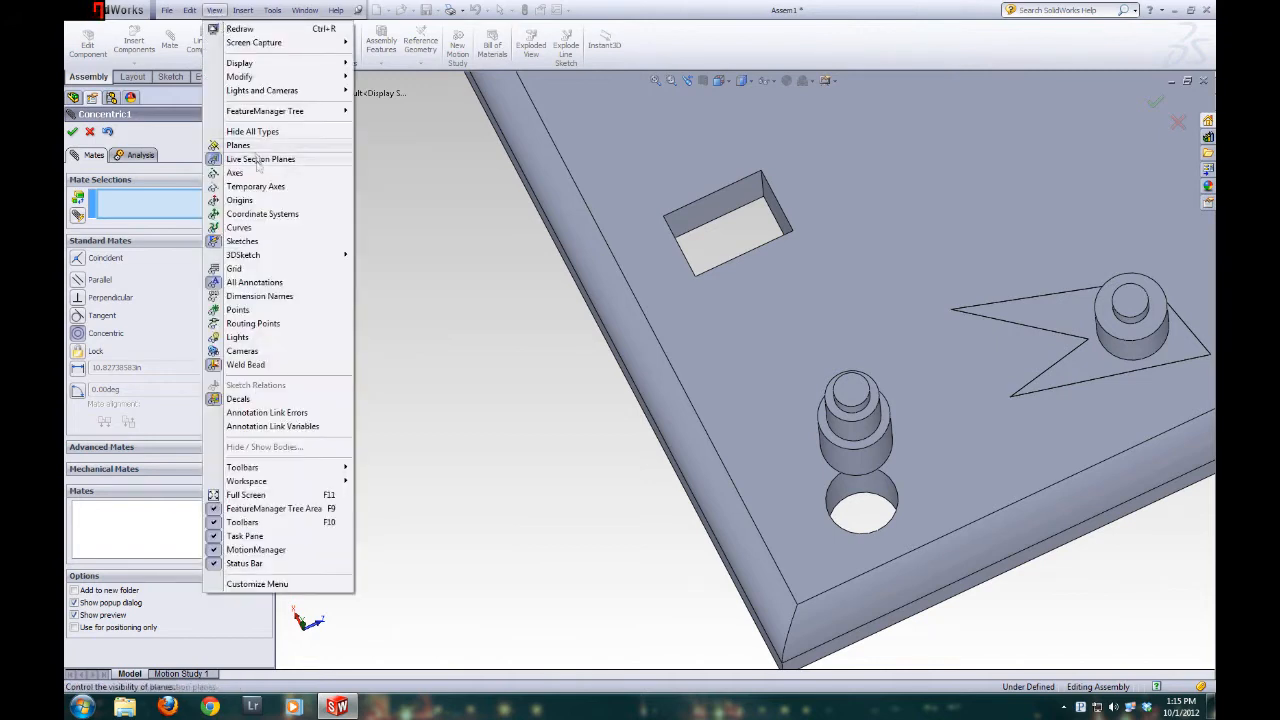
{"action": "left_click", "coordinate": [257, 192]}
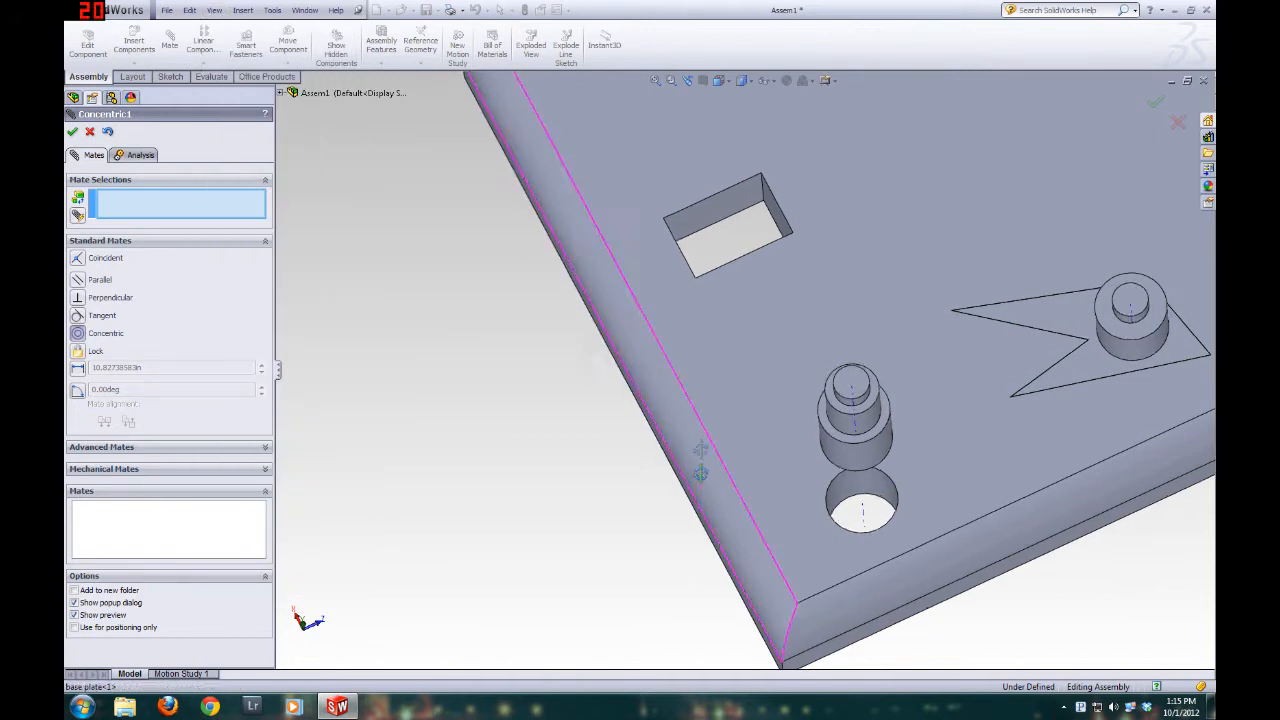
{"action": "middle_click_drag", "start_coordinate": [699, 462], "coordinate": [702, 420]}
{"action": "scroll", "coordinate": [936, 438], "scroll_direction": "down", "scroll_amount": 4}
{"action": "scroll", "coordinate": [936, 438], "scroll_direction": "up", "scroll_amount": 4}
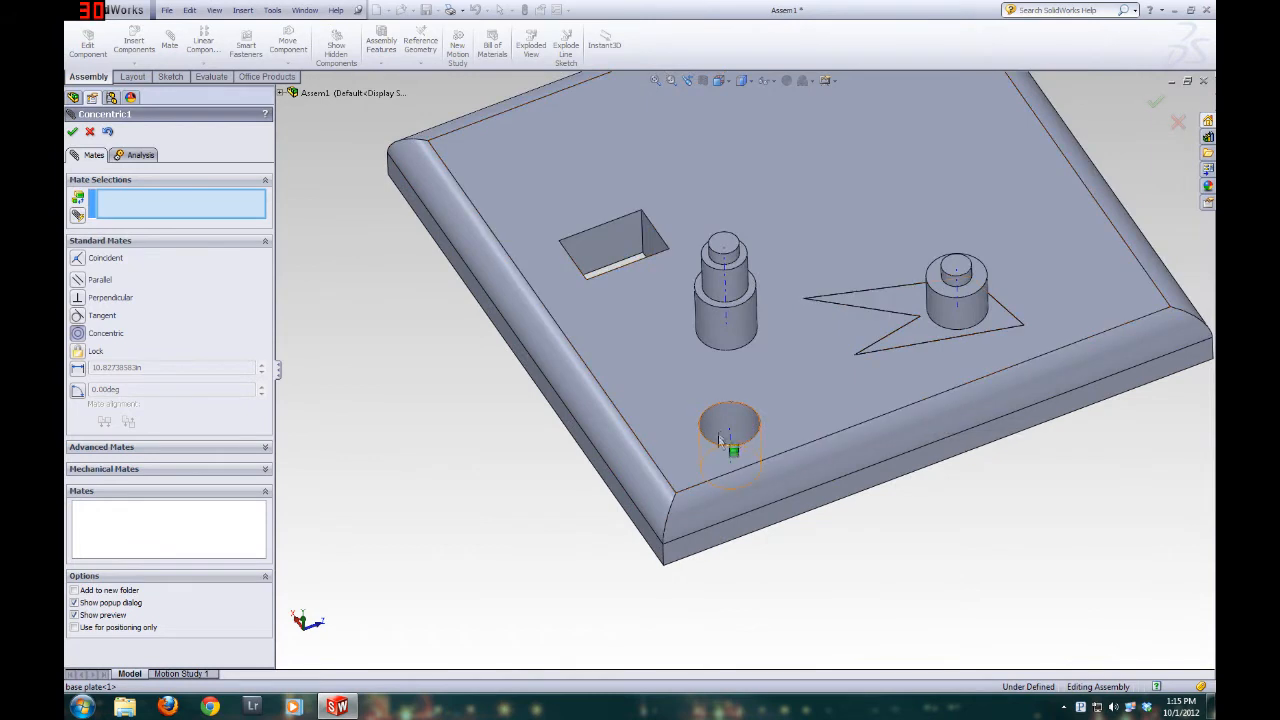
{"action": "scroll", "coordinate": [732, 438], "scroll_direction": "down", "scroll_amount": 2}
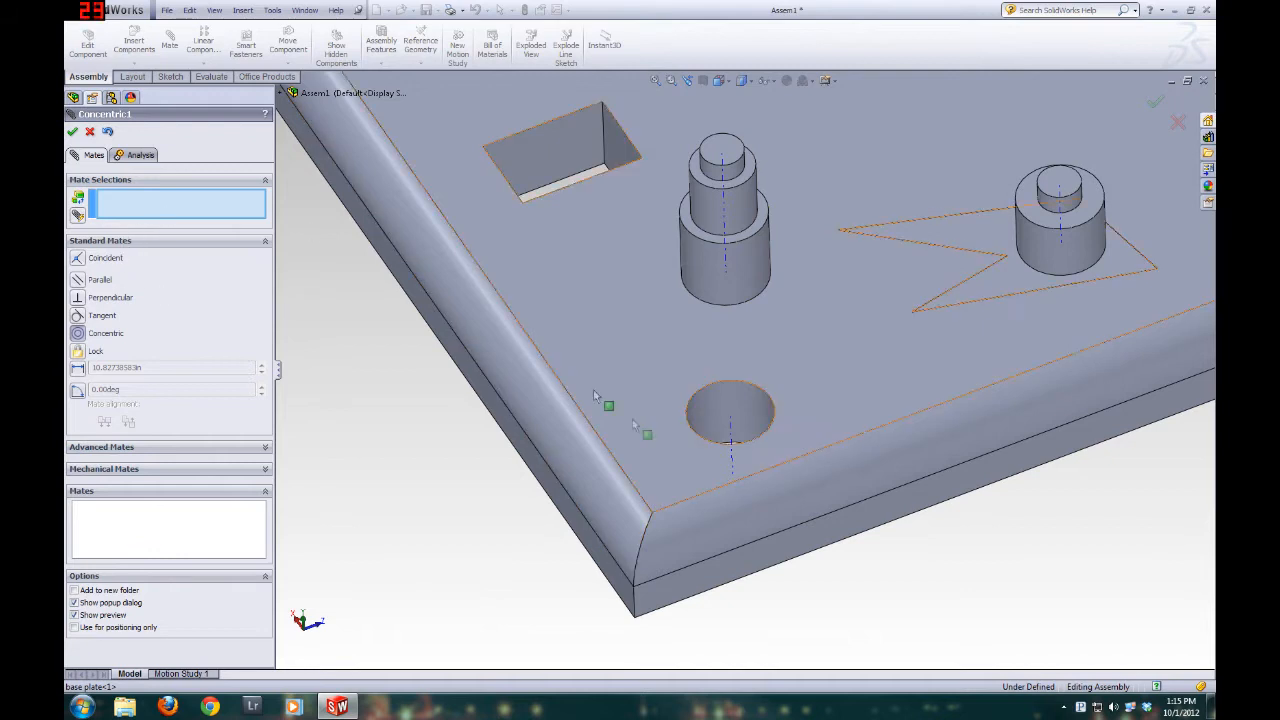
Add a Coincident mate between the temporary axis of the base plate's round hole and the axis of peg 2
{"action": "left_click", "coordinate": [732, 437]}
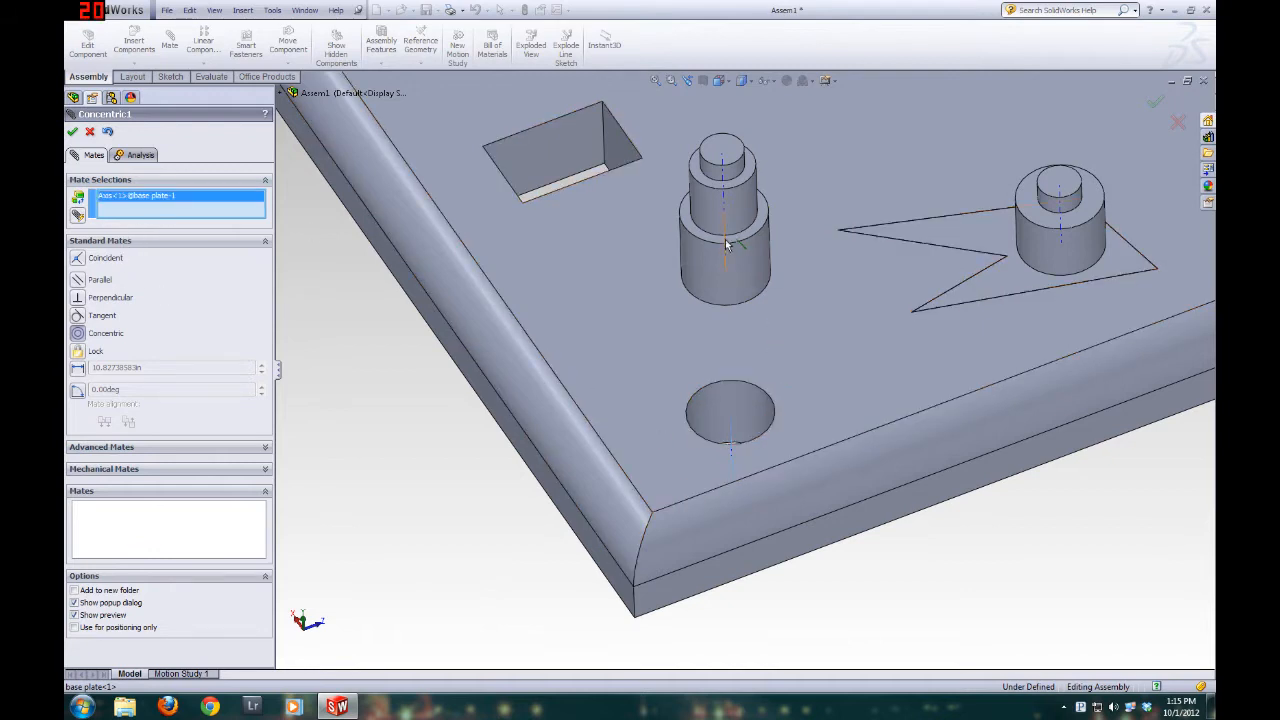
{"action": "left_click", "coordinate": [724, 165]}
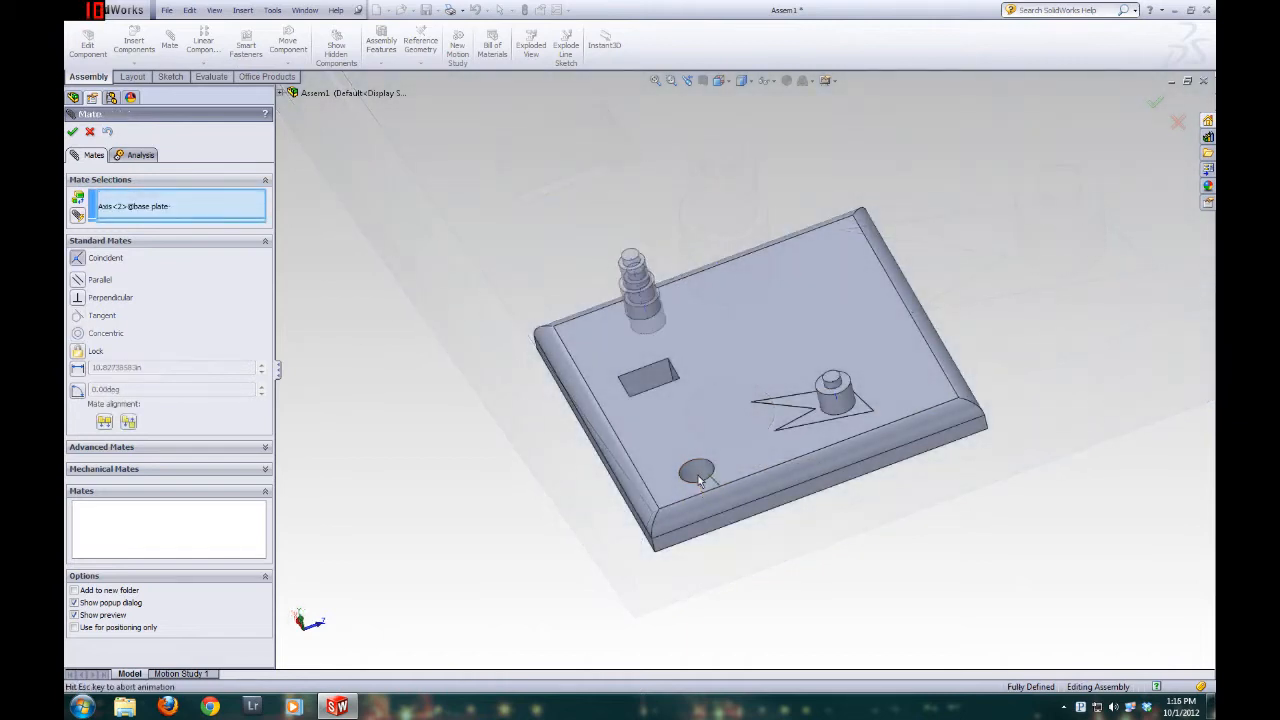
{"action": "left_click", "coordinate": [644, 320]}
{"action": "middle_click_drag", "start_coordinate": [646, 447], "coordinate": [837, 529]}
{"action": "scroll", "coordinate": [837, 529], "scroll_direction": "down", "scroll_amount": 3}
{"action": "scroll", "coordinate": [565, 412], "scroll_direction": "down", "scroll_amount": 2}
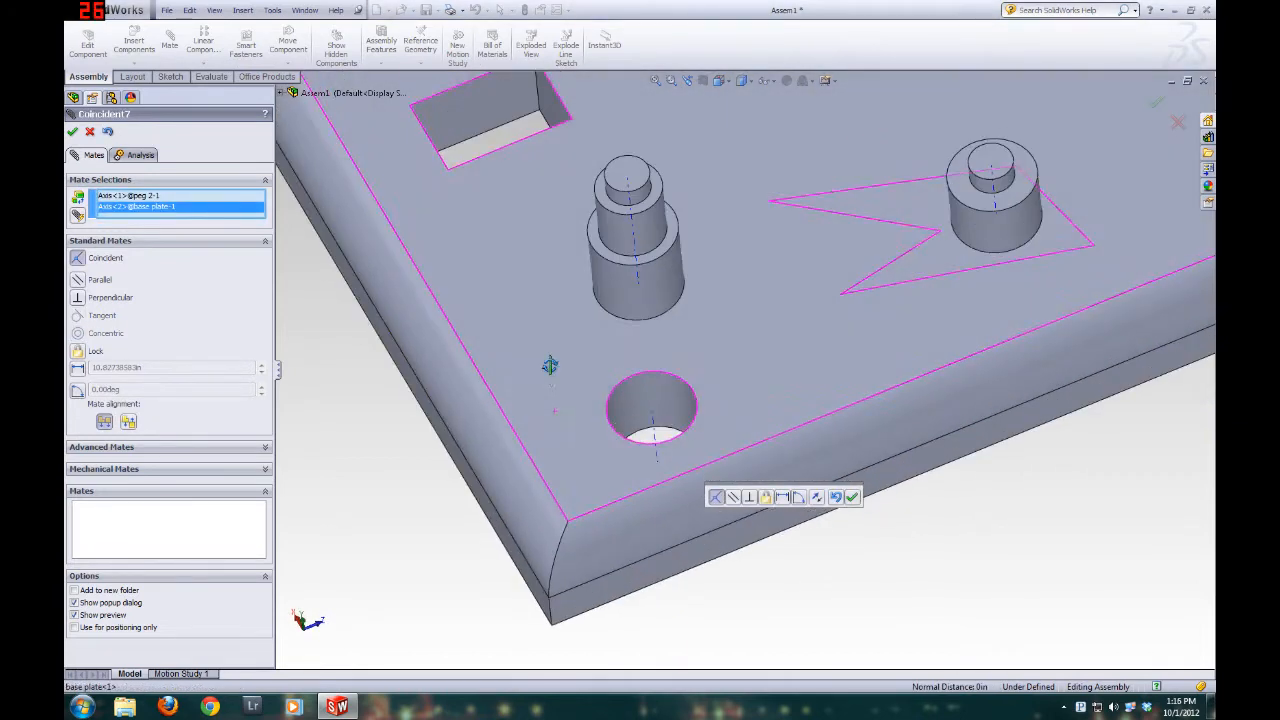
{"action": "left_click", "coordinate": [72, 132]}
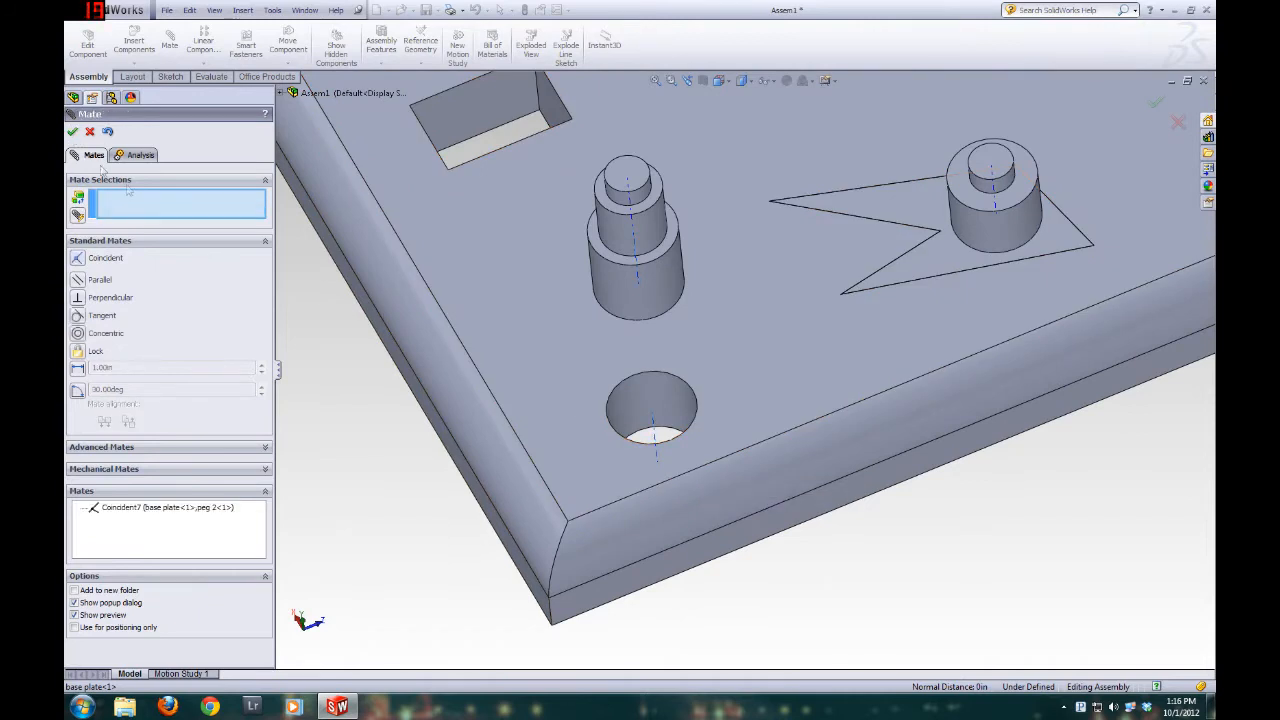
Add a Coincident mate between the bottom face of peg 2 and the underside of the base plate, and finish mating
{"action": "middle_click_drag", "start_coordinate": [459, 417], "coordinate": [441, 156]}
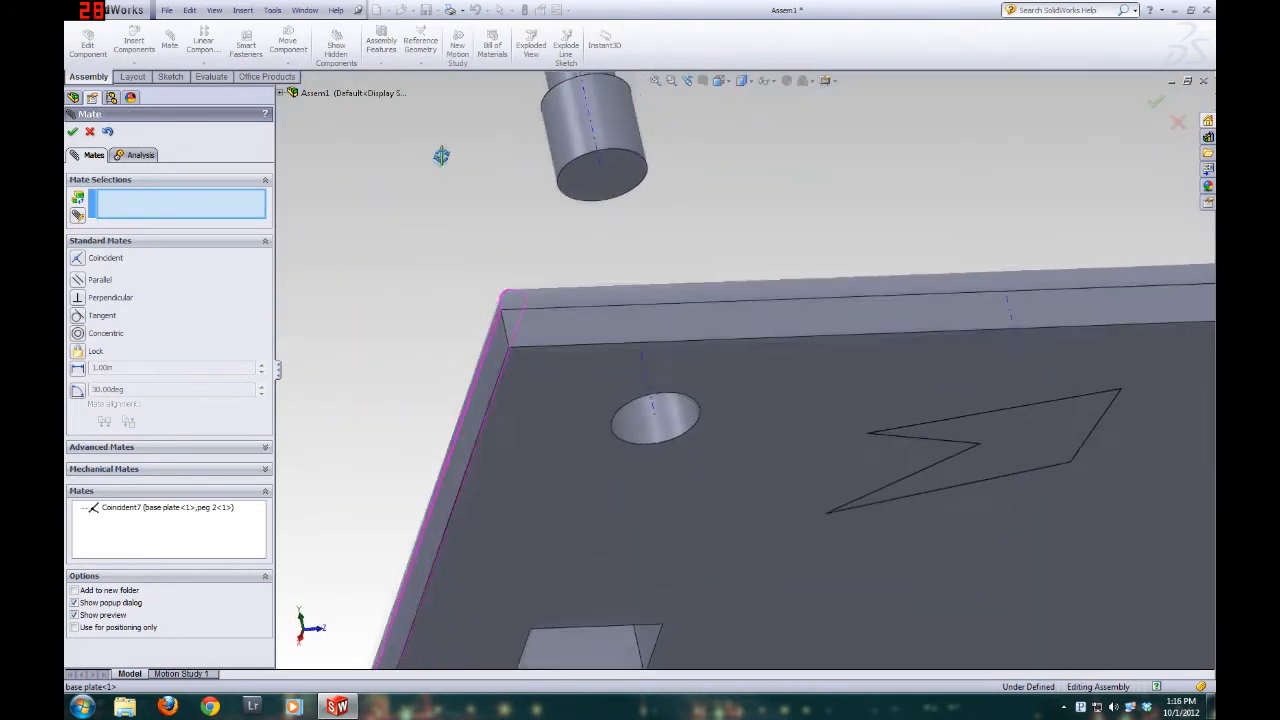
{"action": "left_click", "coordinate": [618, 192]}
{"action": "left_click", "coordinate": [732, 442]}
{"action": "middle_click_drag", "start_coordinate": [590, 235], "coordinate": [670, 457]}
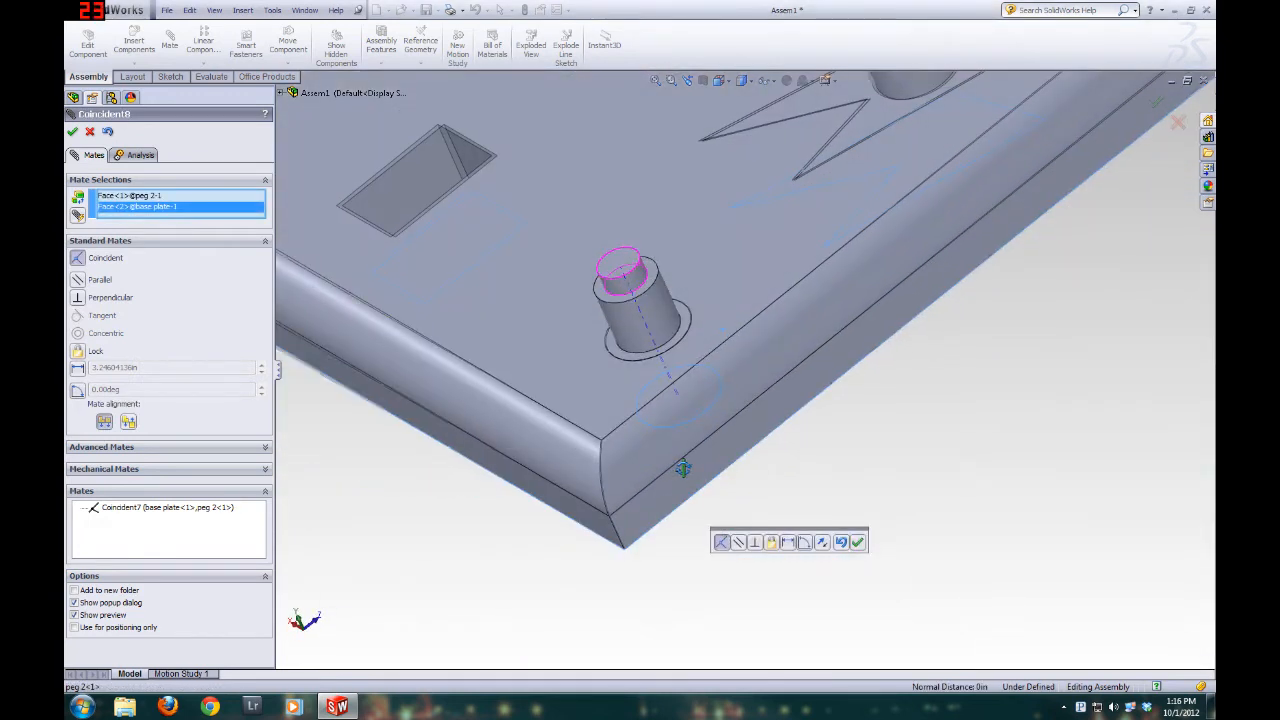
{"action": "left_click", "coordinate": [74, 134]}
{"action": "middle_click_drag", "start_coordinate": [448, 392], "coordinate": [463, 413]}
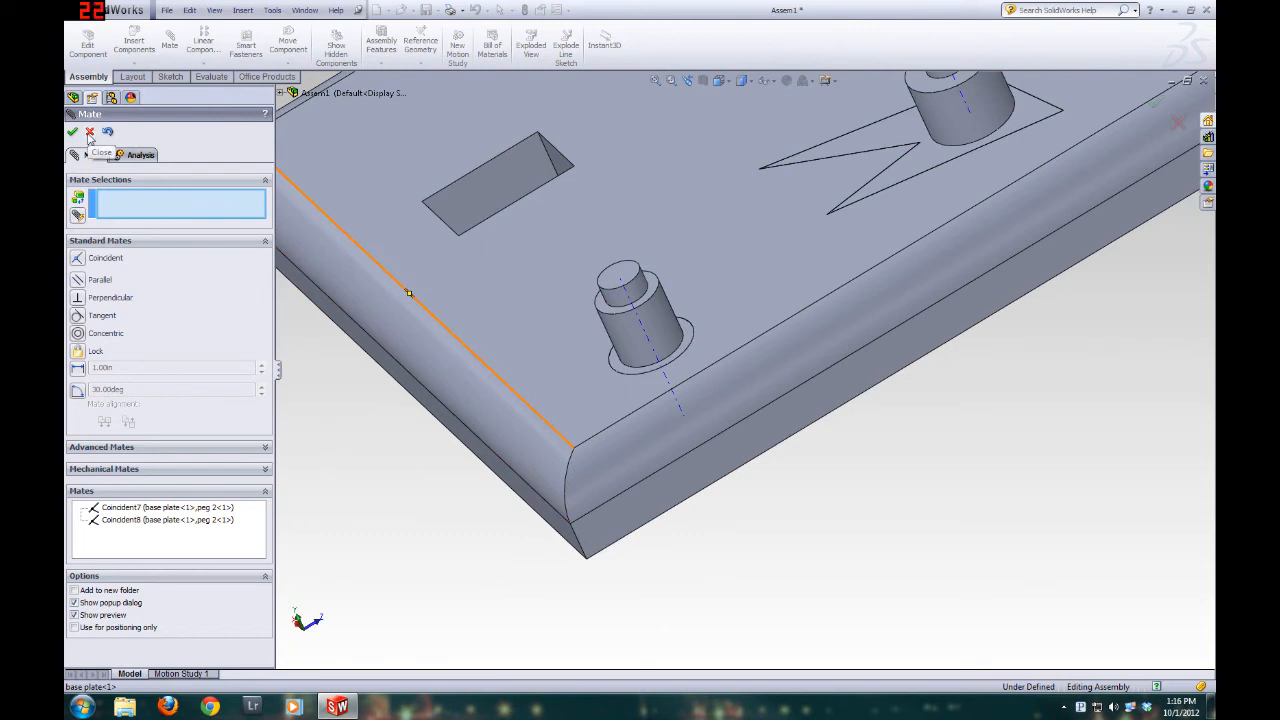
{"action": "left_click", "coordinate": [89, 132]}
Test whether peg 2 can still rotate about its axis in the round hole, and deselect it
{"action": "left_click", "coordinate": [670, 326]}
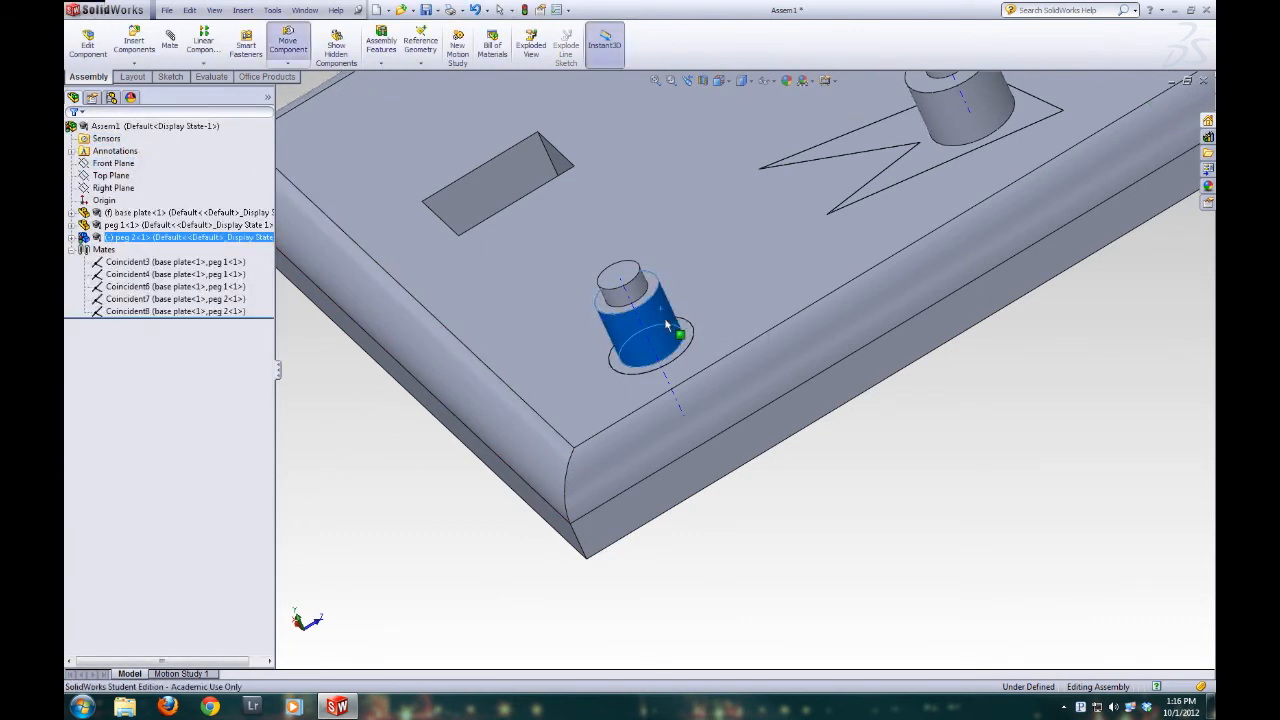
{"action": "scroll", "coordinate": [630, 372], "scroll_direction": "down", "scroll_amount": 8}
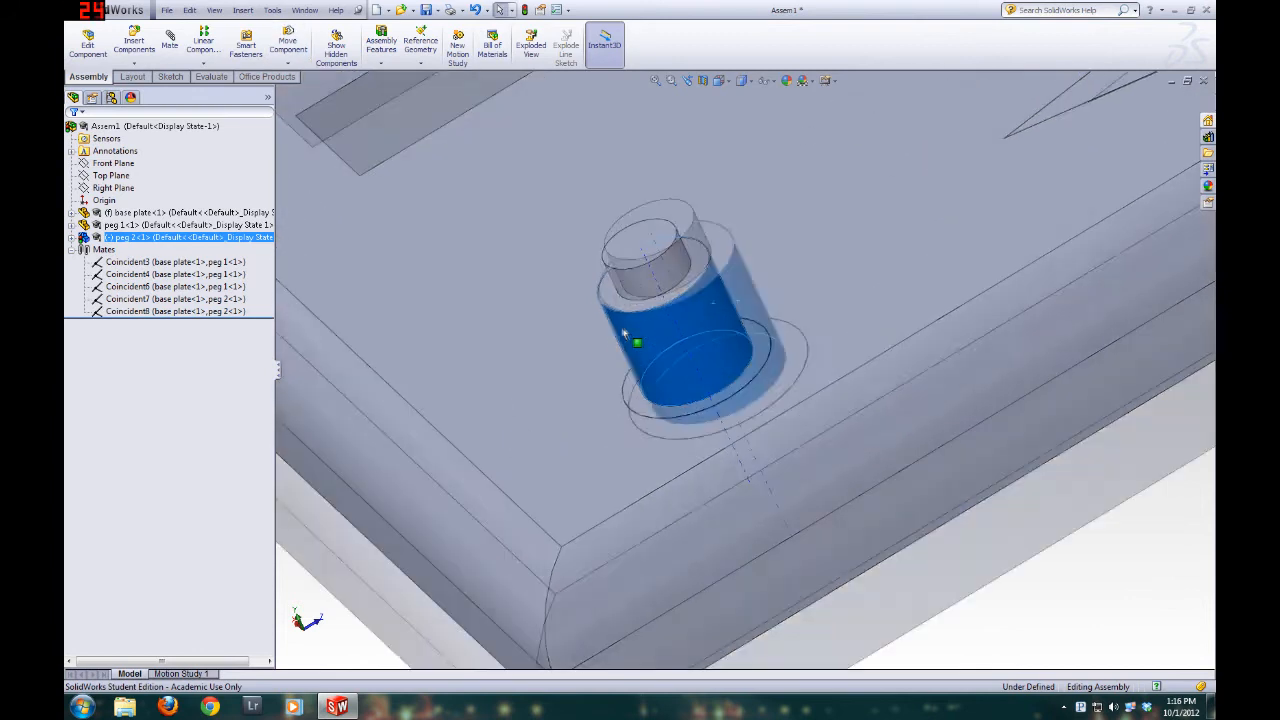
{"action": "left_click_drag", "start_coordinate": [893, 422], "coordinate": [885, 430]}
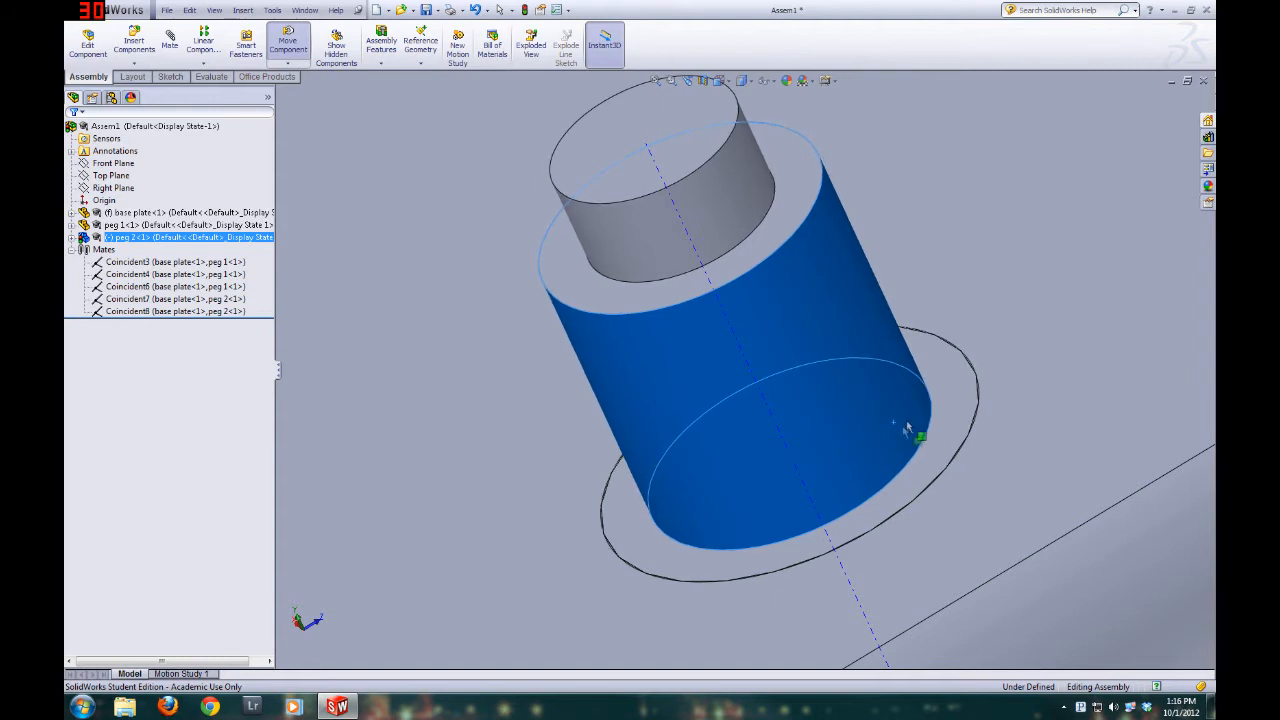
{"action": "key", "text": "Escape"}
{"action": "scroll", "coordinate": [800, 505], "scroll_direction": "up", "scroll_amount": 5}
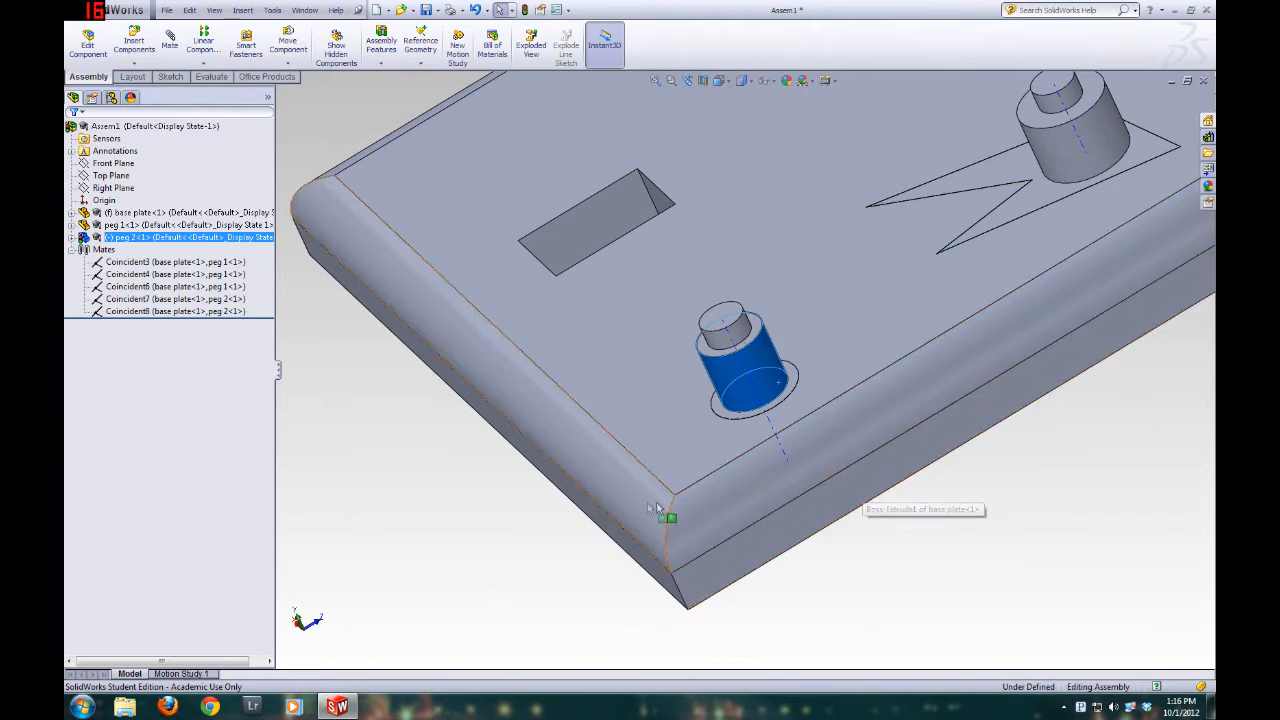
{"action": "left_click", "coordinate": [561, 524]}
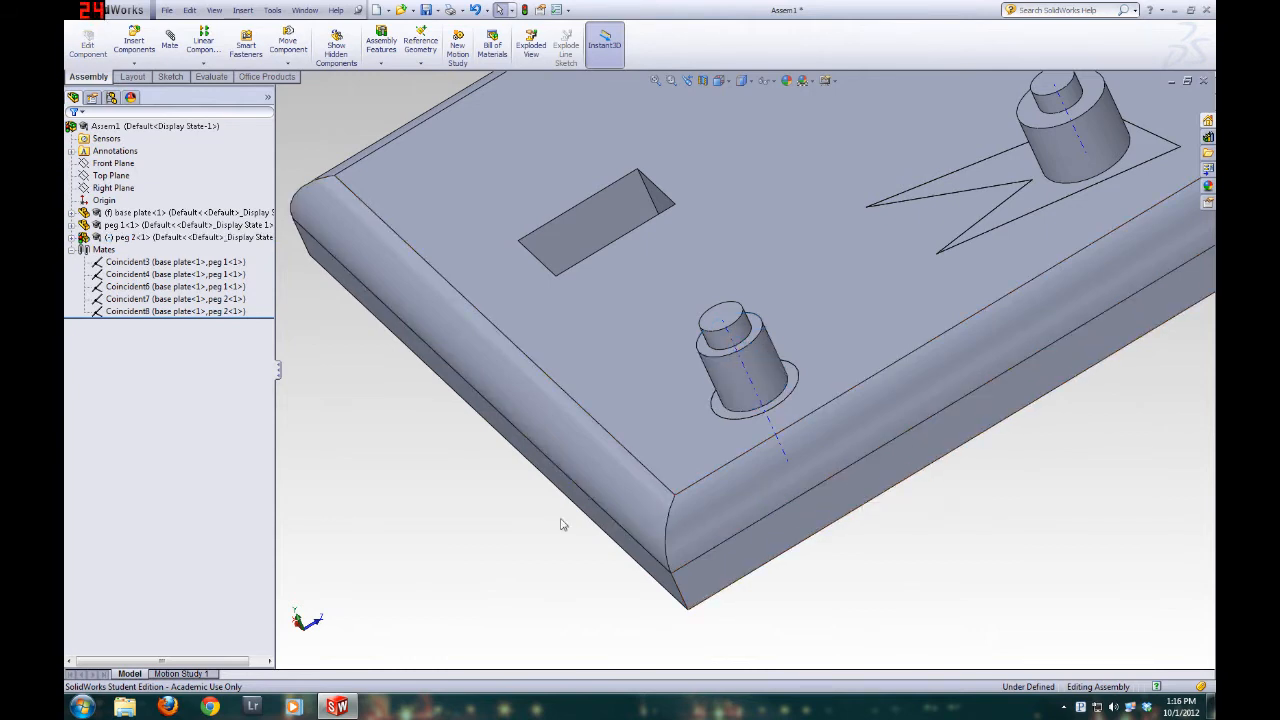
Add a Lock mate between peg 2's cylindrical face and the base plate's upper face, and finish mating
{"action": "left_click", "coordinate": [170, 42]}
{"action": "left_click", "coordinate": [763, 352]}
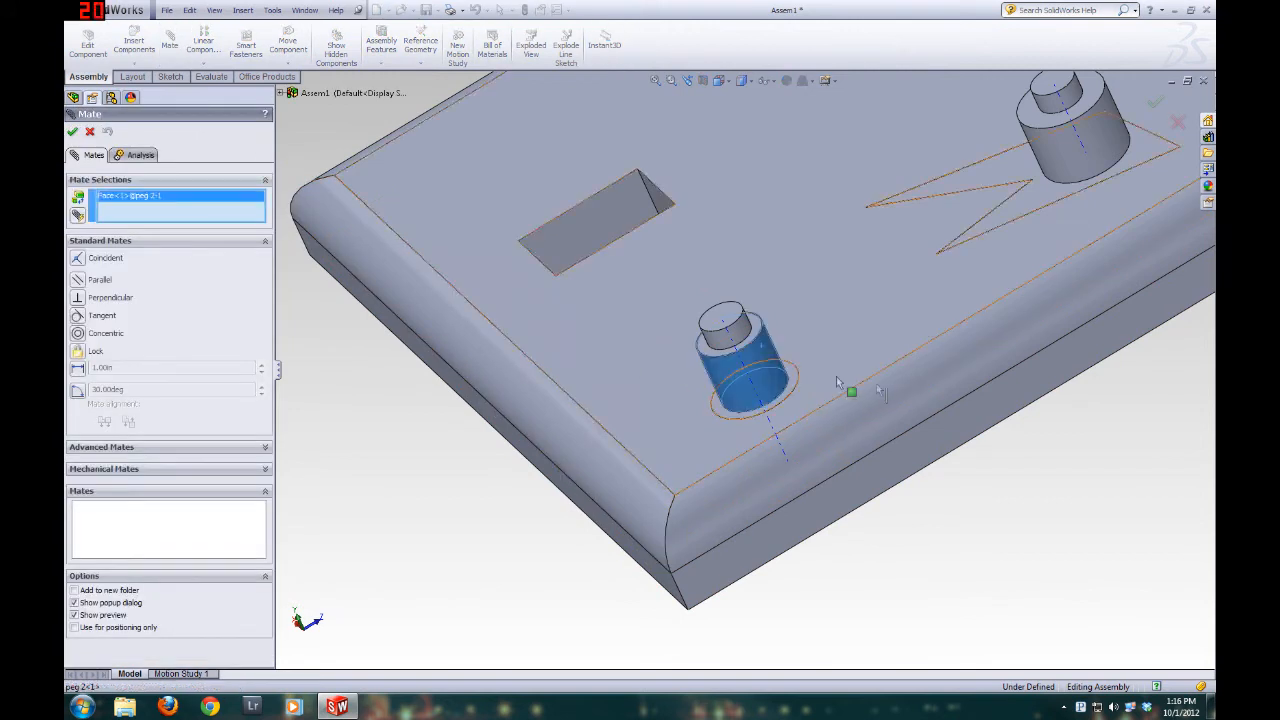
{"action": "left_click", "coordinate": [847, 314]}
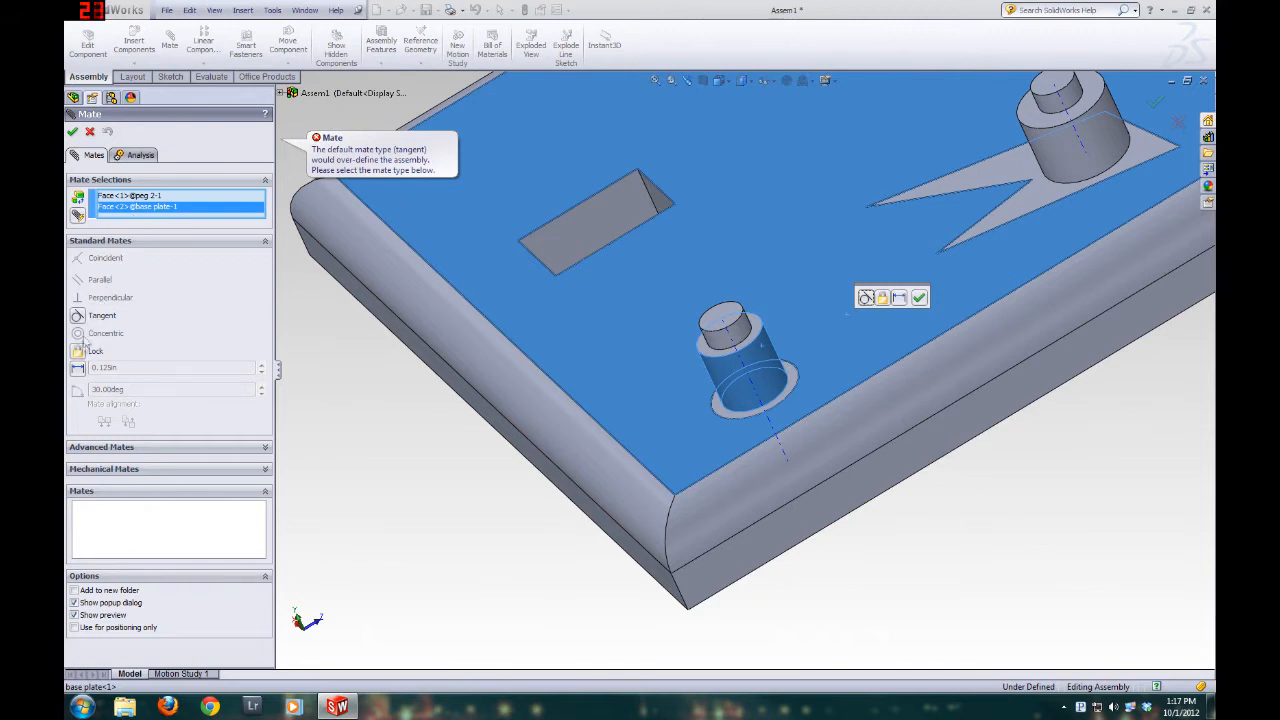
{"action": "left_click", "coordinate": [78, 351]}
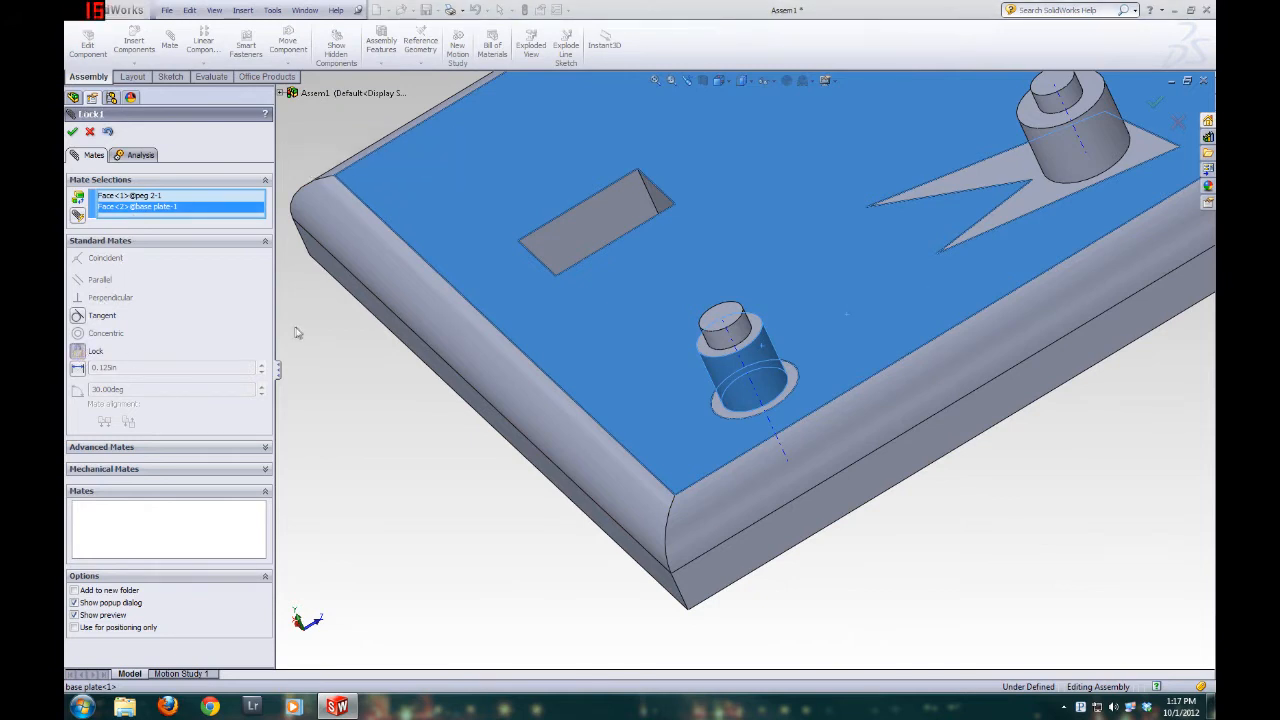
{"action": "left_click", "coordinate": [72, 132]}
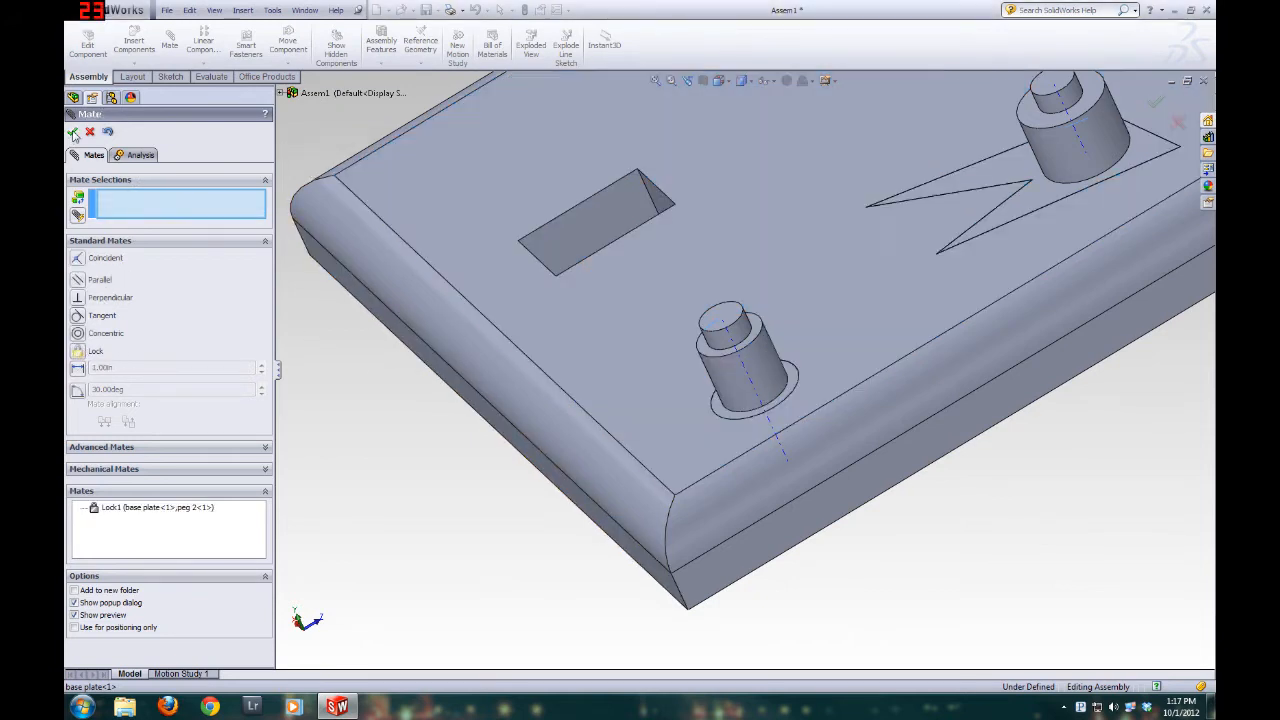
{"action": "left_click", "coordinate": [89, 132]}
Test whether the locked peg 2 can still be moved in its hole, and deselect it
{"action": "scroll", "coordinate": [678, 363], "scroll_direction": "down", "scroll_amount": 3}
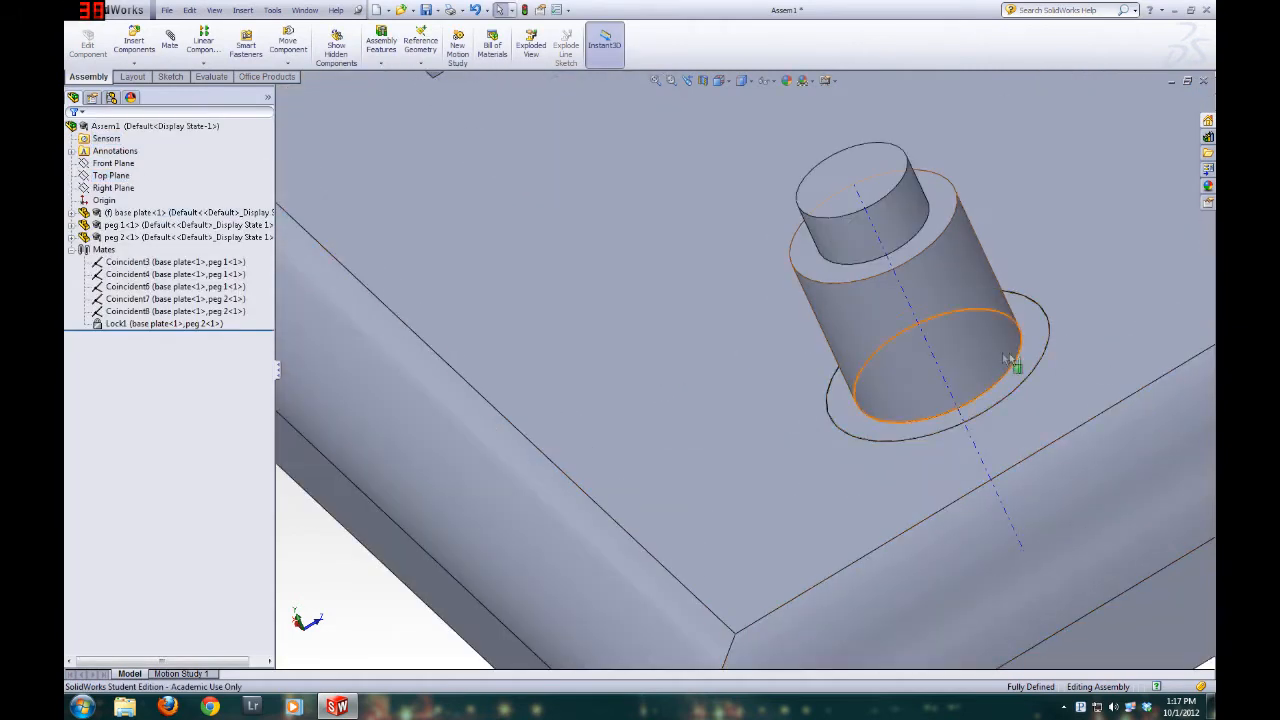
{"action": "scroll", "coordinate": [1072, 348], "scroll_direction": "down", "scroll_amount": 2}
{"action": "left_click_drag", "start_coordinate": [814, 348], "coordinate": [789, 384]}
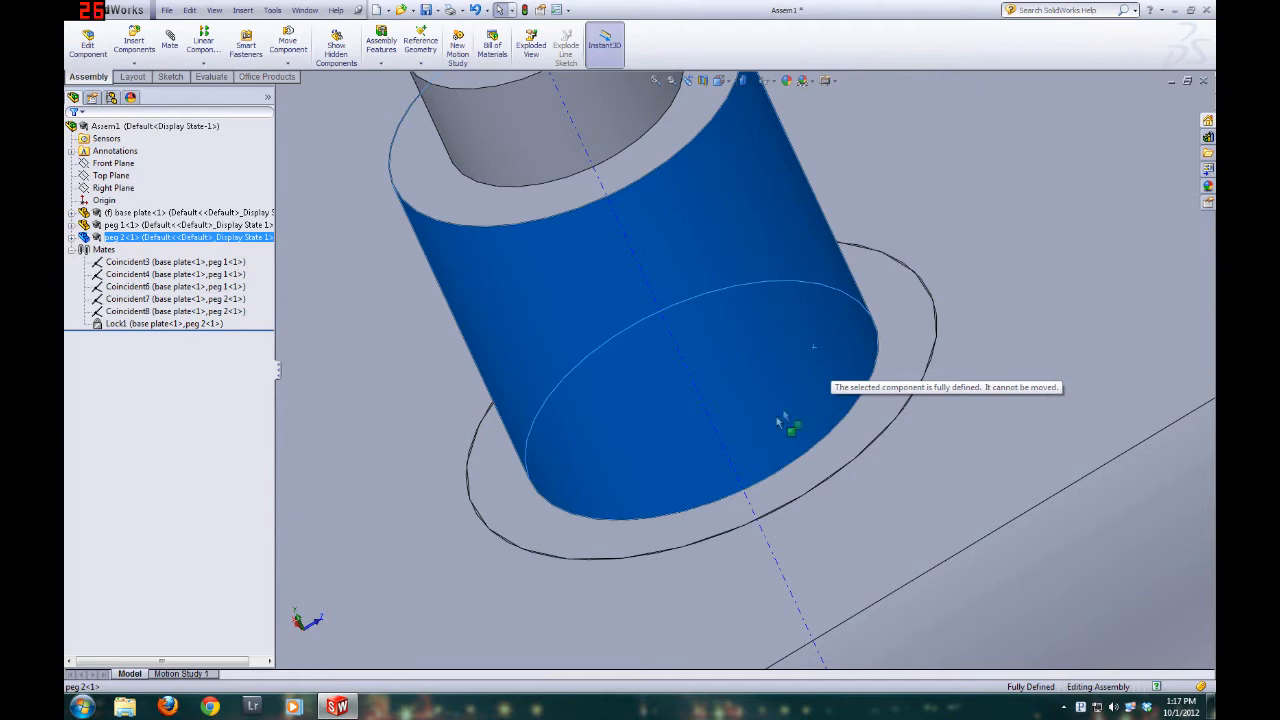
{"action": "scroll", "coordinate": [826, 342], "scroll_direction": "up", "scroll_amount": 5}
{"action": "scroll", "coordinate": [826, 342], "scroll_direction": "up", "scroll_amount": 2}
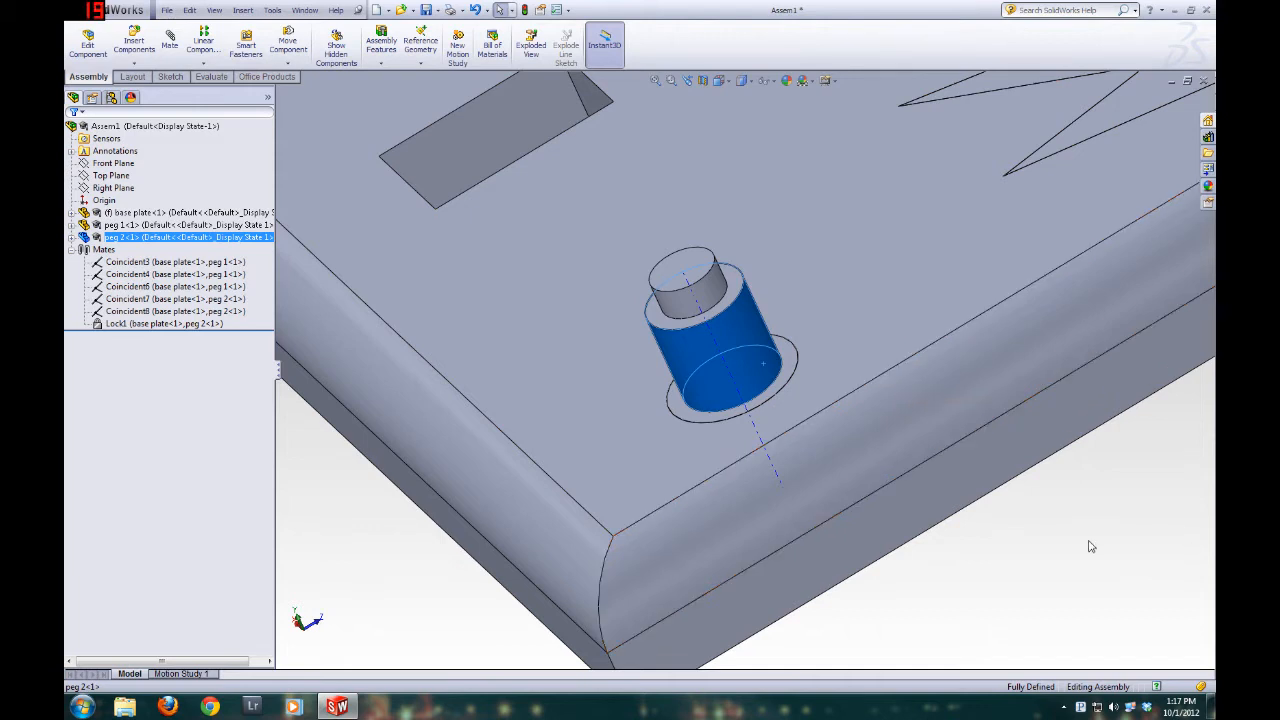
{"action": "left_click", "coordinate": [1043, 552]}
{"action": "scroll", "coordinate": [800, 430], "scroll_direction": "up", "scroll_amount": 5}
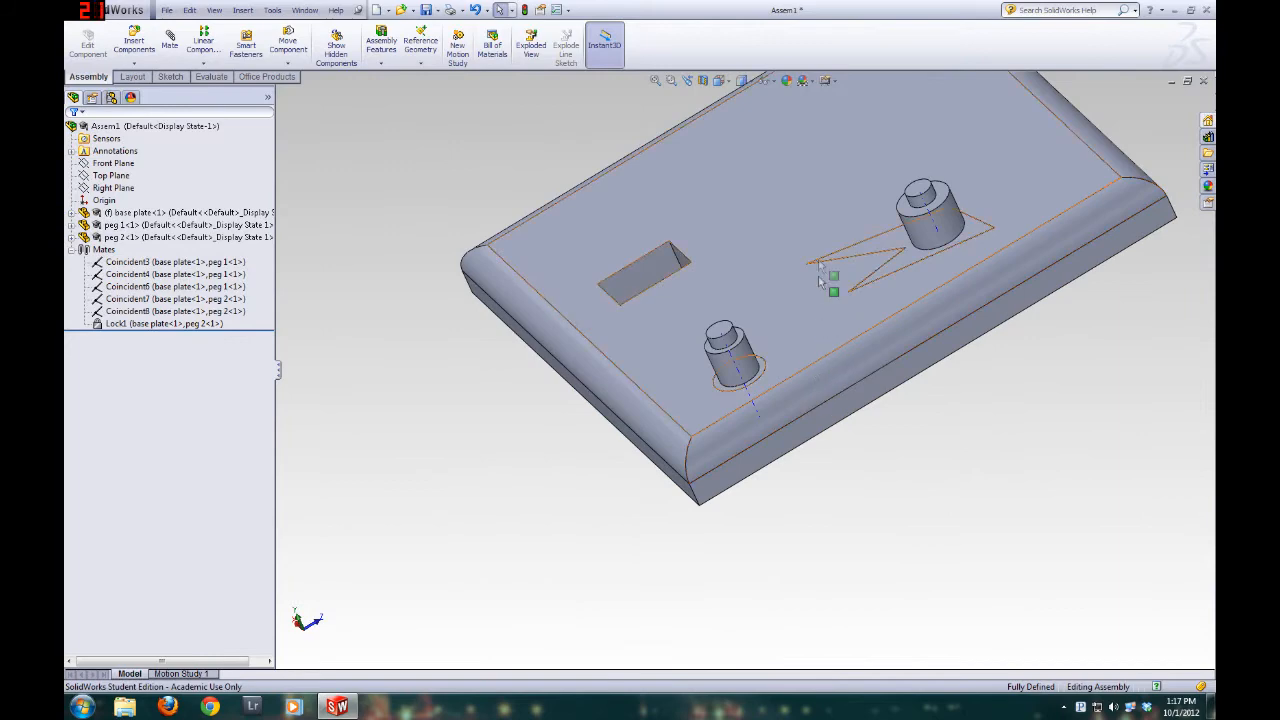
{"action": "scroll", "coordinate": [812, 345], "scroll_direction": "down", "scroll_amount": 3}
{"action": "middle_click_drag", "start_coordinate": [746, 404], "coordinate": [858, 535]}
{"action": "scroll", "coordinate": [857, 531], "scroll_direction": "up", "scroll_amount": 4}
{"action": "scroll", "coordinate": [776, 568], "scroll_direction": "down", "scroll_amount": 3}
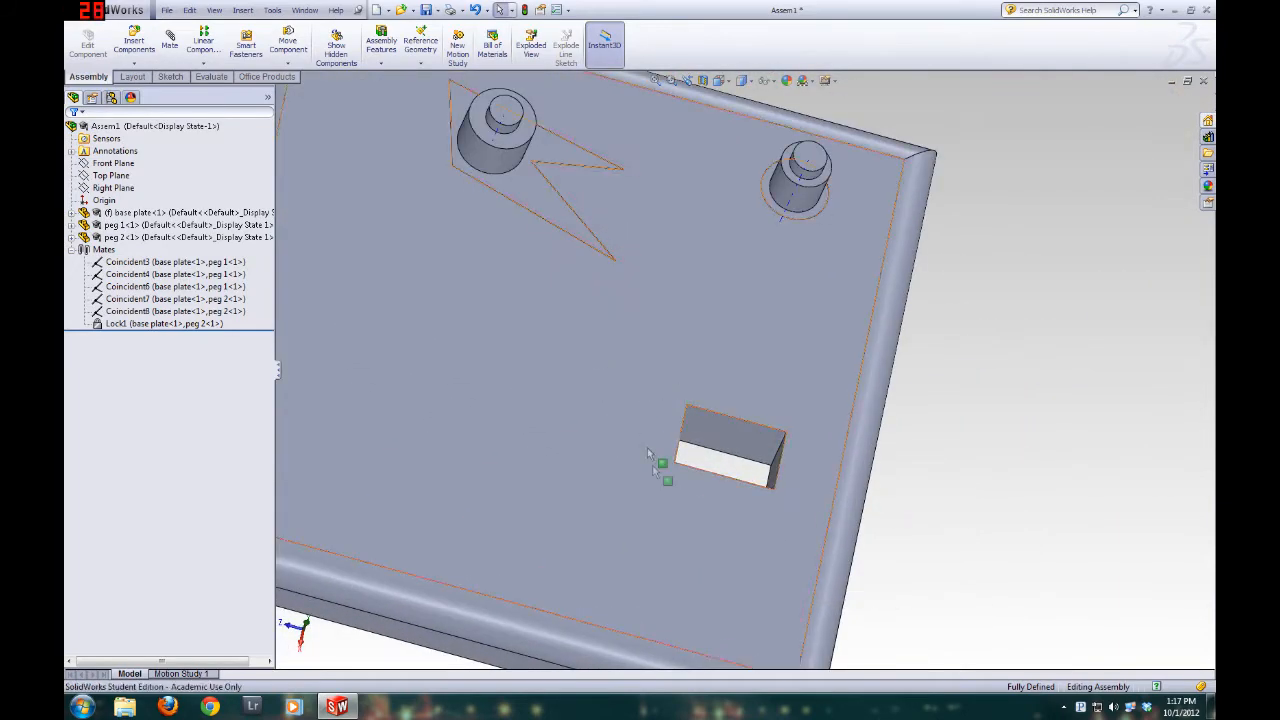
Insert the peg 3 part into the assembly and place it beside the base plate
{"action": "middle_click_drag", "start_coordinate": [657, 462], "coordinate": [598, 397]}
{"action": "left_click", "coordinate": [134, 45]}
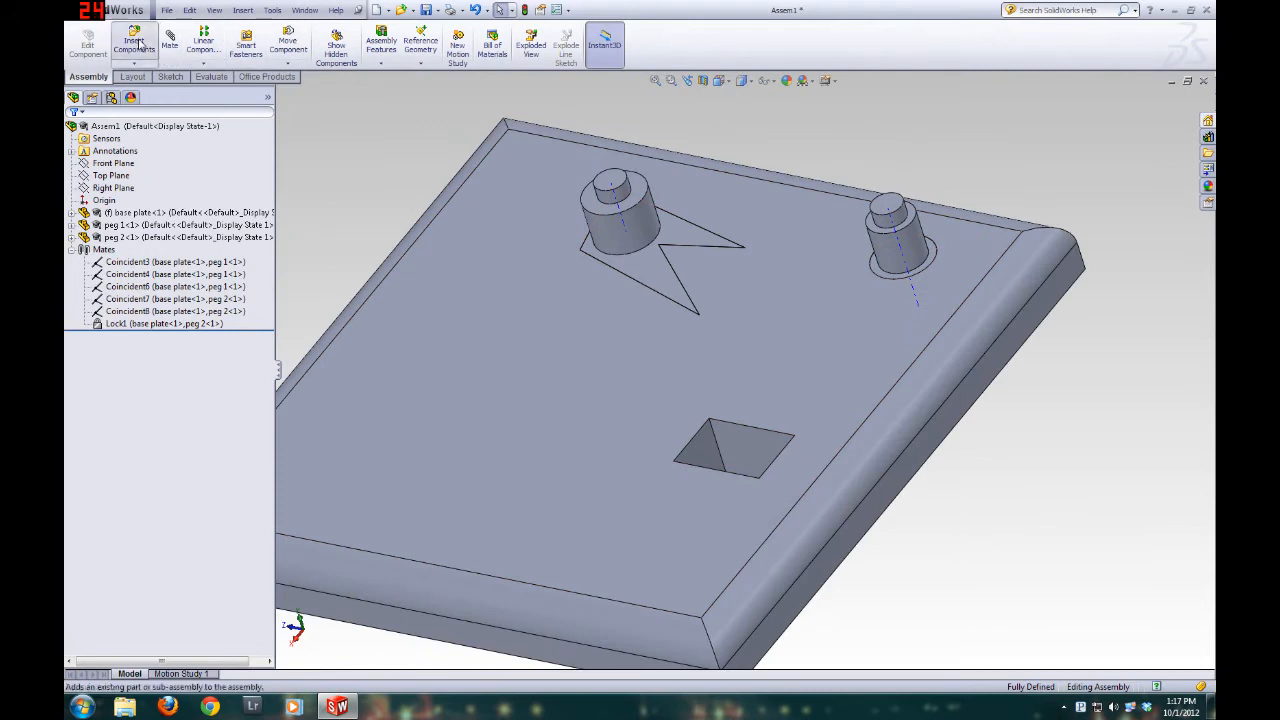
{"action": "left_click", "coordinate": [167, 336]}
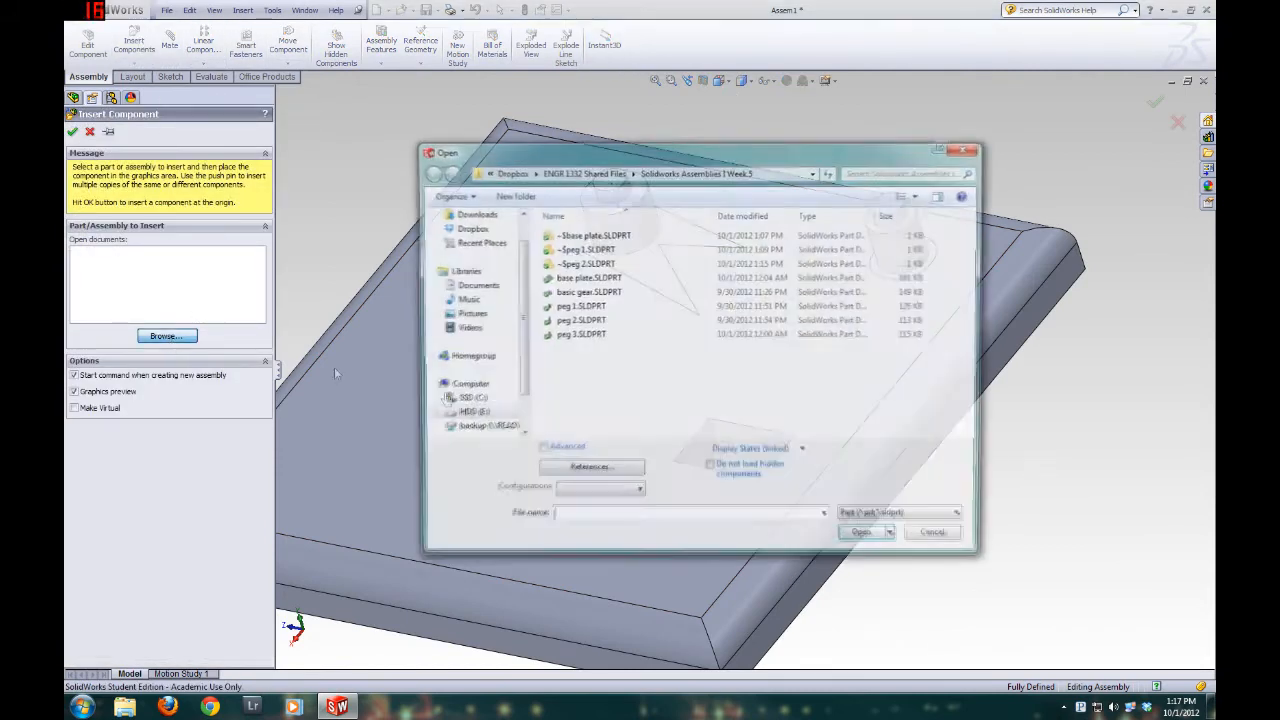
{"action": "left_click", "coordinate": [584, 336]}
{"action": "double_click", "coordinate": [587, 343]}
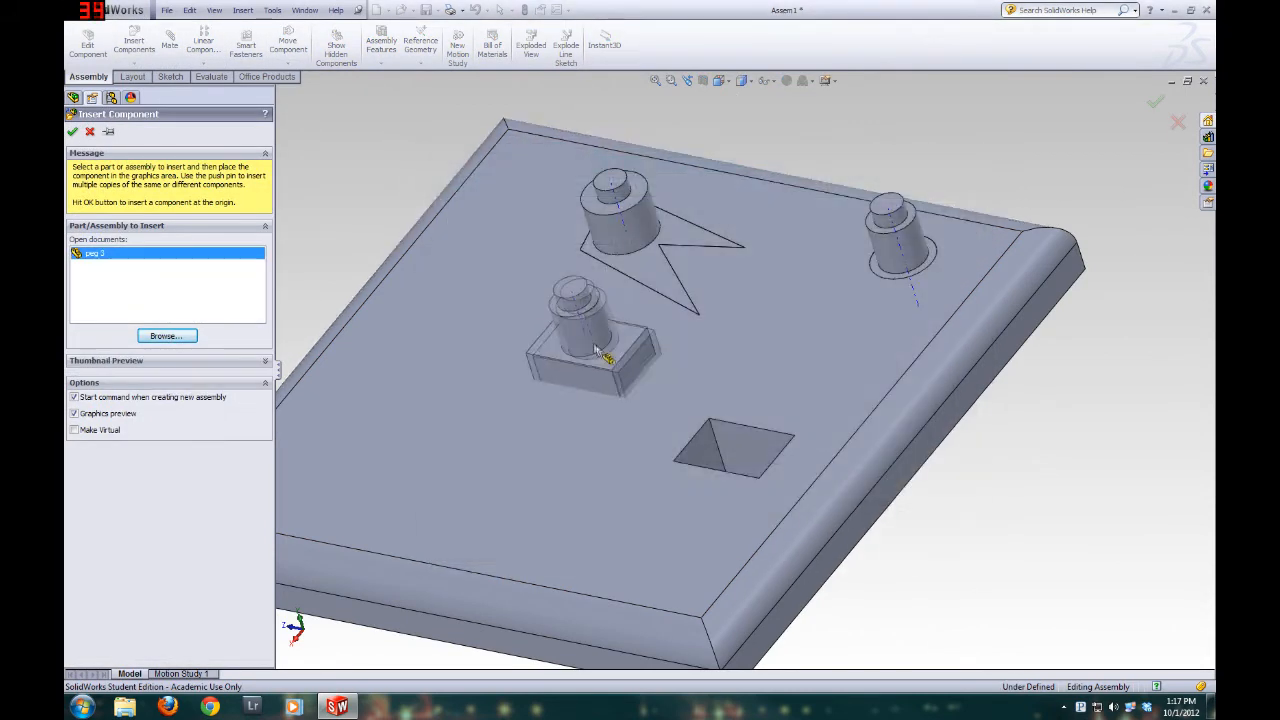
{"action": "left_click", "coordinate": [1058, 505]}
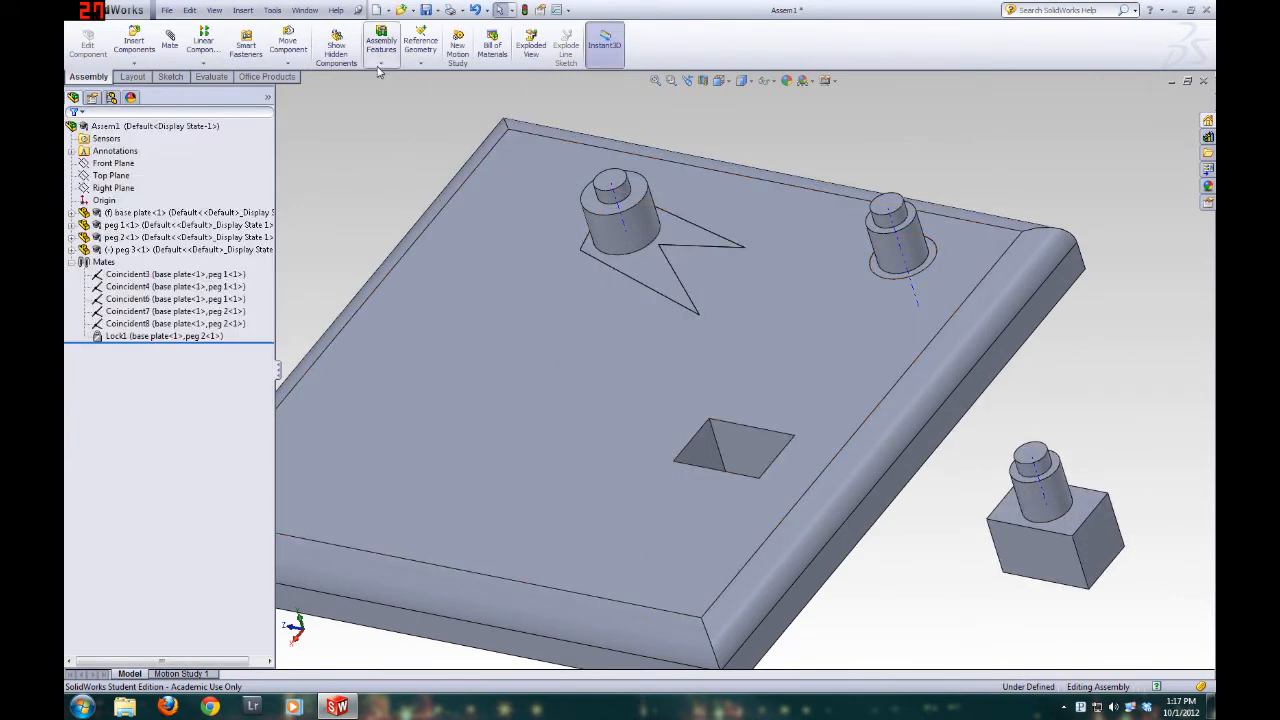
Add a Coincident mate between a side face of peg 3's block and the matching wall of the base plate's rectangular hole
{"action": "middle_click_drag", "start_coordinate": [611, 343], "coordinate": [745, 576]}
{"action": "left_click", "coordinate": [1021, 531]}
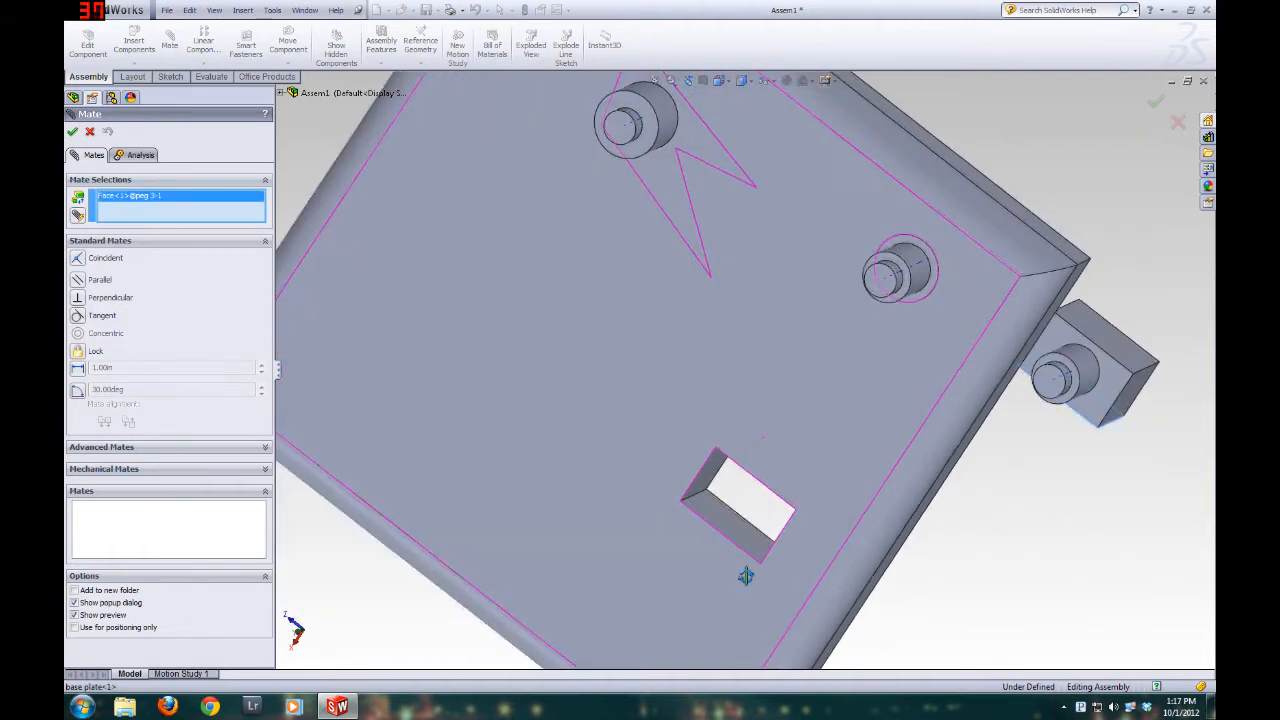
{"action": "left_click", "coordinate": [729, 521]}
{"action": "middle_click_drag", "start_coordinate": [817, 538], "coordinate": [869, 512]}
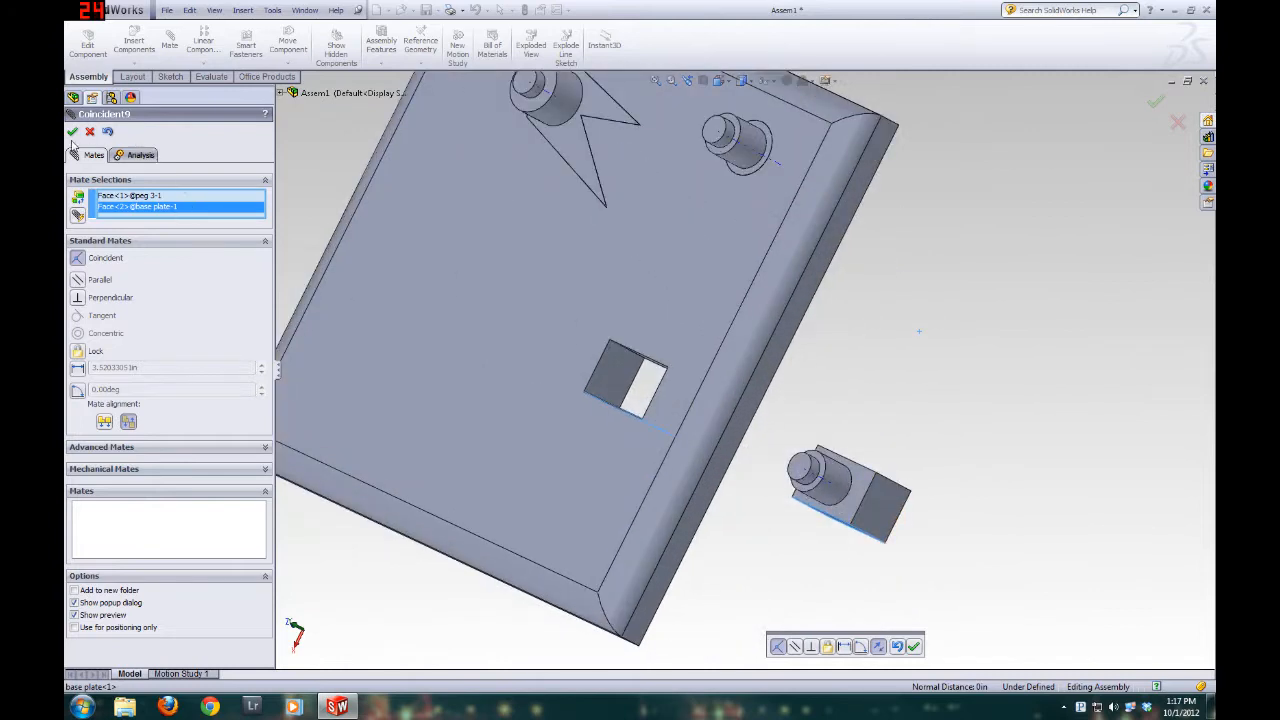
{"action": "left_click", "coordinate": [72, 132]}
Add a Coincident mate between the adjacent side face of peg 3's block and the corresponding adjacent wall of the rectangular hole
{"action": "left_click", "coordinate": [884, 506]}
{"action": "left_click_drag", "start_coordinate": [884, 506], "coordinate": [613, 370]}
{"action": "left_click", "coordinate": [766, 486]}
{"action": "middle_click_drag", "start_coordinate": [766, 486], "coordinate": [637, 291]}
{"action": "middle_click_drag", "start_coordinate": [557, 343], "coordinate": [496, 207]}
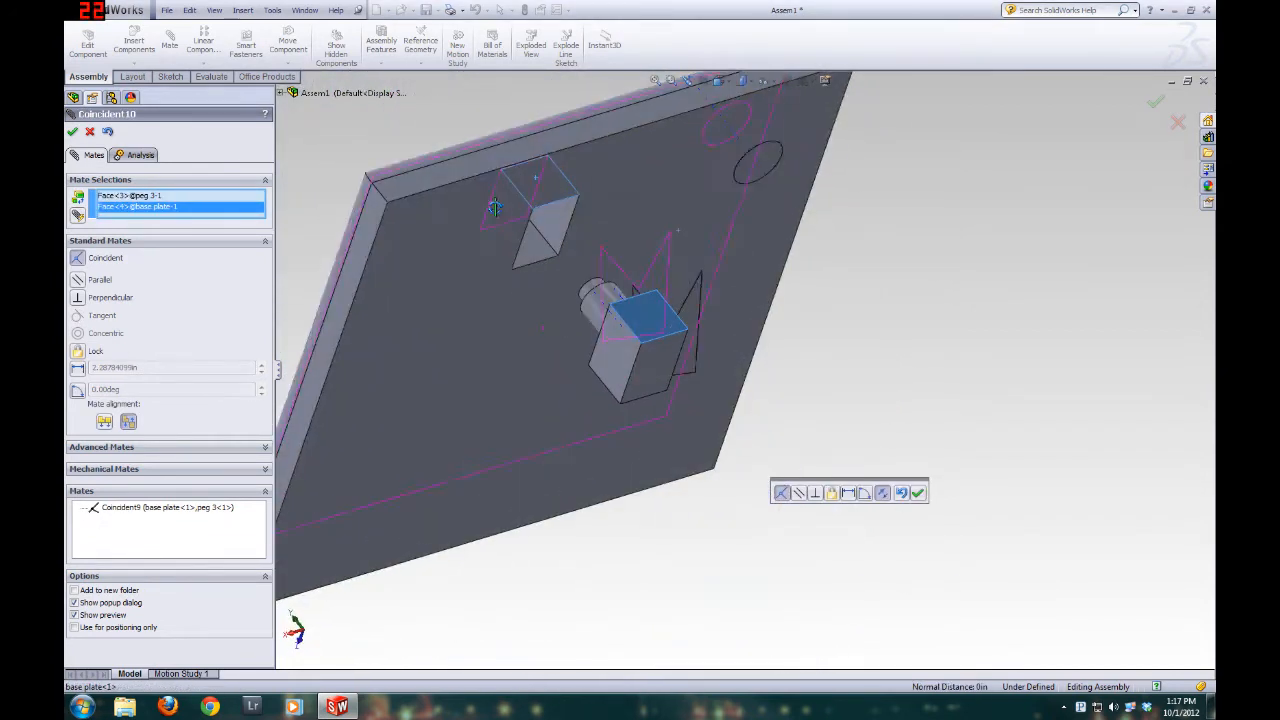
{"action": "left_click", "coordinate": [72, 131]}
Add a Coincident mate between the bottom face of peg 3 and the underside of the base plate, and finish mating
{"action": "middle_click_drag", "start_coordinate": [417, 261], "coordinate": [652, 325]}
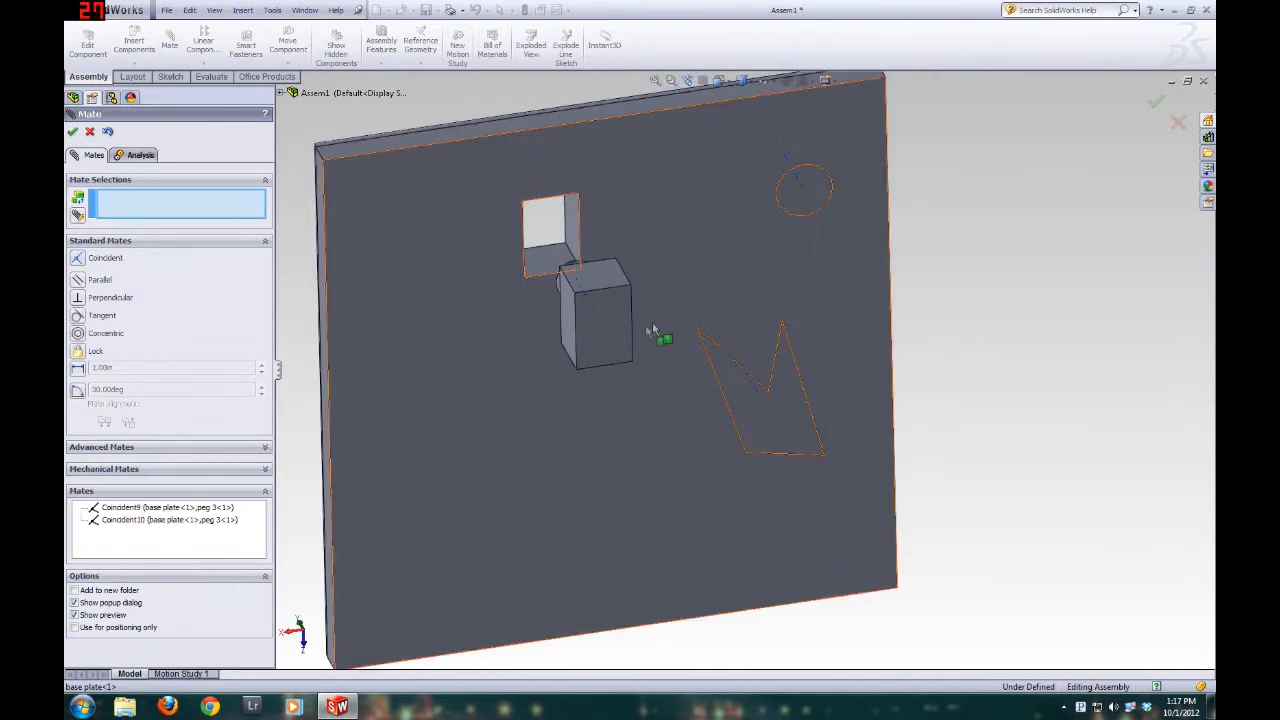
{"action": "left_click", "coordinate": [614, 335]}
{"action": "left_click", "coordinate": [420, 231]}
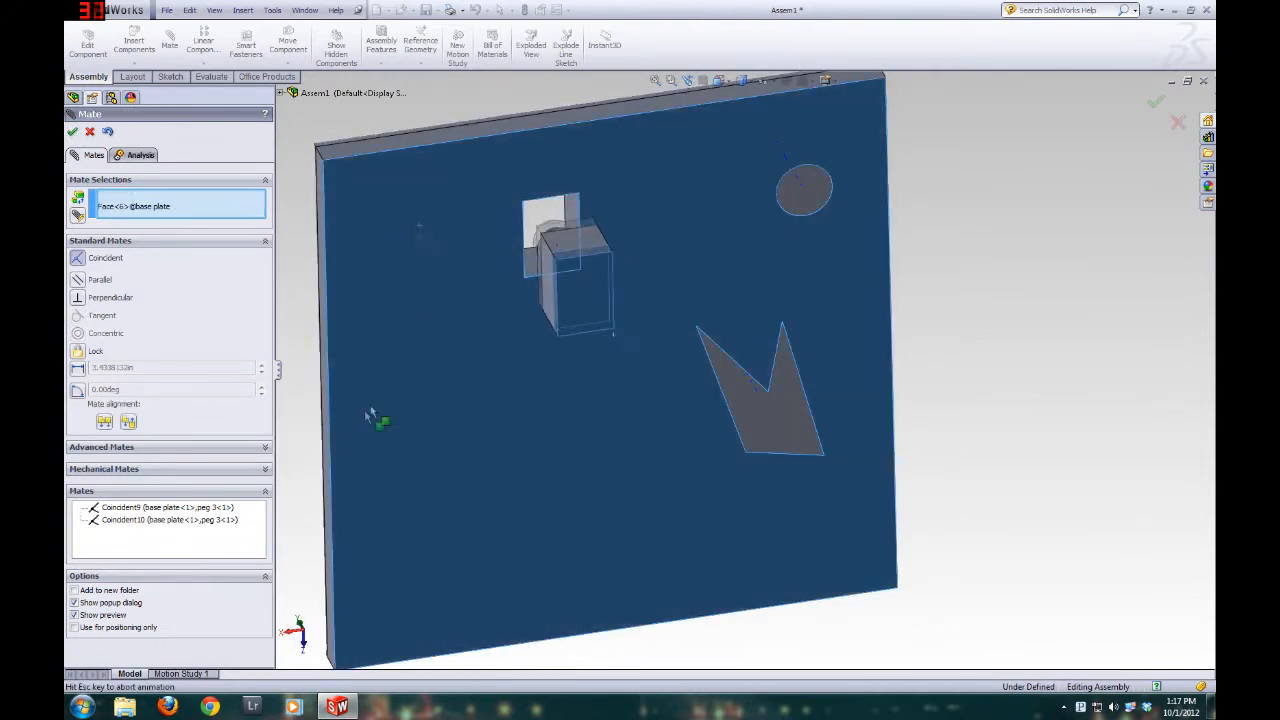
{"action": "scroll", "coordinate": [434, 223], "scroll_direction": "down", "scroll_amount": 3}
{"action": "middle_click_drag", "start_coordinate": [434, 223], "coordinate": [749, 457]}
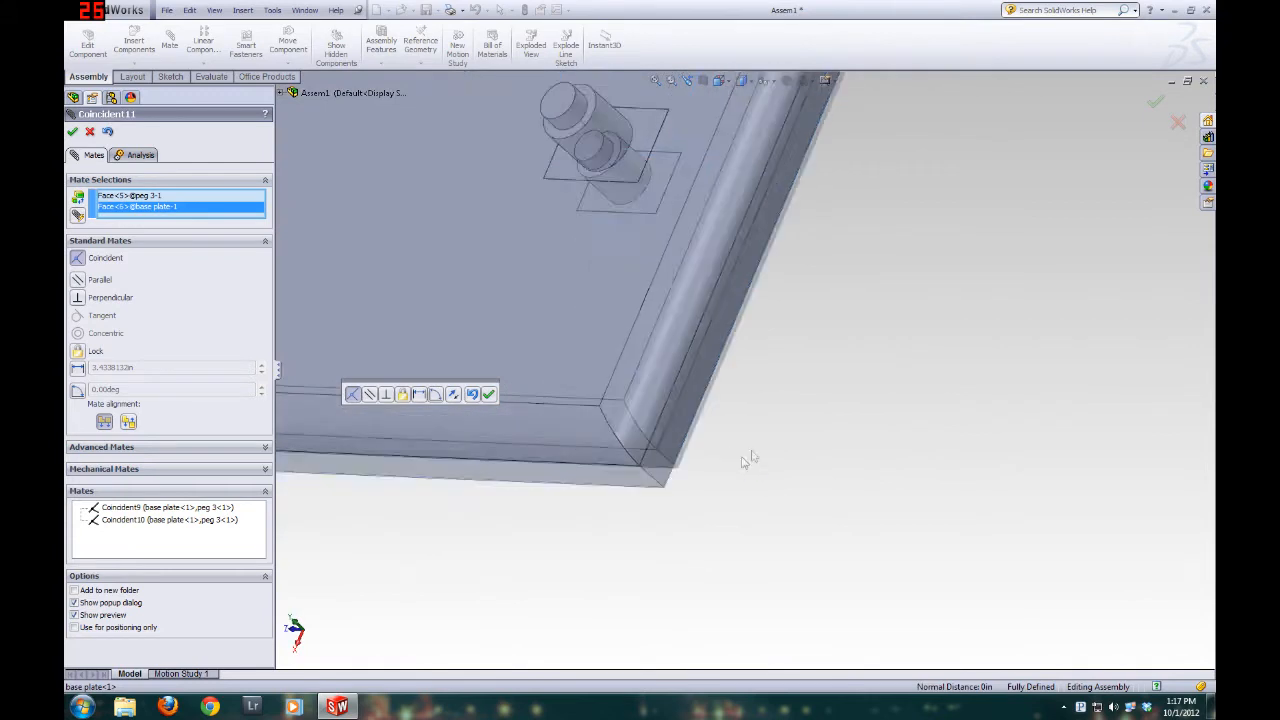
{"action": "scroll", "coordinate": [526, 119], "scroll_direction": "up", "scroll_amount": 5}
{"action": "scroll", "coordinate": [737, 226], "scroll_direction": "down", "scroll_amount": 3}
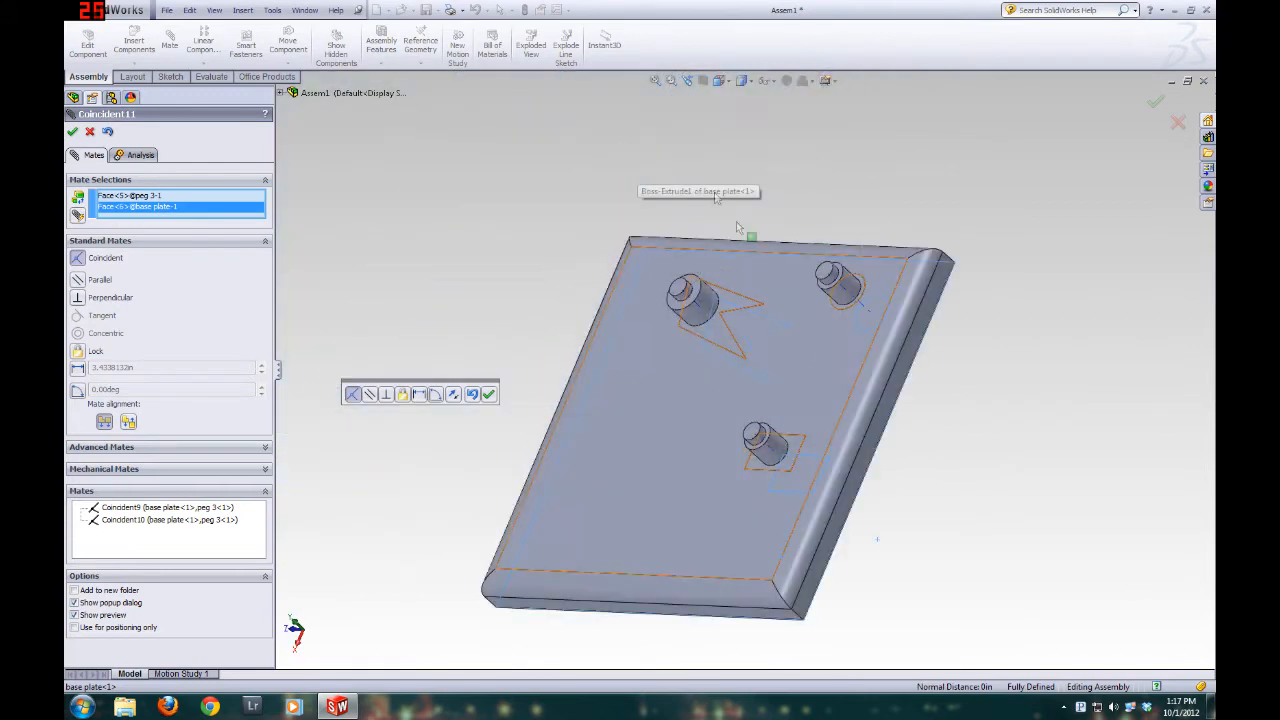
{"action": "left_click", "coordinate": [72, 131]}
{"action": "left_click", "coordinate": [72, 131]}
Insert the basic gear part into the assembly and place it beside the base plate
{"action": "middle_click_drag", "start_coordinate": [463, 218], "coordinate": [700, 300]}
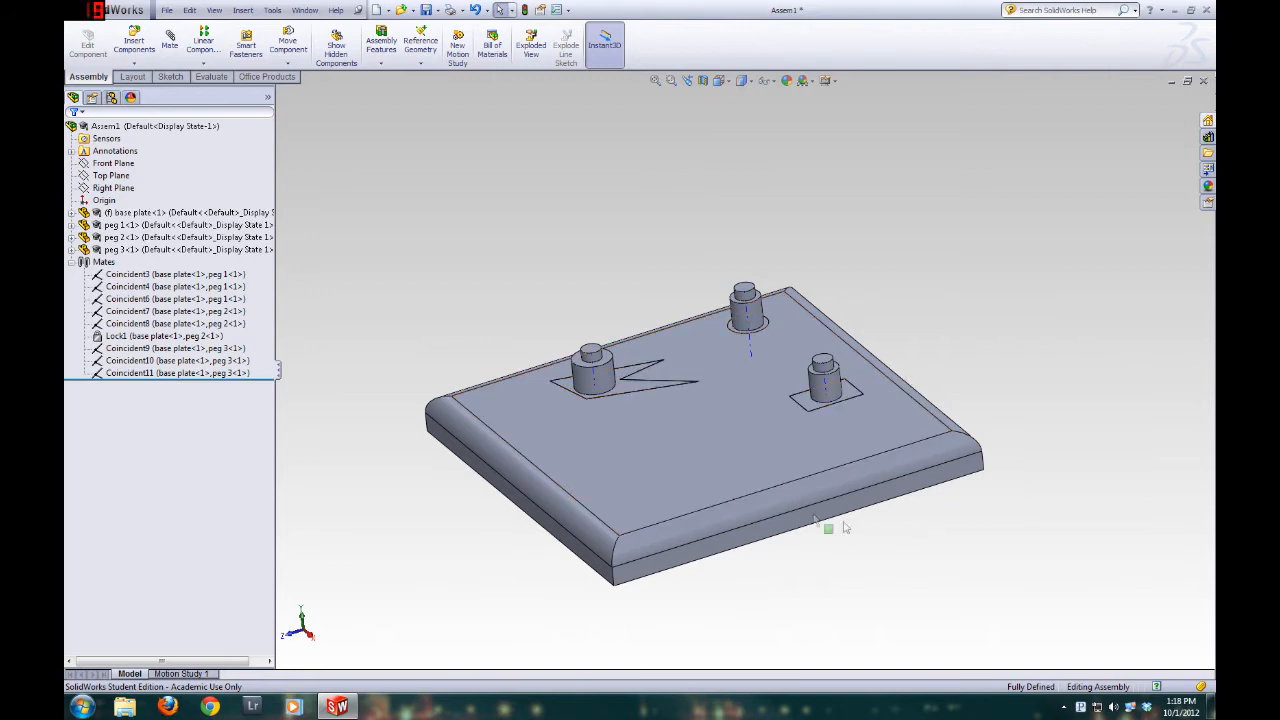
{"action": "middle_click_drag", "start_coordinate": [743, 451], "coordinate": [947, 318]}
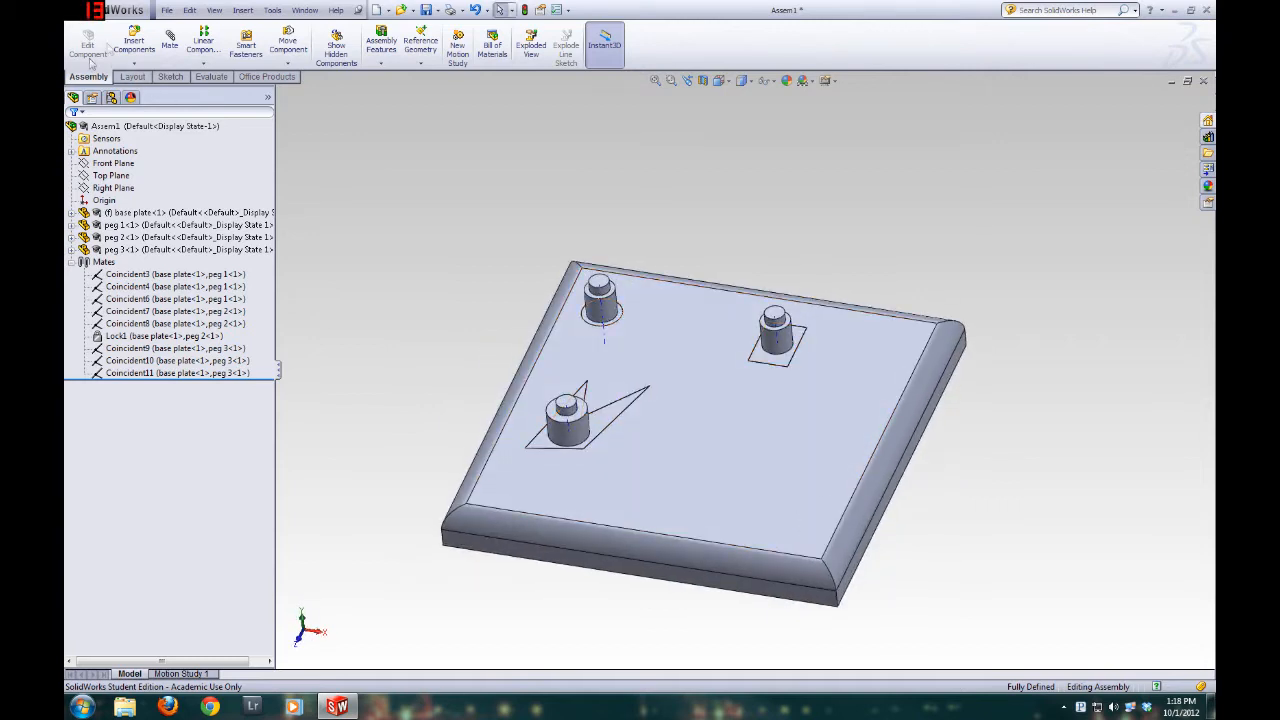
{"action": "left_click", "coordinate": [136, 48]}
{"action": "left_click", "coordinate": [147, 336]}
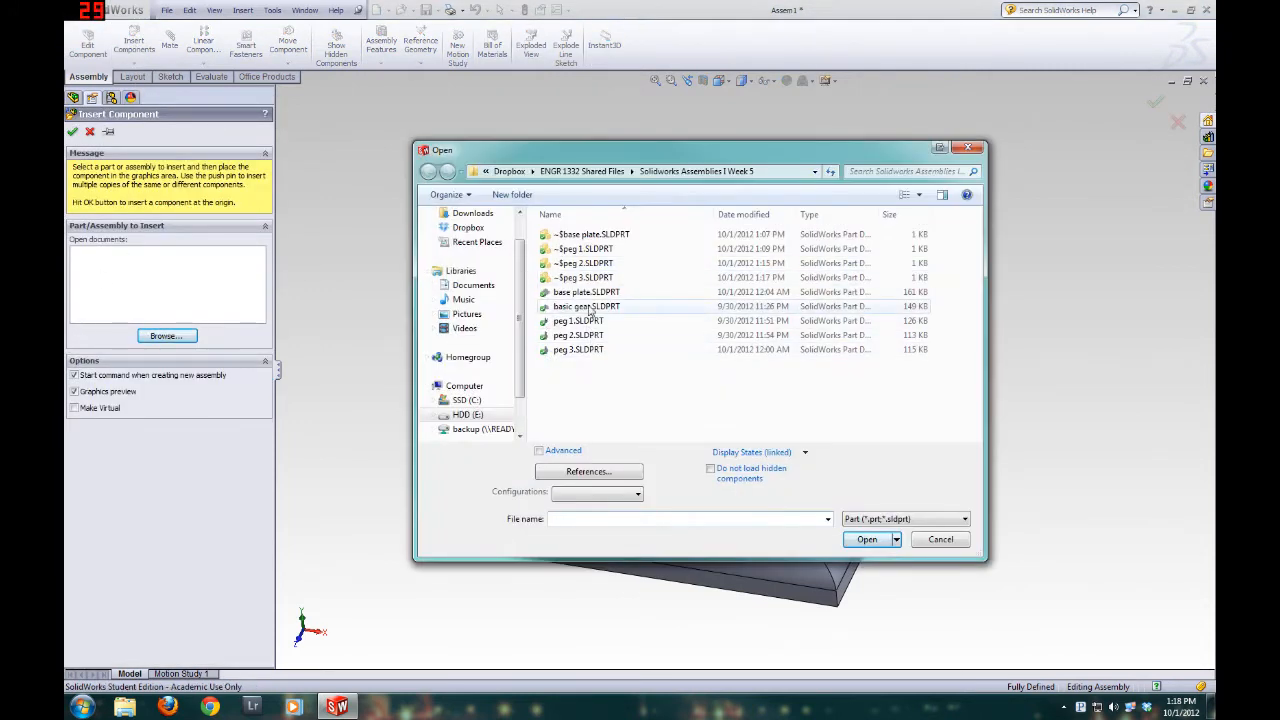
{"action": "double_click", "coordinate": [587, 309]}
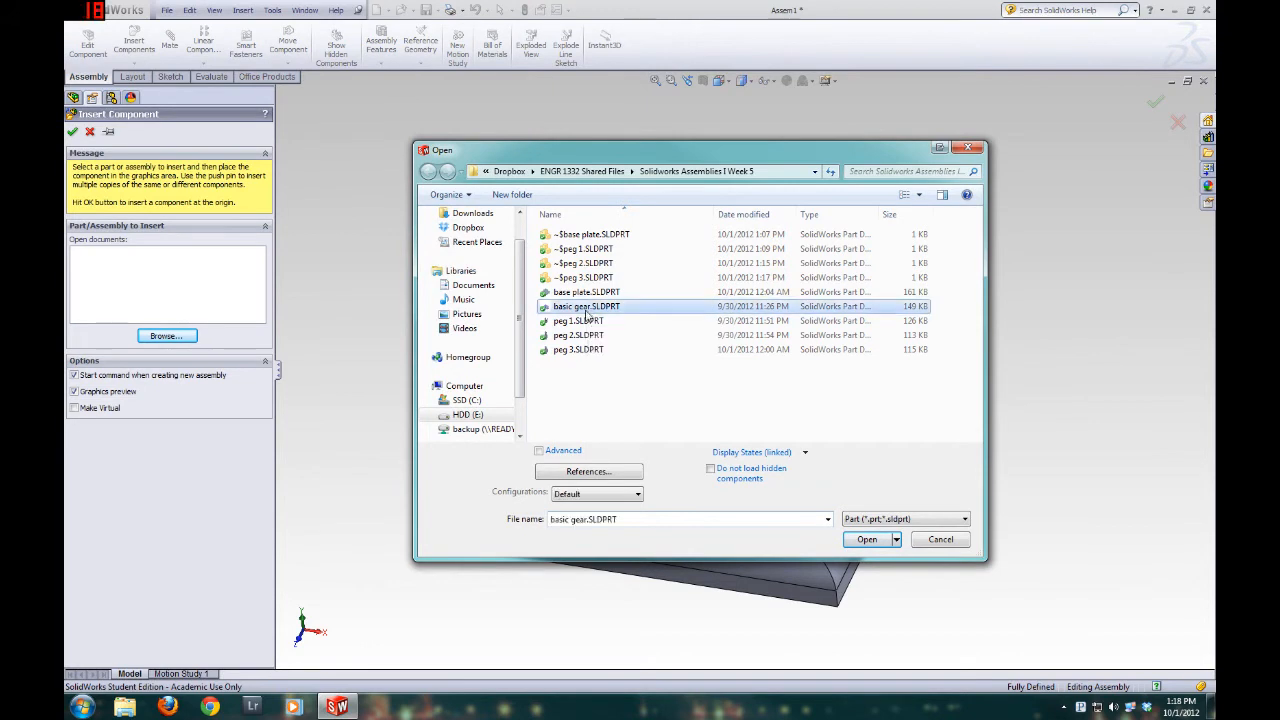
{"action": "left_click", "coordinate": [443, 257]}
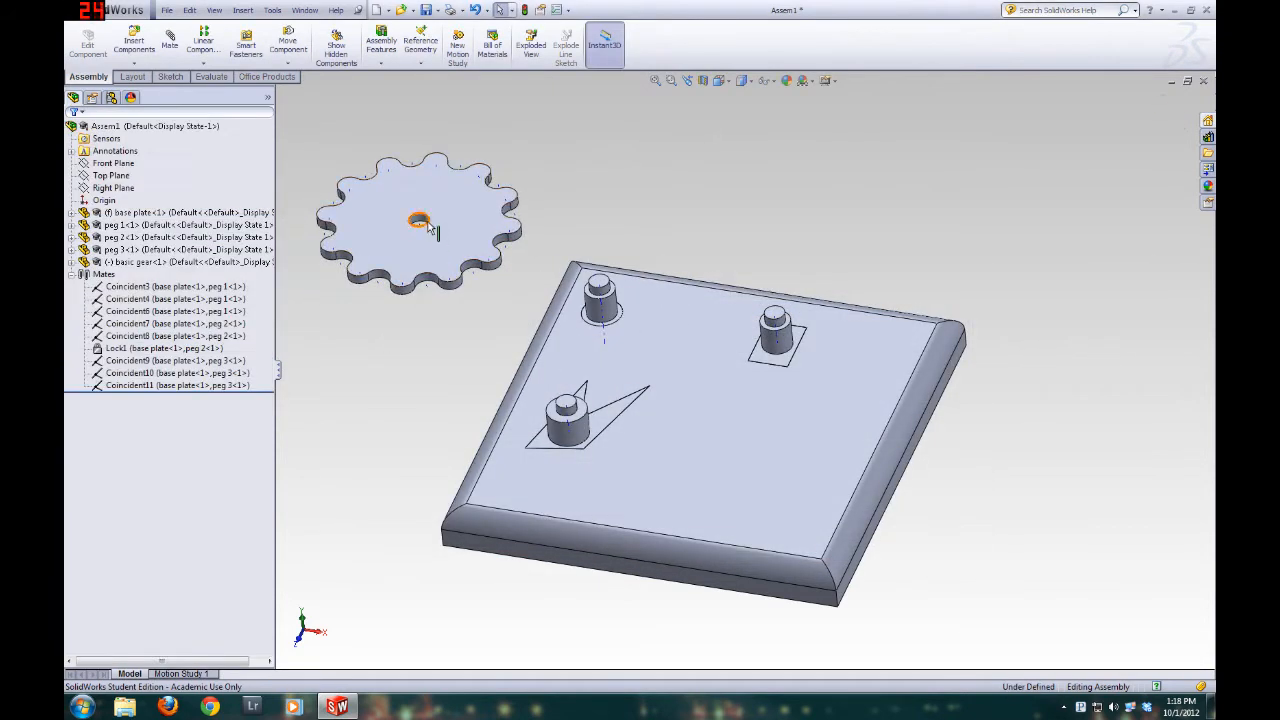
Hide the temporary axes, show them again, and examine the axes on the basic gear
{"action": "scroll", "coordinate": [430, 210], "scroll_direction": "down", "scroll_amount": 5}
{"action": "scroll", "coordinate": [427, 206], "scroll_direction": "up", "scroll_amount": 2}
{"action": "scroll", "coordinate": [425, 206], "scroll_direction": "down", "scroll_amount": 2}
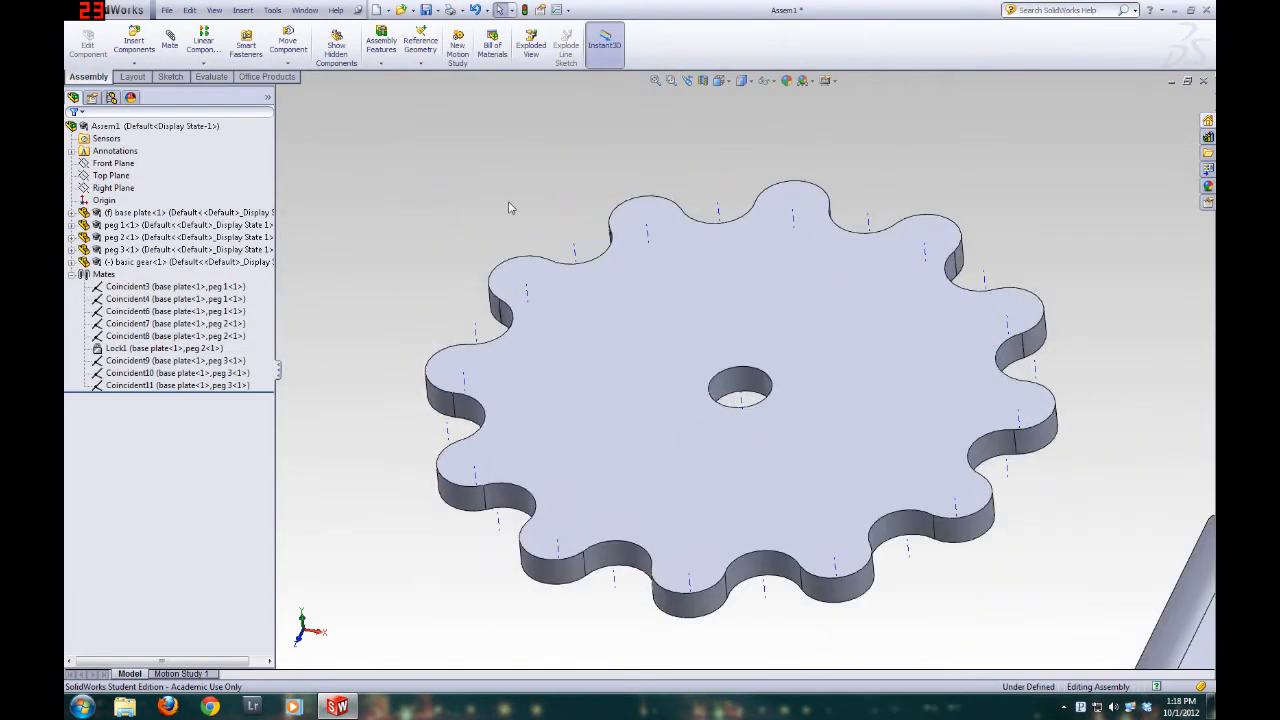
{"action": "left_click", "coordinate": [214, 10]}
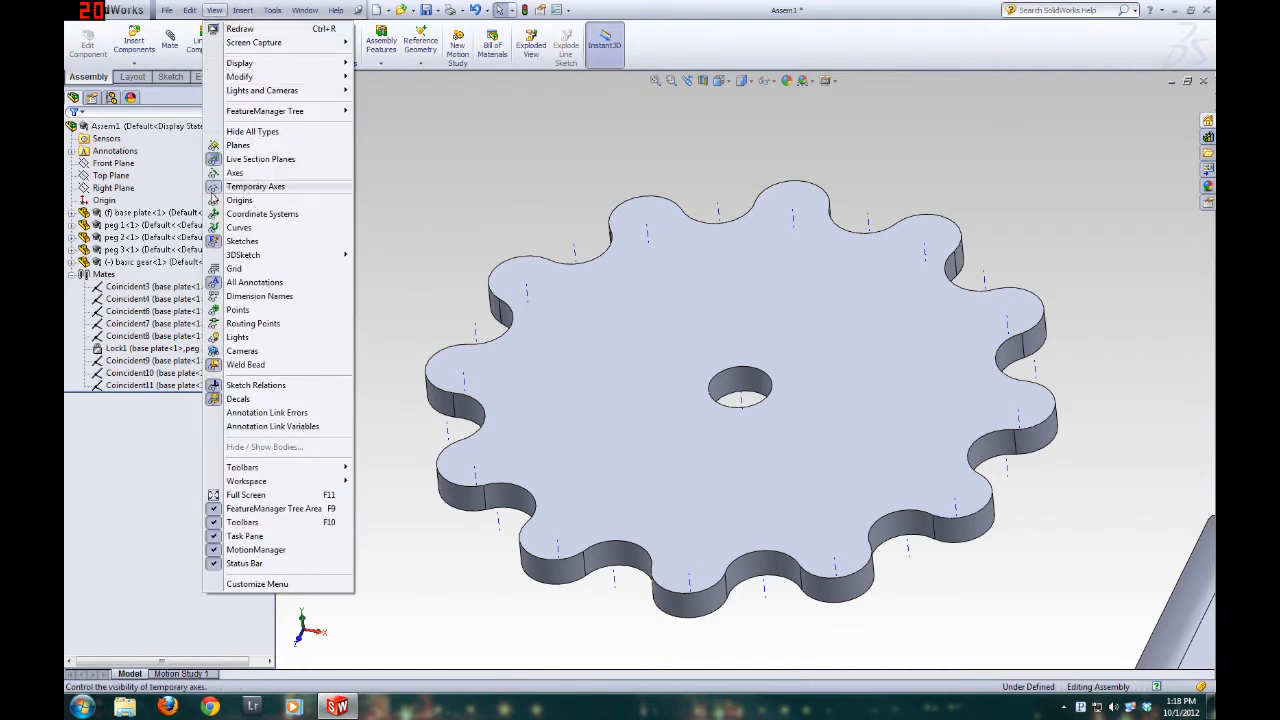
{"action": "left_click", "coordinate": [222, 188]}
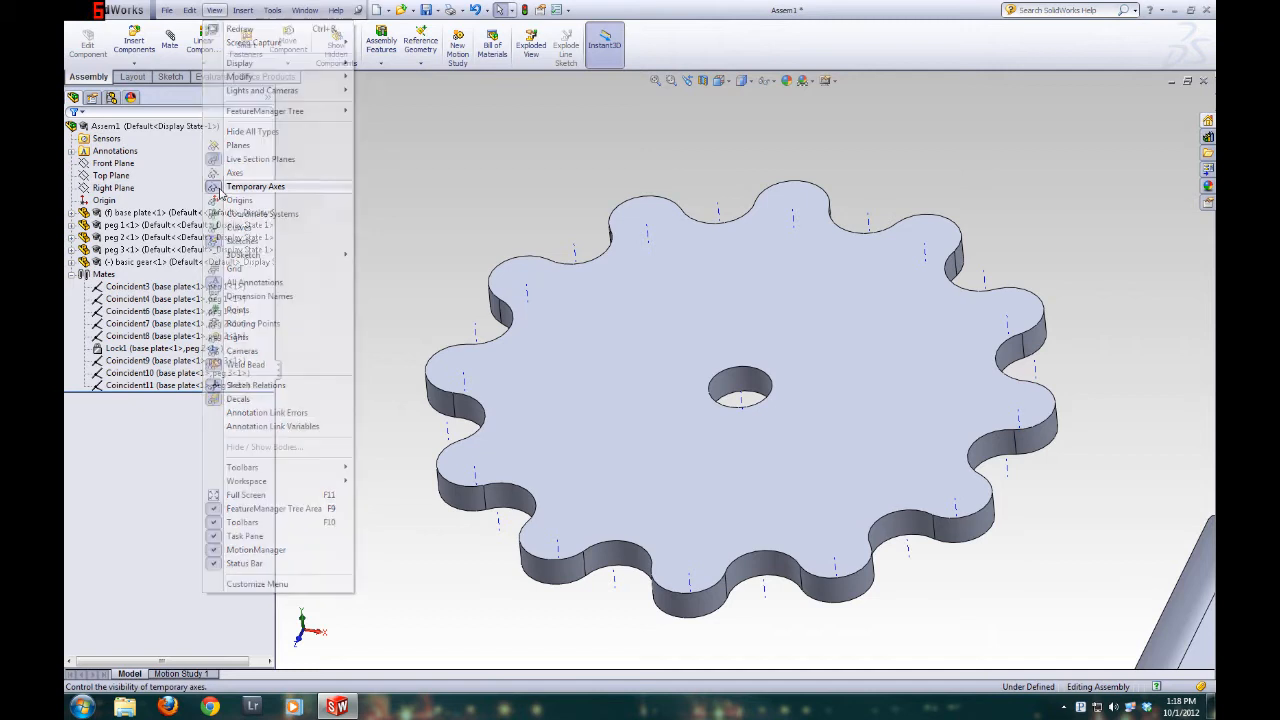
{"action": "left_click", "coordinate": [214, 10]}
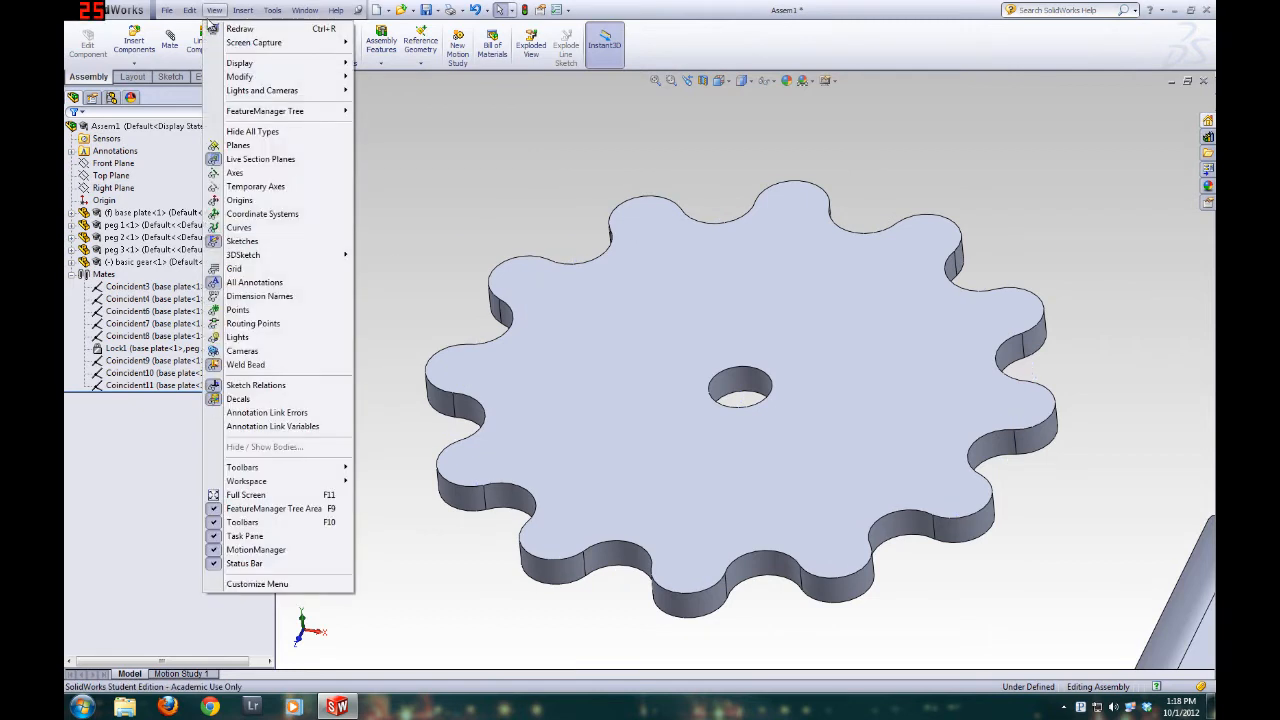
{"action": "left_click", "coordinate": [227, 186]}
{"action": "middle_click_drag", "start_coordinate": [509, 303], "coordinate": [503, 349]}
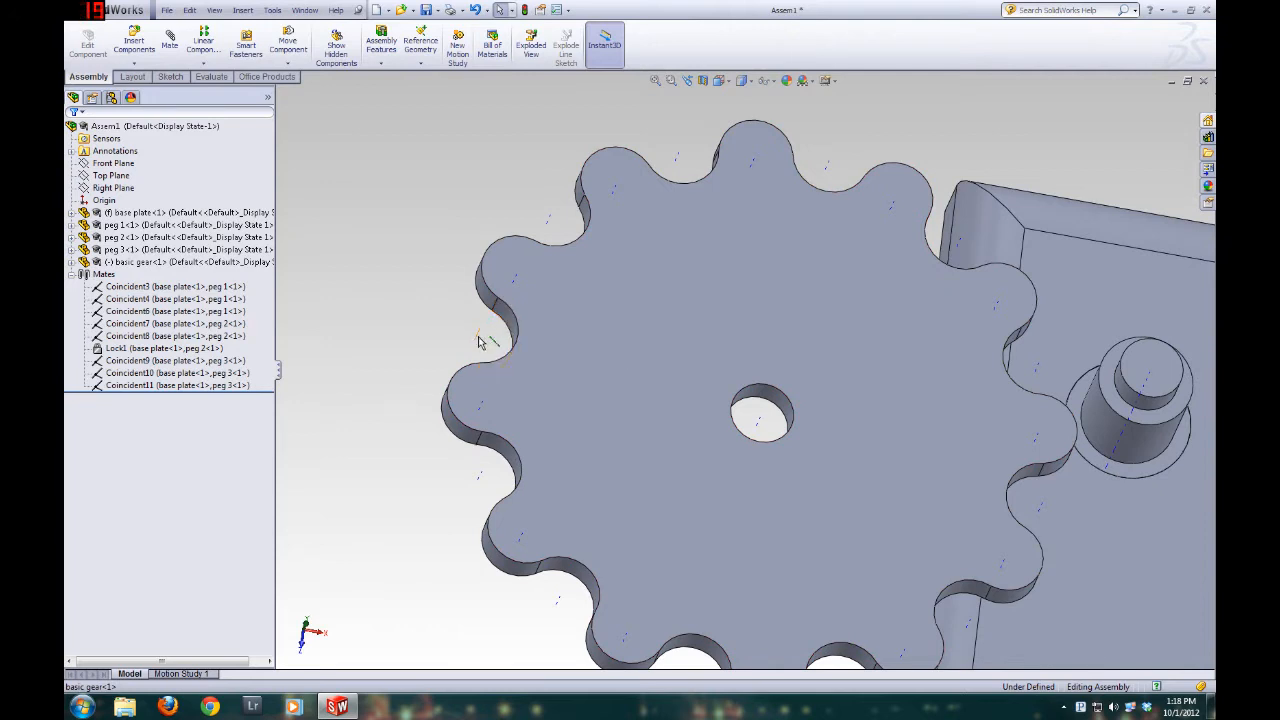
{"action": "middle_click_drag", "start_coordinate": [538, 367], "coordinate": [654, 449]}
{"action": "scroll", "coordinate": [680, 462], "scroll_direction": "up", "scroll_amount": 6}
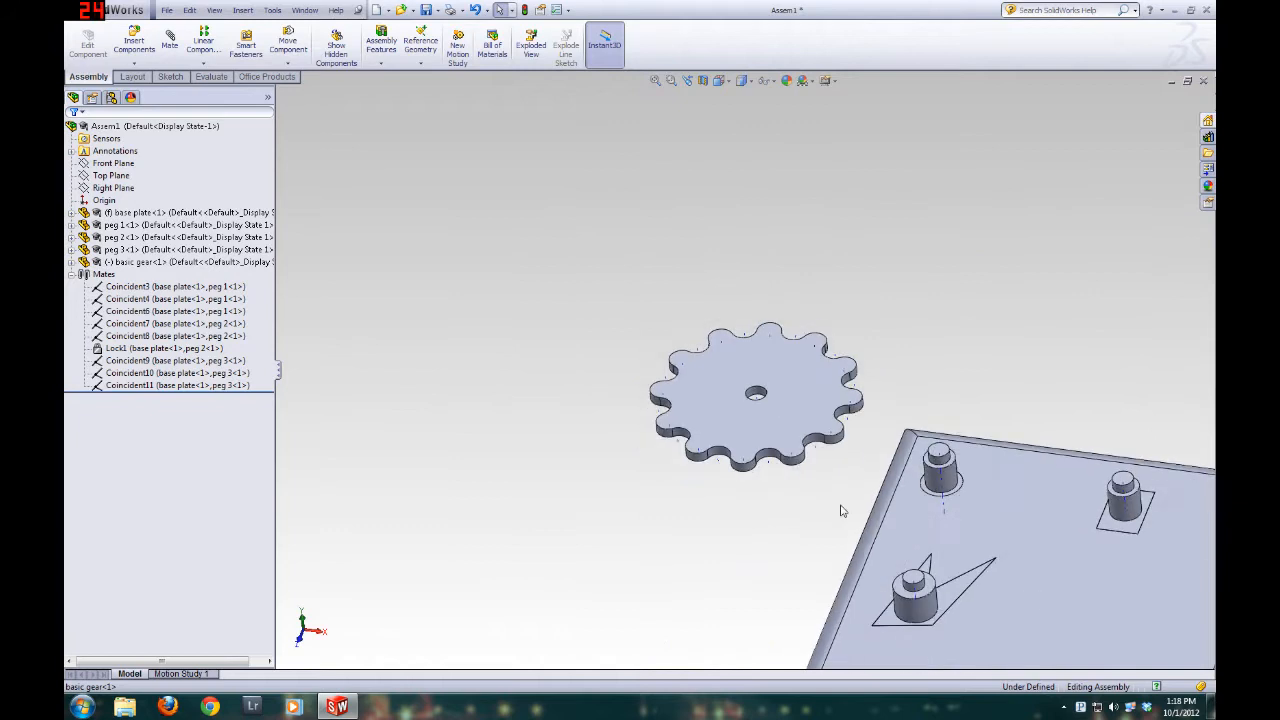
Add a Coincident mate between the temporary axis of the basic gear's centre hole and peg 1's central axis
{"action": "scroll", "coordinate": [841, 511], "scroll_direction": "down", "scroll_amount": 2}
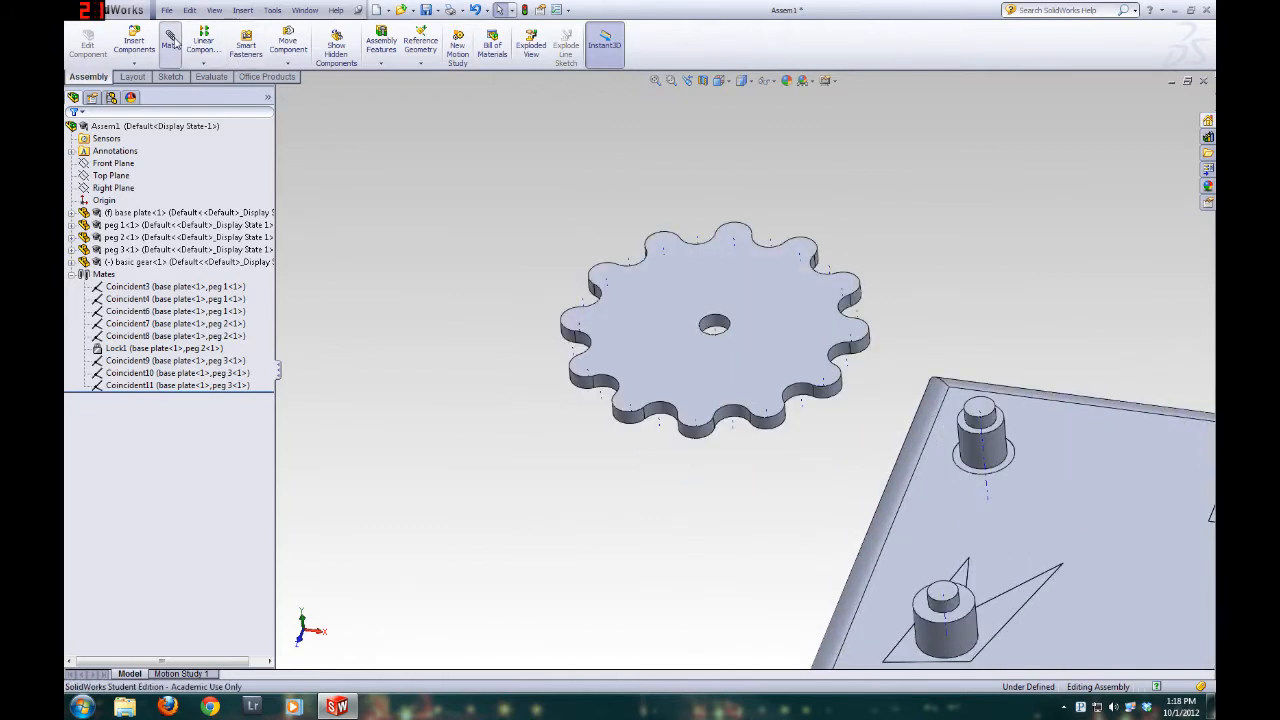
{"action": "left_click", "coordinate": [170, 40]}
{"action": "scroll", "coordinate": [646, 457], "scroll_direction": "up", "scroll_amount": 3}
{"action": "scroll", "coordinate": [640, 250], "scroll_direction": "down", "scroll_amount": 5}
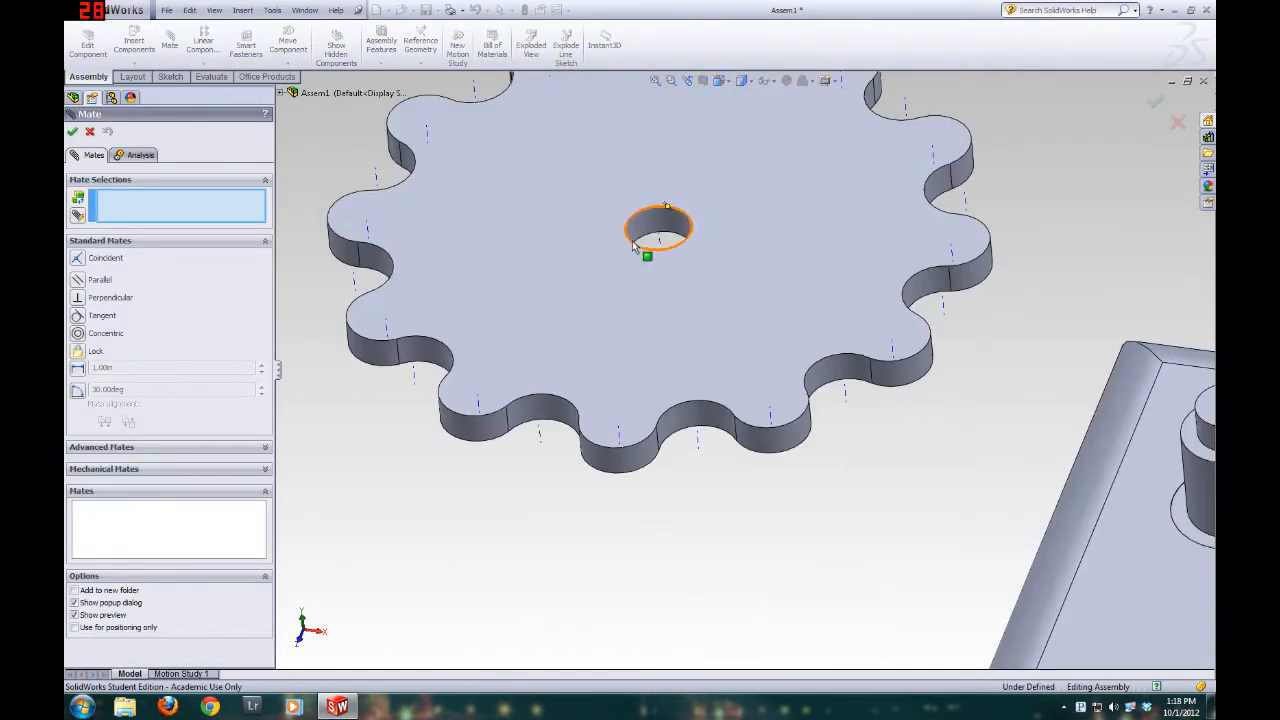
{"action": "left_click", "coordinate": [660, 247]}
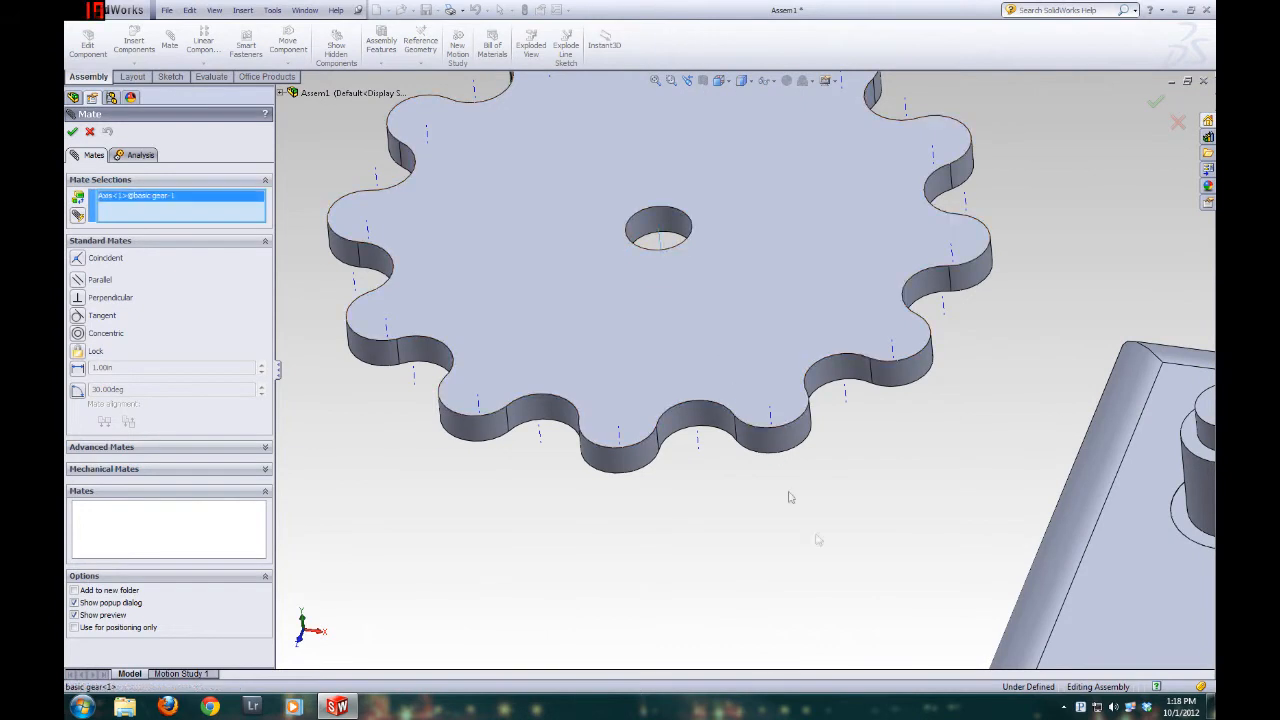
{"action": "scroll", "coordinate": [709, 340], "scroll_direction": "up", "scroll_amount": 4}
{"action": "scroll", "coordinate": [810, 450], "scroll_direction": "down", "scroll_amount": 3}
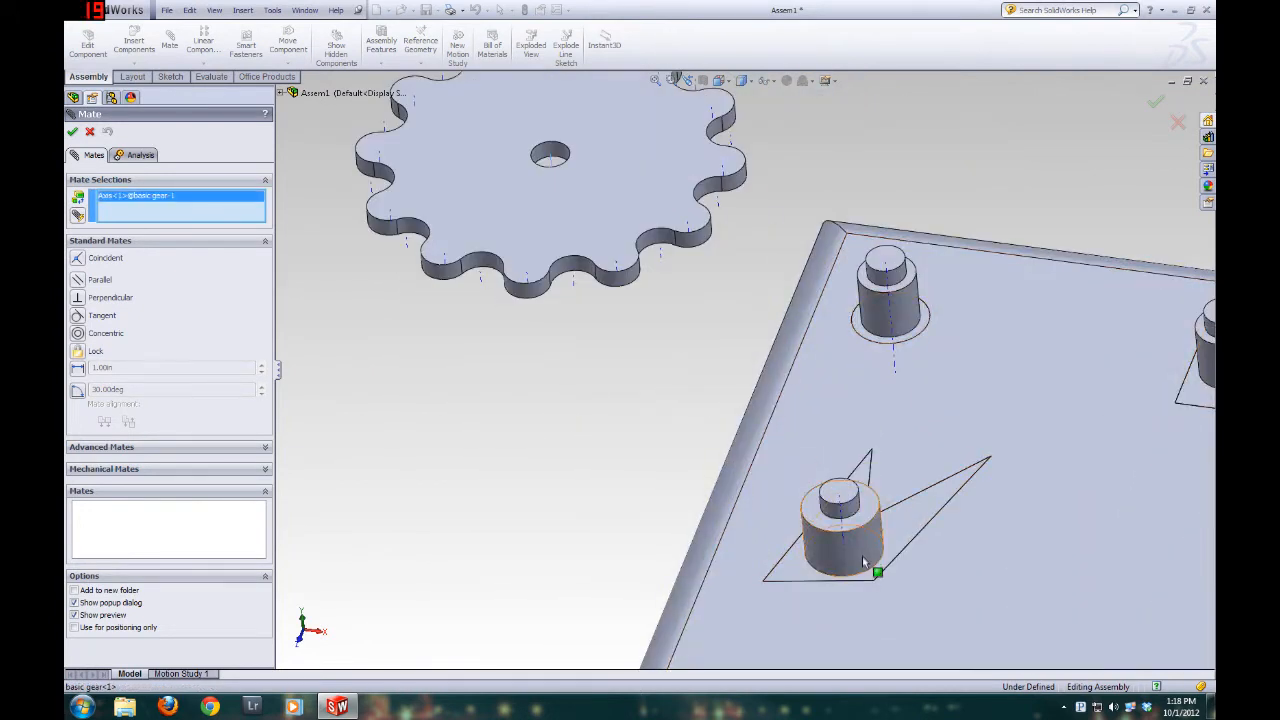
{"action": "left_click", "coordinate": [840, 507]}
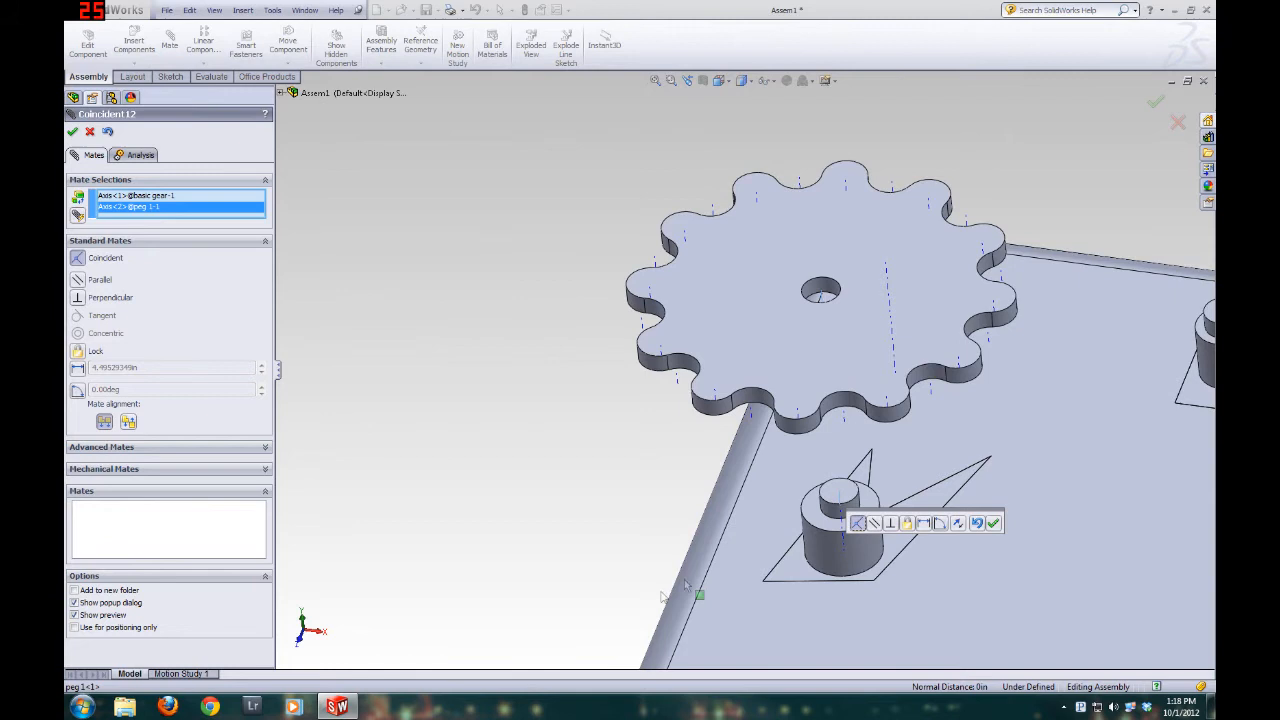
{"action": "middle_click_drag", "start_coordinate": [838, 352], "coordinate": [831, 232]}
{"action": "left_click", "coordinate": [76, 134]}
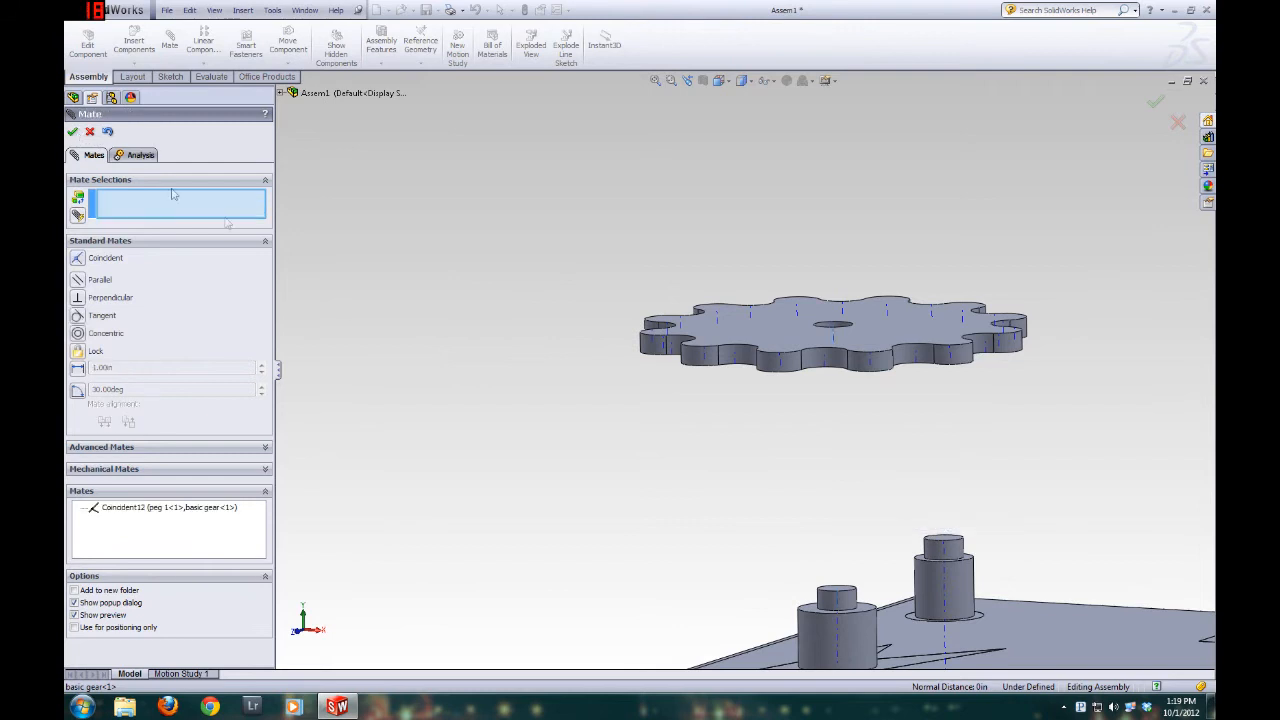
Add a Coincident mate between the basic gear's bottom face and the upper face of peg 1's arrow-shaped base
{"action": "middle_click_drag", "start_coordinate": [742, 501], "coordinate": [765, 378]}
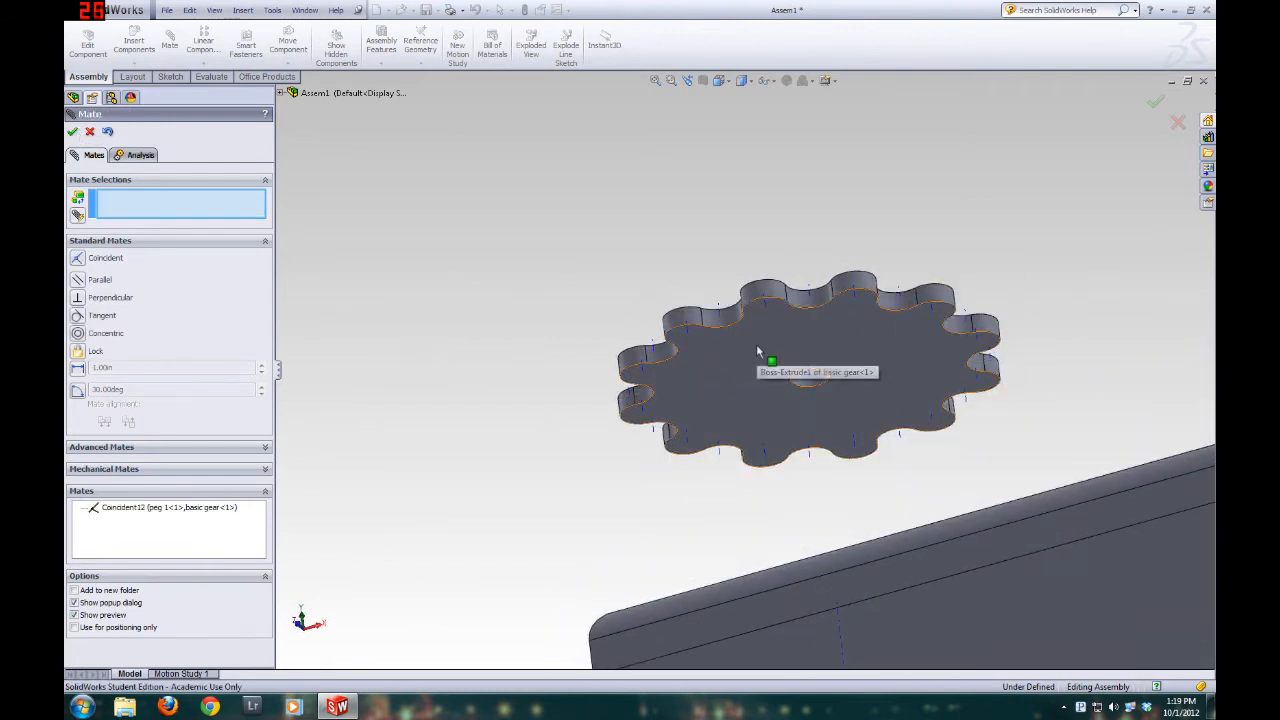
{"action": "left_click", "coordinate": [755, 345]}
{"action": "middle_click_drag", "start_coordinate": [643, 435], "coordinate": [886, 616]}
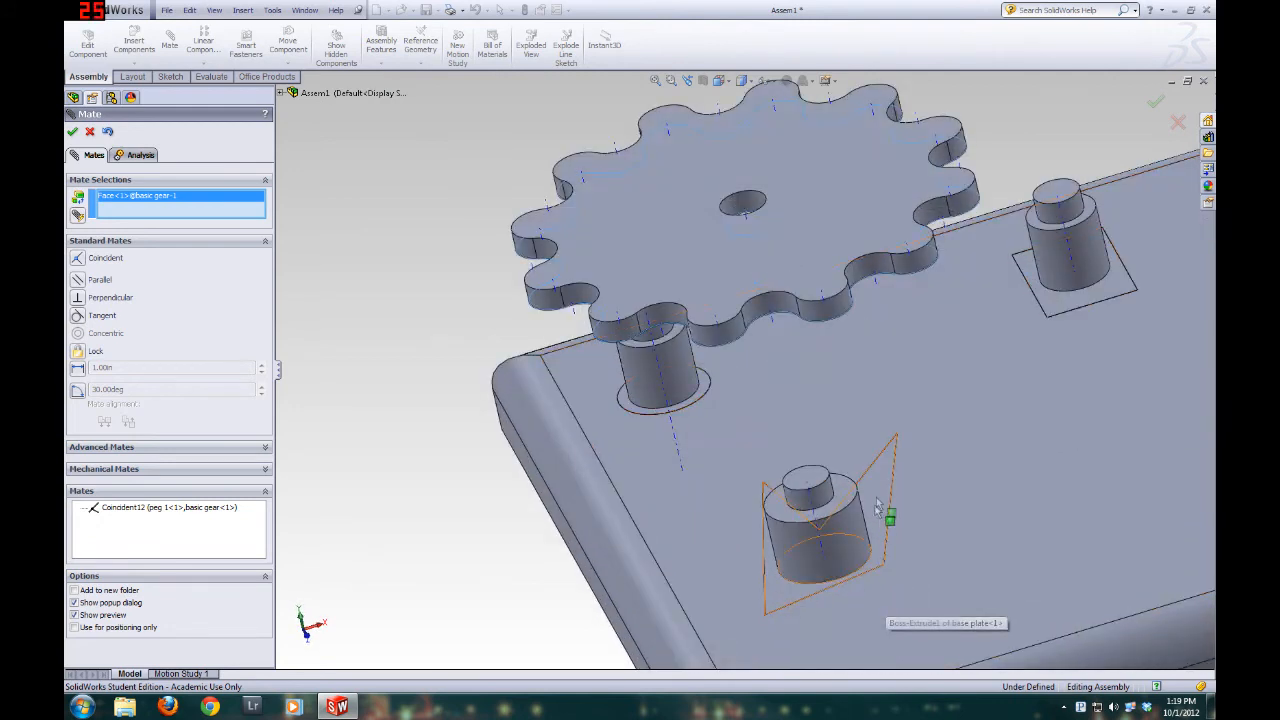
{"action": "left_click", "coordinate": [882, 512]}
{"action": "mouse_move", "coordinate": [783, 567]}
{"action": "middle_mouse_down"}
{"action": "mouse_move", "coordinate": [790, 505]}
{"action": "mouse_move", "coordinate": [778, 550]}
{"action": "middle_mouse_up"}
{"action": "scroll", "coordinate": [778, 550], "scroll_direction": "up", "scroll_amount": 3}
{"action": "left_click", "coordinate": [73, 131]}
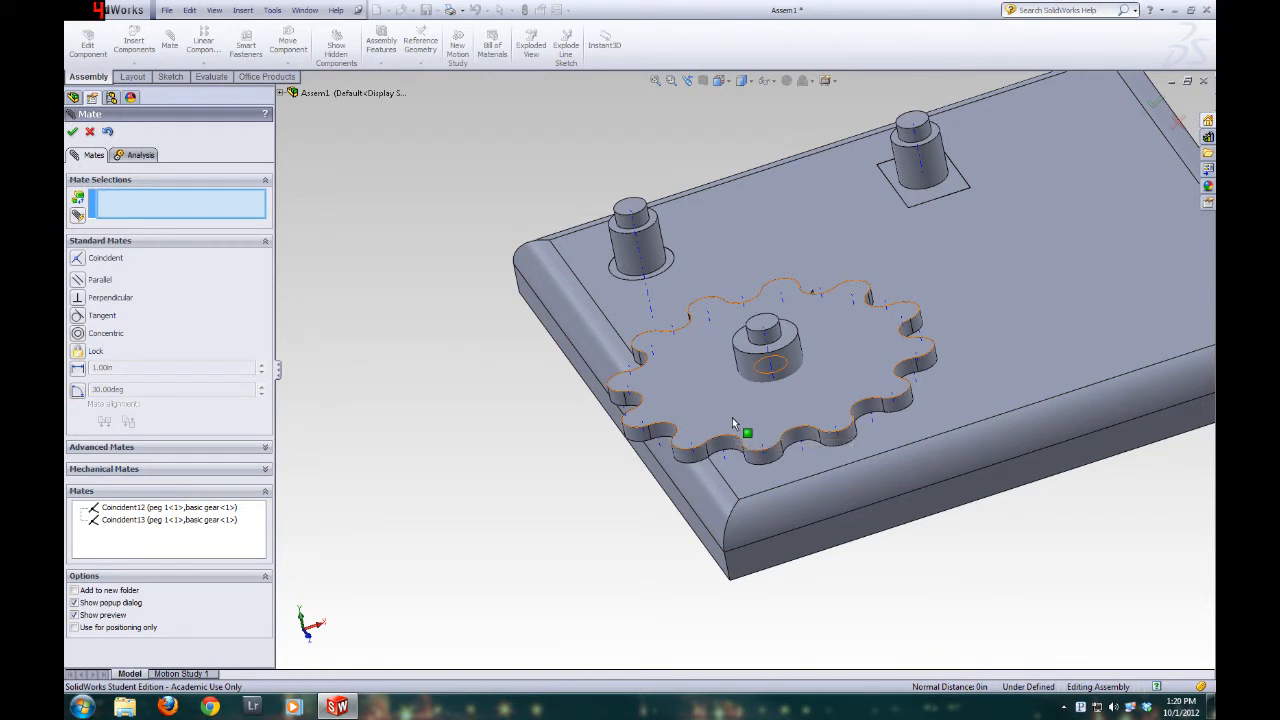
Inspect how the basic gear fits on peg 1 from several angles, and leave the Mate tool
{"action": "middle_click_drag", "start_coordinate": [806, 451], "coordinate": [846, 384]}
{"action": "scroll", "coordinate": [663, 589], "scroll_direction": "up", "scroll_amount": 2}
{"action": "scroll", "coordinate": [661, 592], "scroll_direction": "down", "scroll_amount": 3}
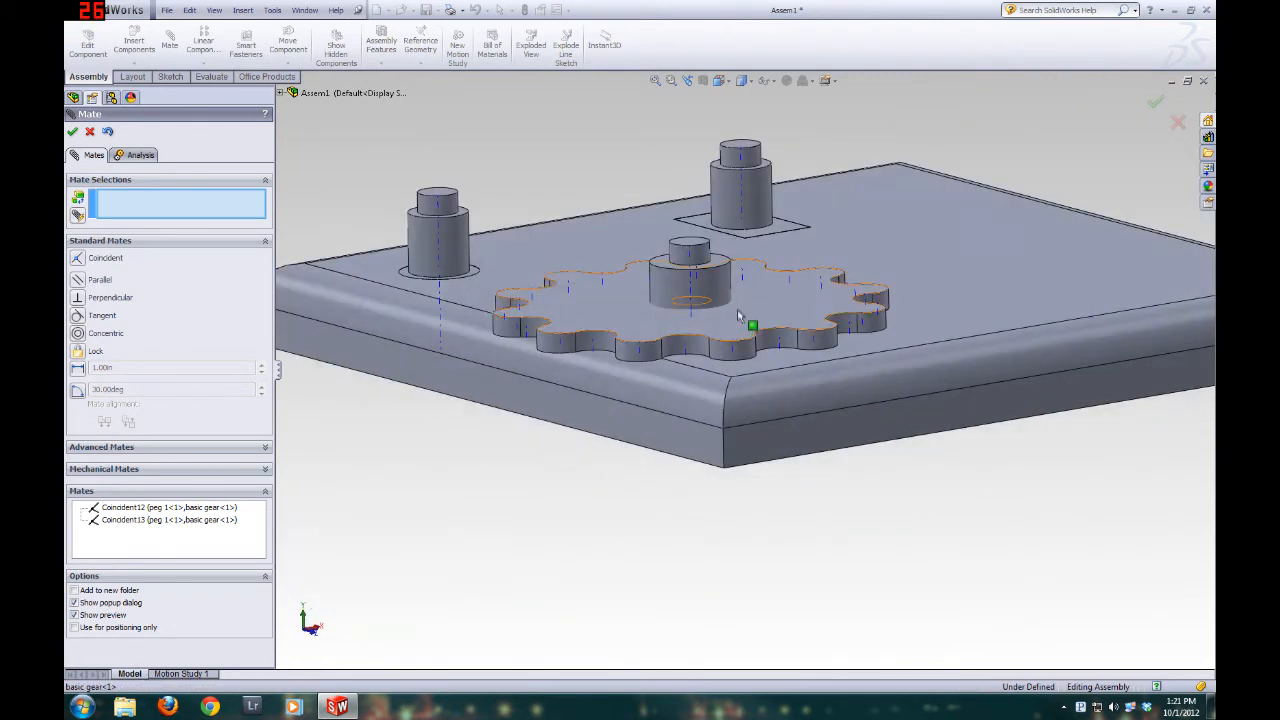
{"action": "middle_click_drag", "start_coordinate": [787, 298], "coordinate": [755, 310]}
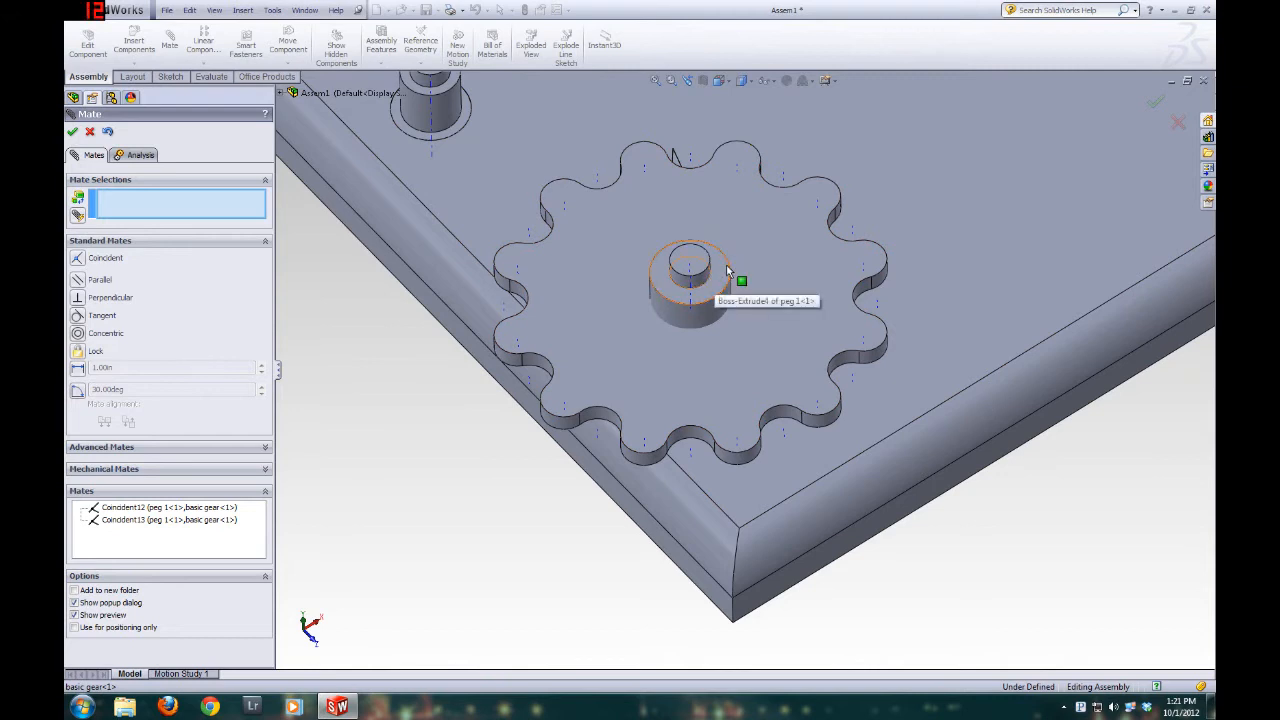
{"action": "middle_click_drag", "start_coordinate": [750, 291], "coordinate": [721, 244]}
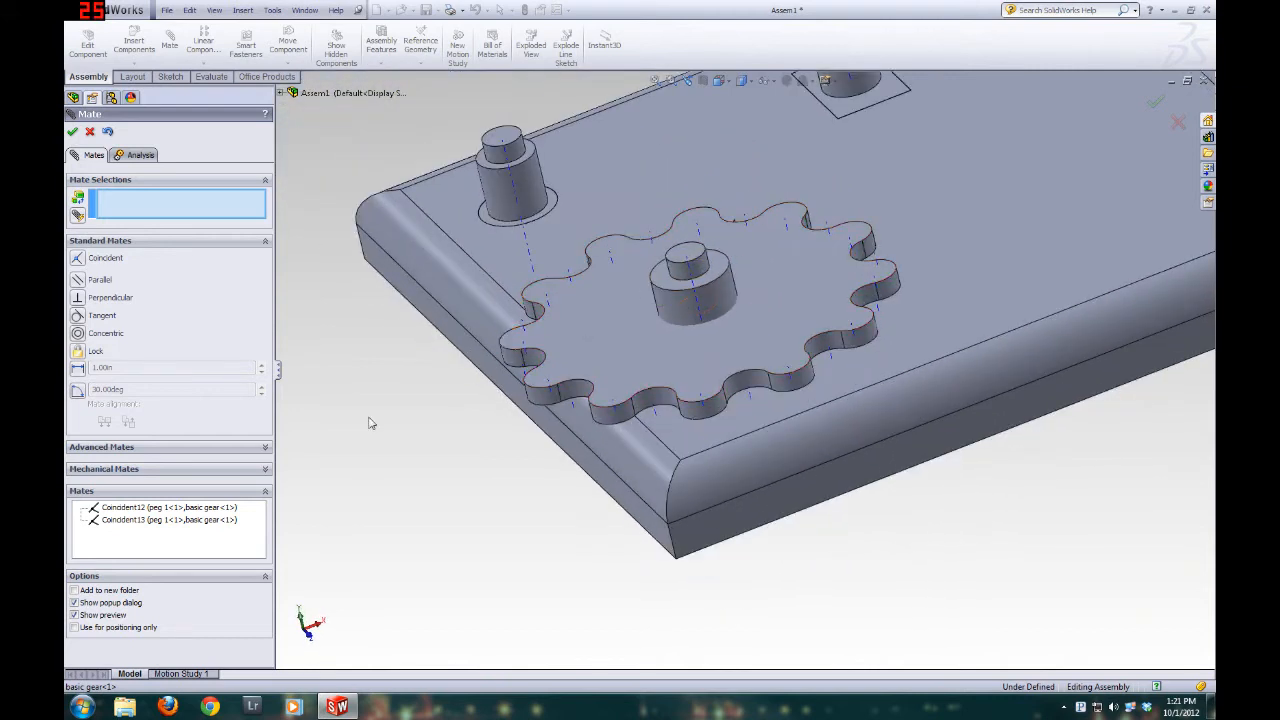
{"action": "left_click", "coordinate": [89, 133]}
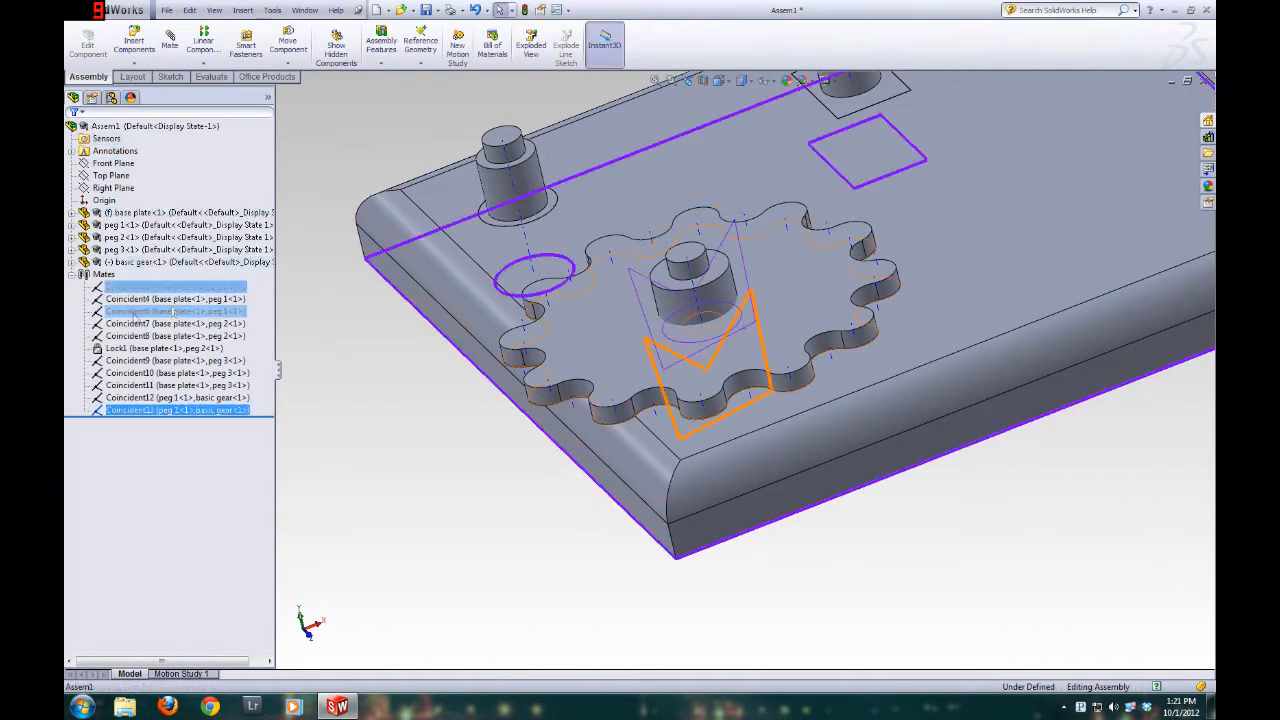
Examine the assembly's existing mates and the geometry each one references on the base plate, pegs and basic gear
{"action": "left_click", "coordinate": [187, 288], "text": "ctrl"}
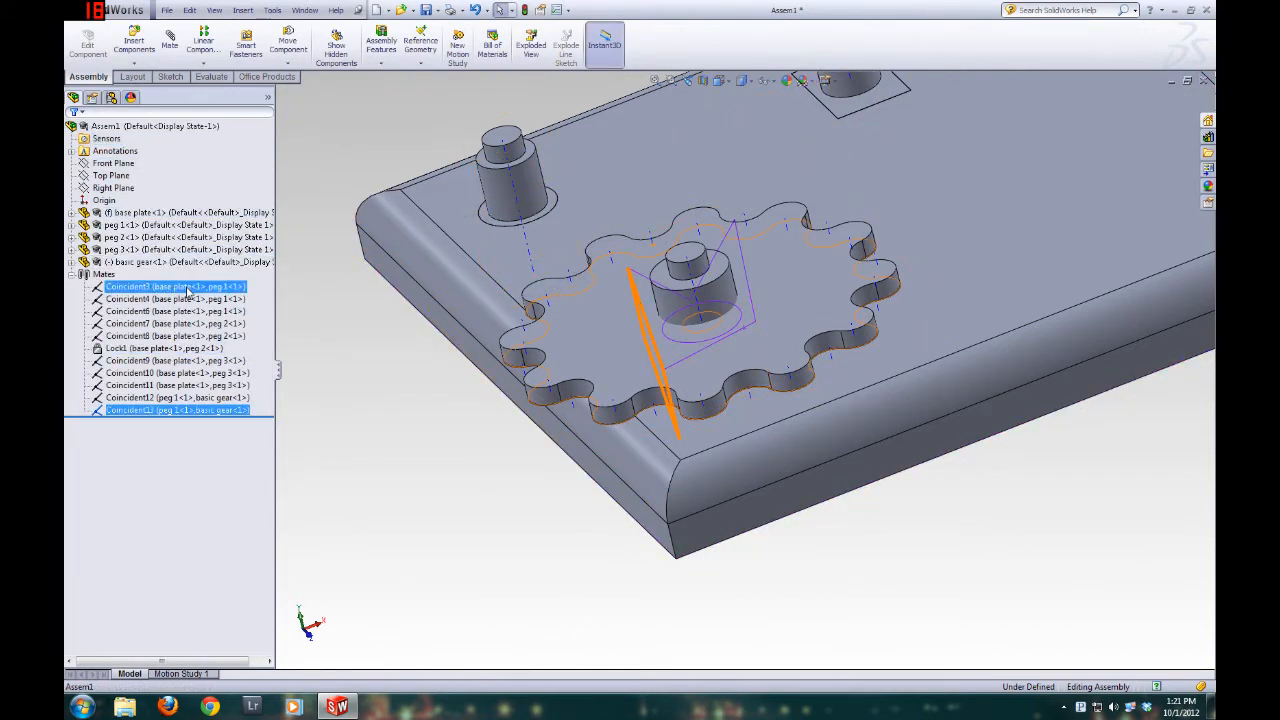
{"action": "left_click", "coordinate": [140, 326]}
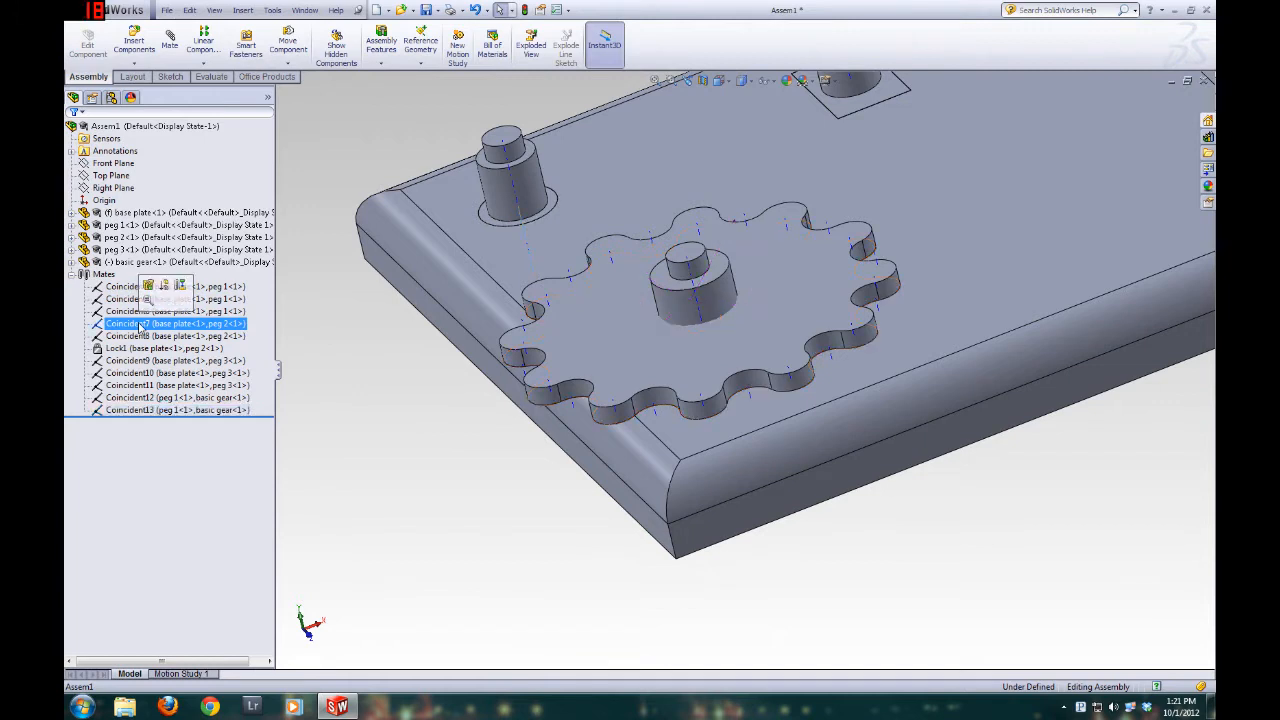
{"action": "left_click", "coordinate": [152, 362]}
{"action": "scroll", "coordinate": [611, 405], "scroll_direction": "up", "scroll_amount": 5}
{"action": "scroll", "coordinate": [611, 405], "scroll_direction": "down", "scroll_amount": 2}
{"action": "scroll", "coordinate": [761, 327], "scroll_direction": "up", "scroll_amount": 3}
{"action": "scroll", "coordinate": [968, 203], "scroll_direction": "down", "scroll_amount": 1}
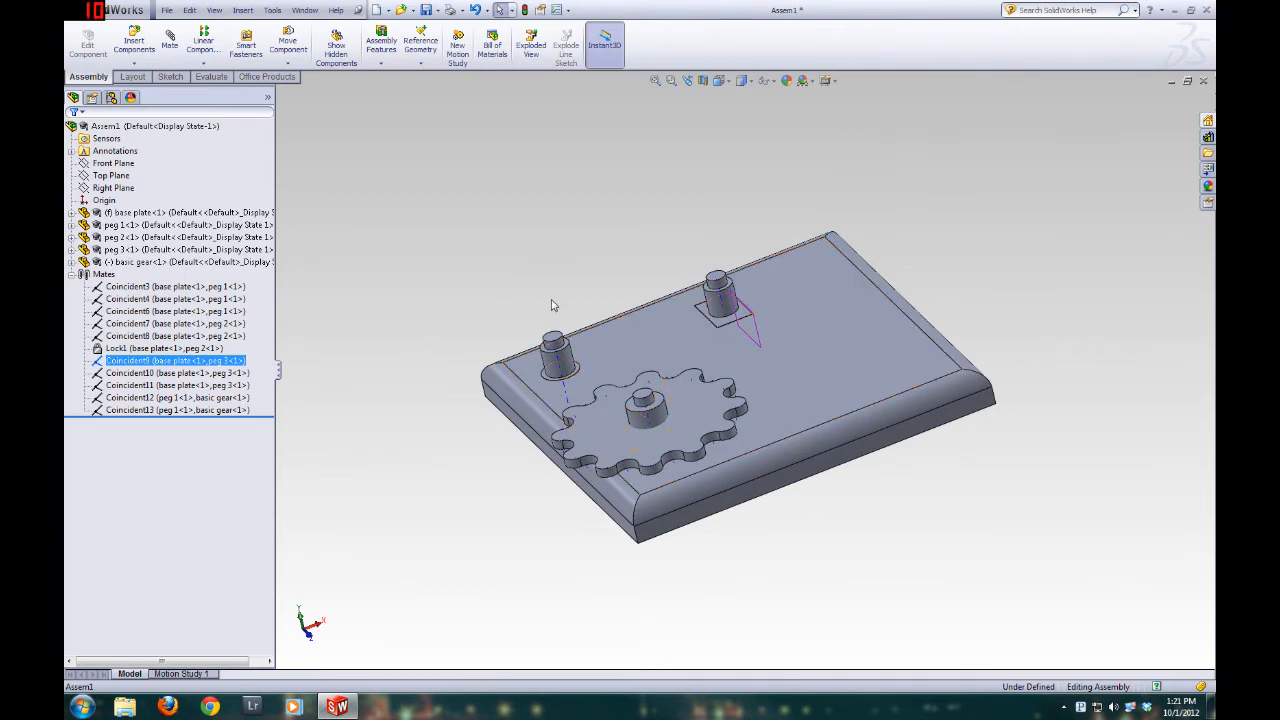
{"action": "left_click", "coordinate": [179, 398], "text": "ctrl"}
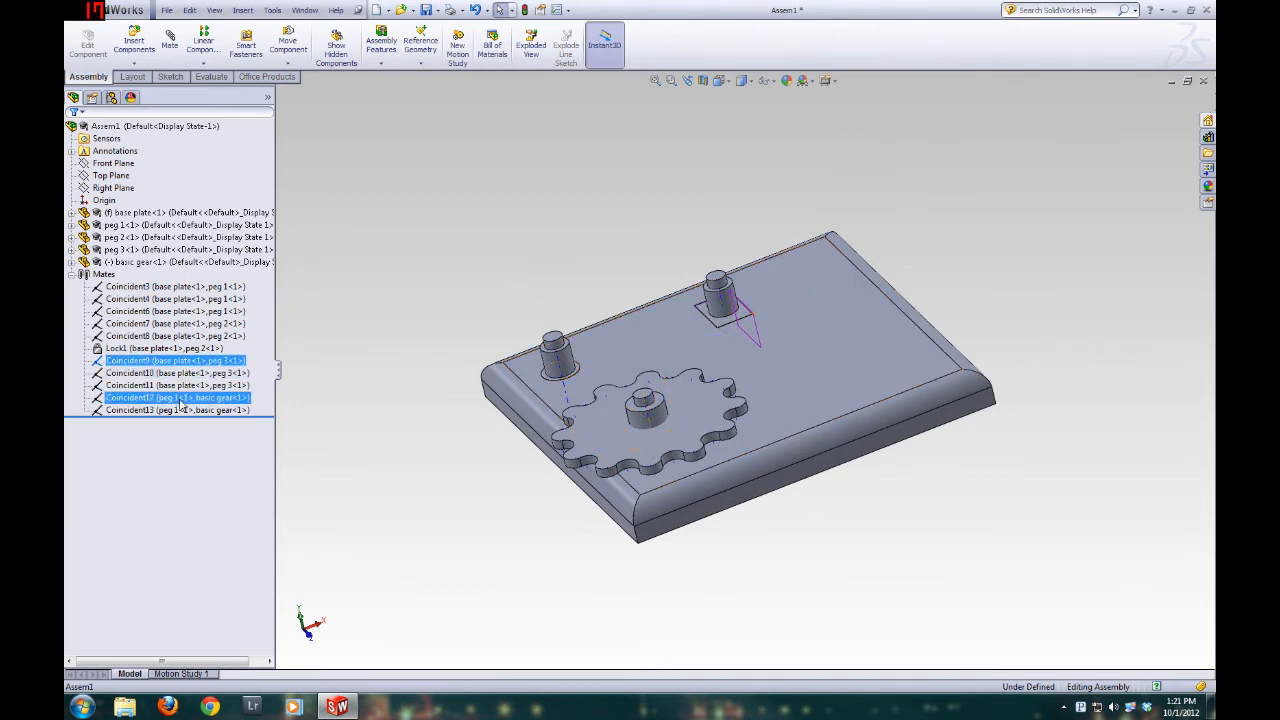
{"action": "left_click", "coordinate": [480, 163]}
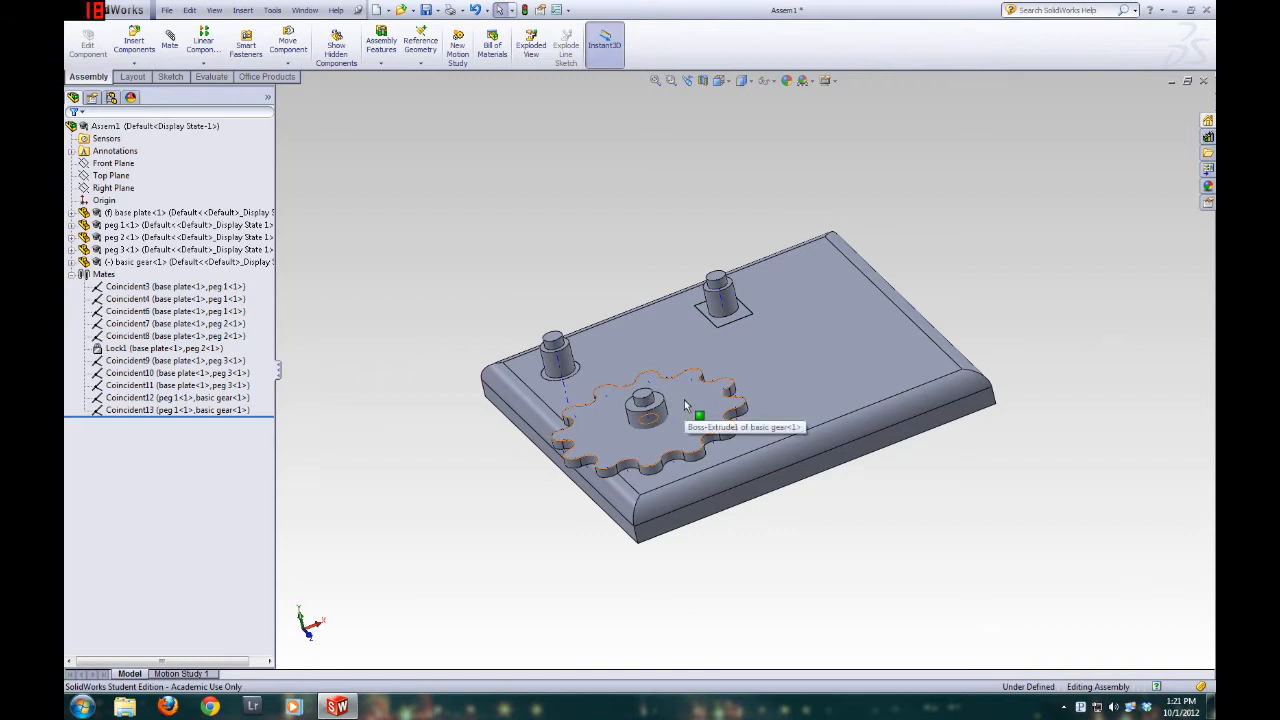
View the basic gear's mates in isolation and inspect the faces and axes its two coincident mates use on peg 1
{"action": "right_click", "coordinate": [684, 401]}
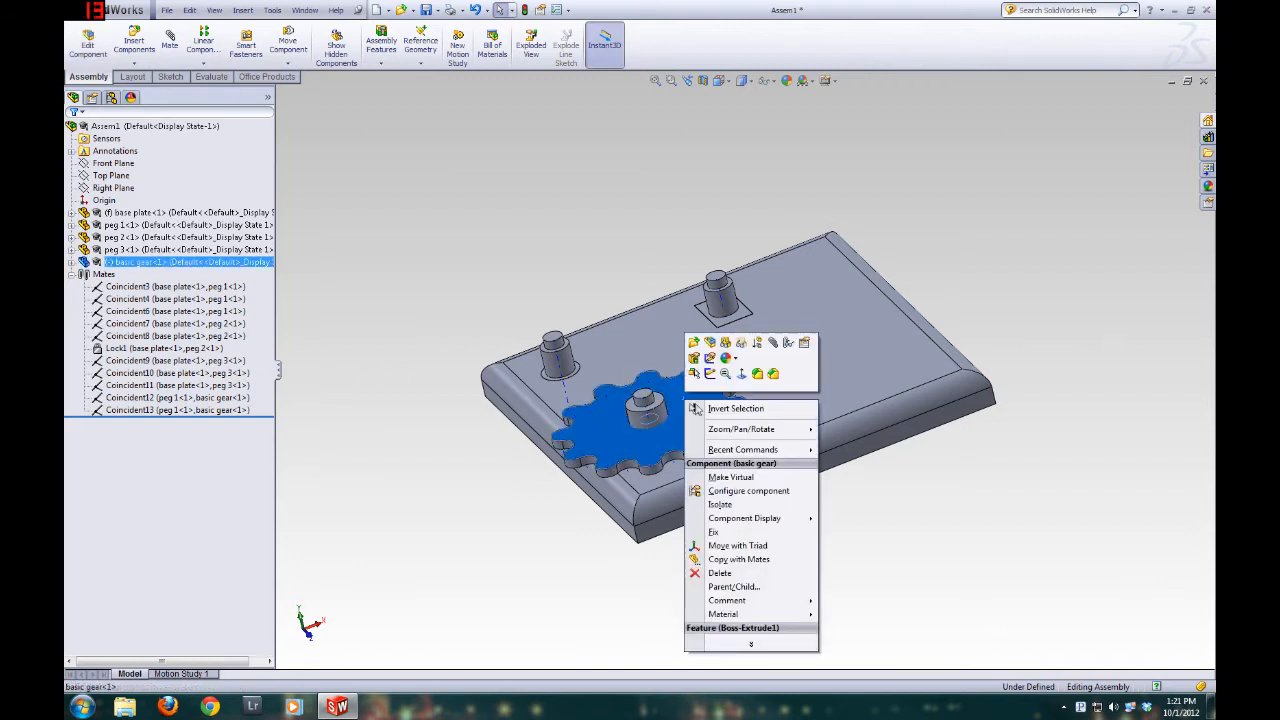
{"action": "left_click", "coordinate": [789, 344]}
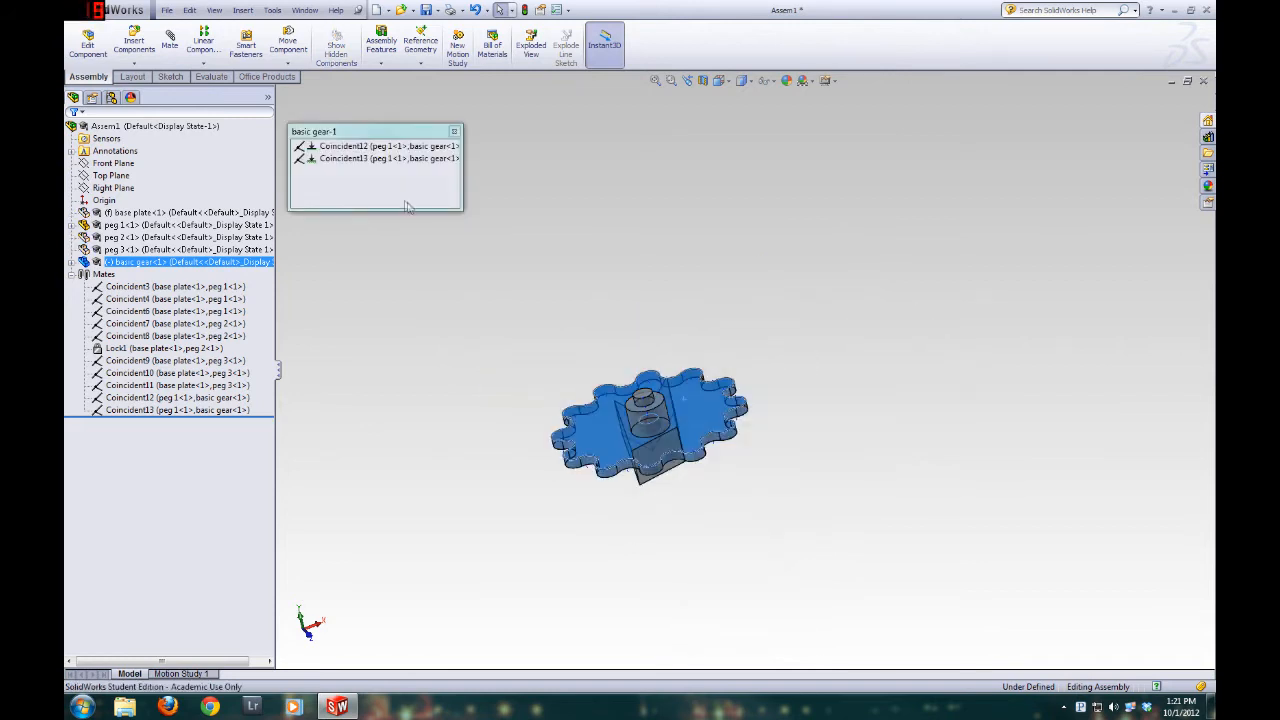
{"action": "scroll", "coordinate": [600, 362], "scroll_direction": "down", "scroll_amount": 3}
{"action": "scroll", "coordinate": [825, 638], "scroll_direction": "down", "scroll_amount": 2}
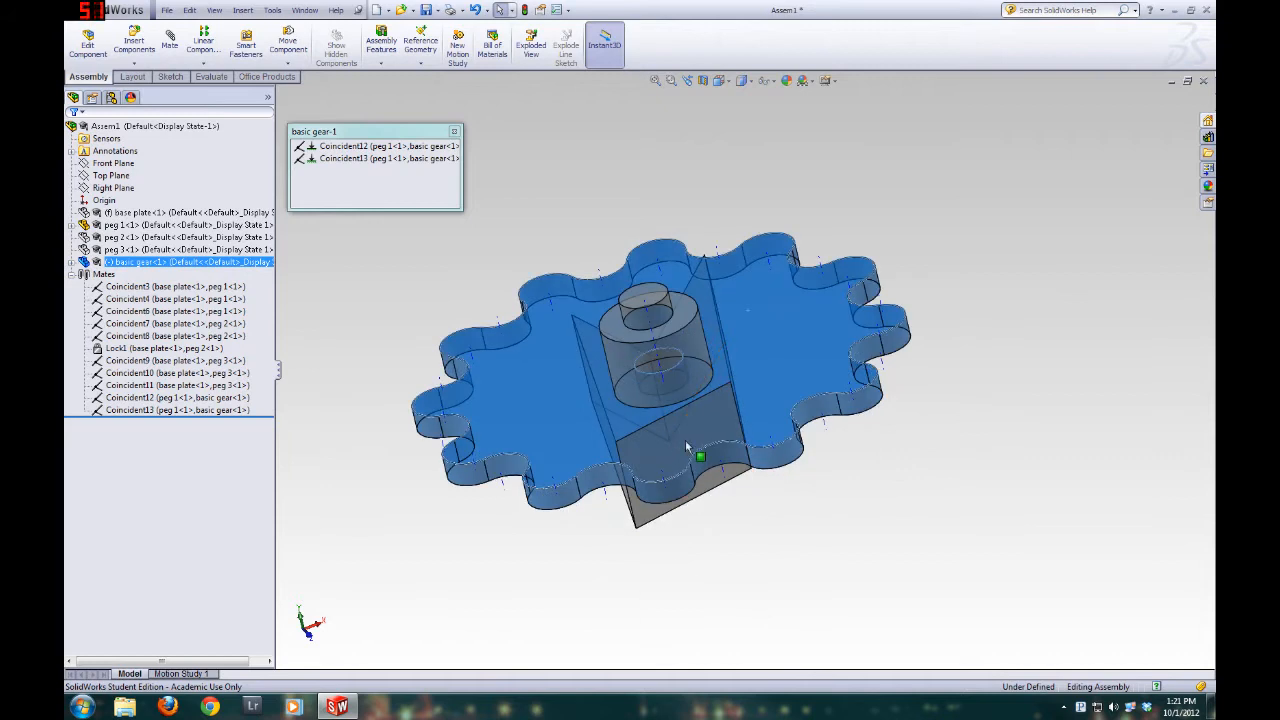
{"action": "scroll", "coordinate": [685, 445], "scroll_direction": "up", "scroll_amount": 2}
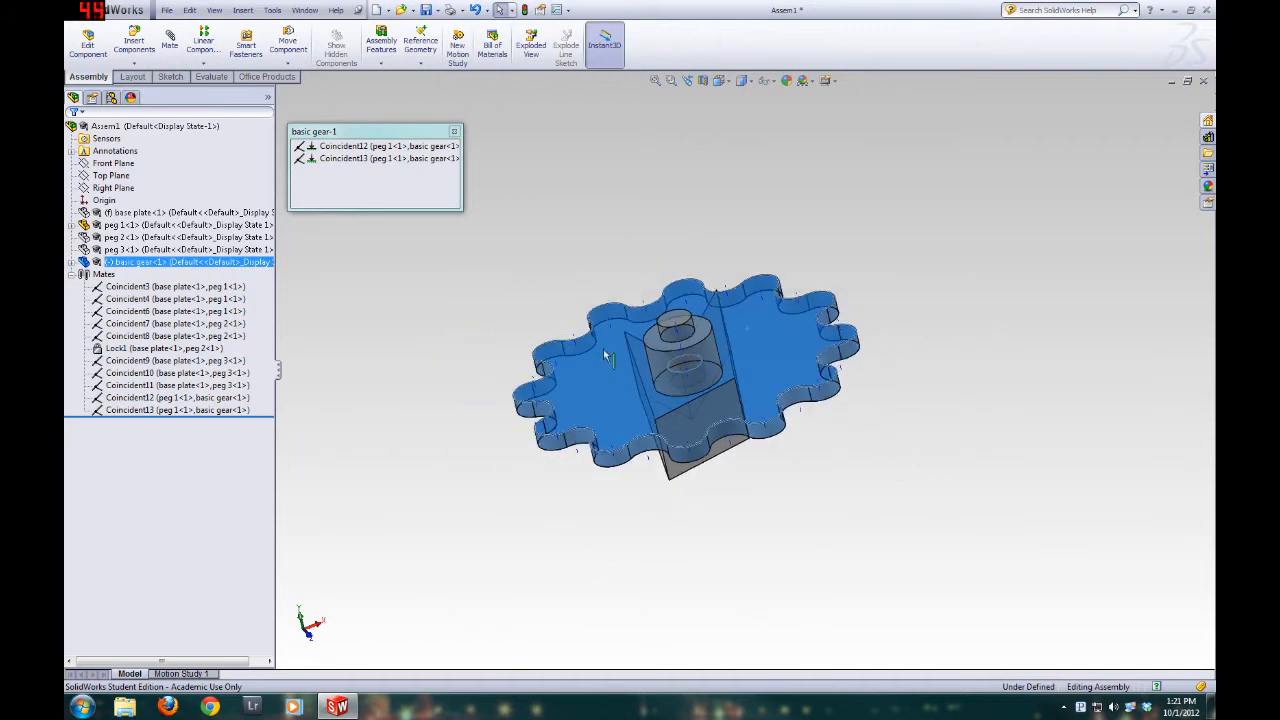
{"action": "left_click", "coordinate": [366, 147]}
{"action": "left_click", "coordinate": [332, 159], "text": "ctrl"}
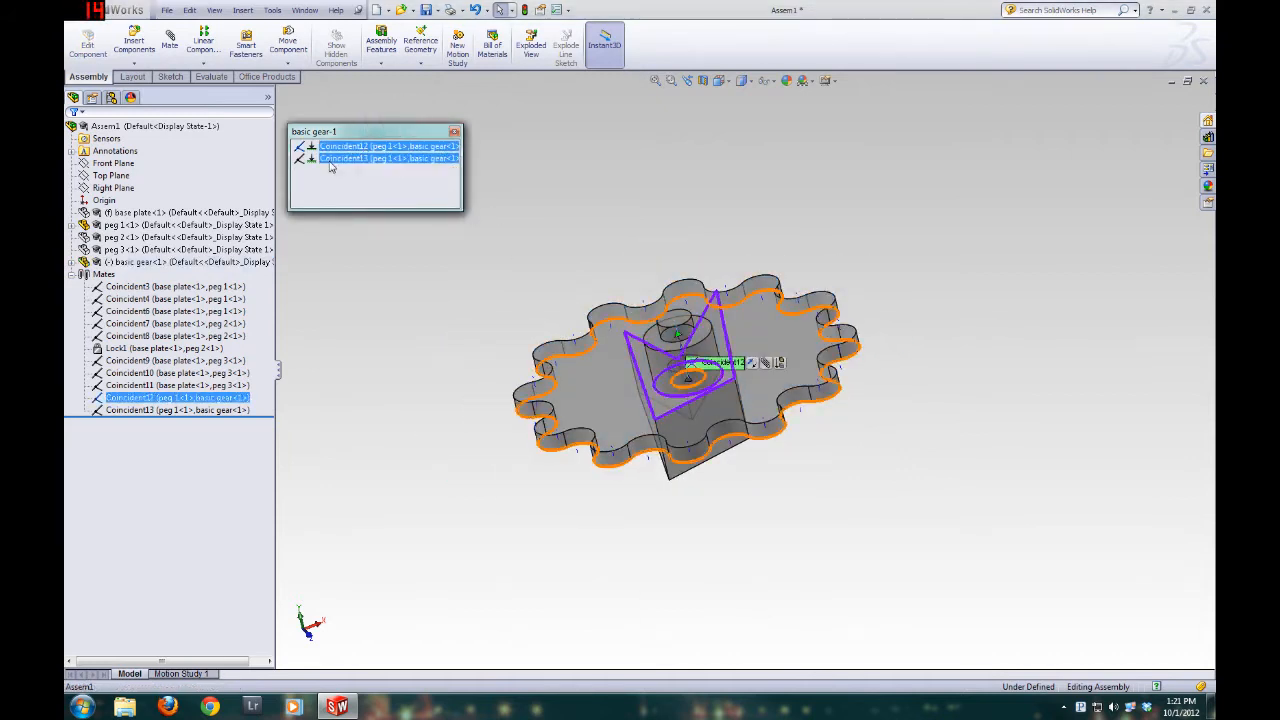
{"action": "left_click", "coordinate": [380, 161]}
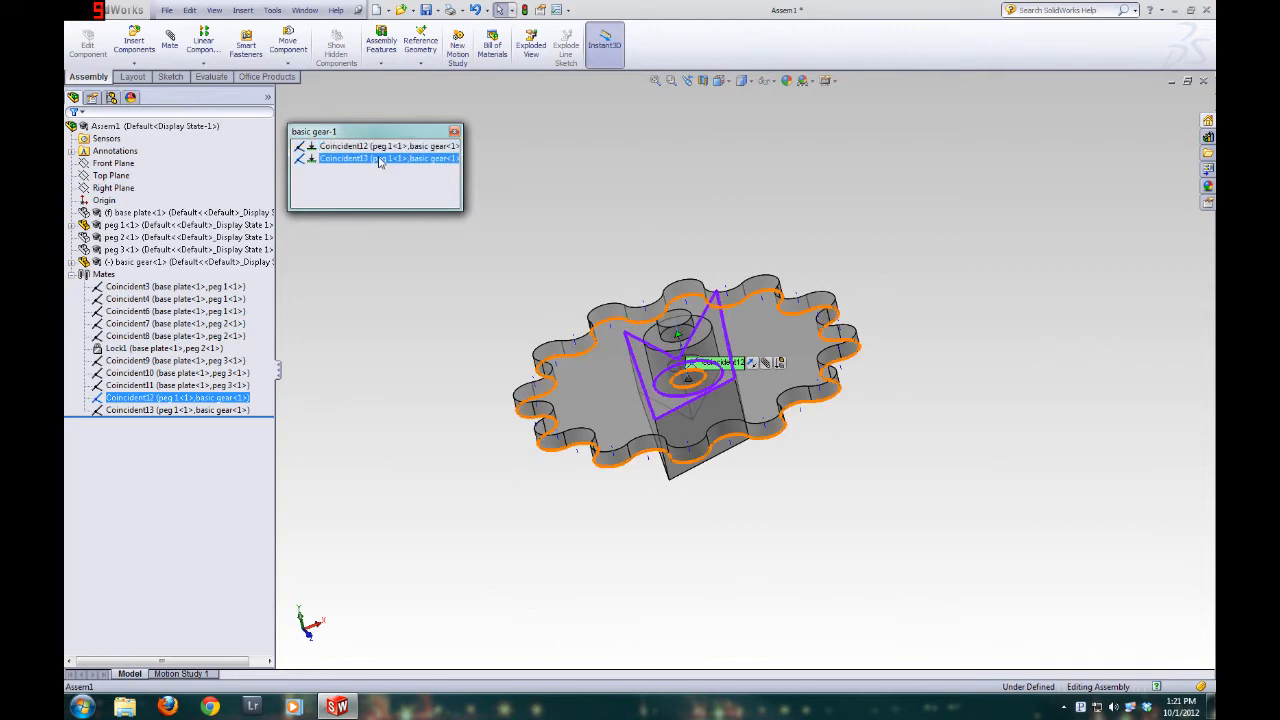
{"action": "middle_click_drag", "start_coordinate": [568, 194], "coordinate": [588, 320]}
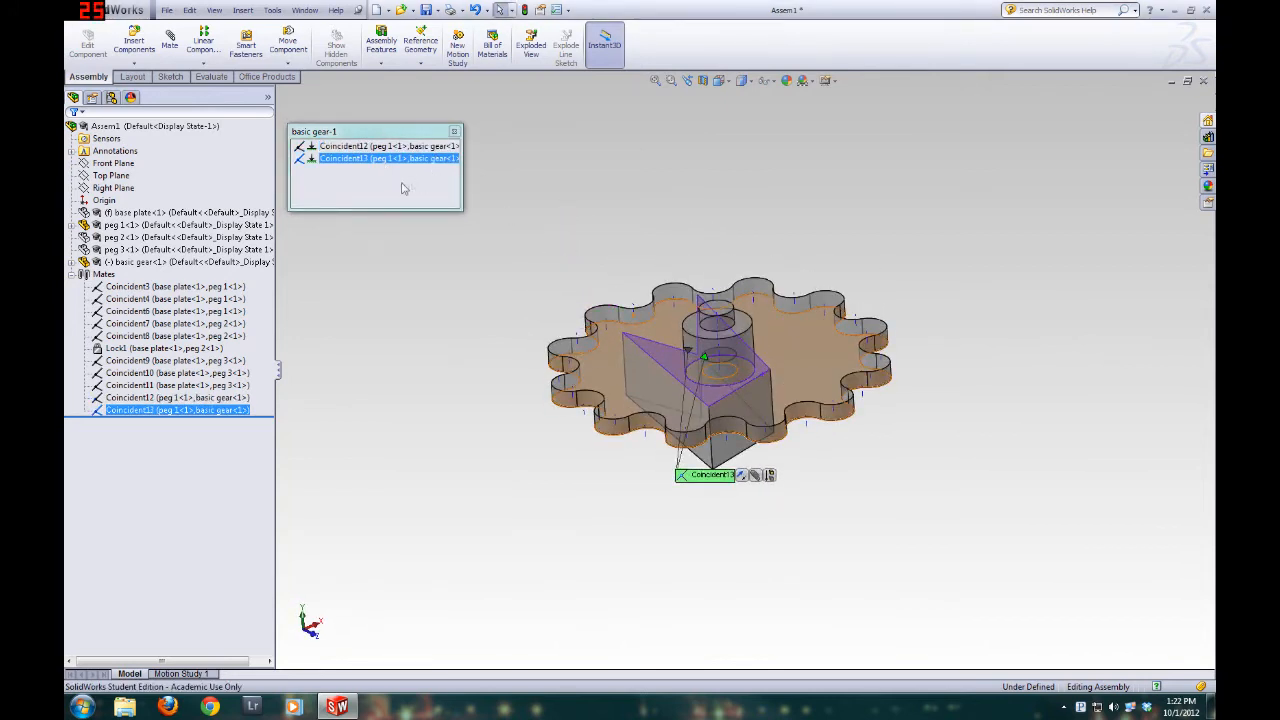
{"action": "left_click", "coordinate": [347, 164]}
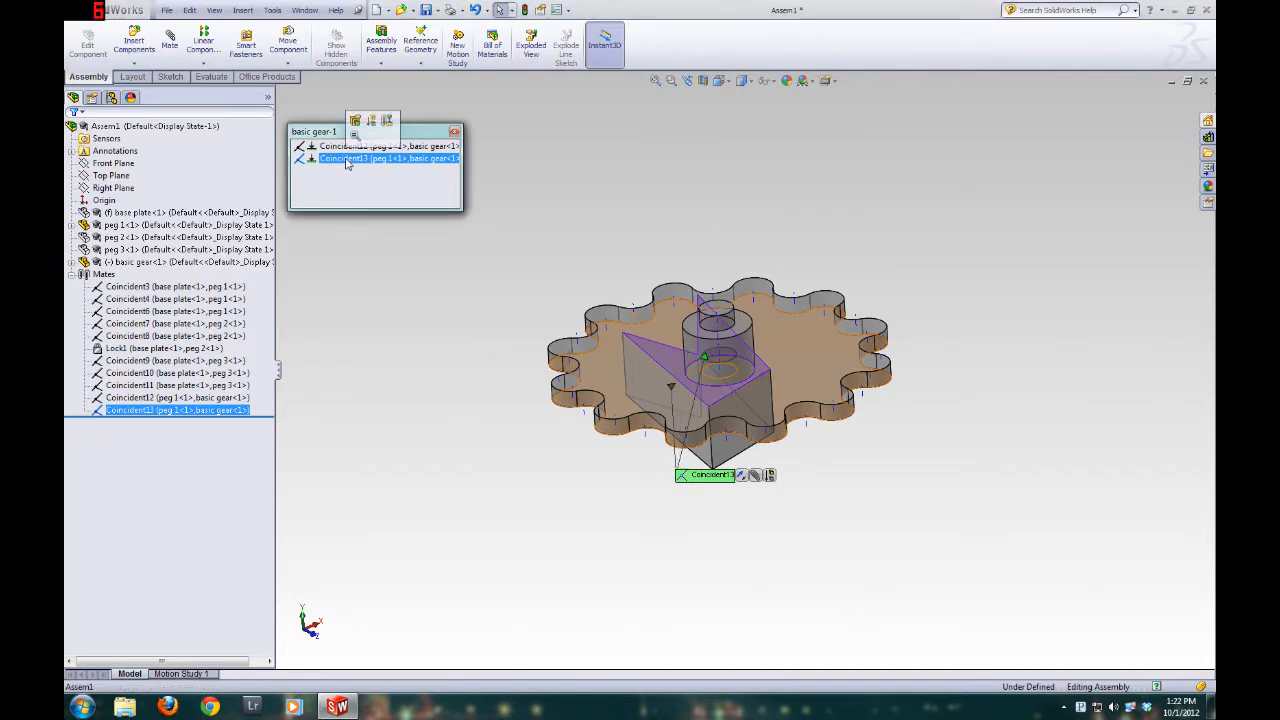
{"action": "key", "text": "Delete"}
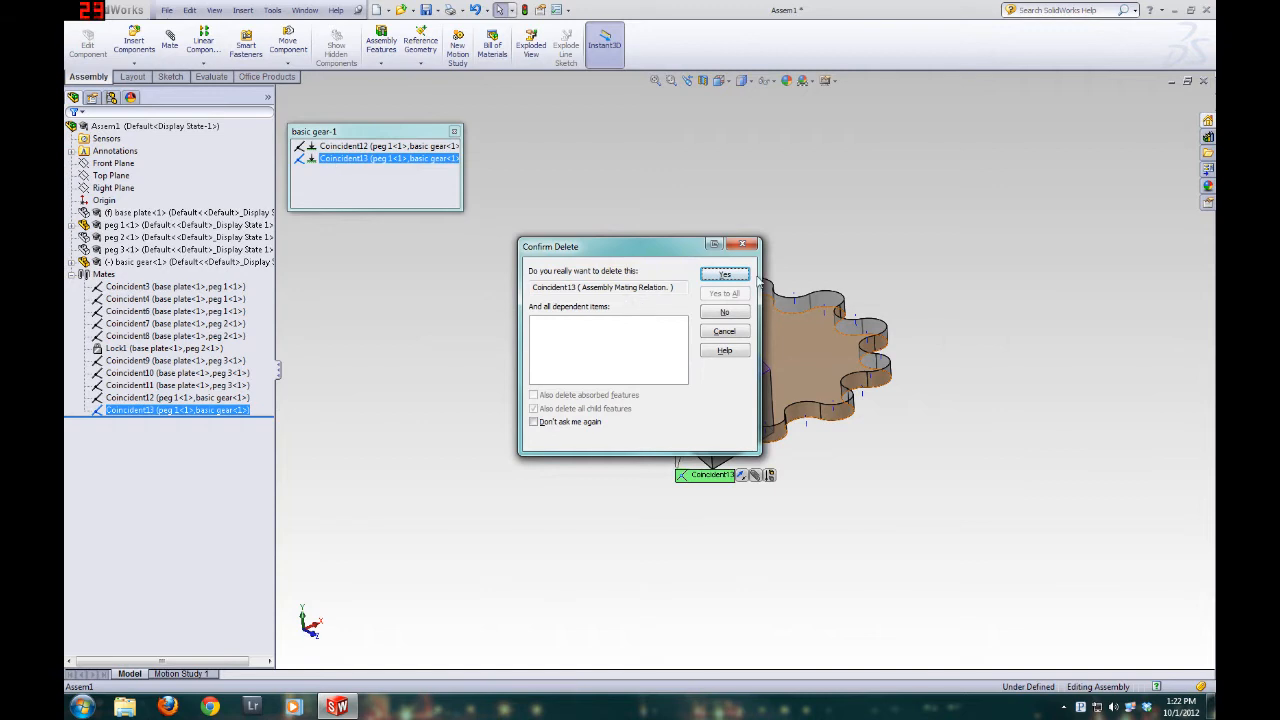
{"action": "left_click", "coordinate": [741, 318]}
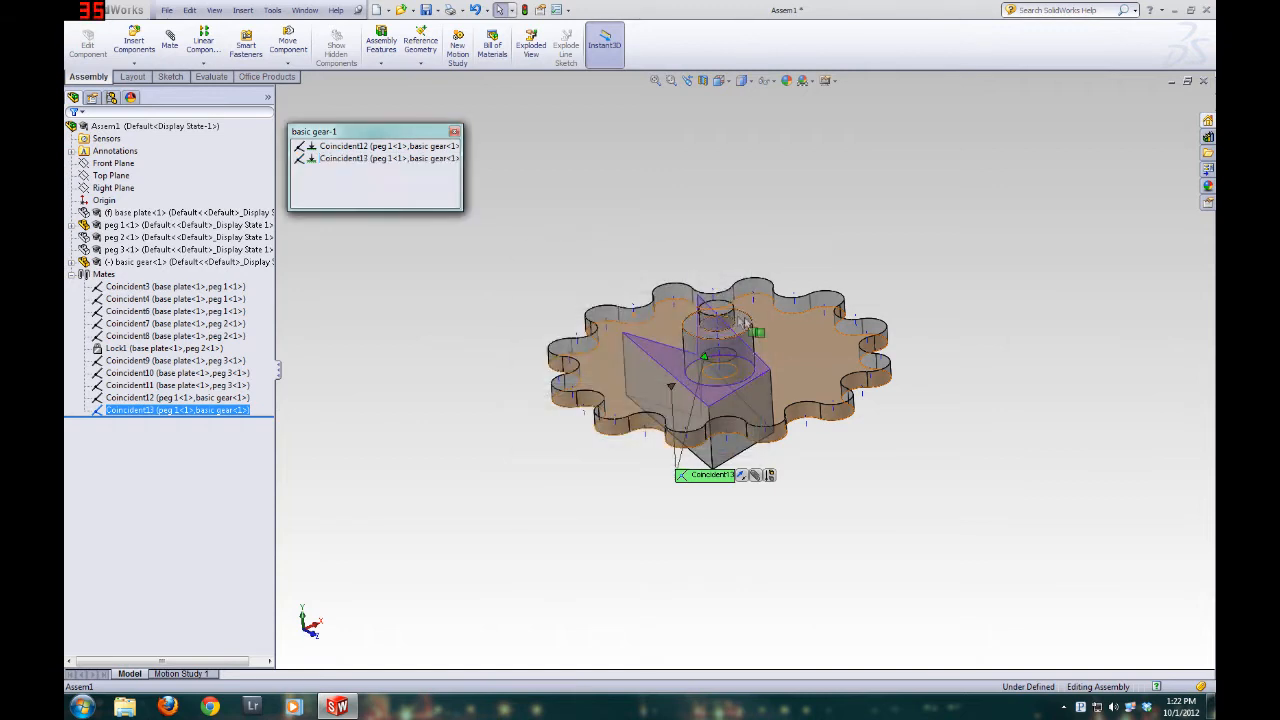
Edit the Coincident13 mate and remove the face of peg 1's arrow-shaped base from its selections
{"action": "left_click", "coordinate": [326, 163]}
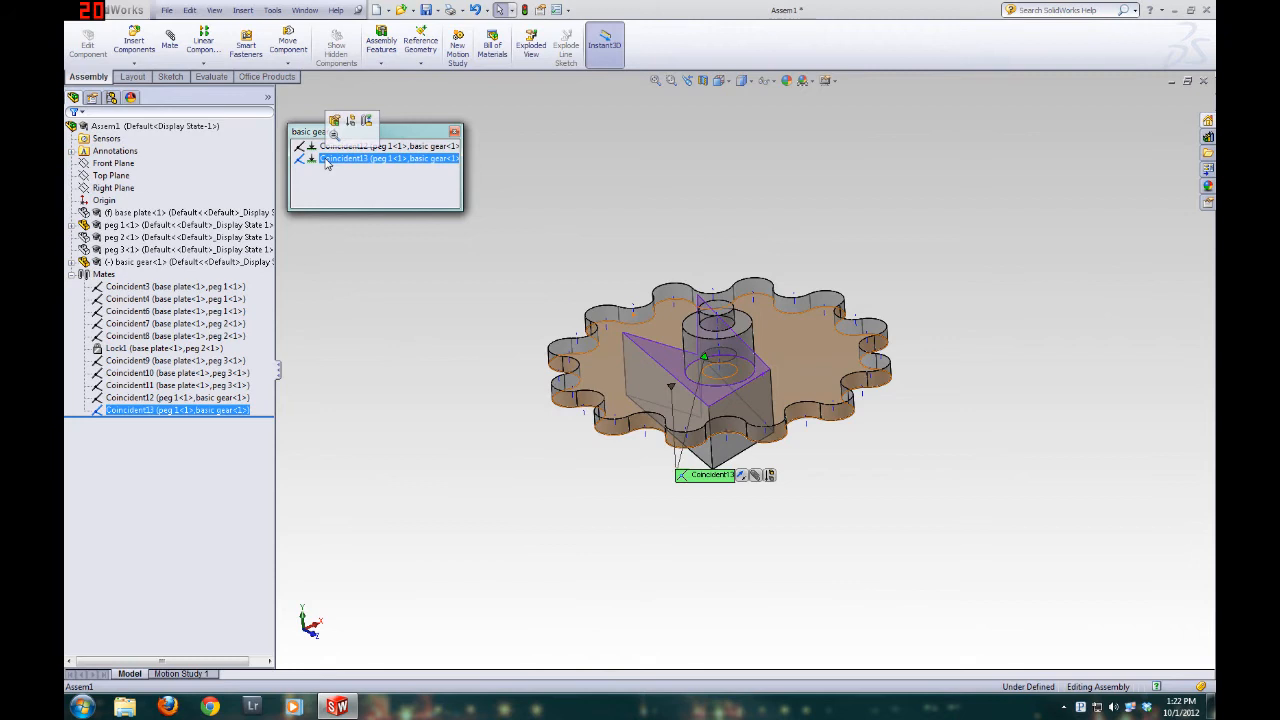
{"action": "right_click", "coordinate": [326, 163]}
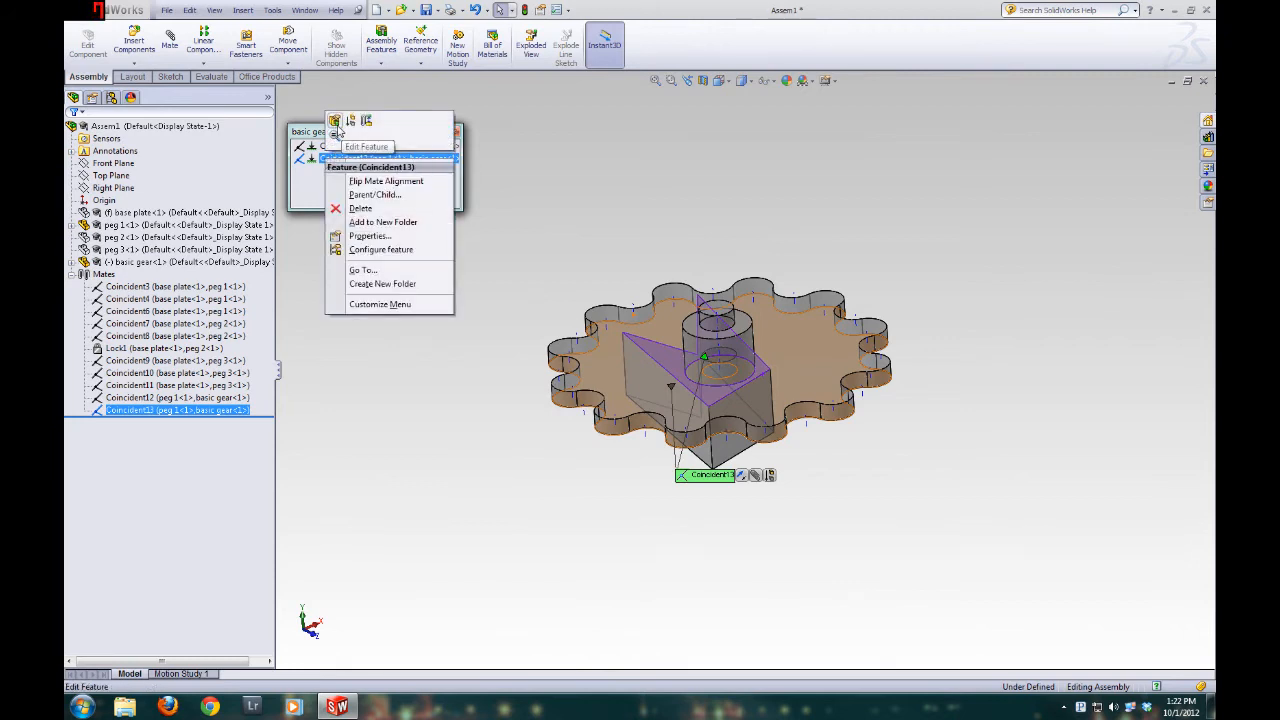
{"action": "left_click", "coordinate": [335, 121]}
{"action": "middle_click_drag", "start_coordinate": [547, 460], "coordinate": [498, 412]}
{"action": "left_click", "coordinate": [151, 209]}
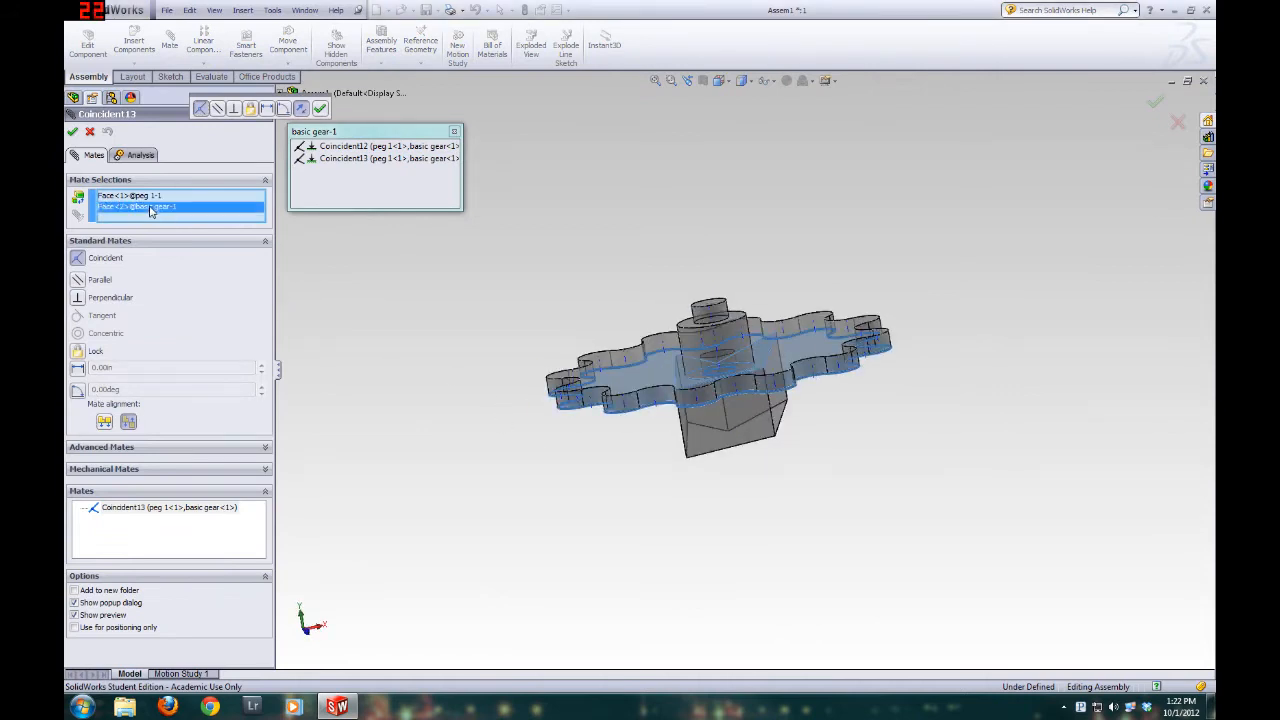
{"action": "middle_click_drag", "start_coordinate": [574, 312], "coordinate": [556, 348]}
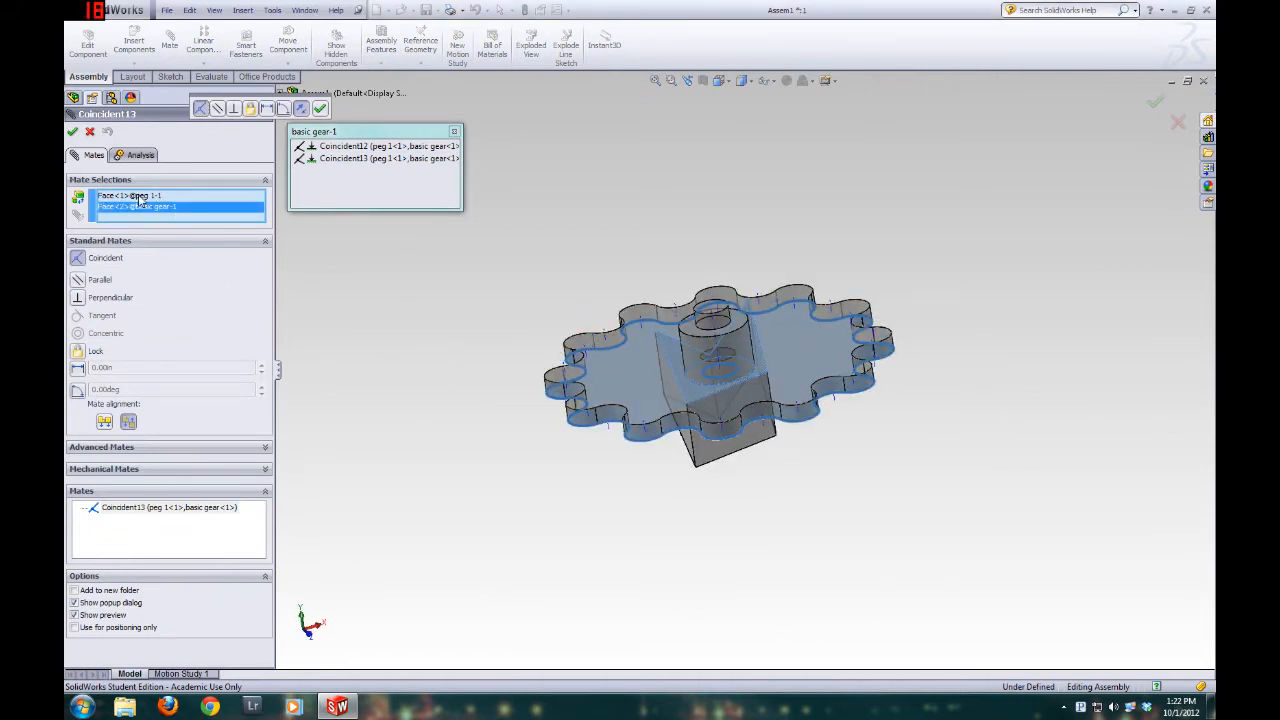
{"action": "left_click", "coordinate": [141, 197]}
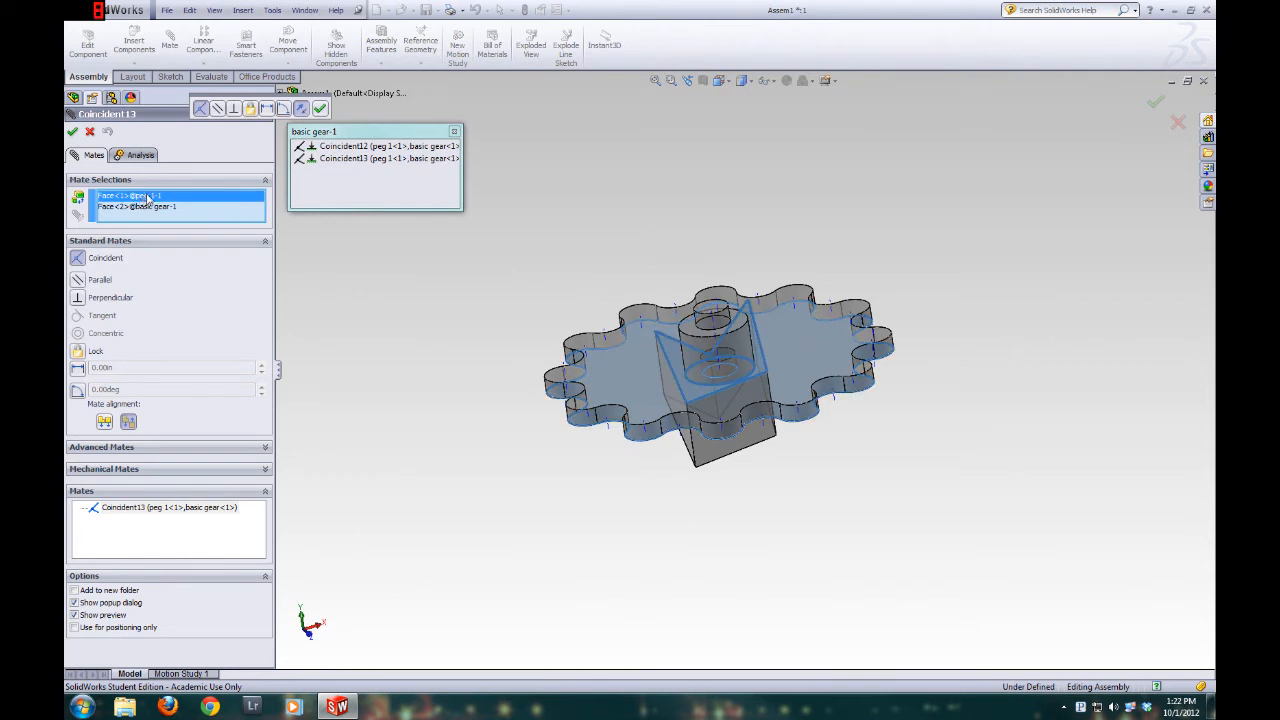
{"action": "key", "text": "Delete"}
Mate the basic gear's bottom face coincident with the shoulder face of peg 1's larger cylinder, and leave the mate editor
{"action": "middle_click_drag", "start_coordinate": [712, 290], "coordinate": [736, 344]}
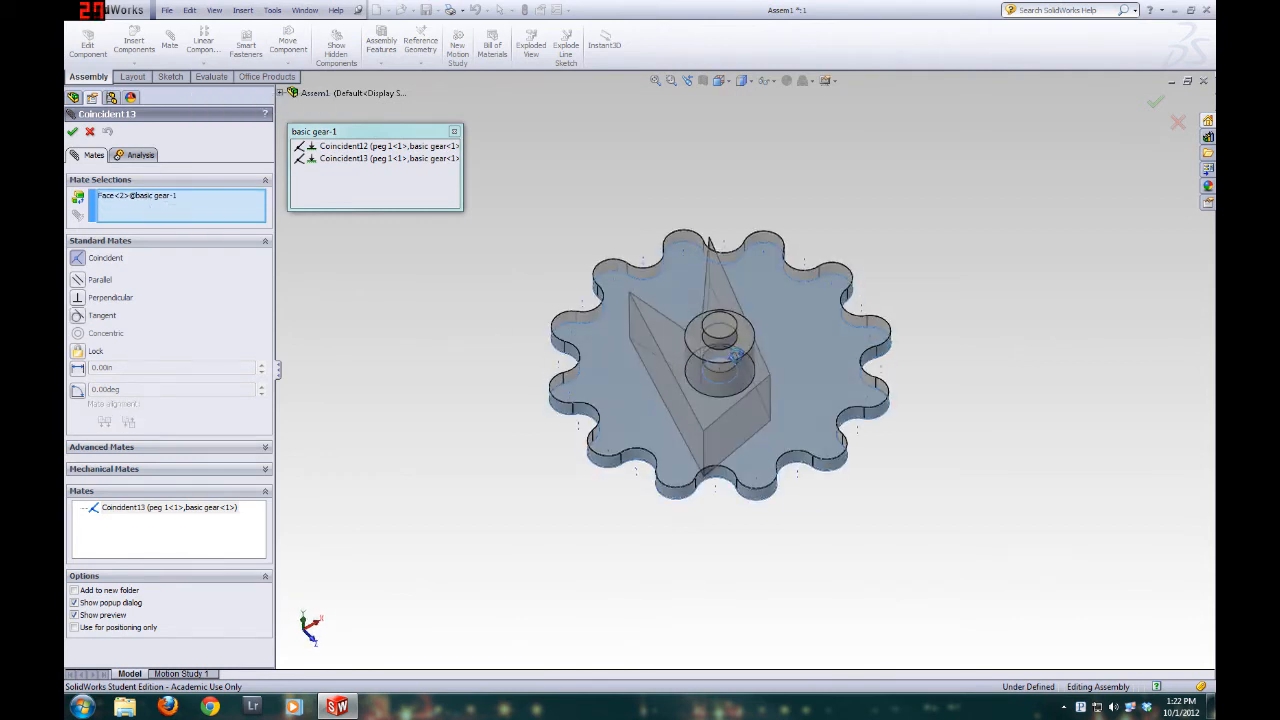
{"action": "left_click", "coordinate": [744, 344]}
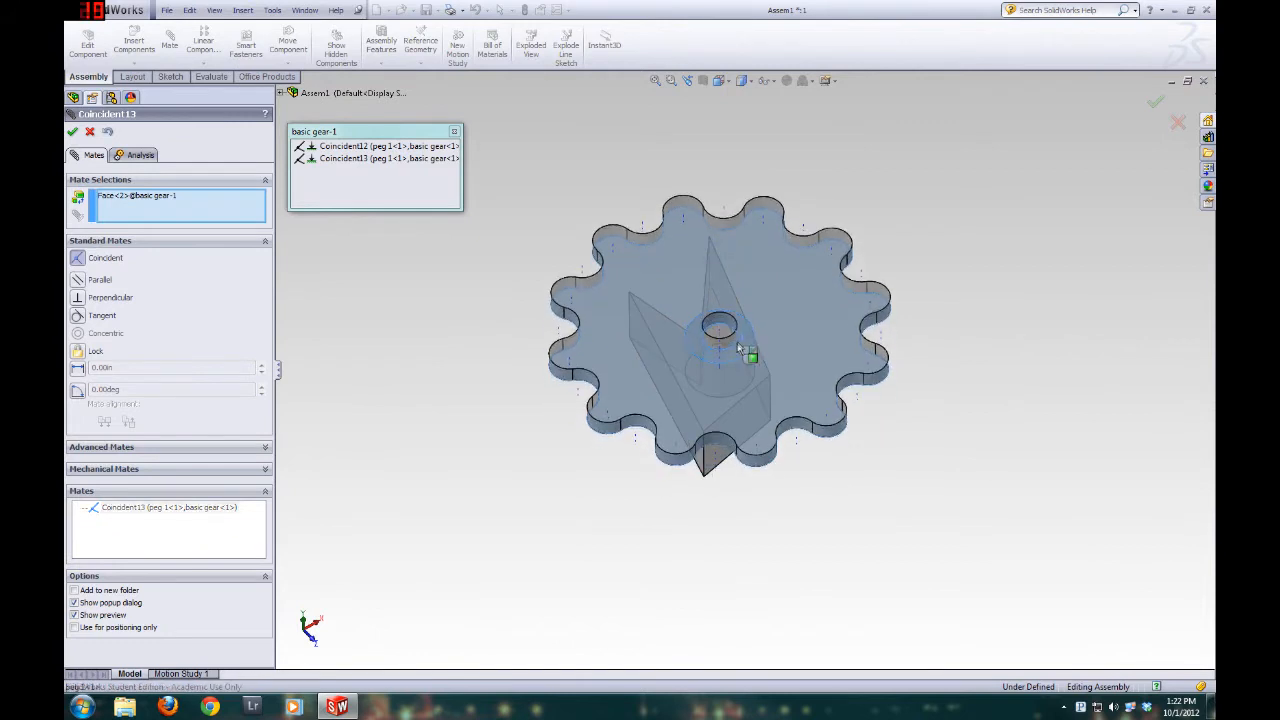
{"action": "middle_click_drag", "start_coordinate": [676, 392], "coordinate": [636, 286]}
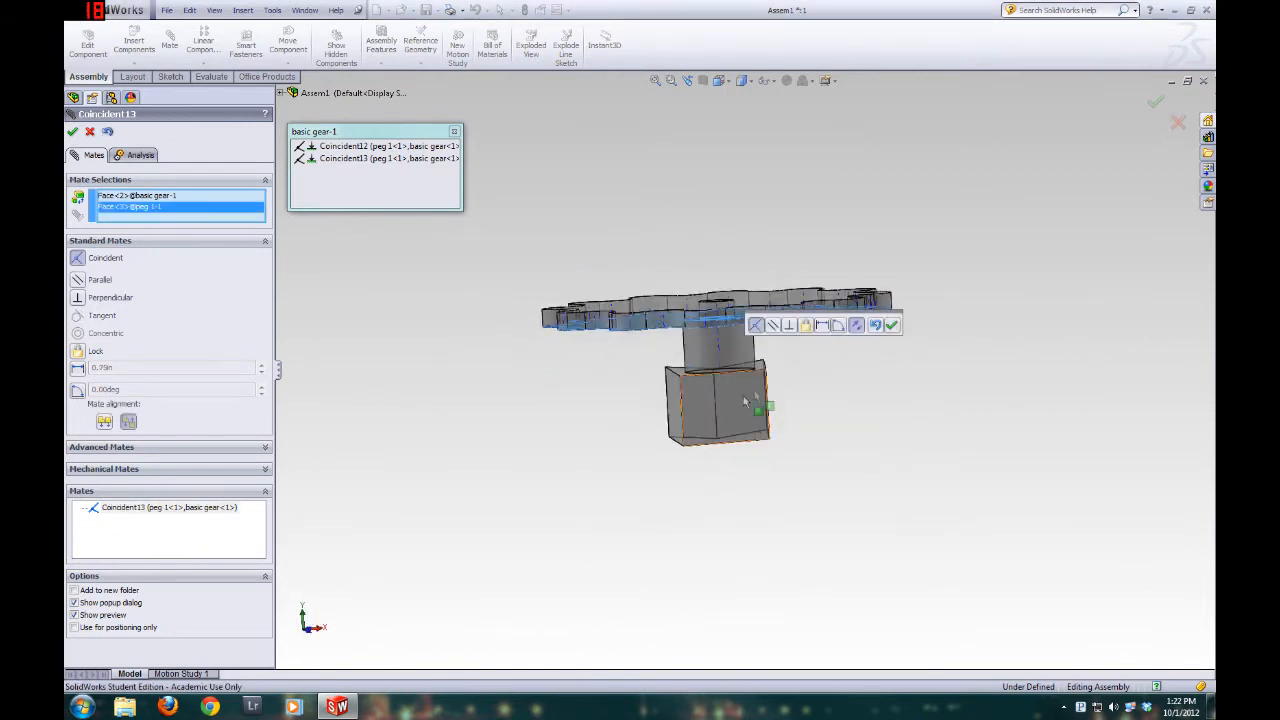
{"action": "scroll", "coordinate": [770, 348], "scroll_direction": "down", "scroll_amount": 4}
{"action": "scroll", "coordinate": [518, 275], "scroll_direction": "down", "scroll_amount": 1}
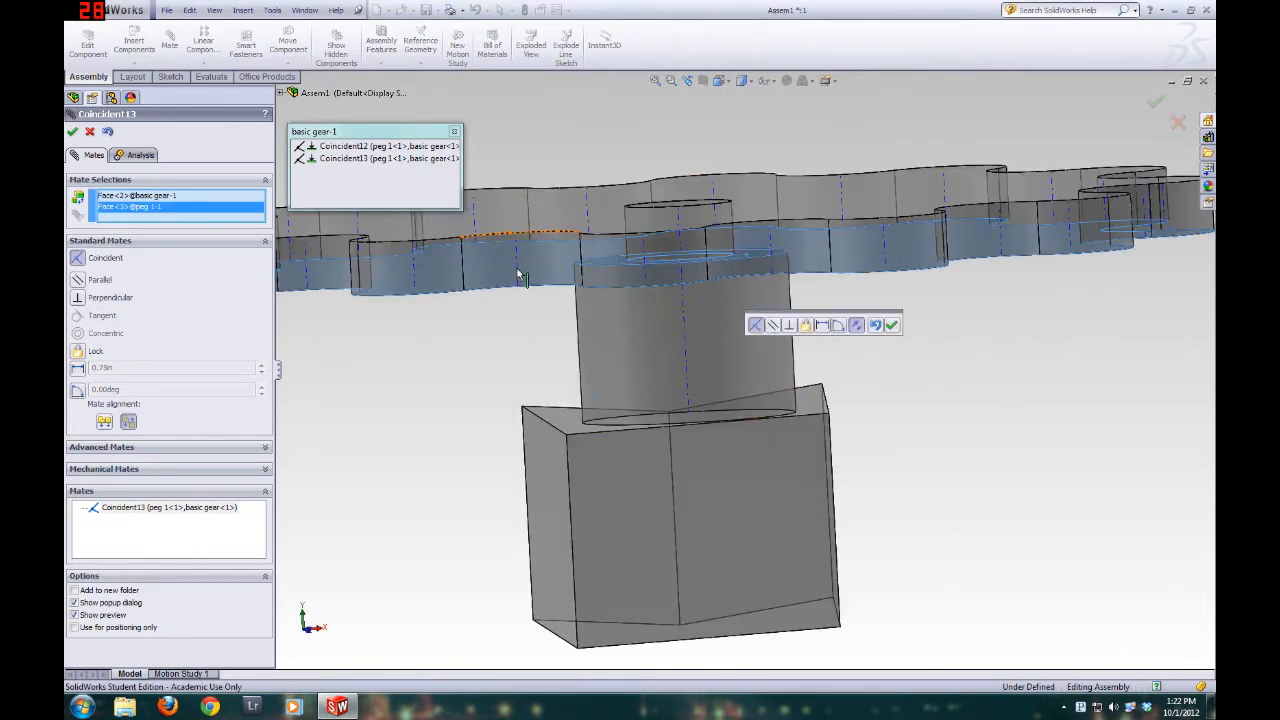
{"action": "left_click", "coordinate": [891, 326]}
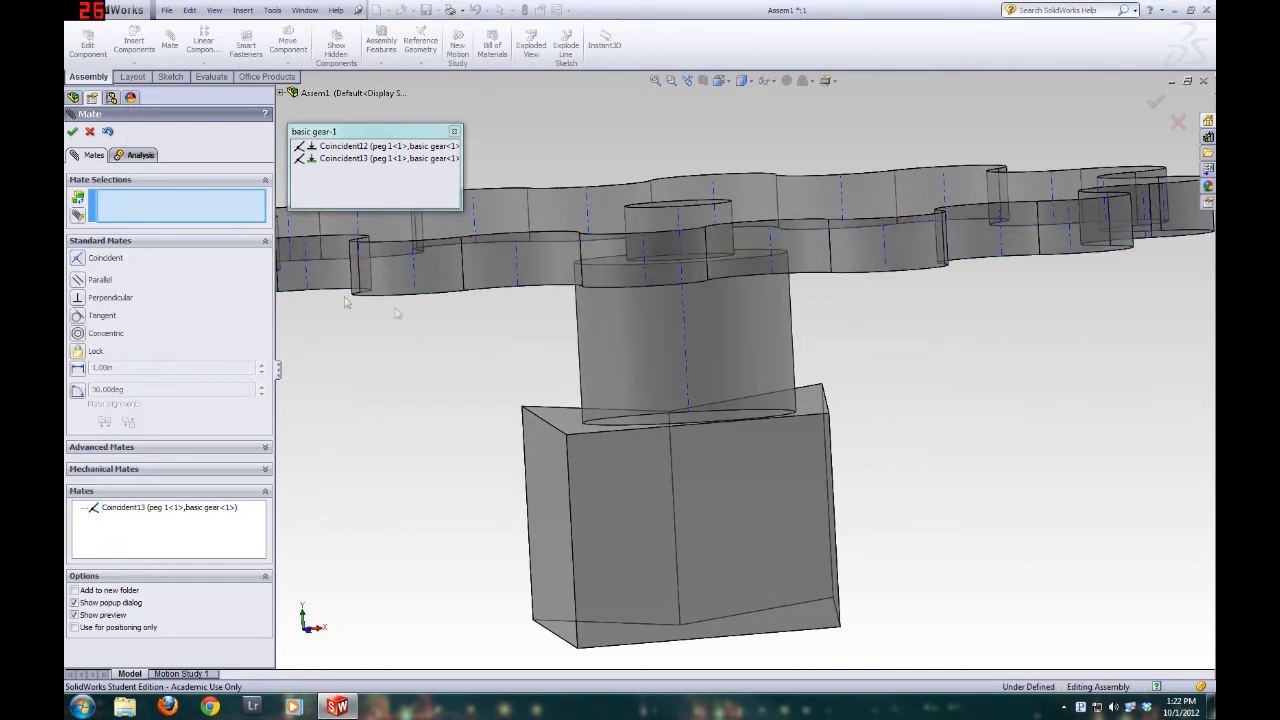
{"action": "scroll", "coordinate": [642, 362], "scroll_direction": "up", "scroll_amount": 2}
{"action": "scroll", "coordinate": [638, 366], "scroll_direction": "down", "scroll_amount": 1}
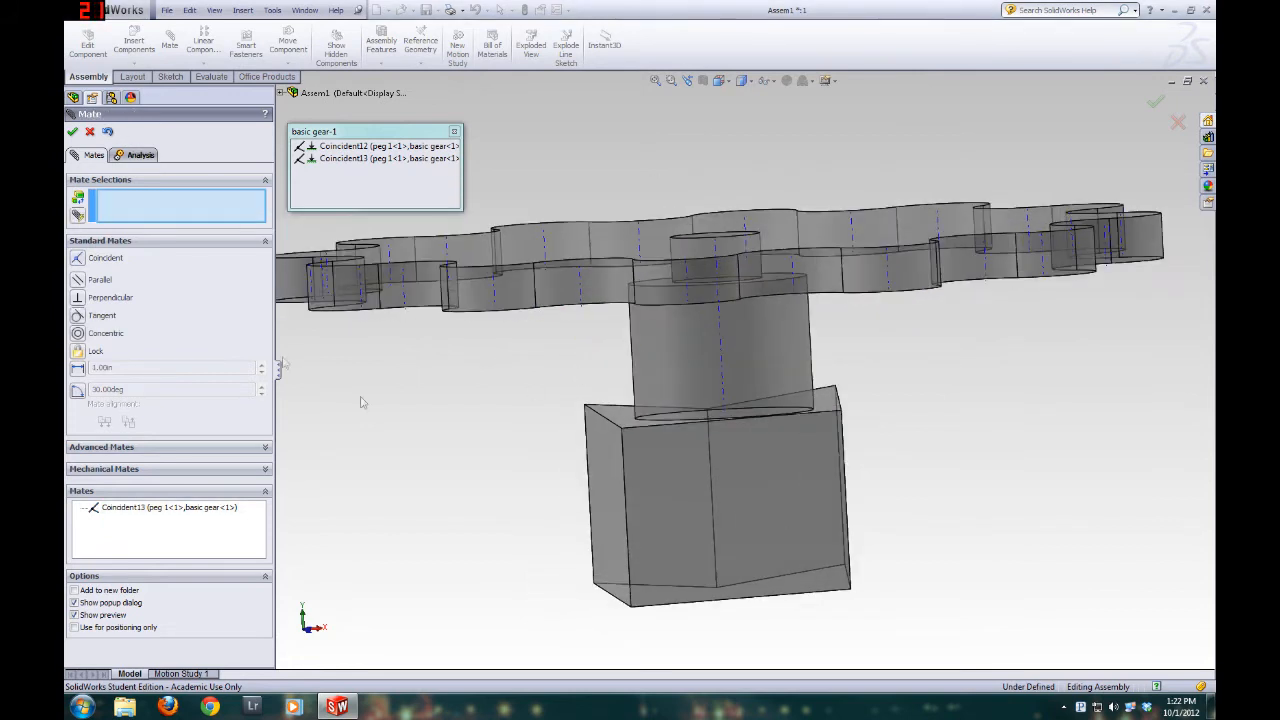
{"action": "left_click", "coordinate": [90, 133]}
Change the coincident mate between the gear's bottom face and peg 1's shoulder into a Distance mate of 0.125 in
{"action": "middle_click_drag", "start_coordinate": [723, 509], "coordinate": [701, 385]}
{"action": "scroll", "coordinate": [705, 372], "scroll_direction": "down", "scroll_amount": 3}
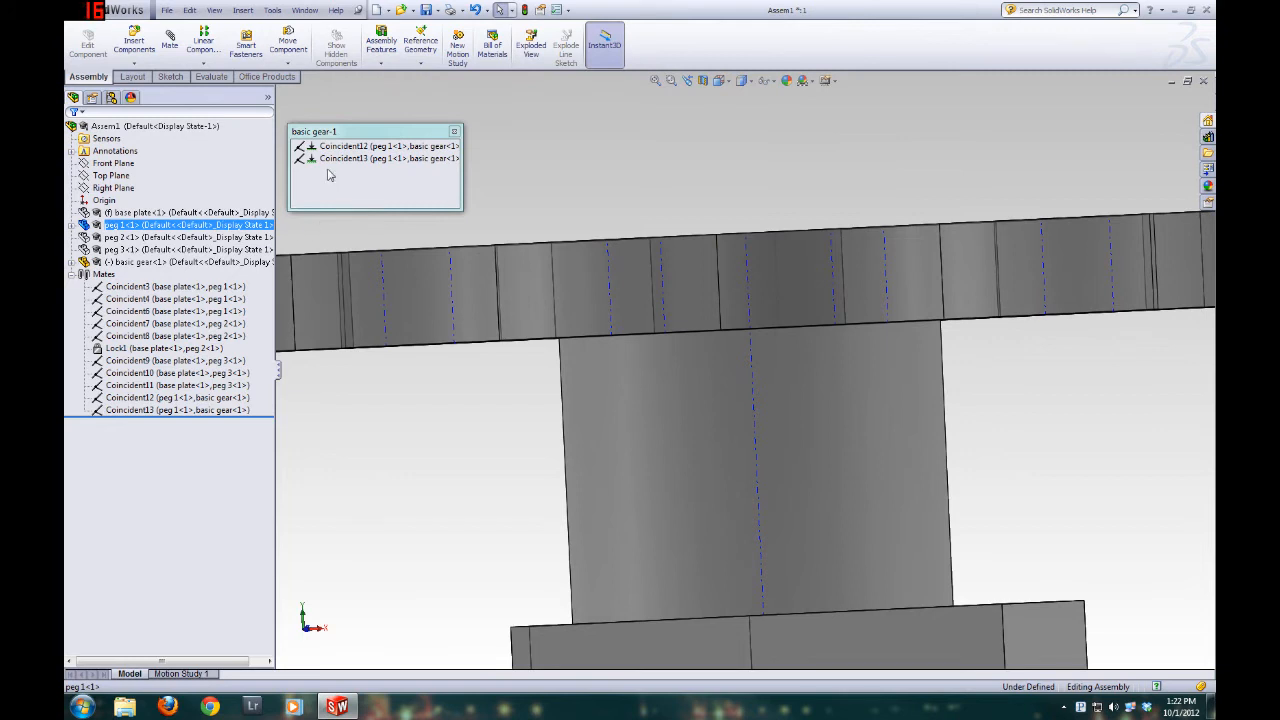
{"action": "left_click", "coordinate": [360, 159]}
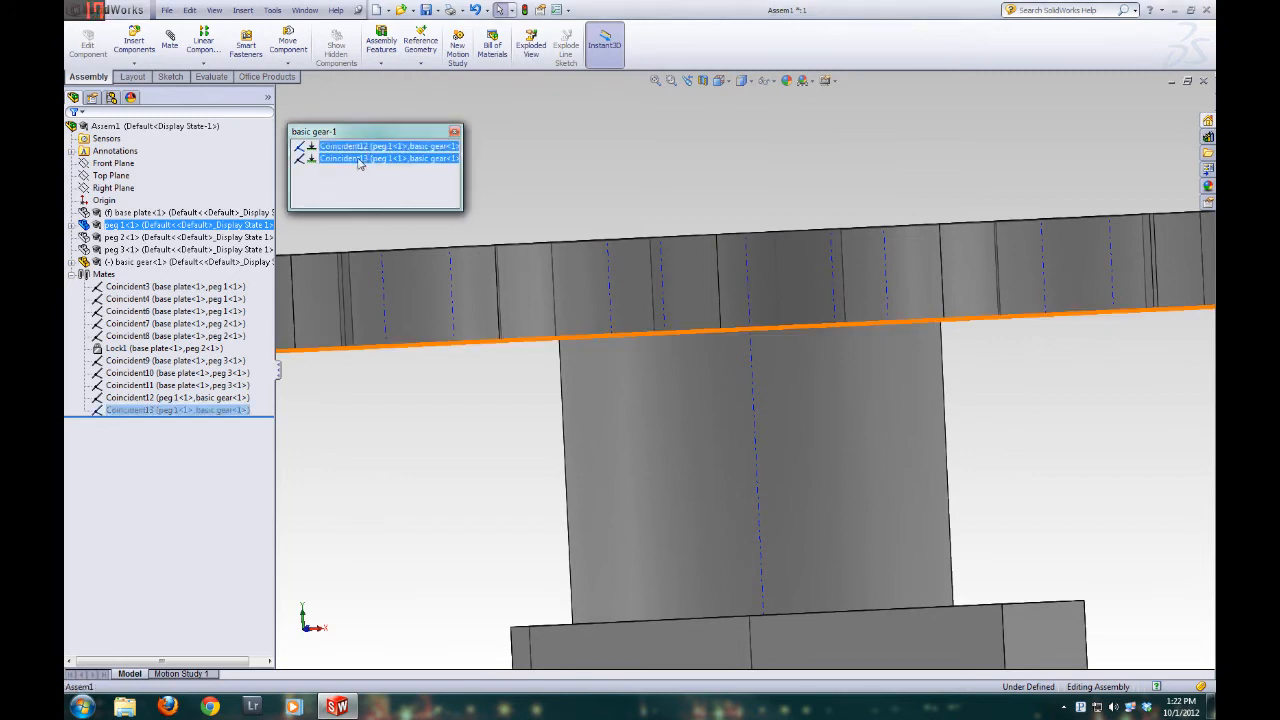
{"action": "right_click", "coordinate": [360, 161]}
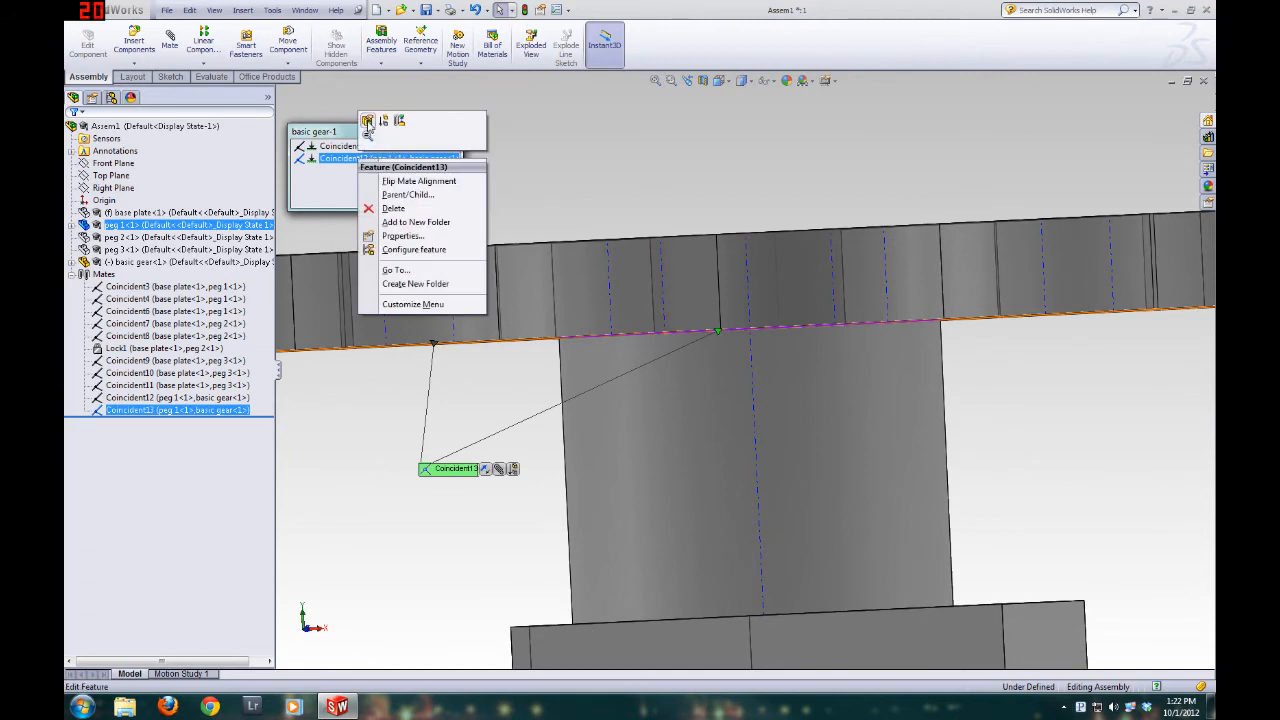
{"action": "left_click", "coordinate": [367, 121]}
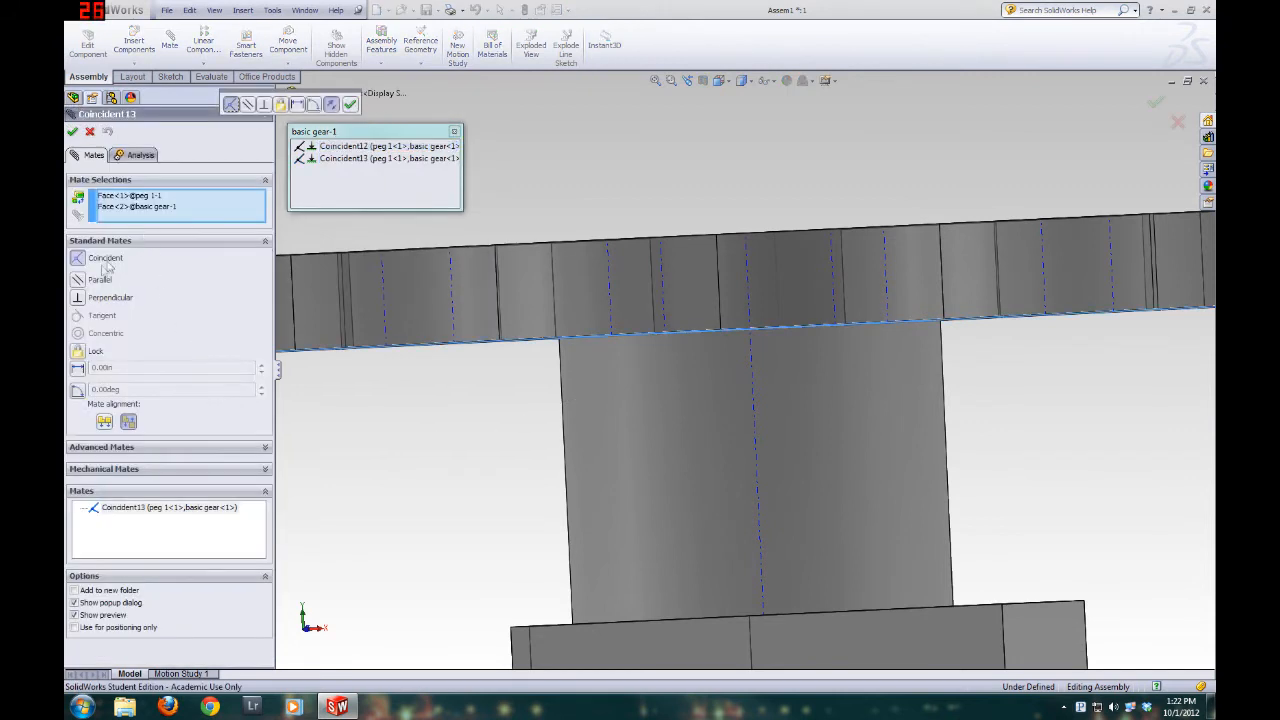
{"action": "left_click", "coordinate": [78, 368]}
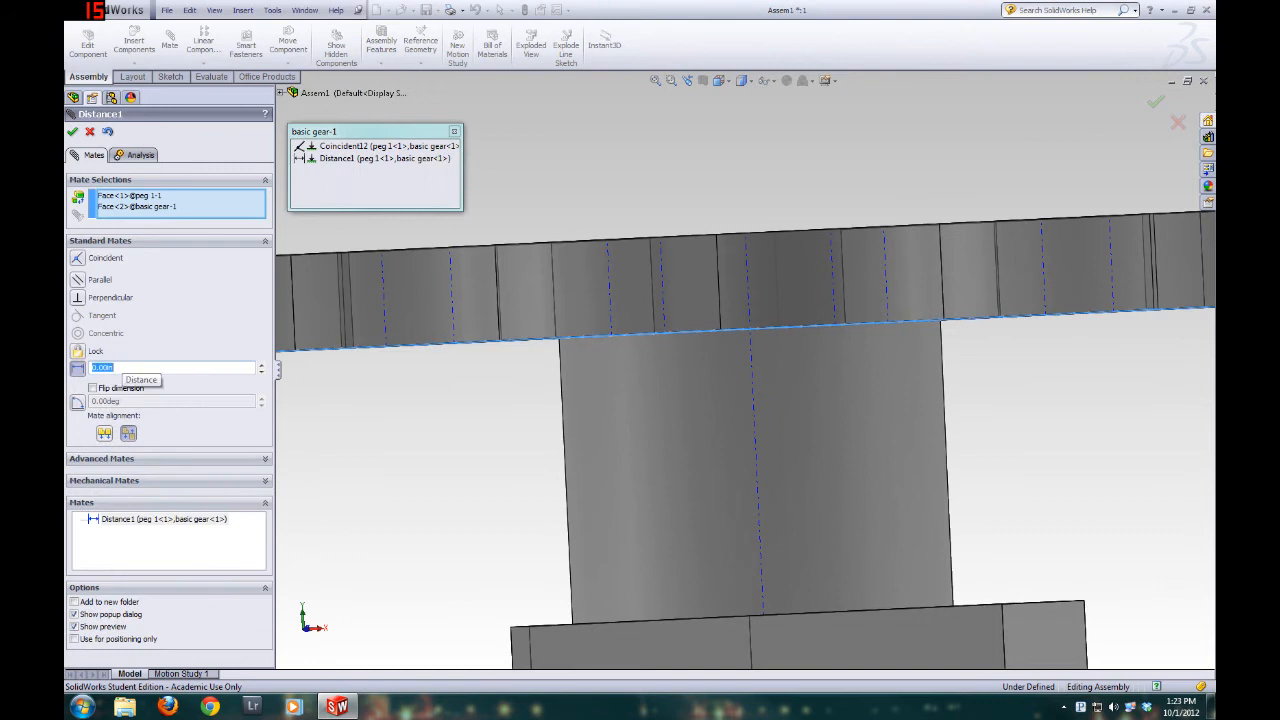
{"action": "type", "text": ".125"}
{"action": "key", "text": "Return"}
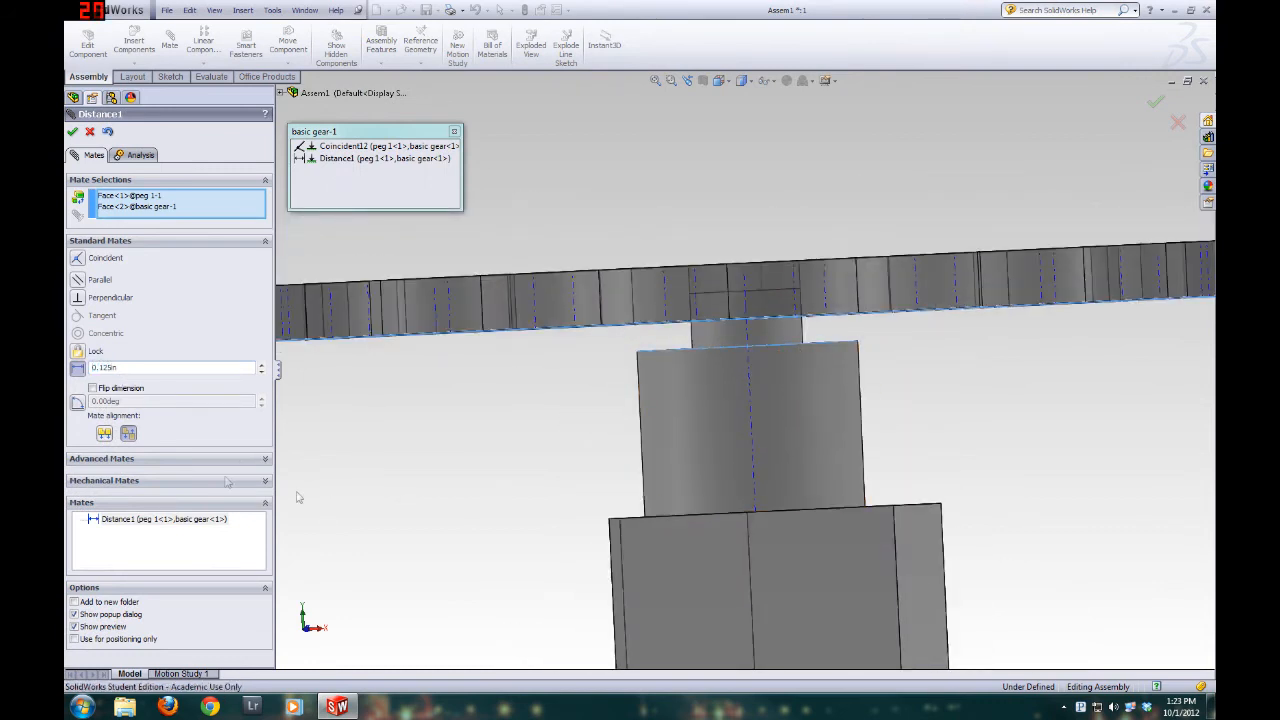
{"action": "left_click", "coordinate": [104, 434]}
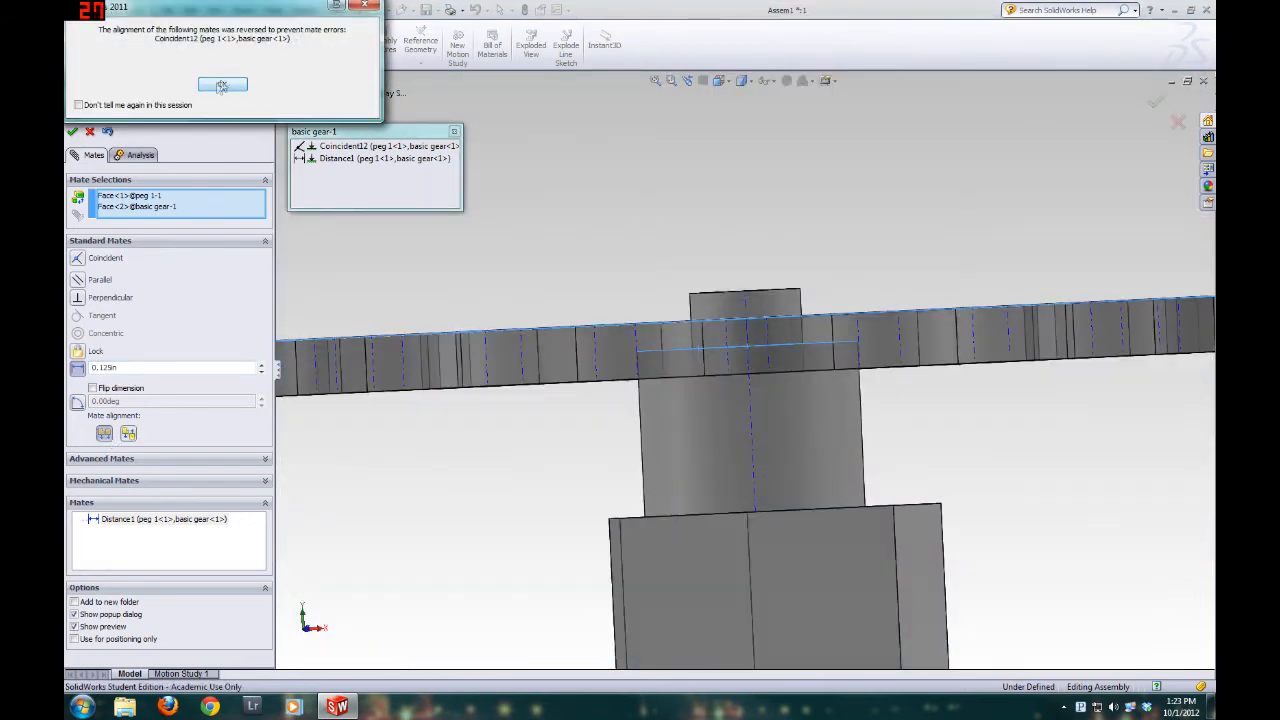
{"action": "left_click", "coordinate": [222, 85]}
{"action": "left_click", "coordinate": [128, 434]}
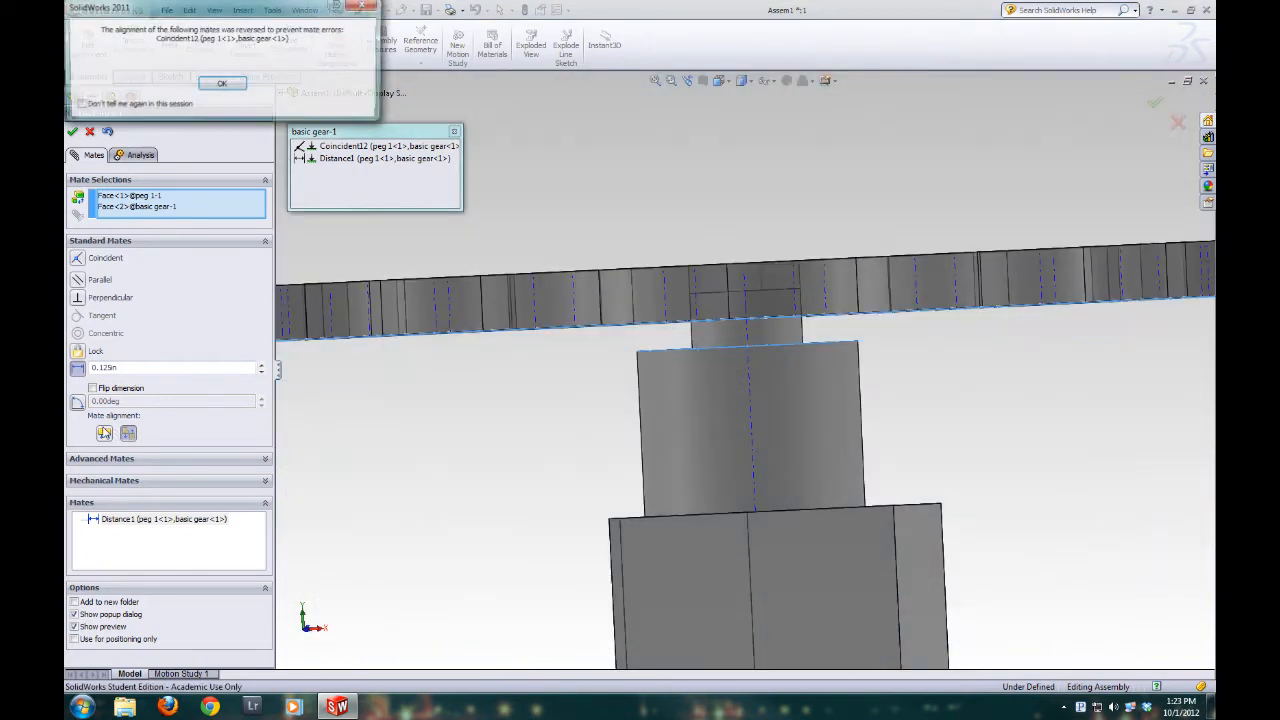
{"action": "left_click", "coordinate": [222, 85]}
Try the flipped dimension direction and the opposite alignment on the gear's 0.125 in distance mate, and return to the original orientation
{"action": "left_click", "coordinate": [93, 388]}
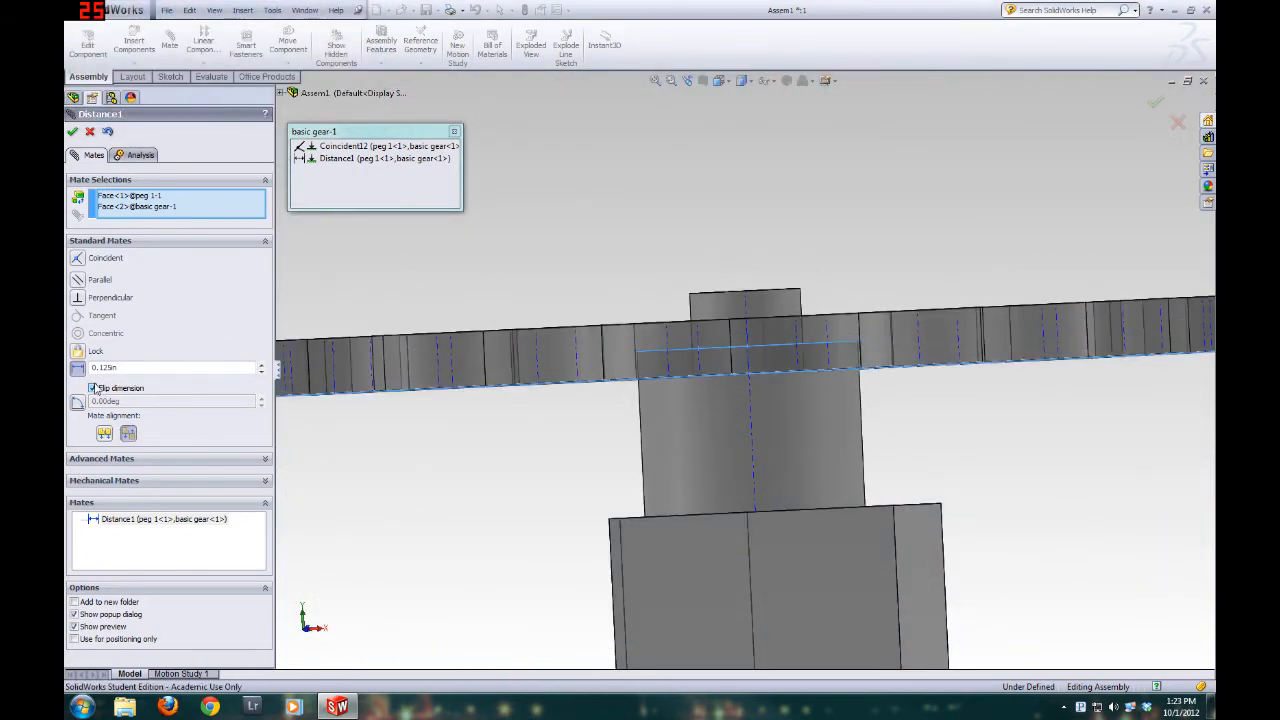
{"action": "left_click", "coordinate": [93, 388]}
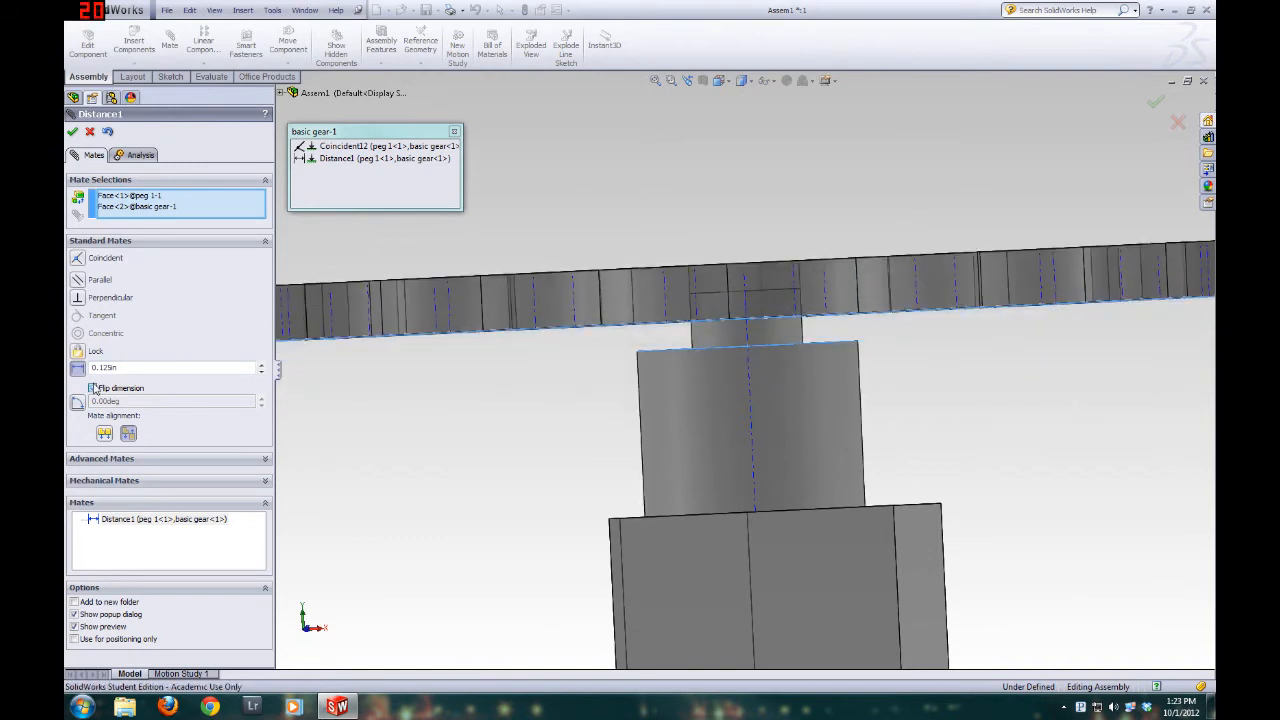
{"action": "left_click", "coordinate": [128, 435]}
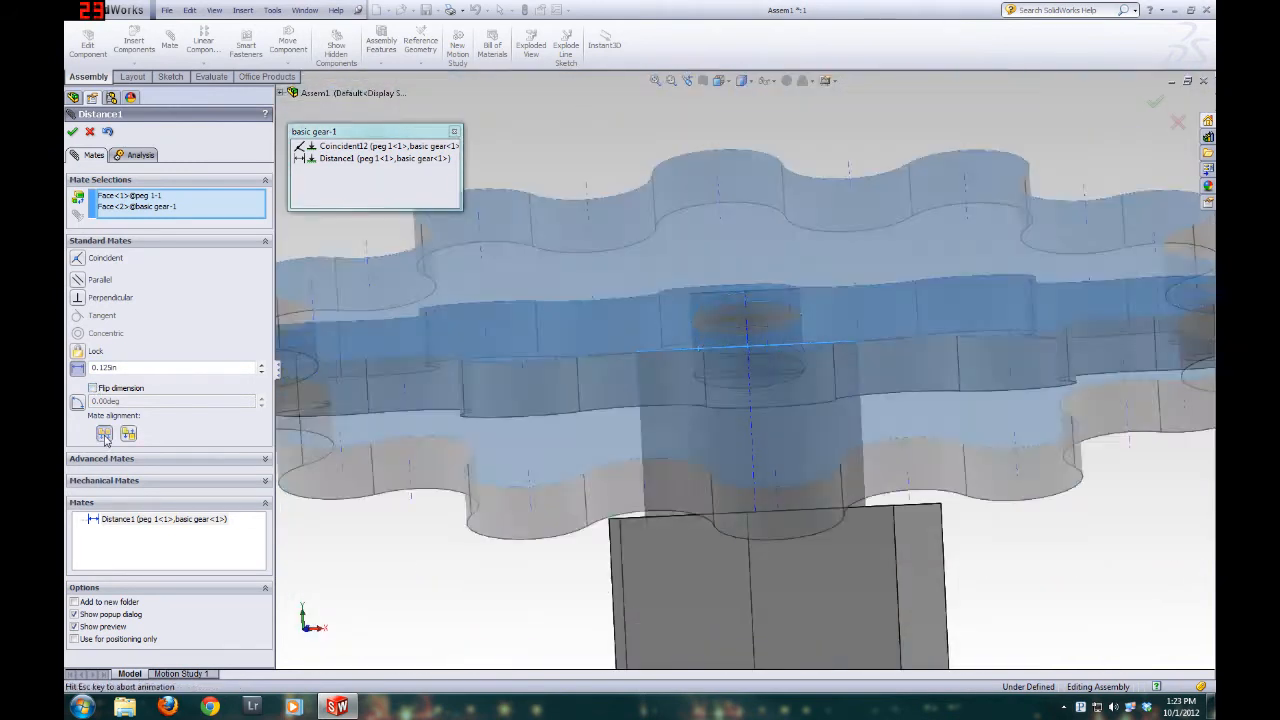
{"action": "key", "text": "Return"}
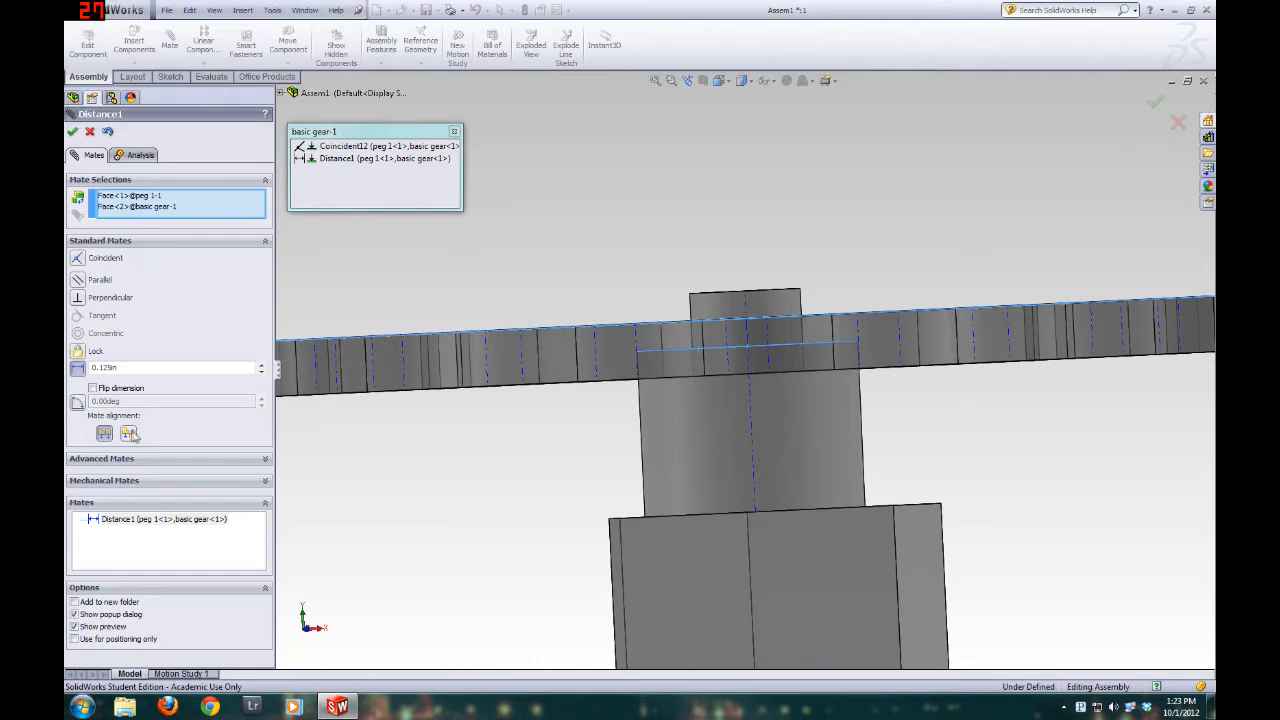
{"action": "left_click", "coordinate": [125, 433]}
{"action": "left_click_drag", "start_coordinate": [189, 13], "coordinate": [421, 147]}
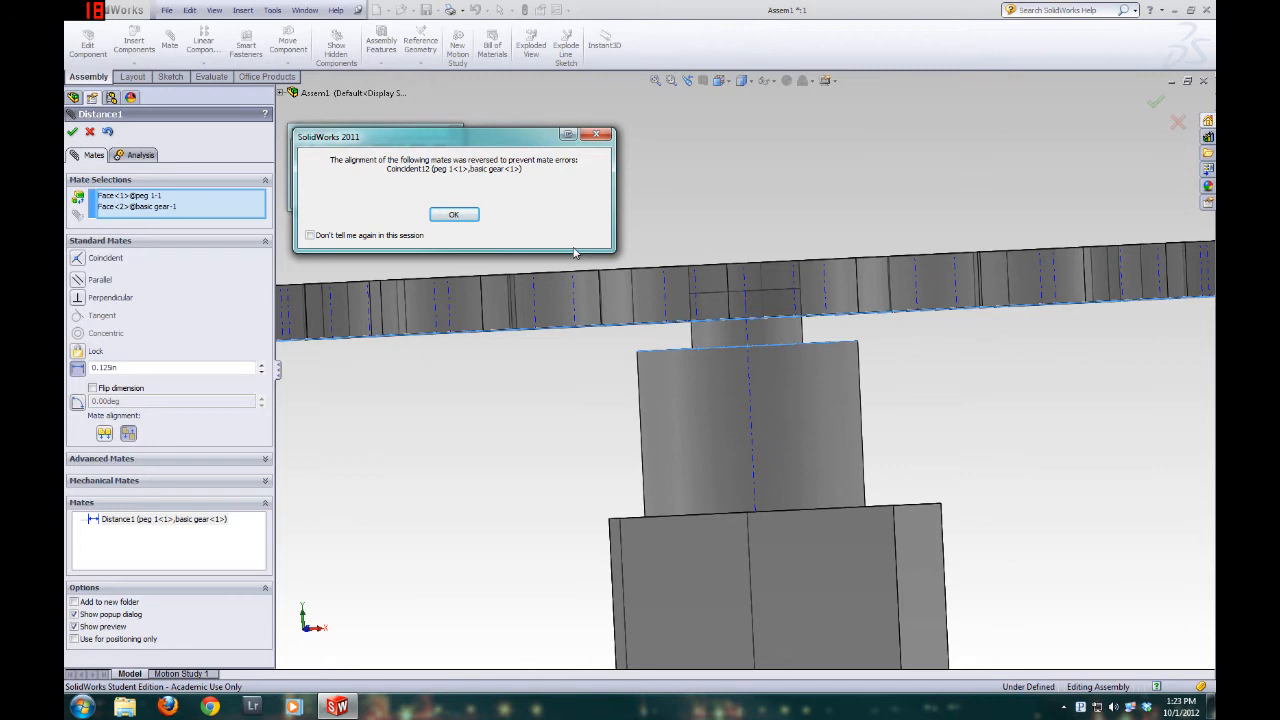
{"action": "left_click", "coordinate": [472, 216]}
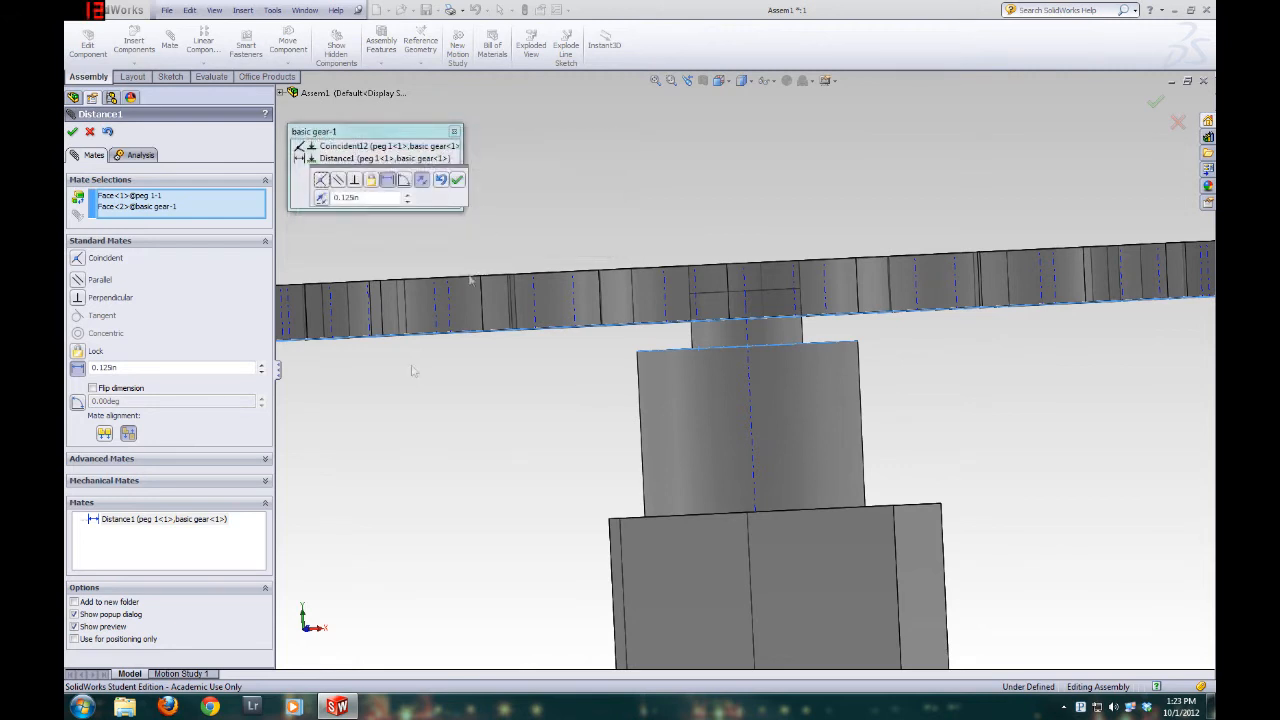
Try a distance of 0.5 in between the gear's bottom face and peg 1's shoulder, with the dimension flipped
{"action": "middle_click_drag", "start_coordinate": [745, 305], "coordinate": [521, 398]}
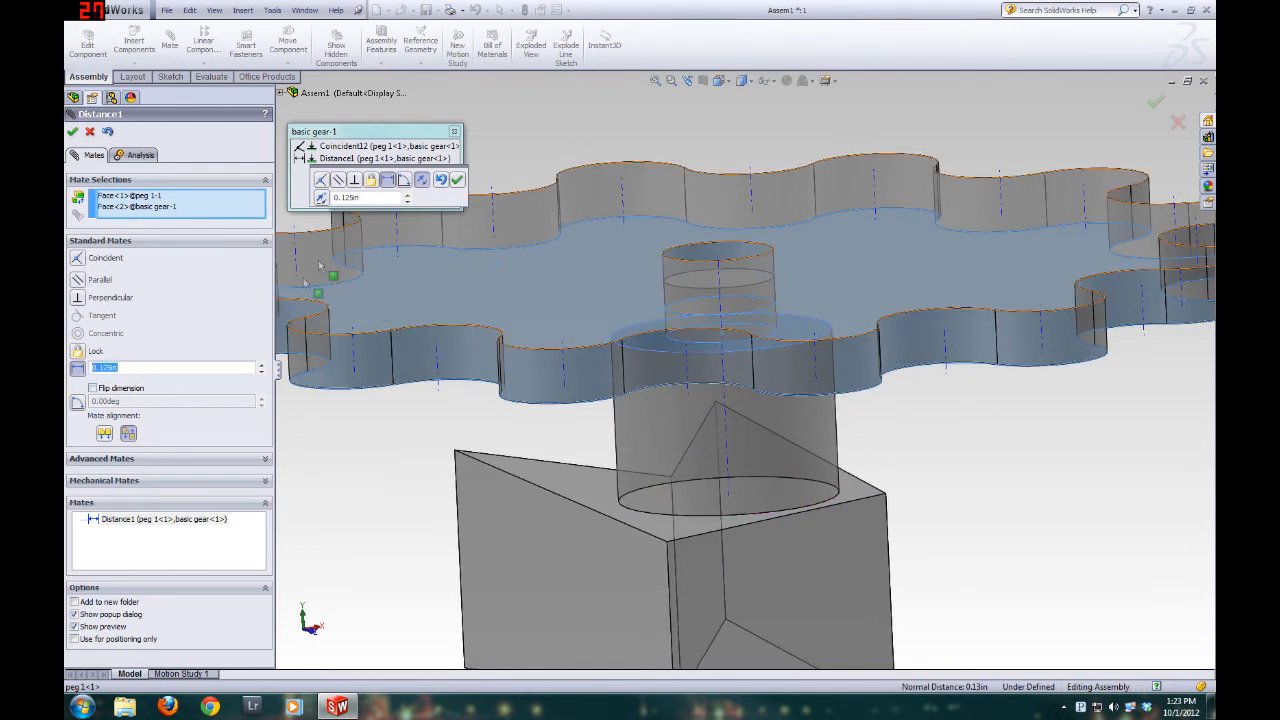
{"action": "middle_click_drag", "start_coordinate": [363, 434], "coordinate": [535, 423]}
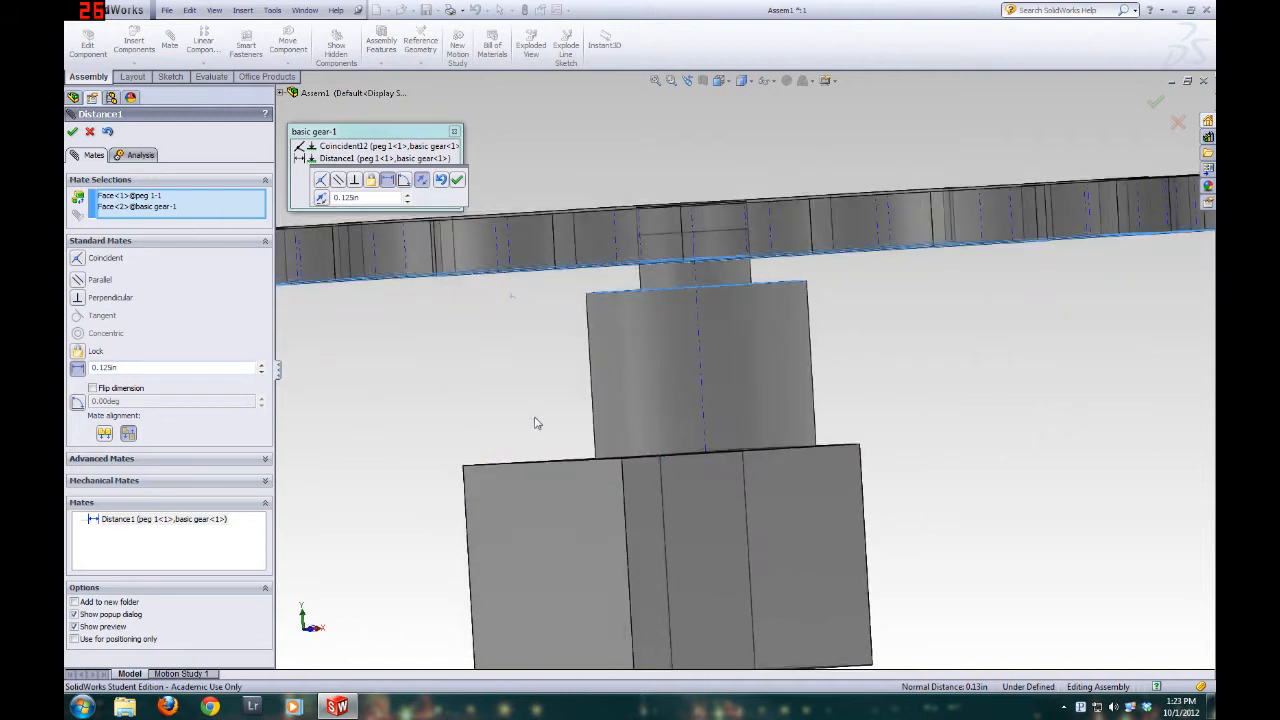
{"action": "scroll", "coordinate": [521, 447], "scroll_direction": "up", "scroll_amount": 3}
{"action": "type", "text": "0.5"}
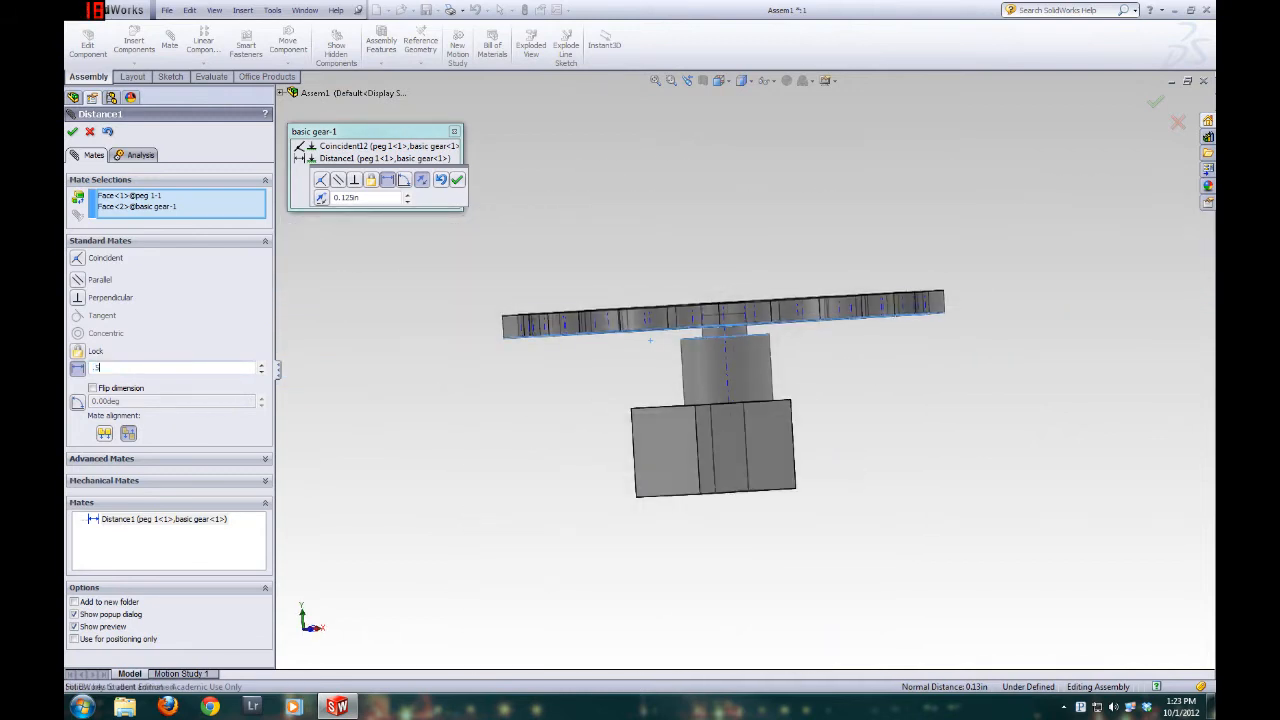
{"action": "key", "text": "Return"}
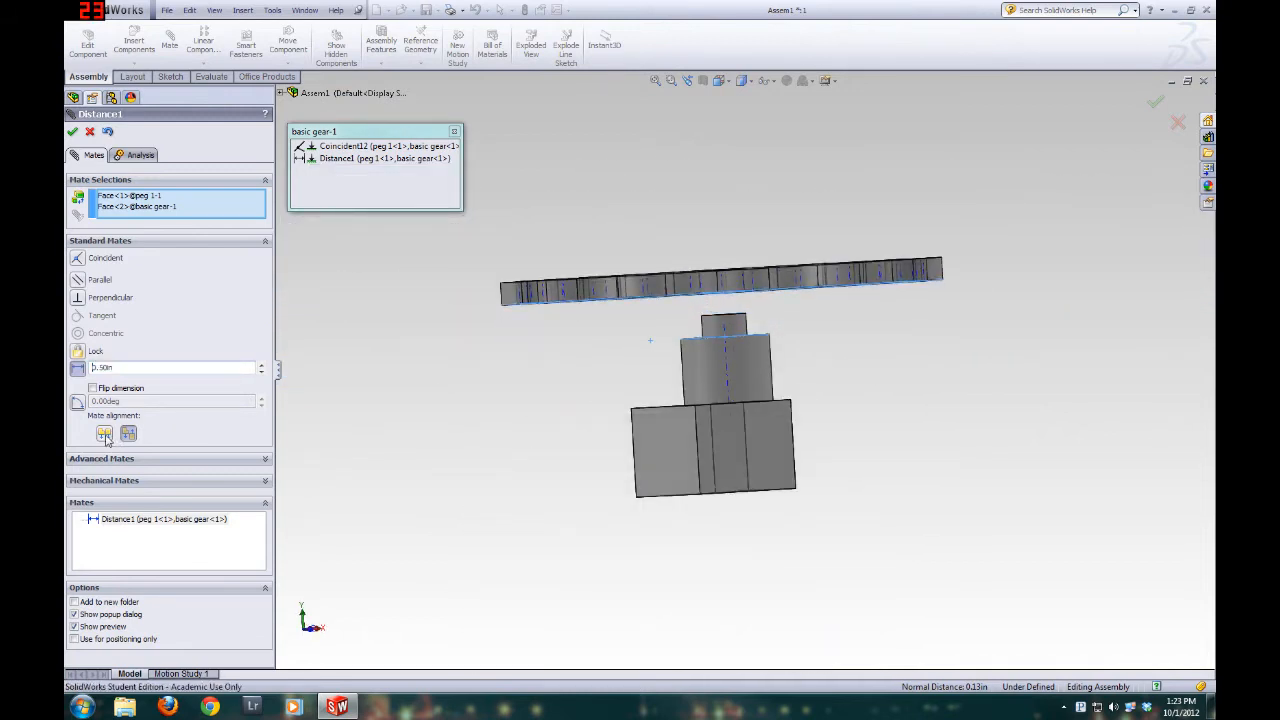
{"action": "left_click", "coordinate": [92, 389]}
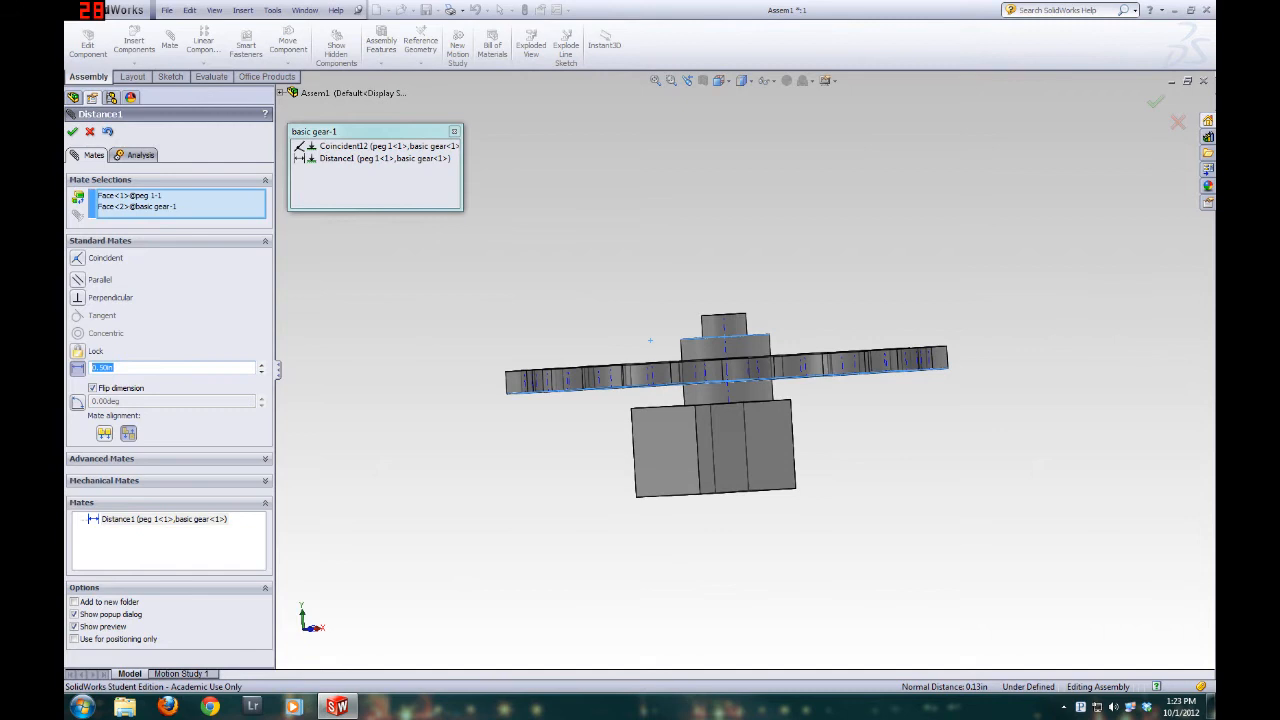
{"action": "key", "text": "Return"}
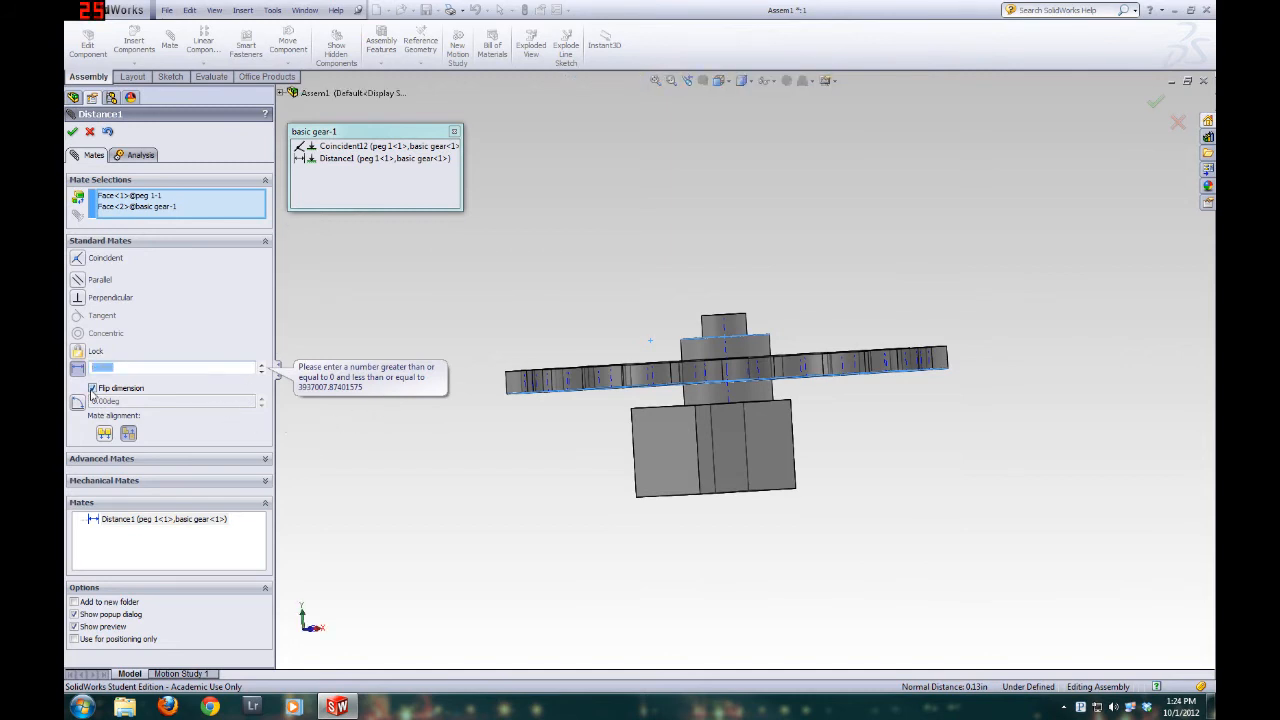
Change the gear-to-peg 1 distance mate back to Coincident, accept it, and leave the mate editor and the isolated mates view
{"action": "left_click", "coordinate": [92, 389]}
{"action": "left_click", "coordinate": [79, 264]}
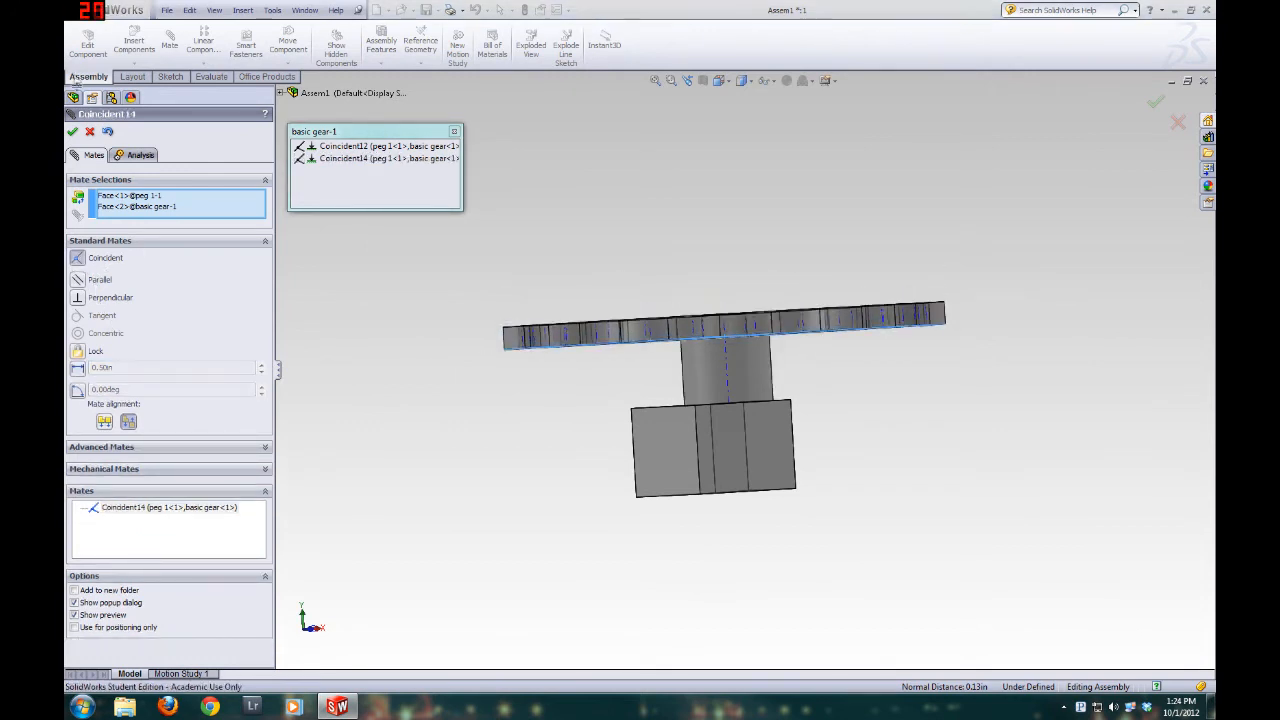
{"action": "left_click", "coordinate": [73, 133]}
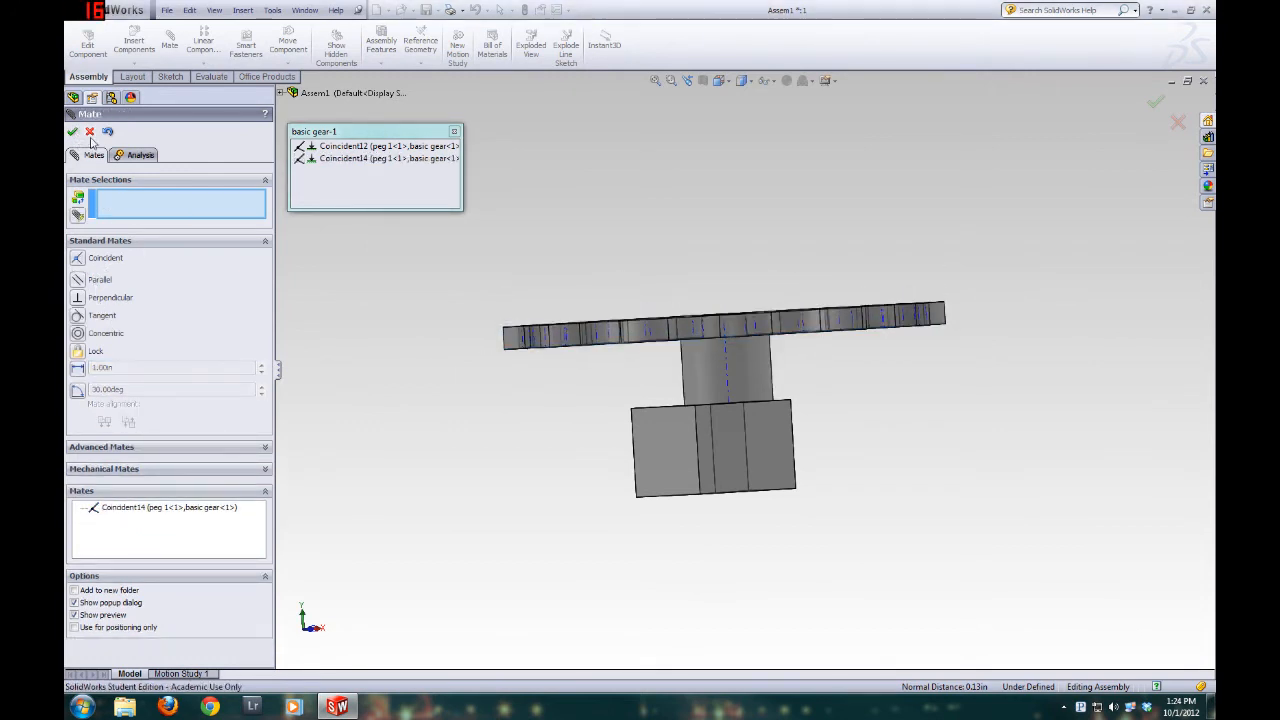
{"action": "left_click", "coordinate": [89, 132]}
{"action": "key", "text": "ctrl+7"}
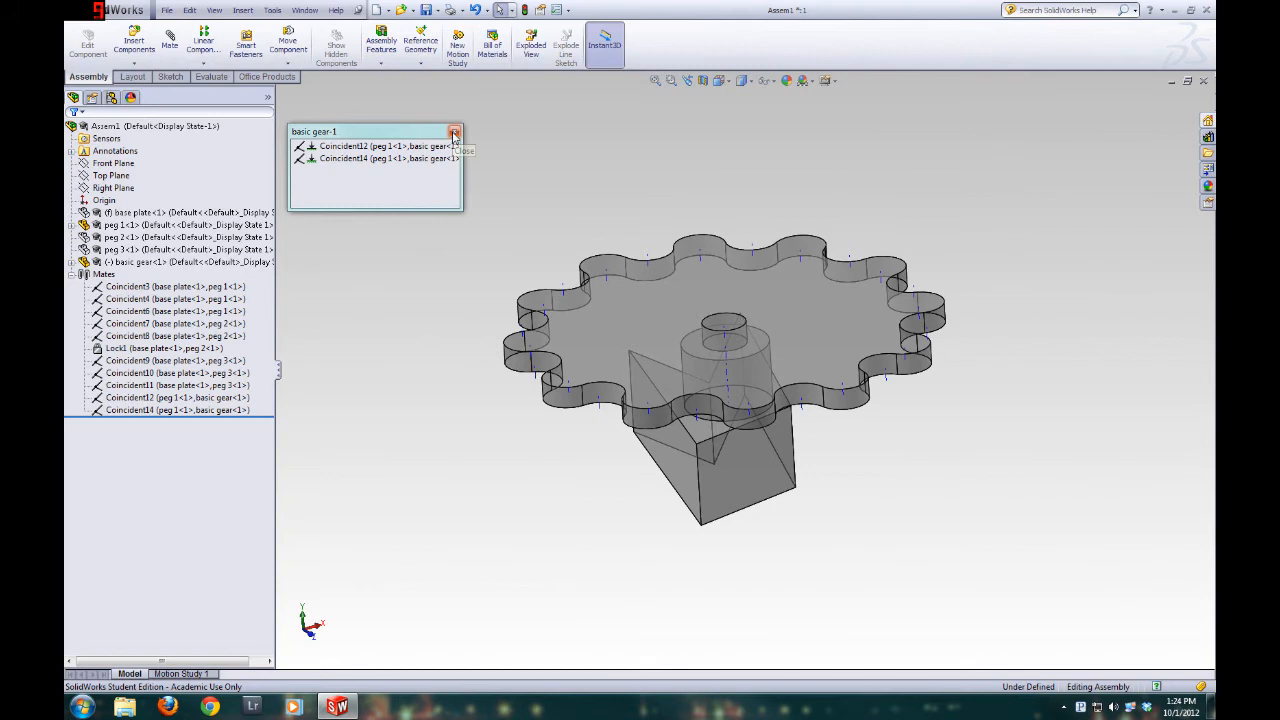
{"action": "left_click", "coordinate": [454, 133]}
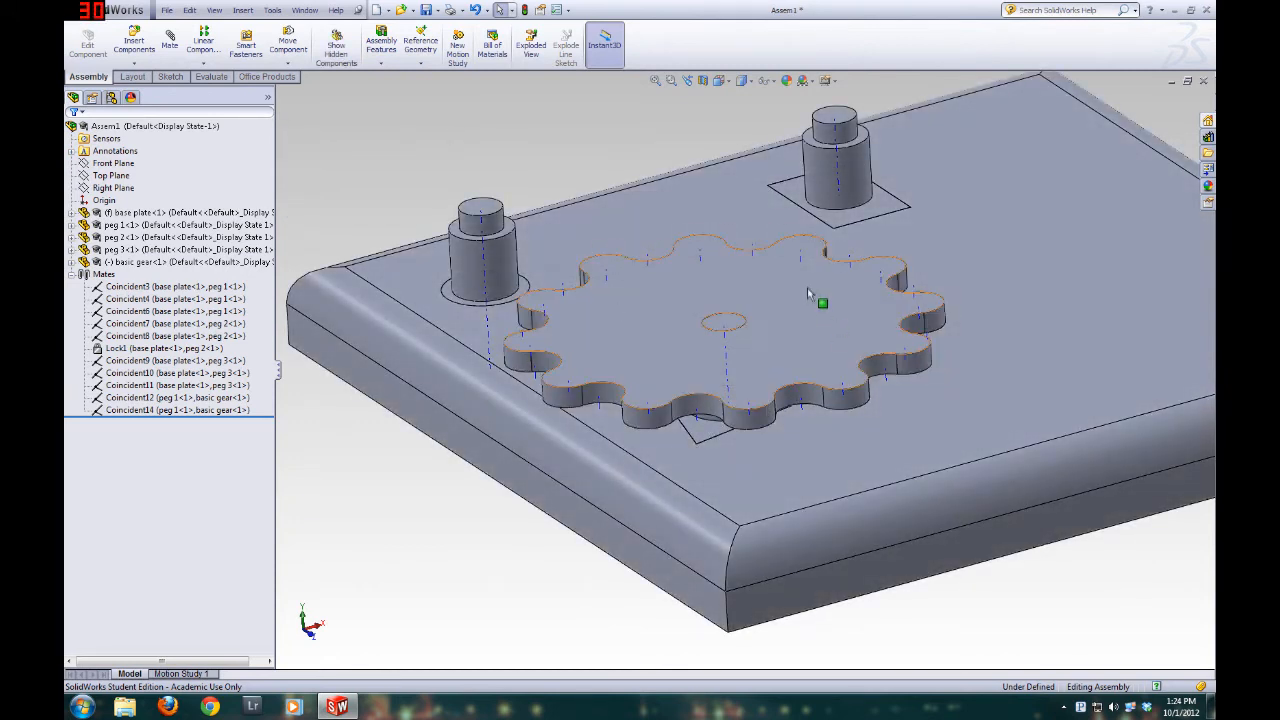
Locate the basic gear and its mates in the assembly tree, collapse the Mates folder and clear the selection
{"action": "left_click", "coordinate": [655, 357]}
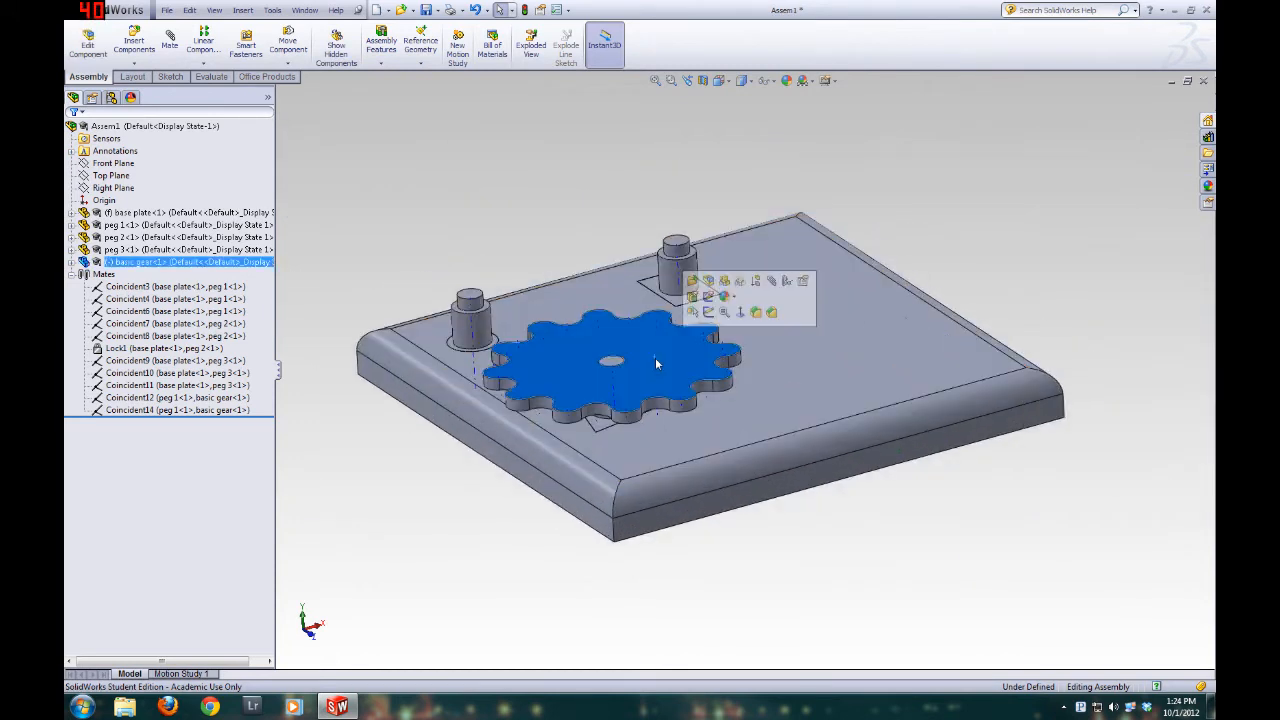
{"action": "left_click", "coordinate": [165, 229], "text": "ctrl"}
{"action": "left_click", "coordinate": [140, 261]}
{"action": "right_click", "coordinate": [140, 261]}
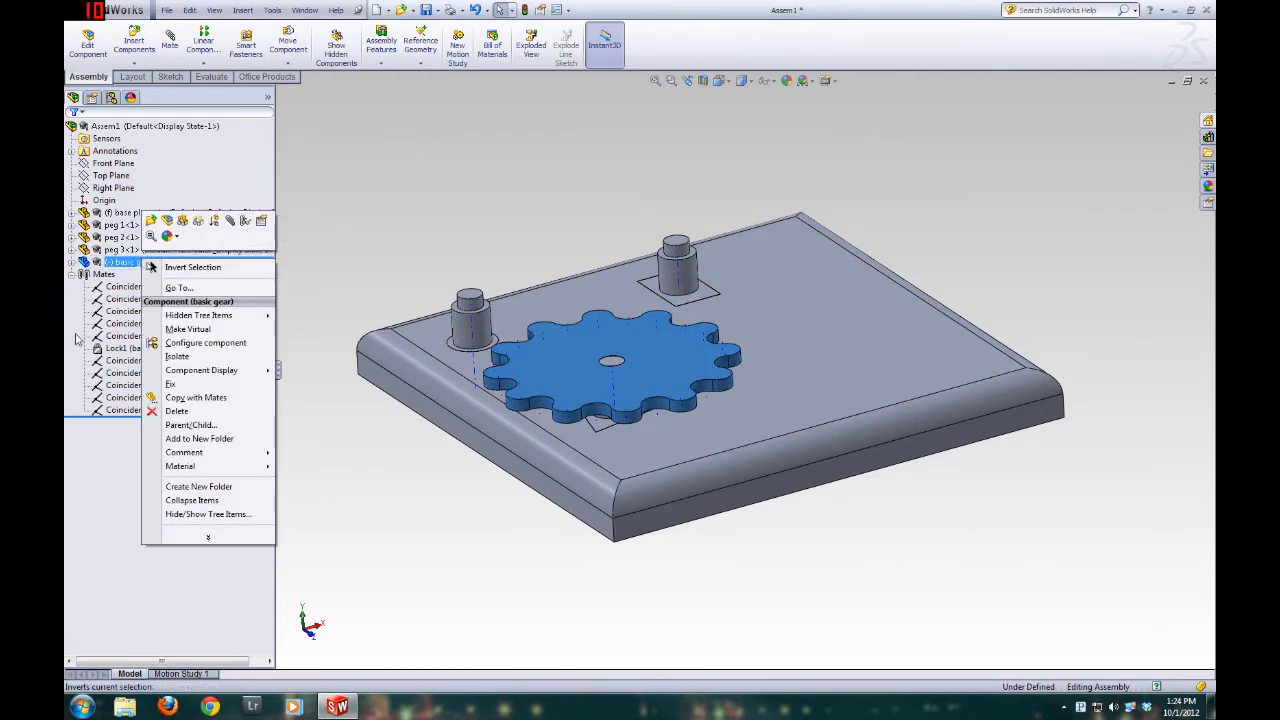
{"action": "left_click", "coordinate": [248, 221]}
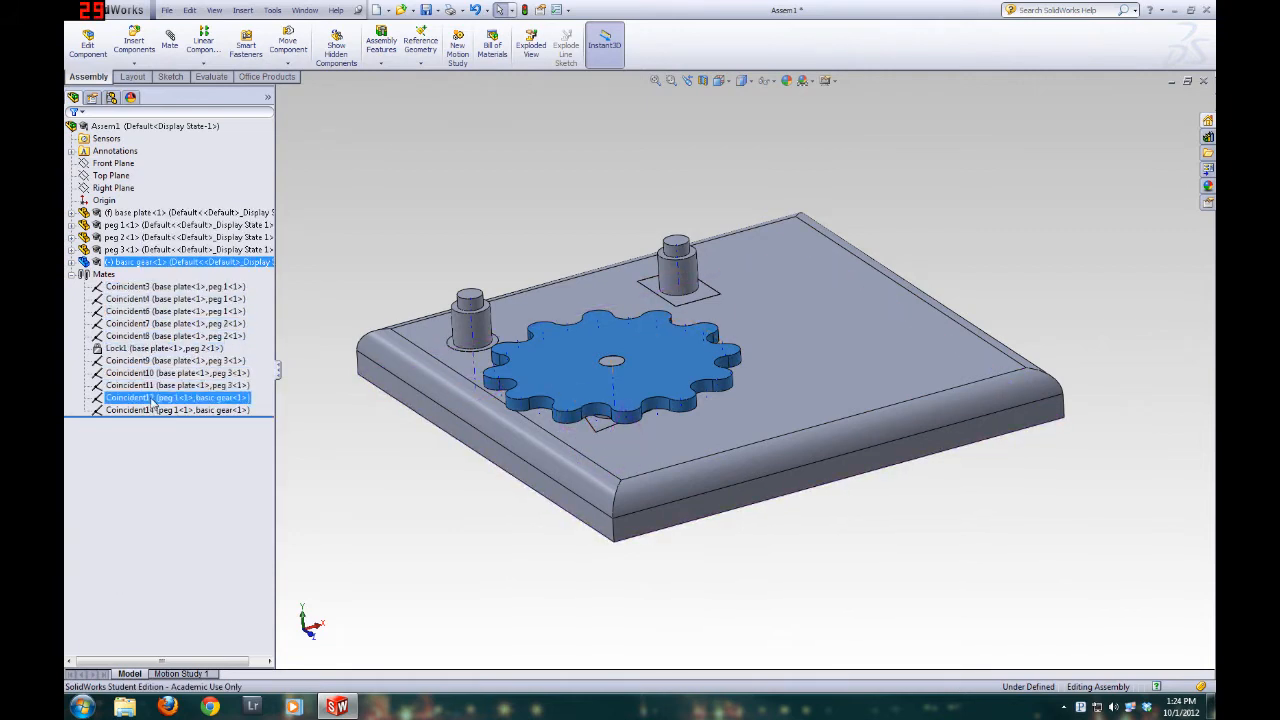
{"action": "left_click", "coordinate": [71, 278]}
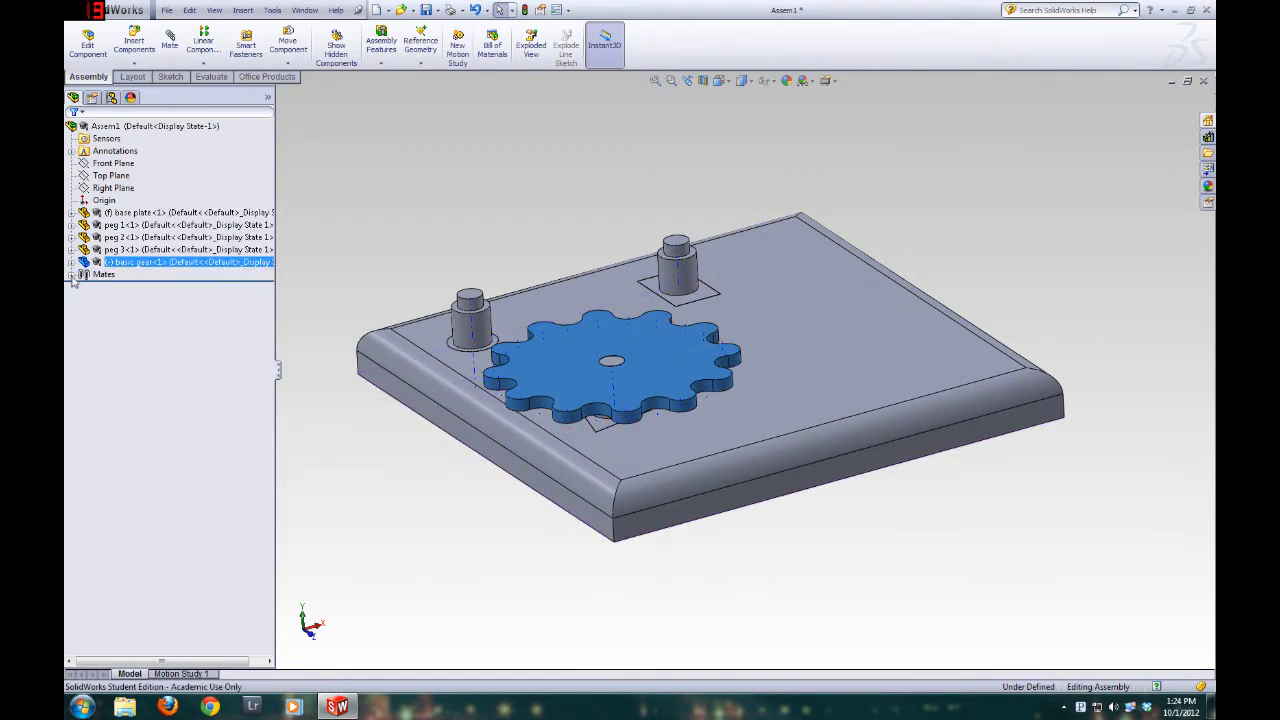
{"action": "left_click", "coordinate": [71, 278]}
{"action": "left_click", "coordinate": [71, 278]}
{"action": "left_click", "coordinate": [71, 278]}
{"action": "left_click", "coordinate": [71, 278]}
{"action": "left_click", "coordinate": [549, 240]}
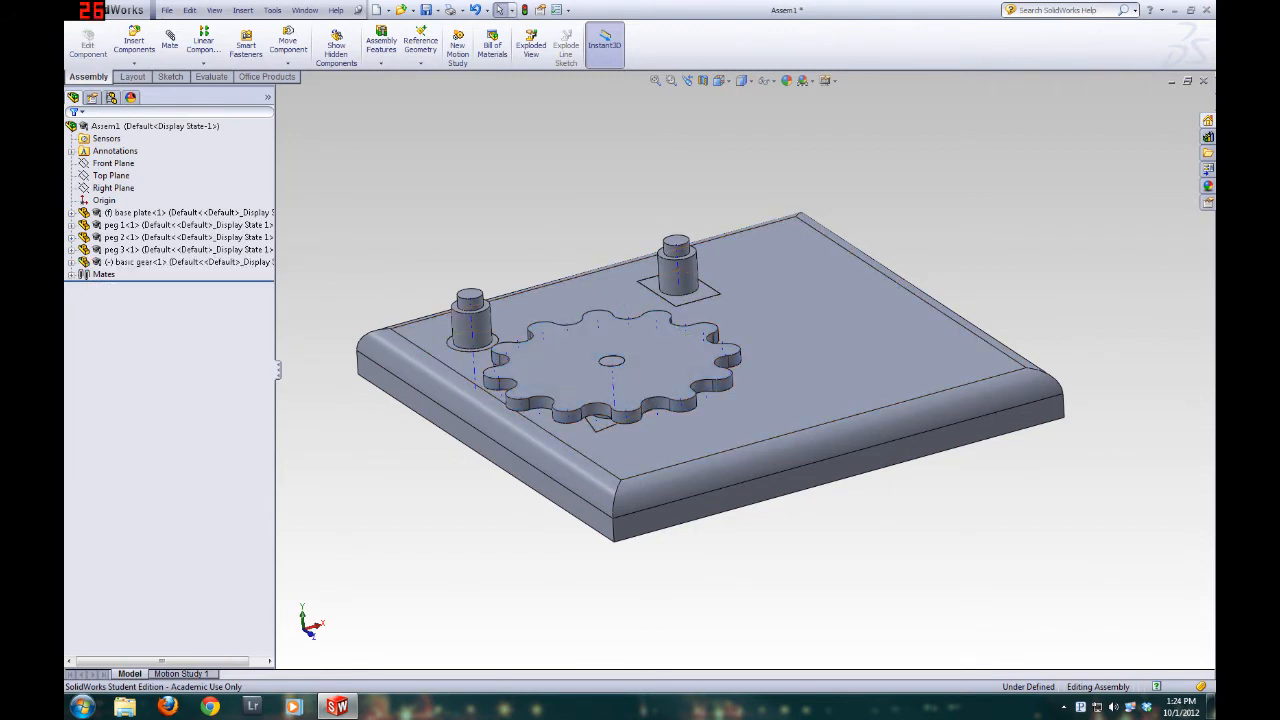
Insert a second basic gear component and place it floating above the base plate
{"action": "middle_click_drag", "start_coordinate": [1100, 528], "coordinate": [636, 623]}
{"action": "scroll", "coordinate": [621, 300], "scroll_direction": "up", "scroll_amount": 3}
{"action": "scroll", "coordinate": [621, 263], "scroll_direction": "down", "scroll_amount": 3}
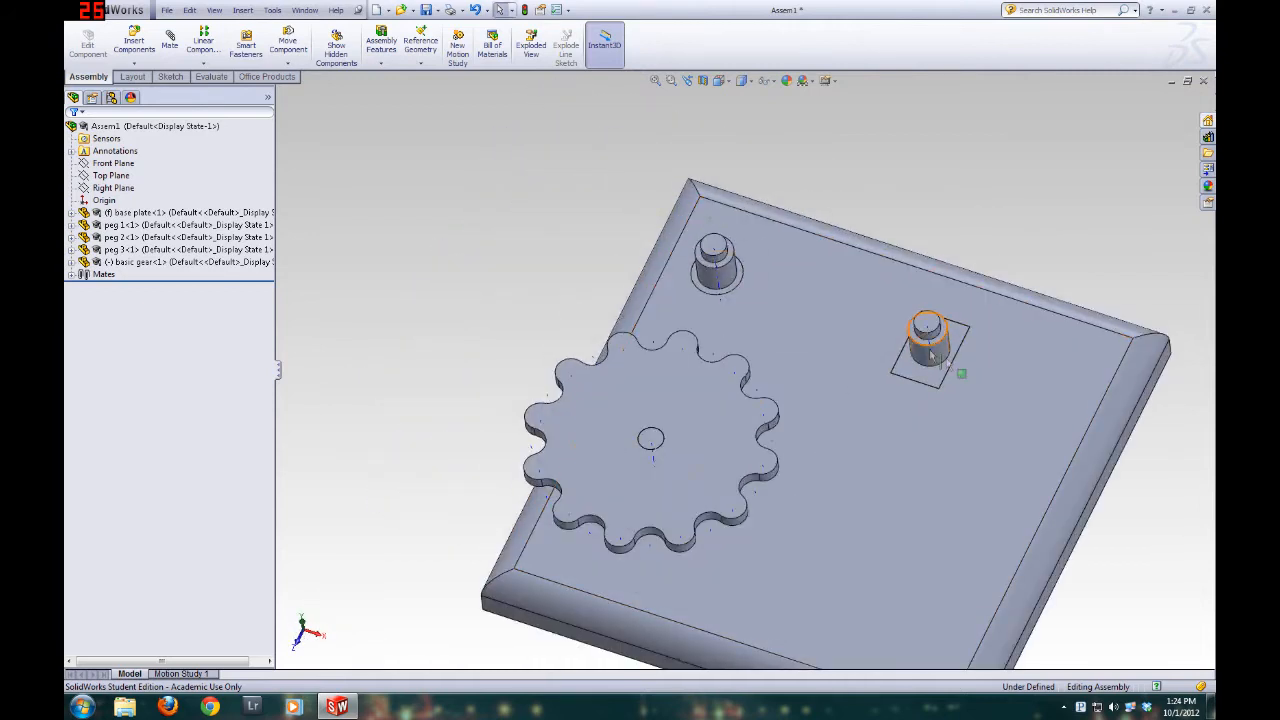
{"action": "middle_click_drag", "start_coordinate": [808, 402], "coordinate": [818, 306]}
{"action": "scroll", "coordinate": [1005, 278], "scroll_direction": "down", "scroll_amount": 1}
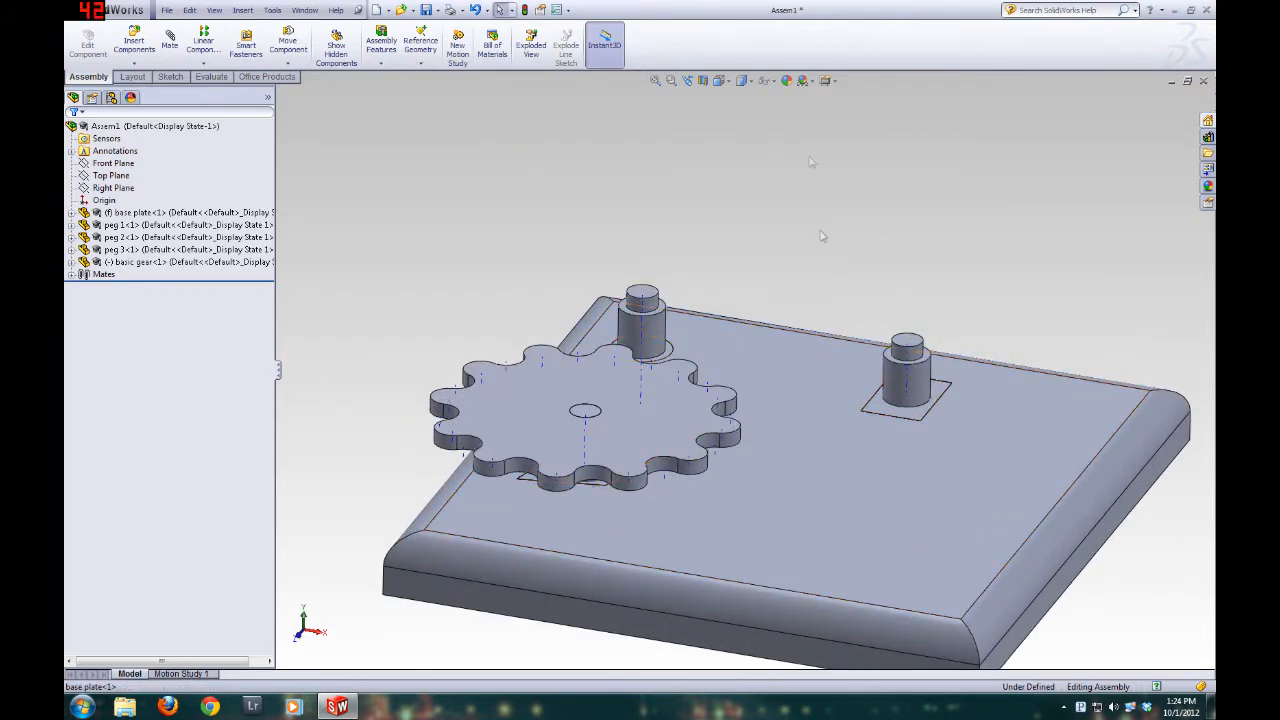
{"action": "left_click", "coordinate": [136, 45]}
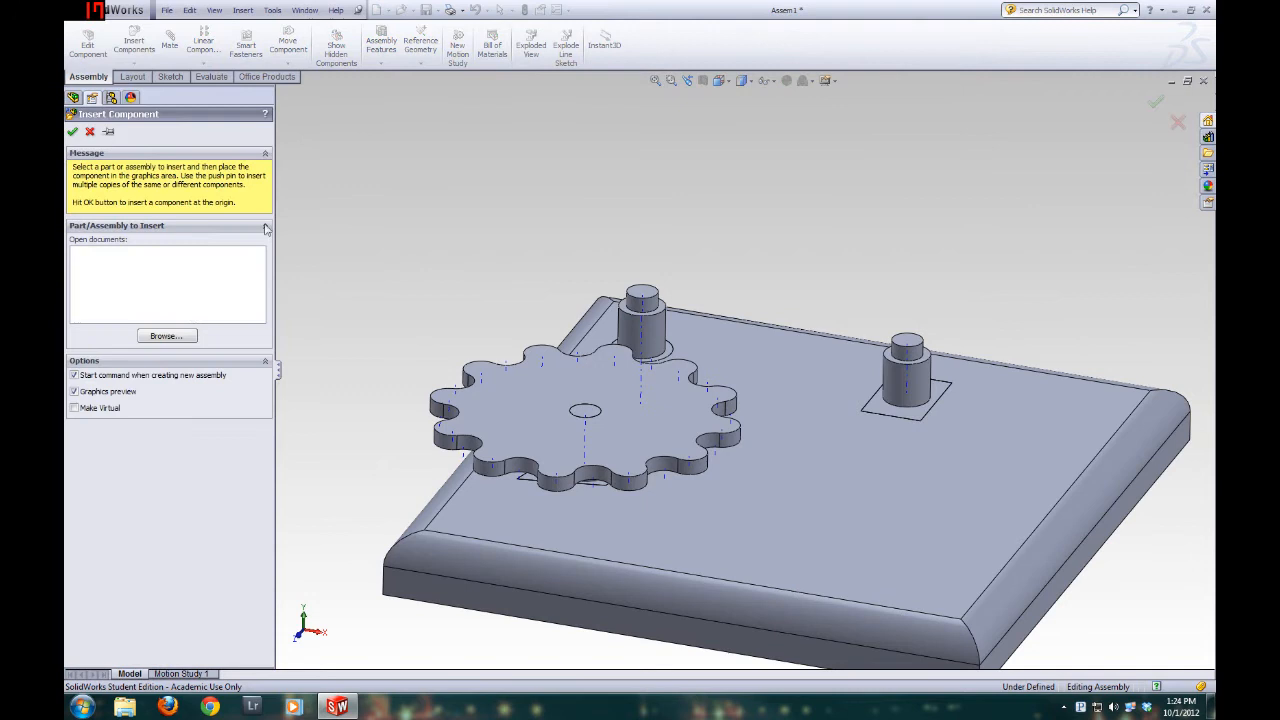
{"action": "left_click", "coordinate": [167, 336]}
{"action": "double_click", "coordinate": [603, 318]}
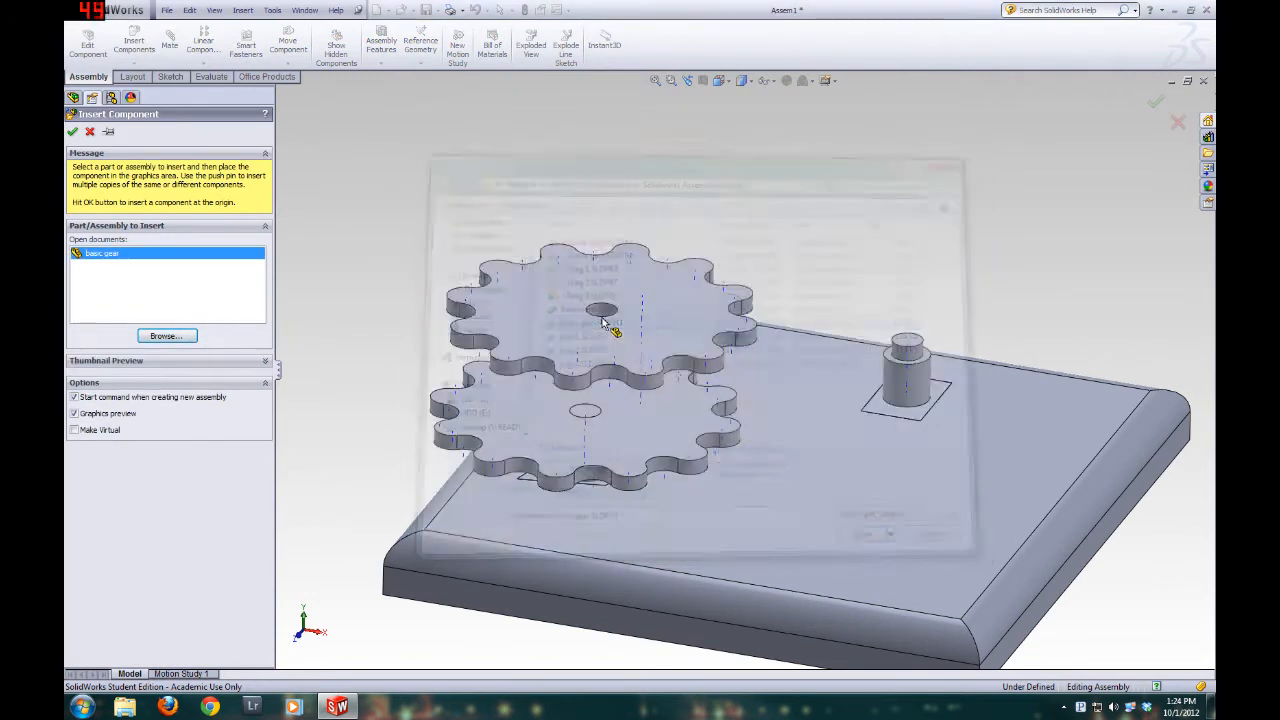
{"action": "left_click", "coordinate": [603, 172]}
{"action": "key", "text": "f"}
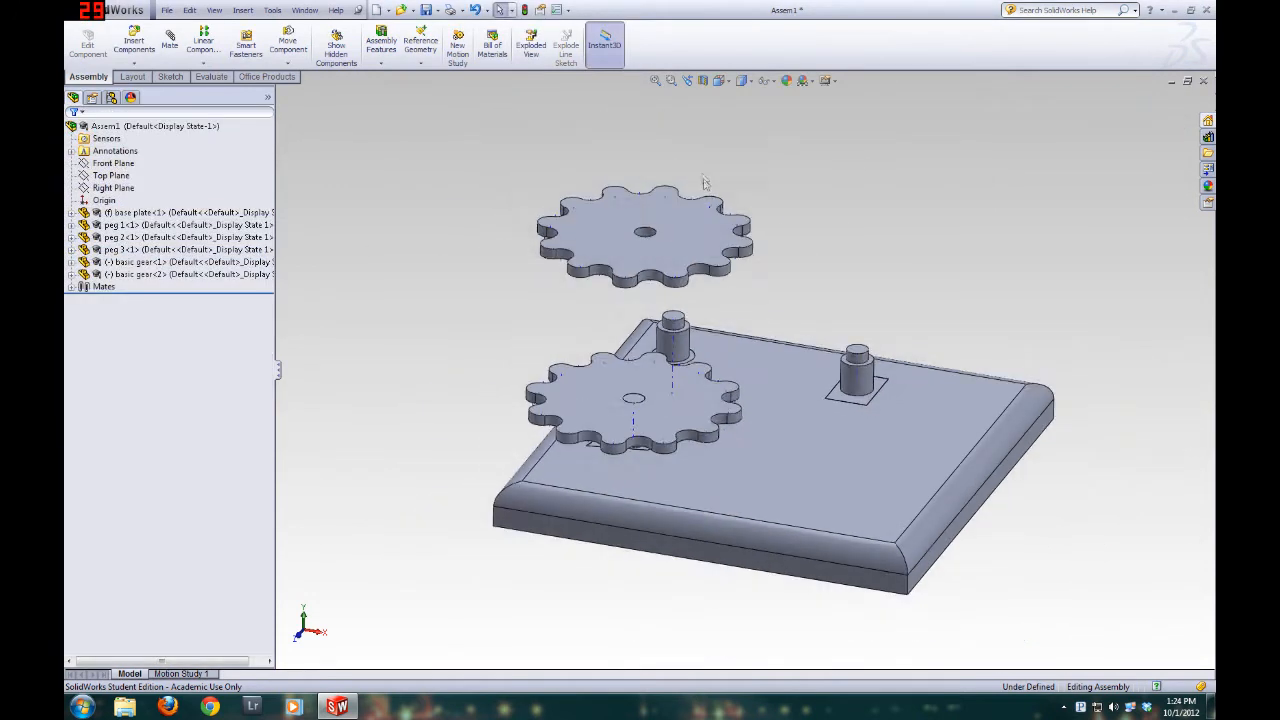
Mate the second basic gear's center axis coincident with the axis of peg 2
{"action": "scroll", "coordinate": [704, 183], "scroll_direction": "down", "scroll_amount": 4}
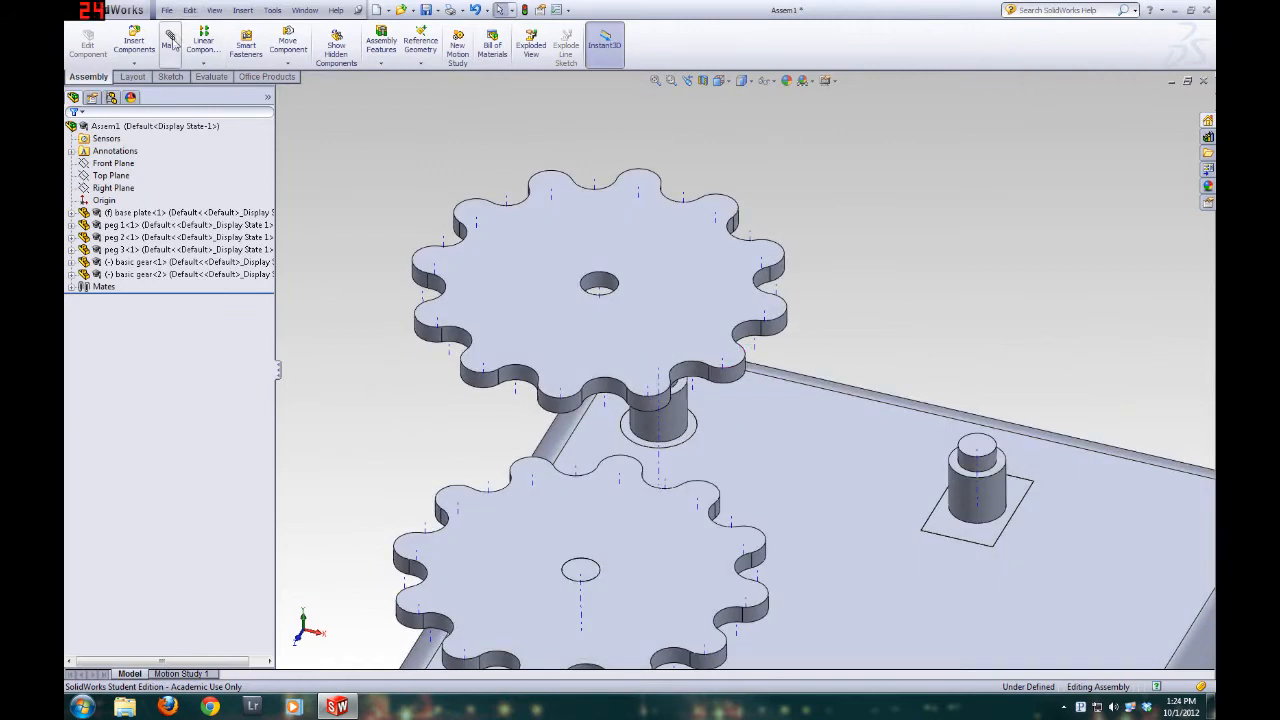
{"action": "left_click", "coordinate": [171, 40]}
{"action": "left_click", "coordinate": [602, 295]}
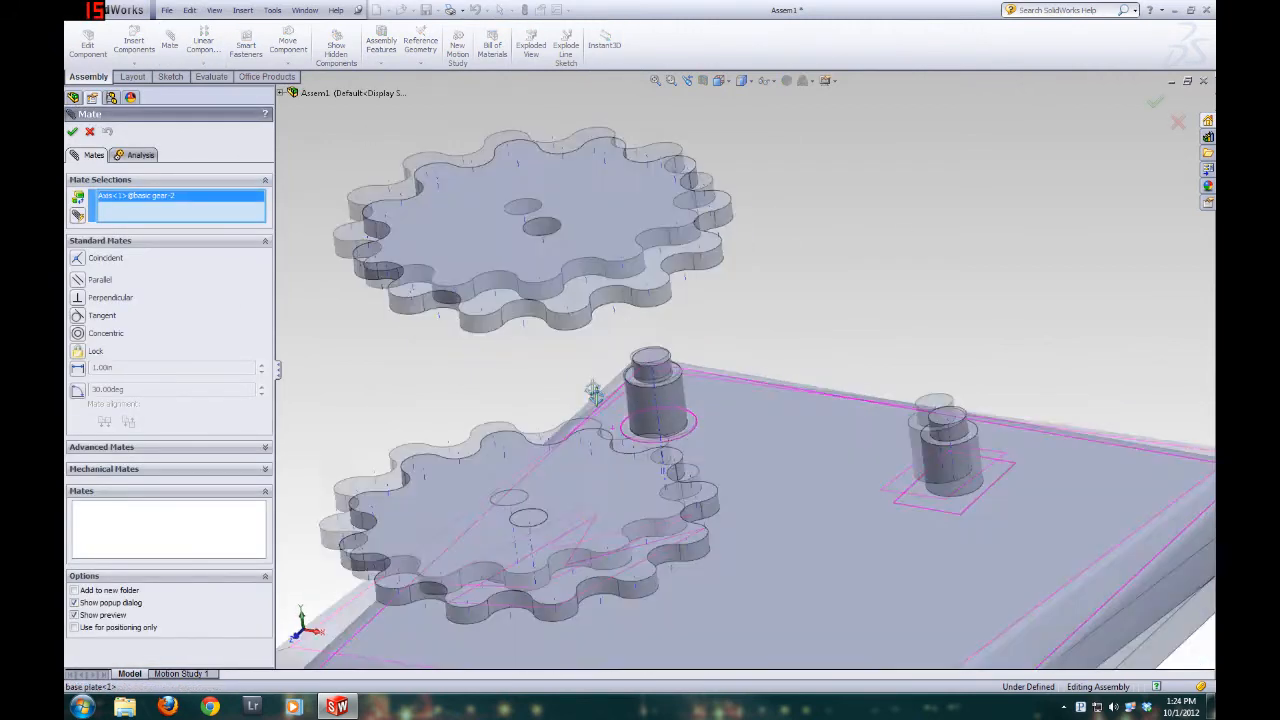
{"action": "scroll", "coordinate": [666, 371], "scroll_direction": "down", "scroll_amount": 5}
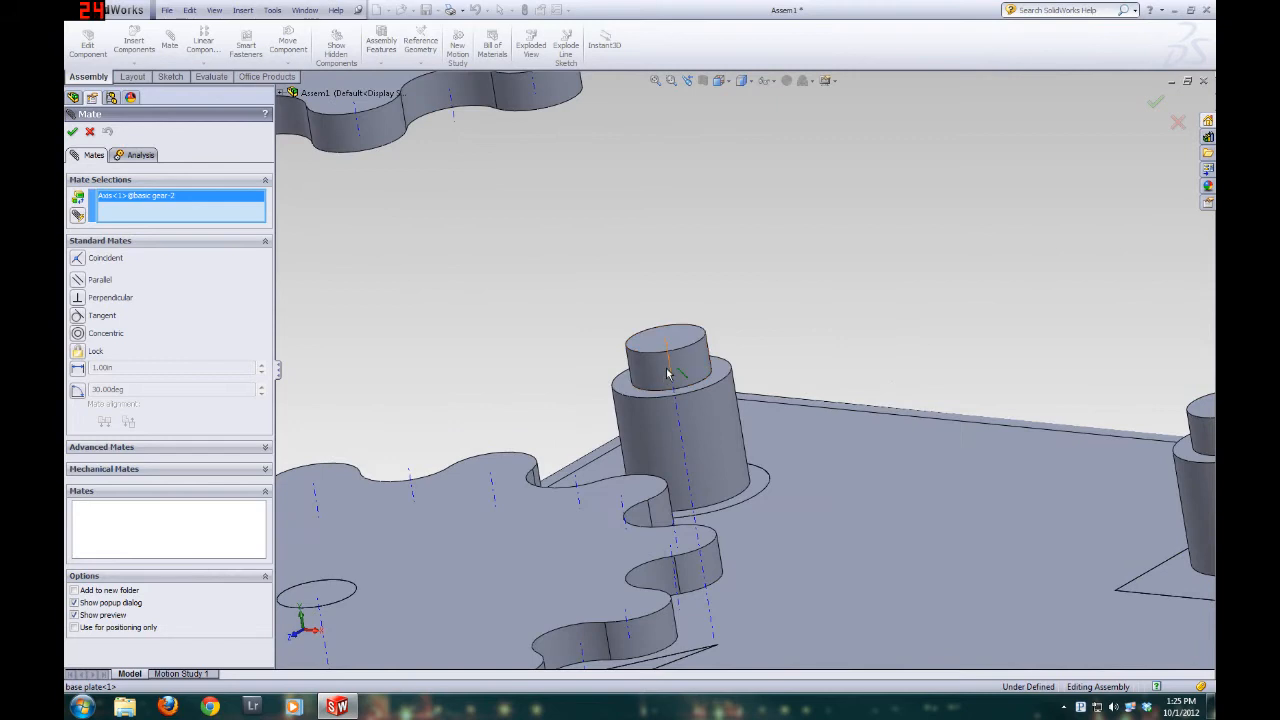
{"action": "left_click", "coordinate": [672, 368]}
{"action": "scroll", "coordinate": [668, 306], "scroll_direction": "up", "scroll_amount": 5}
{"action": "scroll", "coordinate": [668, 290], "scroll_direction": "down", "scroll_amount": 3}
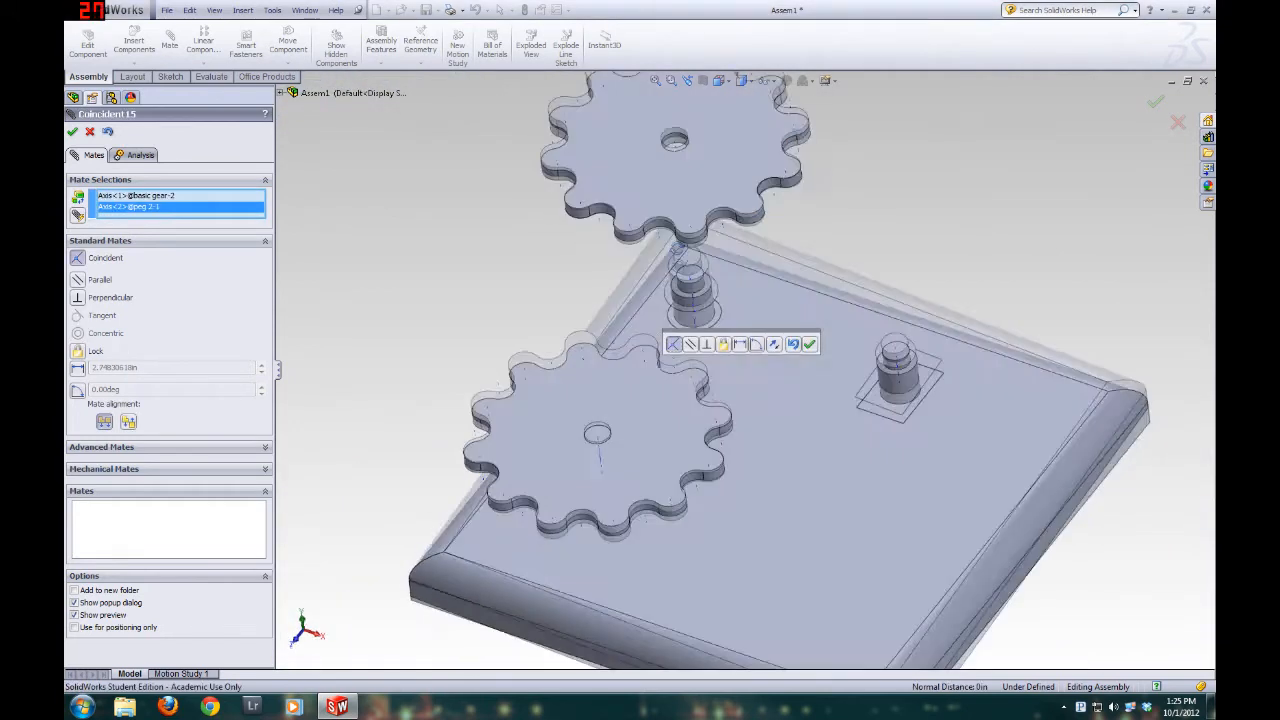
{"action": "left_click", "coordinate": [72, 132]}
Mate the second gear's bottom face coincident with the shoulder face of peg 2's larger cylinder, and finish mating
{"action": "middle_click_drag", "start_coordinate": [618, 314], "coordinate": [671, 206]}
{"action": "left_click", "coordinate": [703, 323]}
{"action": "middle_click_drag", "start_coordinate": [729, 425], "coordinate": [680, 335]}
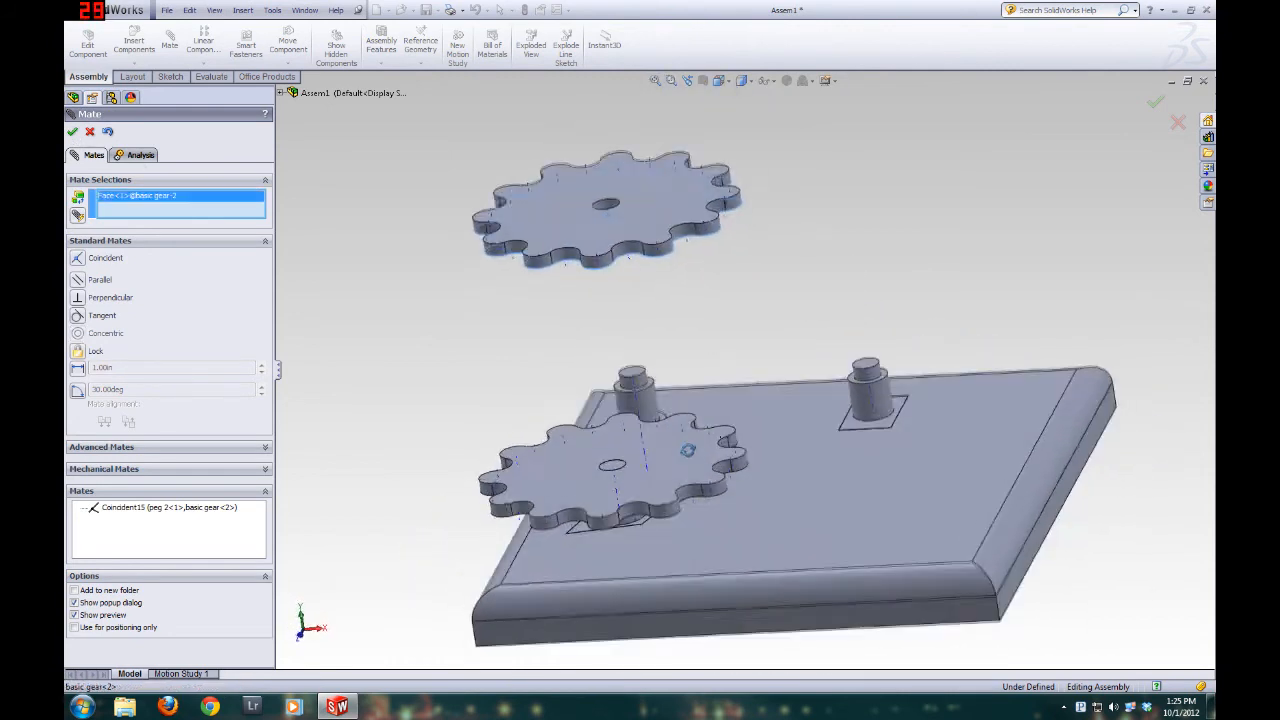
{"action": "scroll", "coordinate": [680, 335], "scroll_direction": "down", "scroll_amount": 10}
{"action": "left_click", "coordinate": [717, 331]}
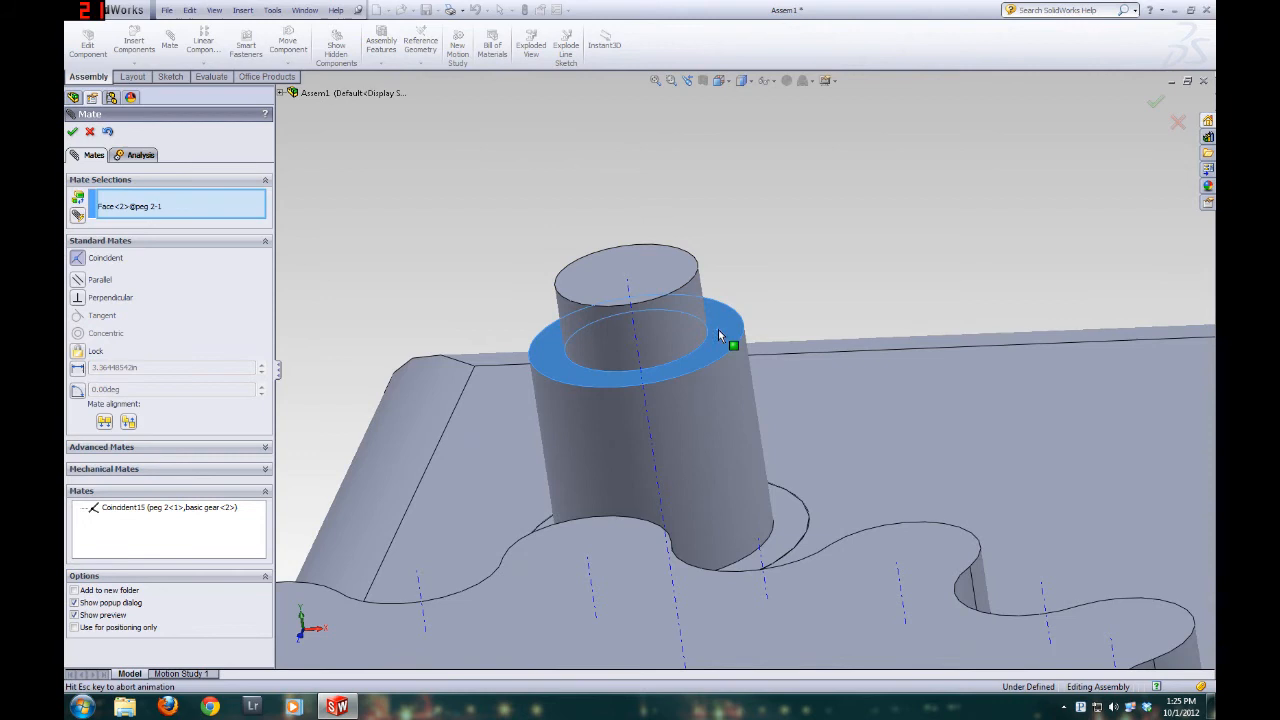
{"action": "middle_click_drag", "start_coordinate": [486, 510], "coordinate": [529, 594]}
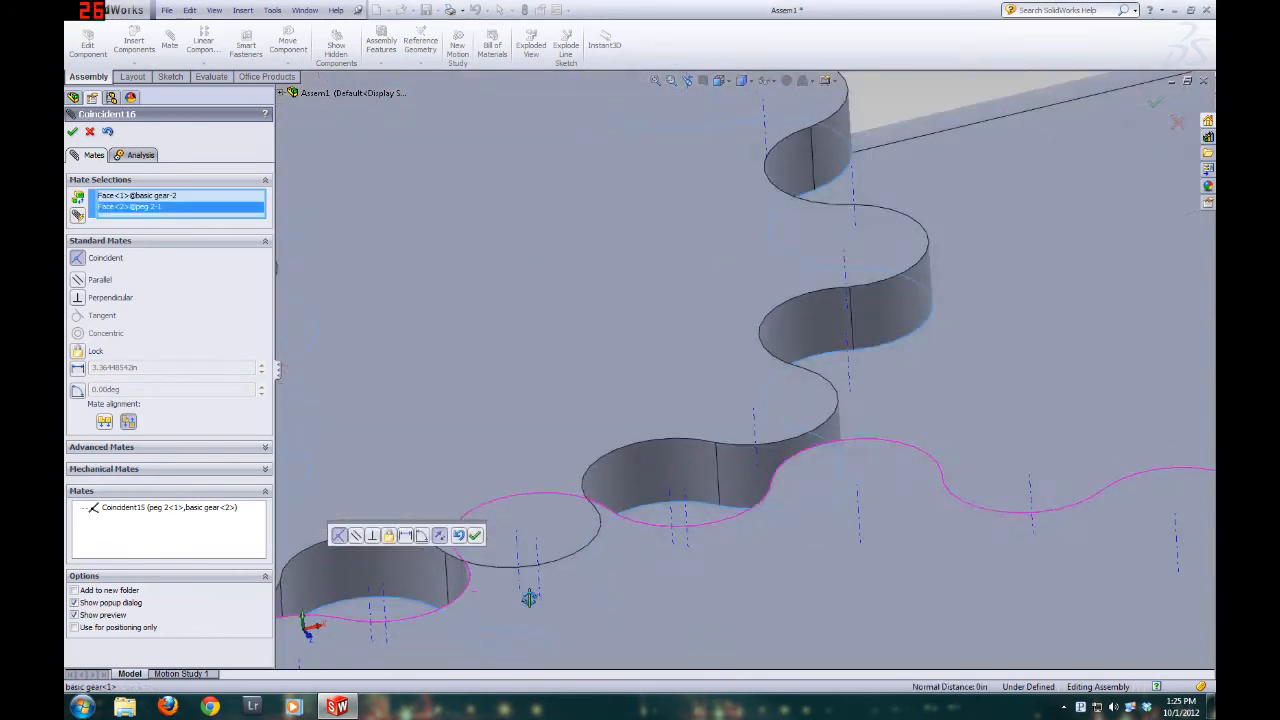
{"action": "scroll", "coordinate": [578, 545], "scroll_direction": "up", "scroll_amount": 8}
{"action": "left_click", "coordinate": [71, 133]}
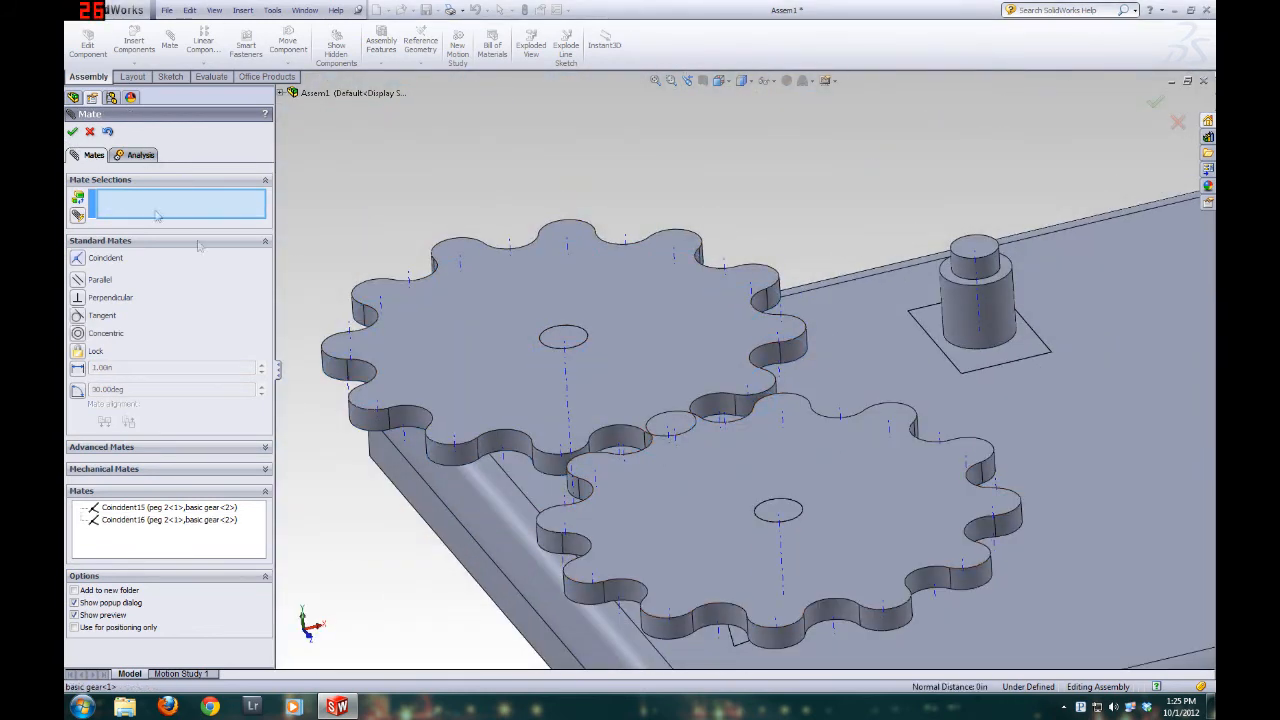
{"action": "left_click", "coordinate": [90, 132]}
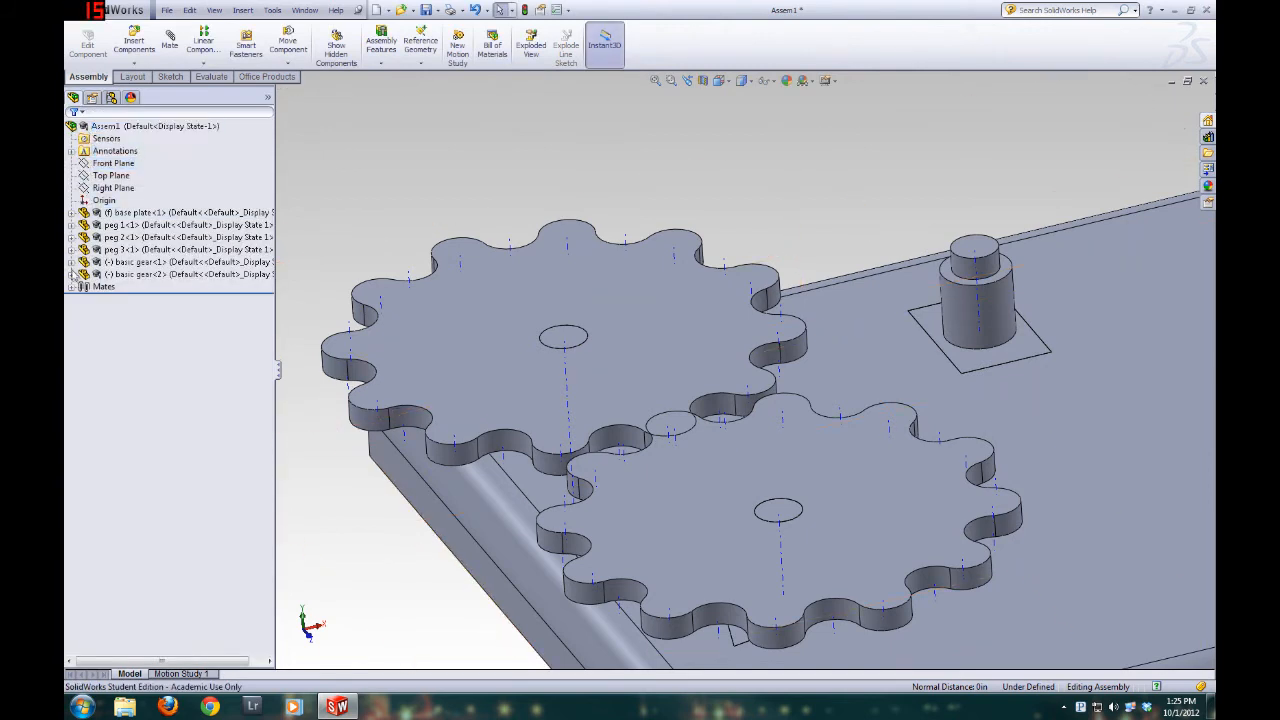
Insert a third basic gear component and place it floating above the base plate
{"action": "left_click", "coordinate": [130, 52]}
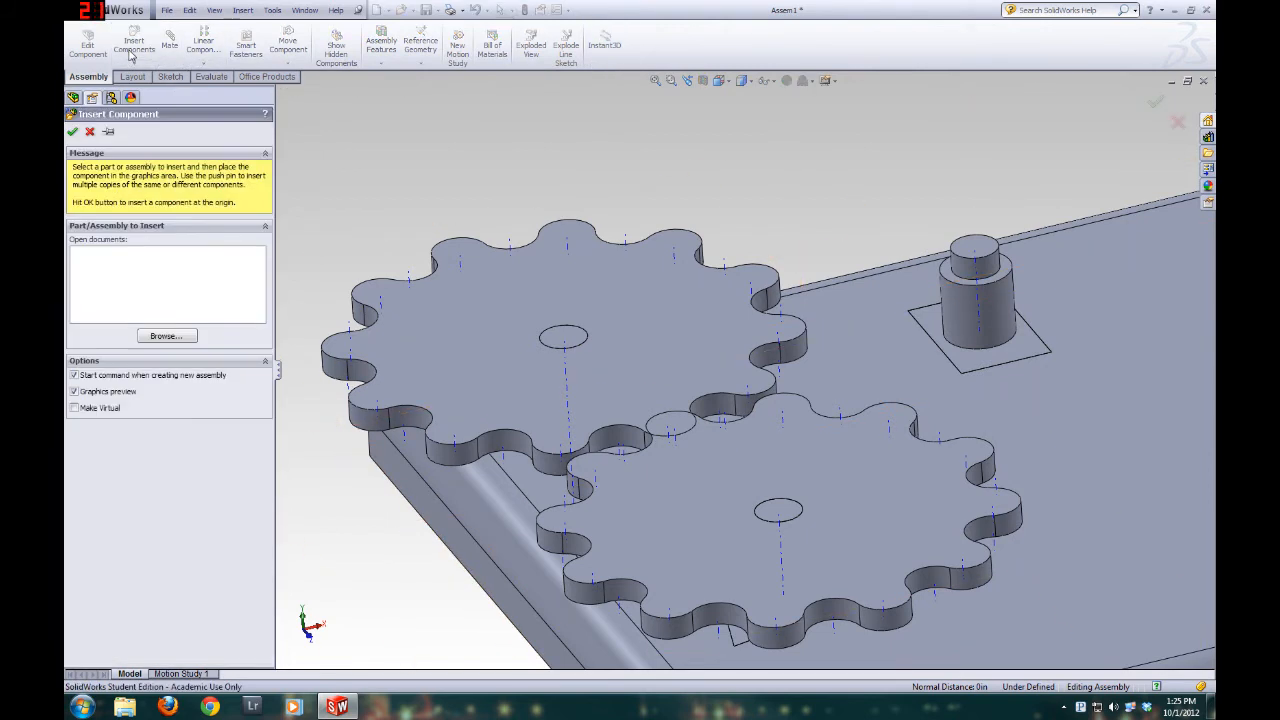
{"action": "left_click", "coordinate": [158, 338]}
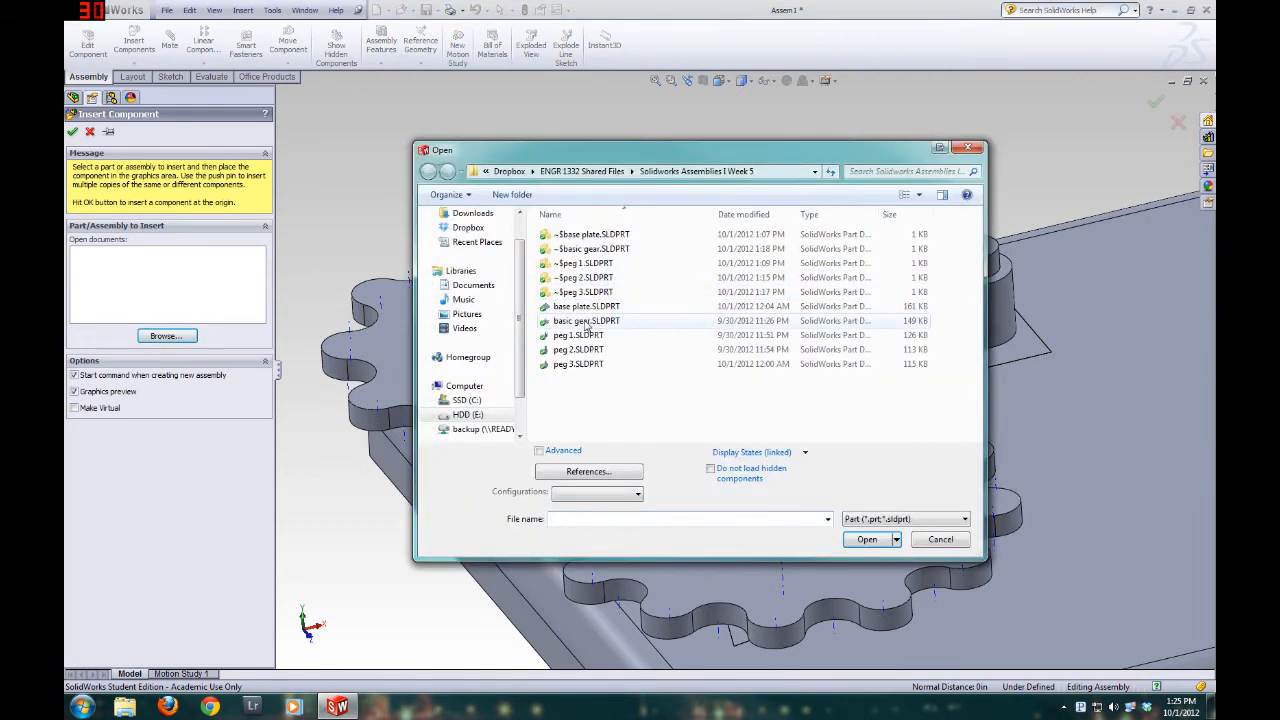
{"action": "double_click", "coordinate": [587, 322]}
{"action": "left_click", "coordinate": [777, 166]}
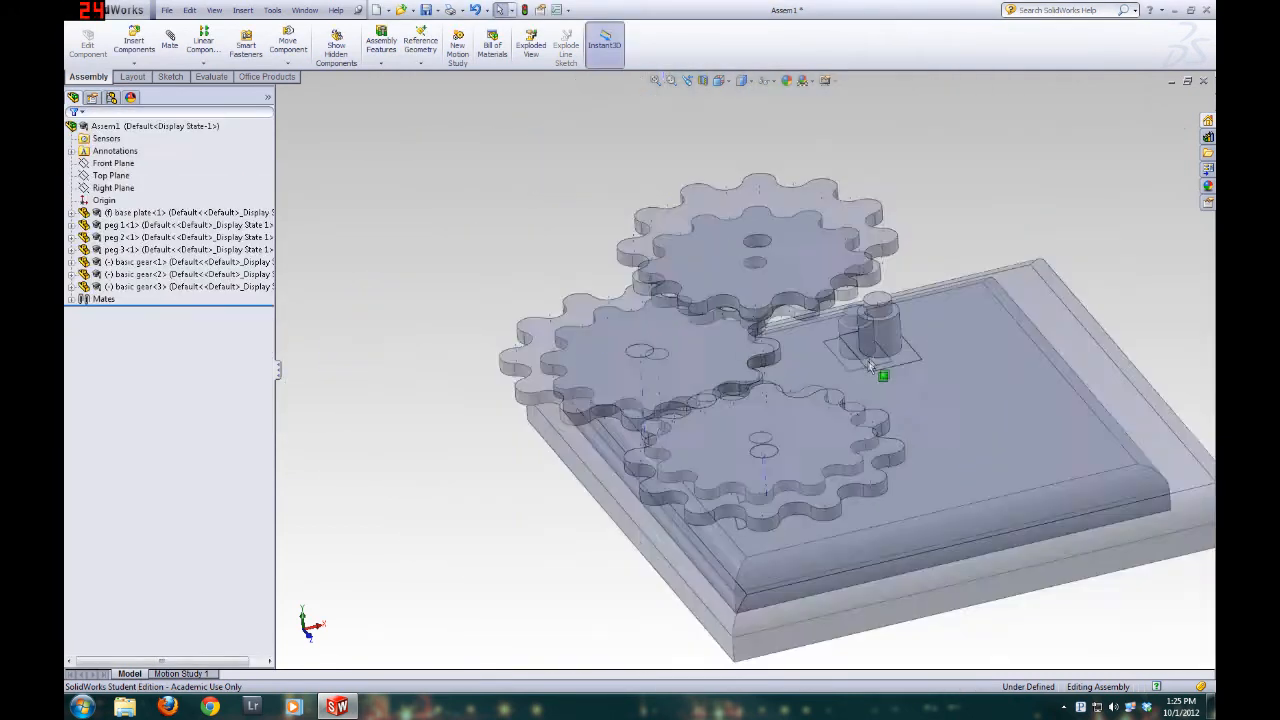
Delete the newly inserted third basic gear from the assembly
{"action": "left_click", "coordinate": [695, 272]}
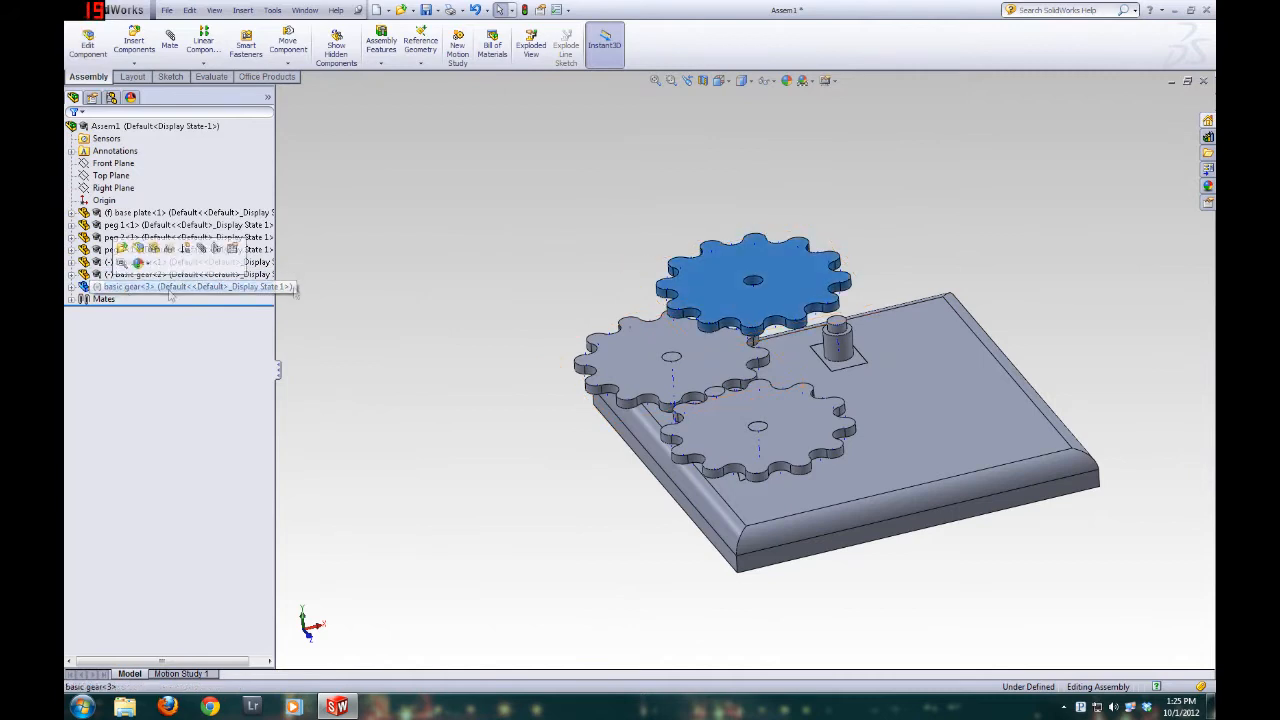
{"action": "key", "text": "Delete"}
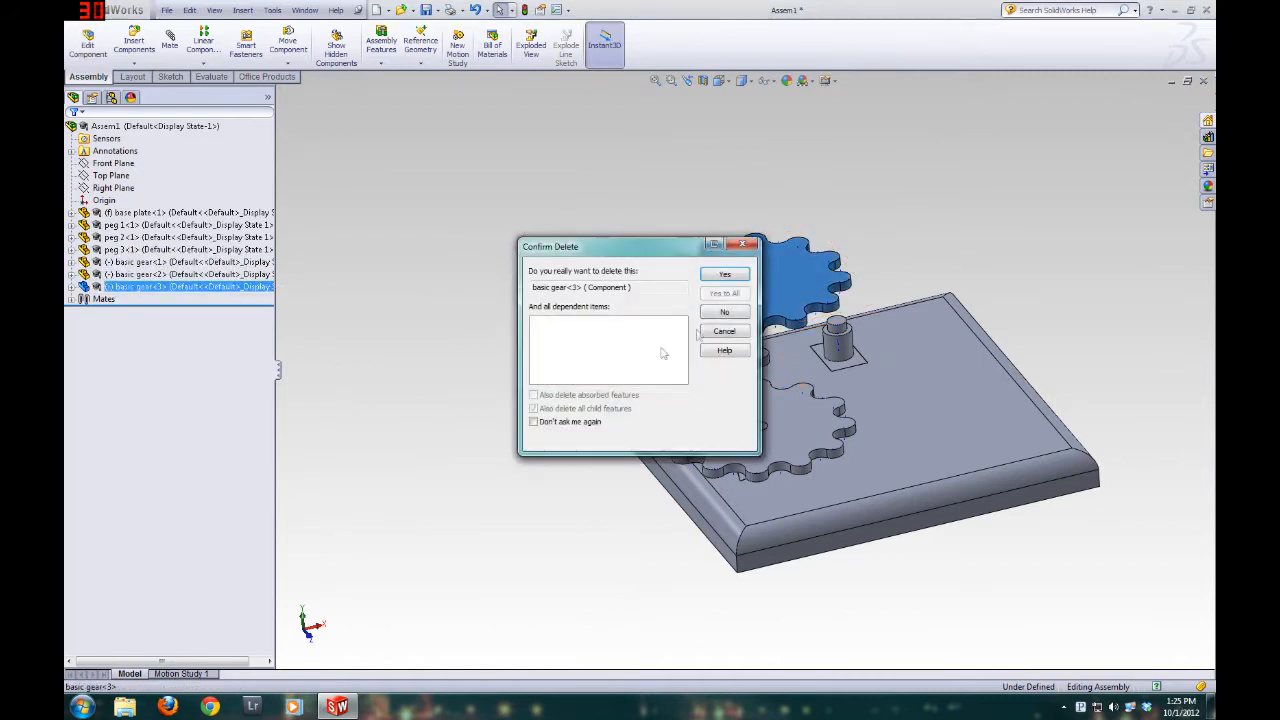
{"action": "left_click", "coordinate": [724, 274]}
Duplicate the basic gear seated on peg 2 directly in the model and place the copy floating near peg 3
{"action": "middle_click_drag", "start_coordinate": [674, 563], "coordinate": [870, 432]}
{"action": "left_click_drag", "start_coordinate": [739, 306], "coordinate": [930, 206], "text": "ctrl"}
{"action": "middle_click_drag", "start_coordinate": [1060, 434], "coordinate": [1003, 380]}
{"action": "scroll", "coordinate": [900, 318], "scroll_direction": "down", "scroll_amount": 2}
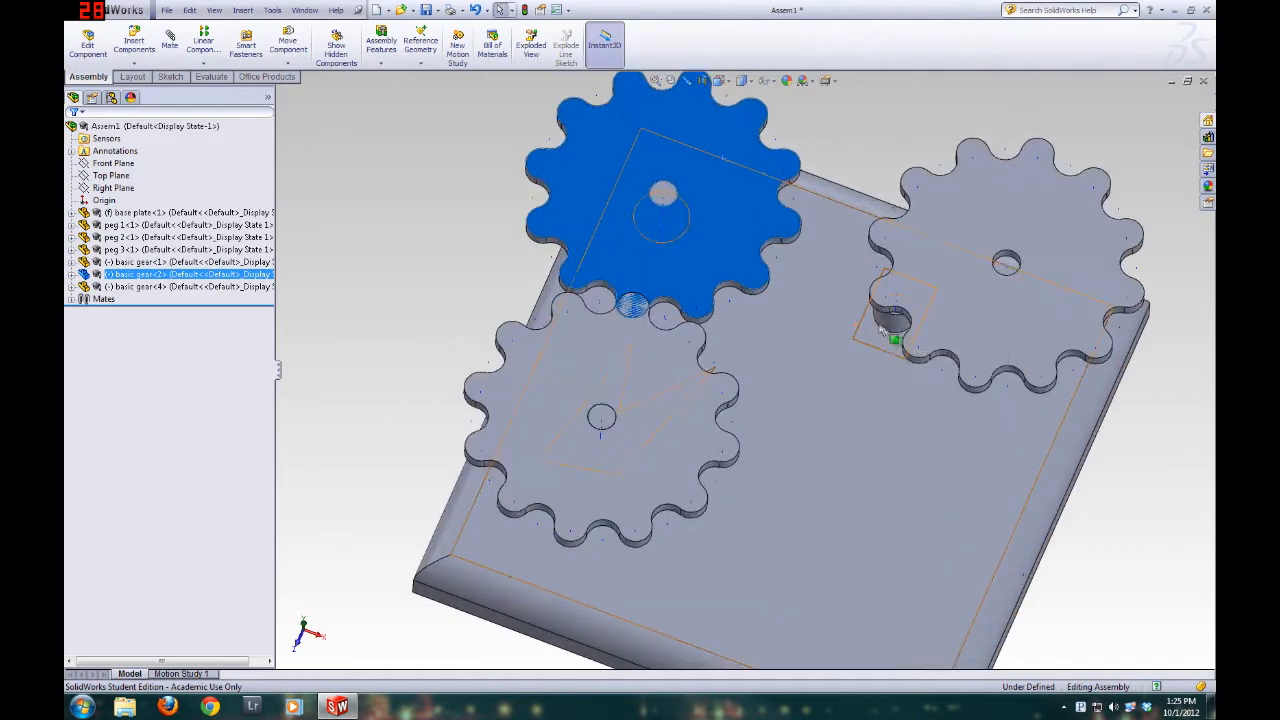
{"action": "middle_click_drag", "start_coordinate": [862, 374], "coordinate": [838, 263]}
{"action": "scroll", "coordinate": [848, 257], "scroll_direction": "up", "scroll_amount": 4}
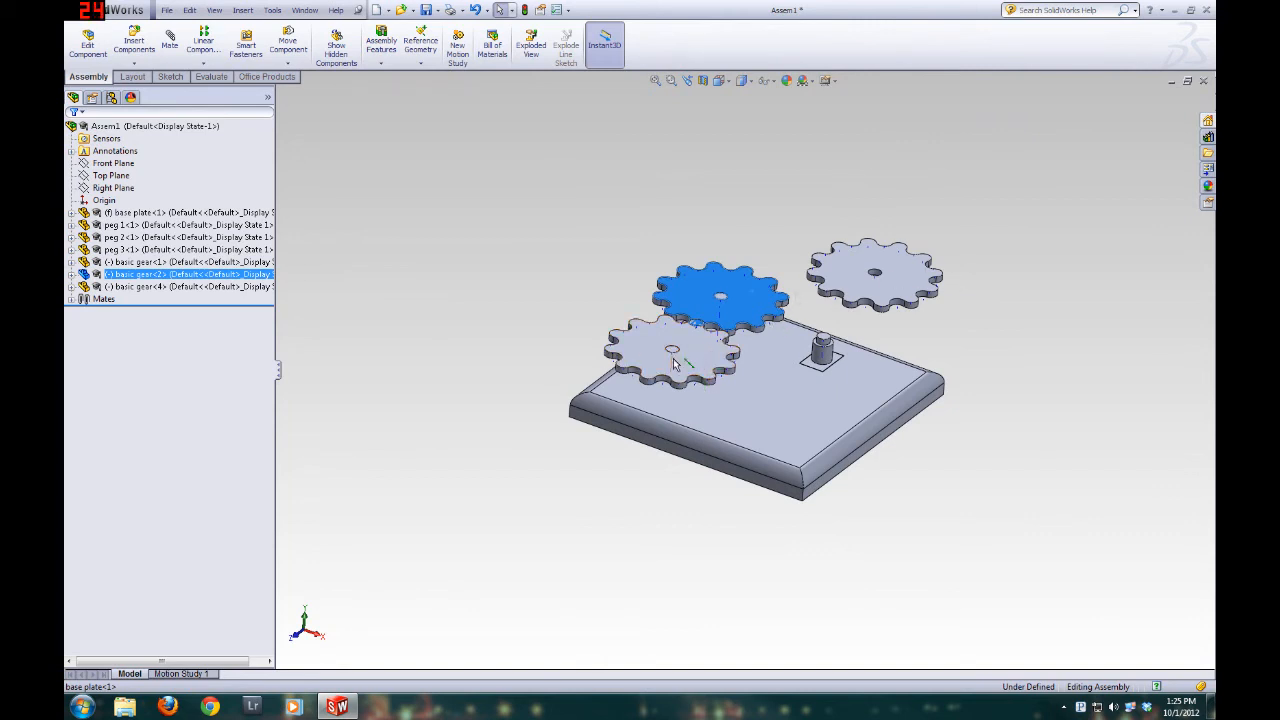
Duplicate the base plate beside the original, and delete that base plate copy from the assembly
{"action": "left_click", "coordinate": [754, 420]}
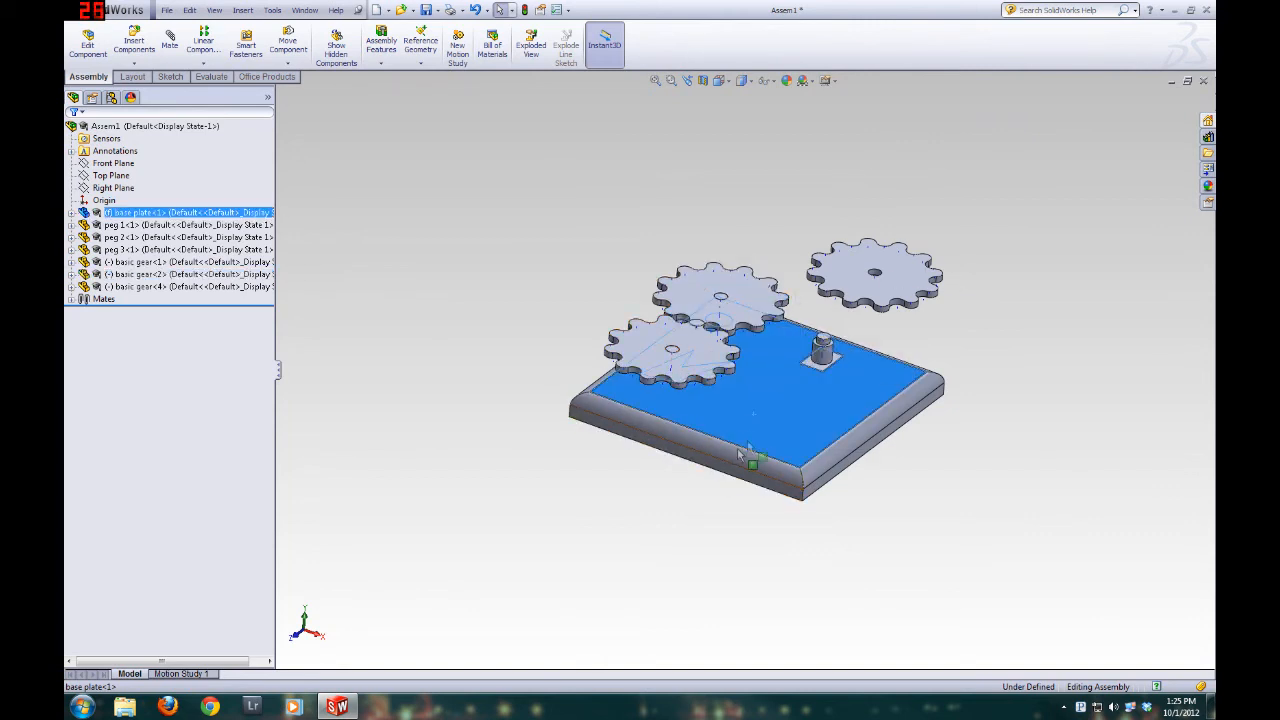
{"action": "left_click_drag", "start_coordinate": [737, 445], "coordinate": [480, 518], "text": "ctrl"}
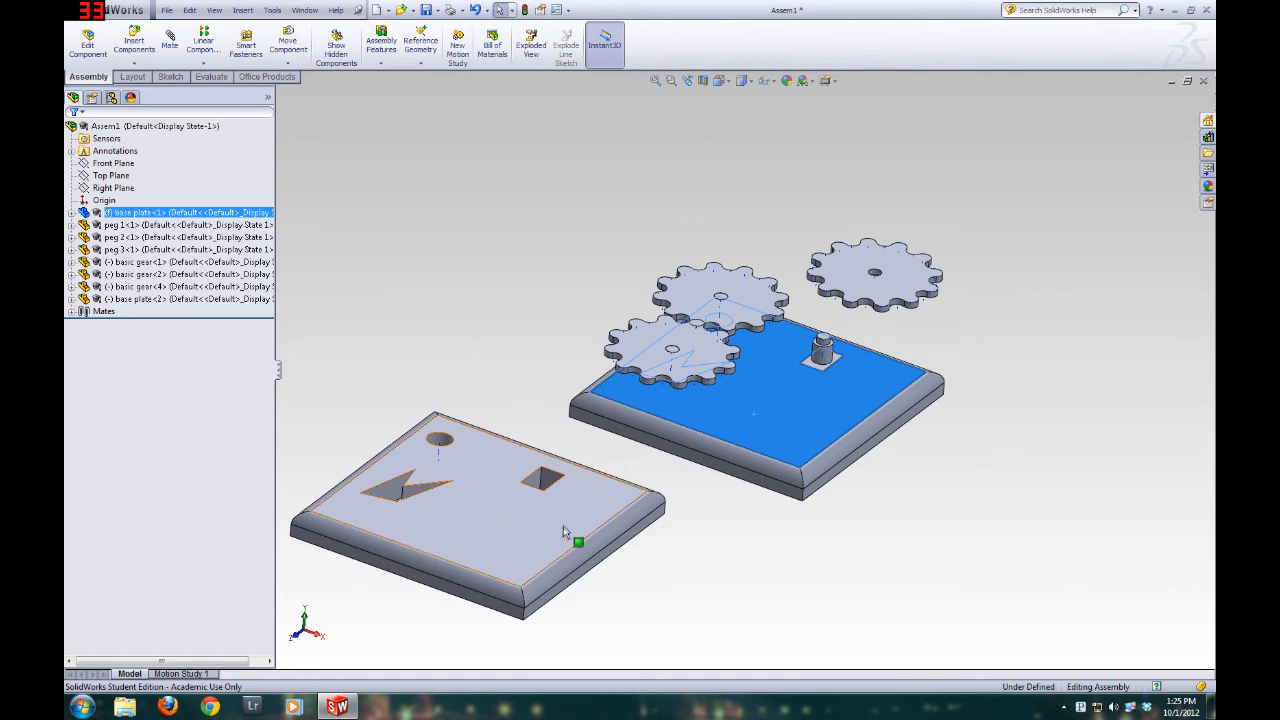
{"action": "left_click", "coordinate": [506, 548]}
{"action": "left_click", "coordinate": [178, 299]}
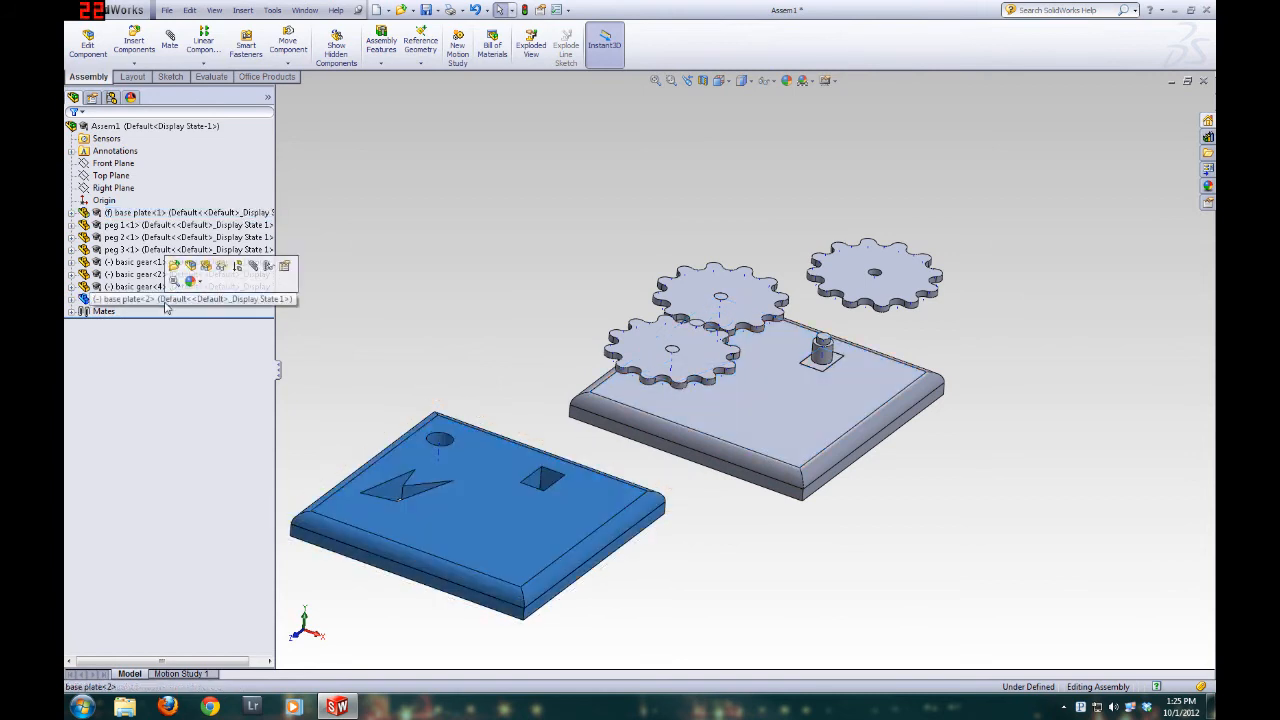
{"action": "key", "text": "Delete"}
{"action": "key", "text": "Return"}
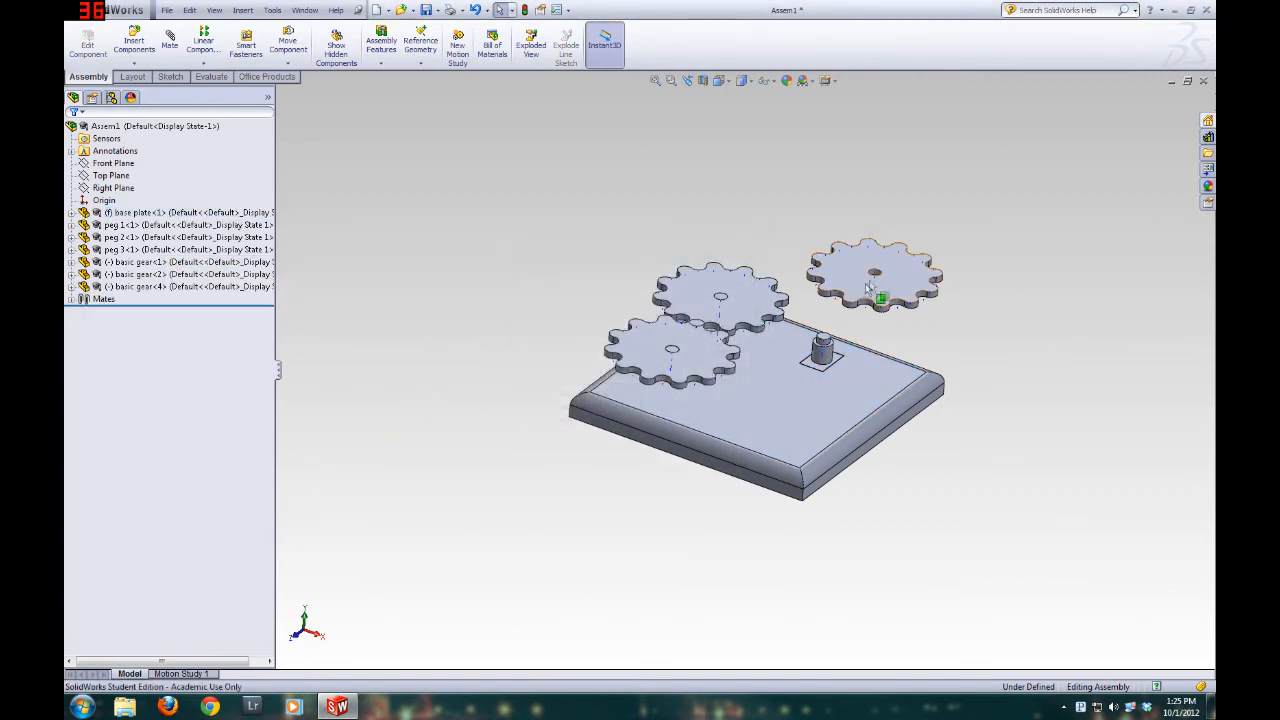
Mate the copied gear's center axis coincident with the axis of peg 3
{"action": "scroll", "coordinate": [888, 281], "scroll_direction": "down", "scroll_amount": 5}
{"action": "left_click", "coordinate": [170, 42]}
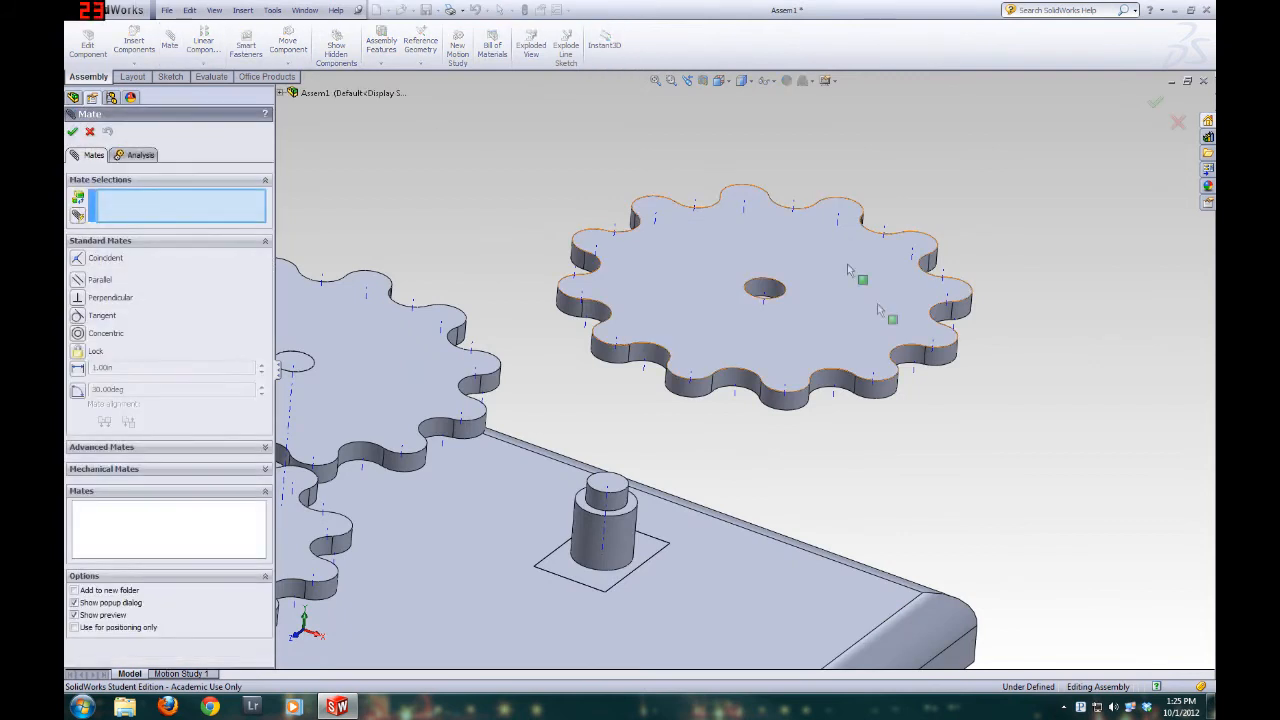
{"action": "left_click", "coordinate": [770, 303]}
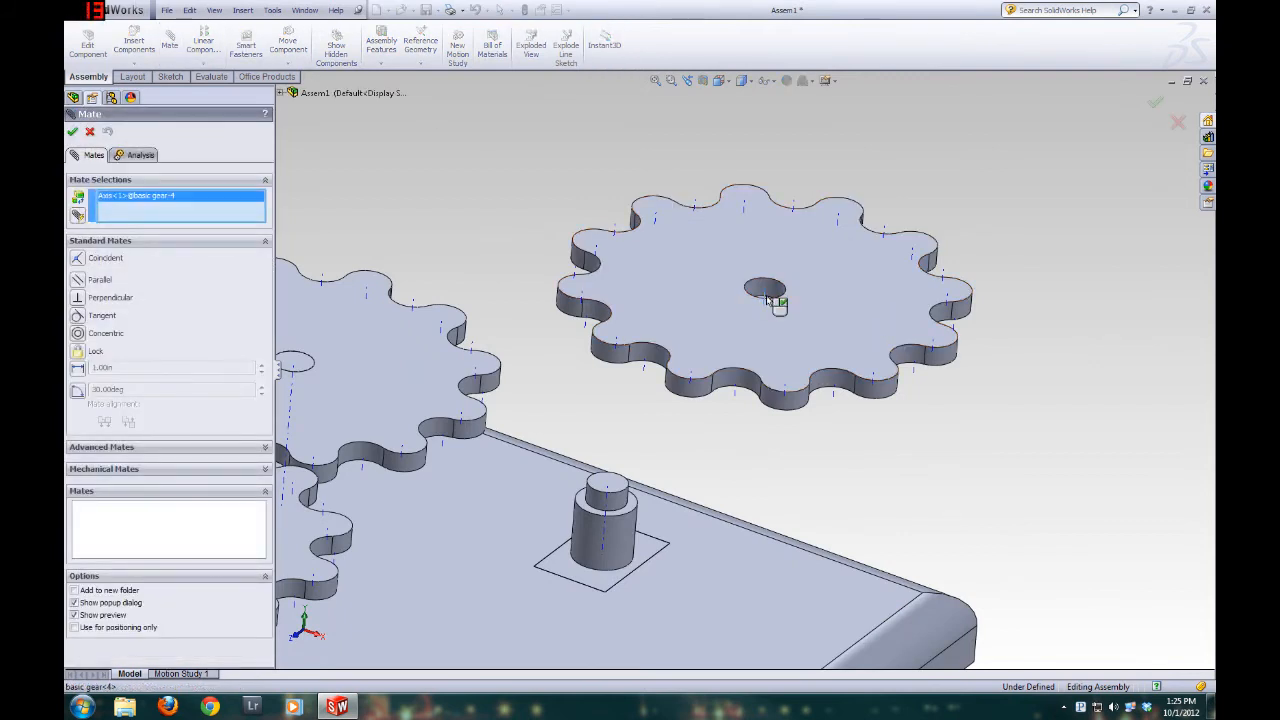
{"action": "left_click", "coordinate": [612, 525]}
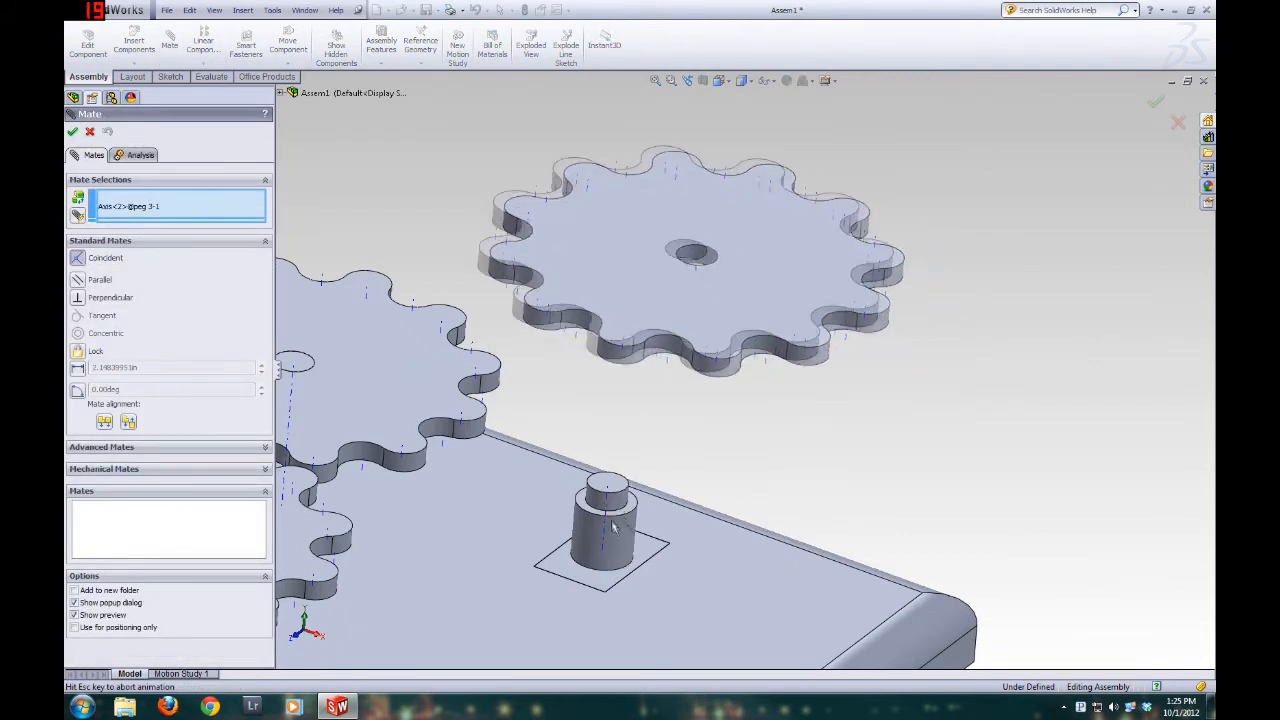
{"action": "left_click", "coordinate": [71, 133]}
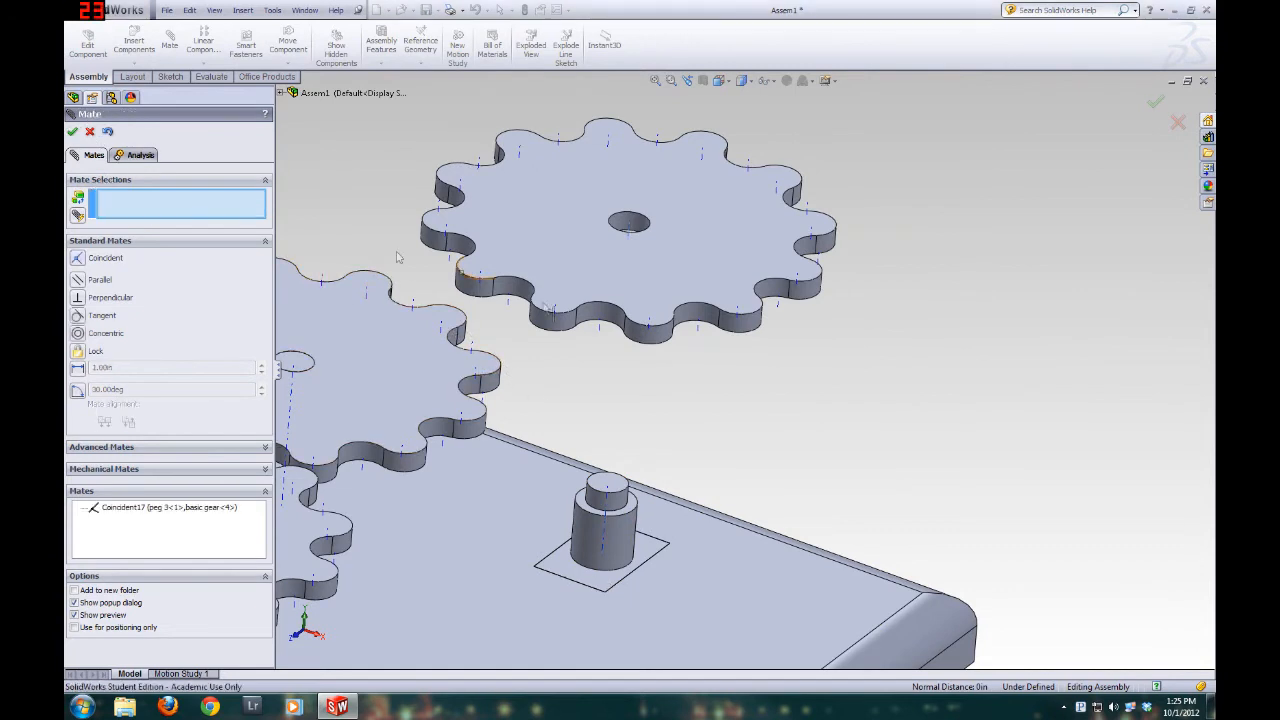
Mate the copied gear's bottom face coincident with the shoulder face of peg 3's larger cylinder, and finish mating
{"action": "middle_click_drag", "start_coordinate": [643, 431], "coordinate": [640, 268]}
{"action": "left_click", "coordinate": [655, 106]}
{"action": "middle_click_drag", "start_coordinate": [520, 203], "coordinate": [562, 300]}
{"action": "scroll", "coordinate": [562, 300], "scroll_direction": "up", "scroll_amount": 5}
{"action": "scroll", "coordinate": [740, 180], "scroll_direction": "down", "scroll_amount": 5}
{"action": "scroll", "coordinate": [570, 342], "scroll_direction": "up", "scroll_amount": 3}
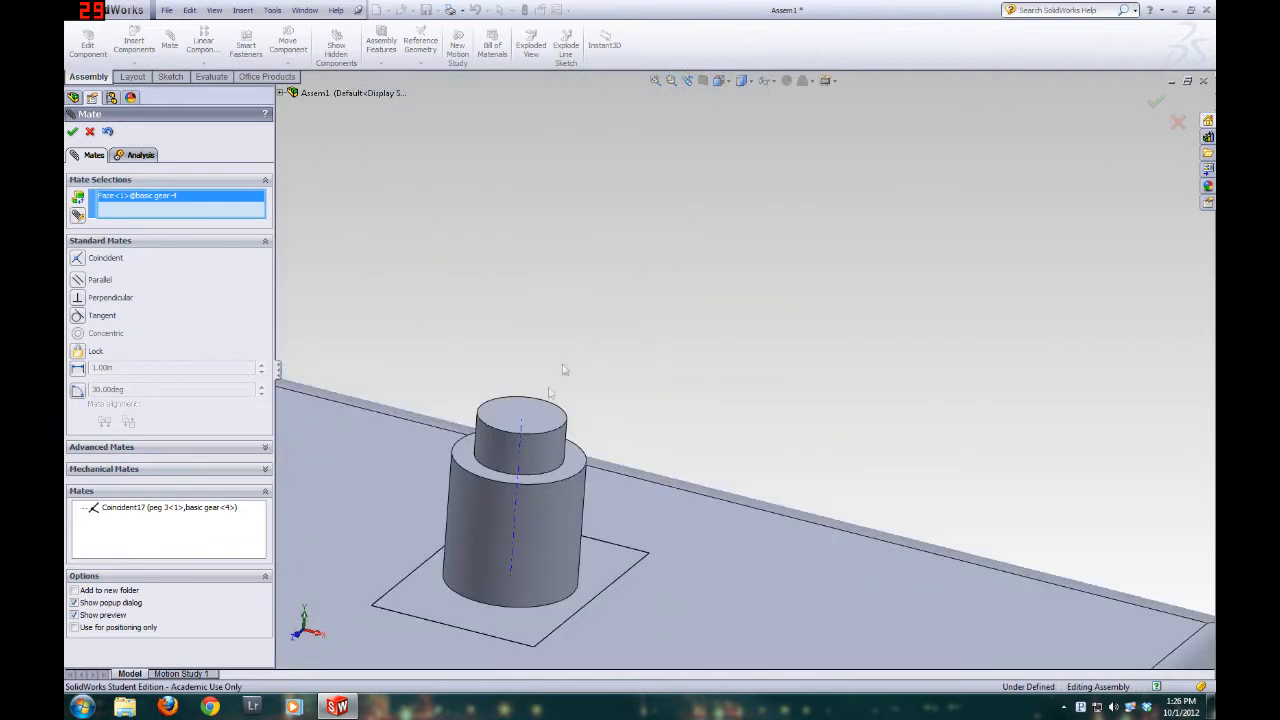
{"action": "left_click", "coordinate": [580, 466]}
{"action": "scroll", "coordinate": [400, 565], "scroll_direction": "down", "scroll_amount": 4}
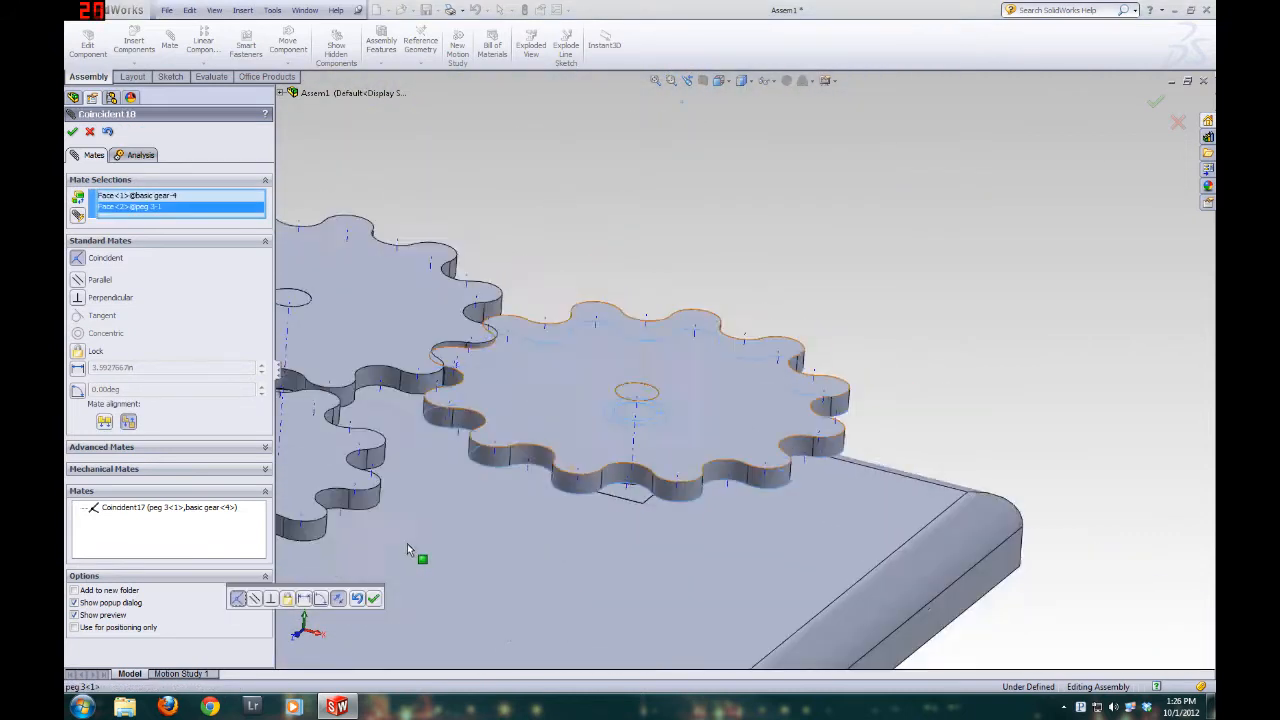
{"action": "left_click", "coordinate": [73, 132]}
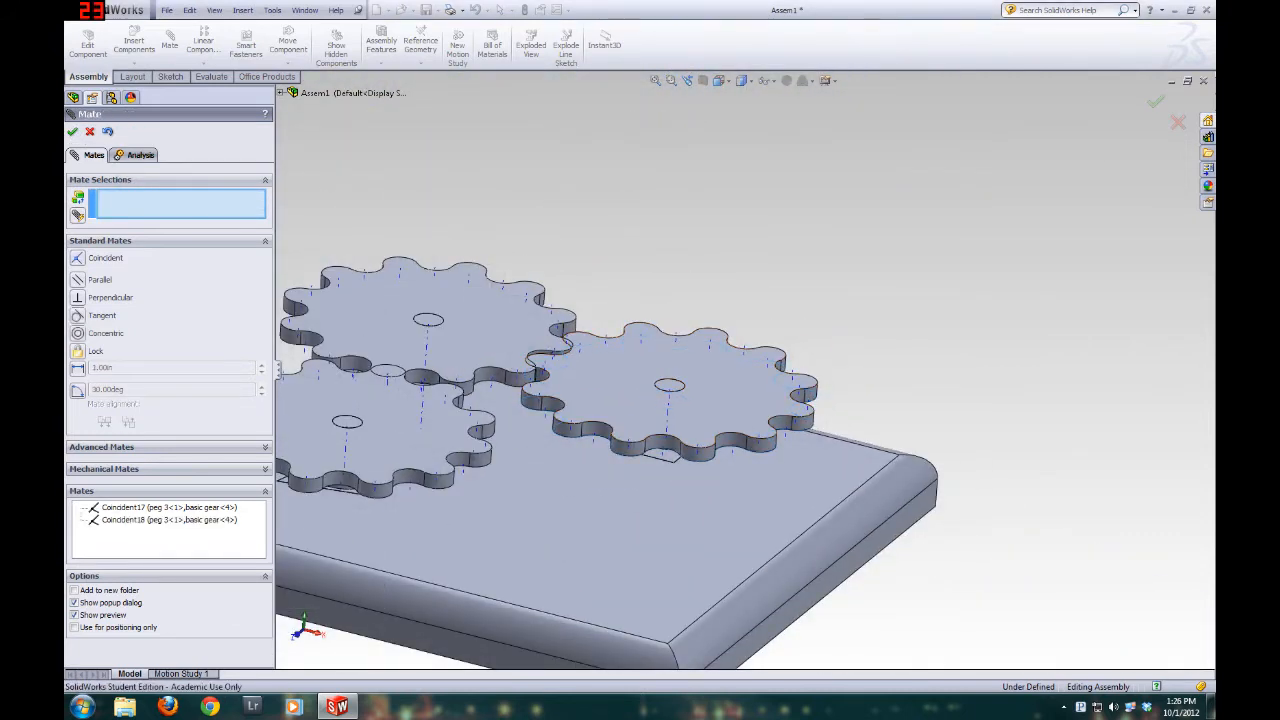
{"action": "left_click", "coordinate": [90, 133]}
Turn the basic gear on peg 3, examine how its teeth meet the neighboring gear, and clear the selection
{"action": "scroll", "coordinate": [543, 428], "scroll_direction": "down", "scroll_amount": 6}
{"action": "scroll", "coordinate": [553, 427], "scroll_direction": "up", "scroll_amount": 4}
{"action": "middle_click_drag", "start_coordinate": [889, 312], "coordinate": [870, 502]}
{"action": "left_click_drag", "start_coordinate": [912, 424], "coordinate": [864, 435]}
{"action": "key", "text": "Escape"}
{"action": "middle_click_drag", "start_coordinate": [863, 436], "coordinate": [830, 380]}
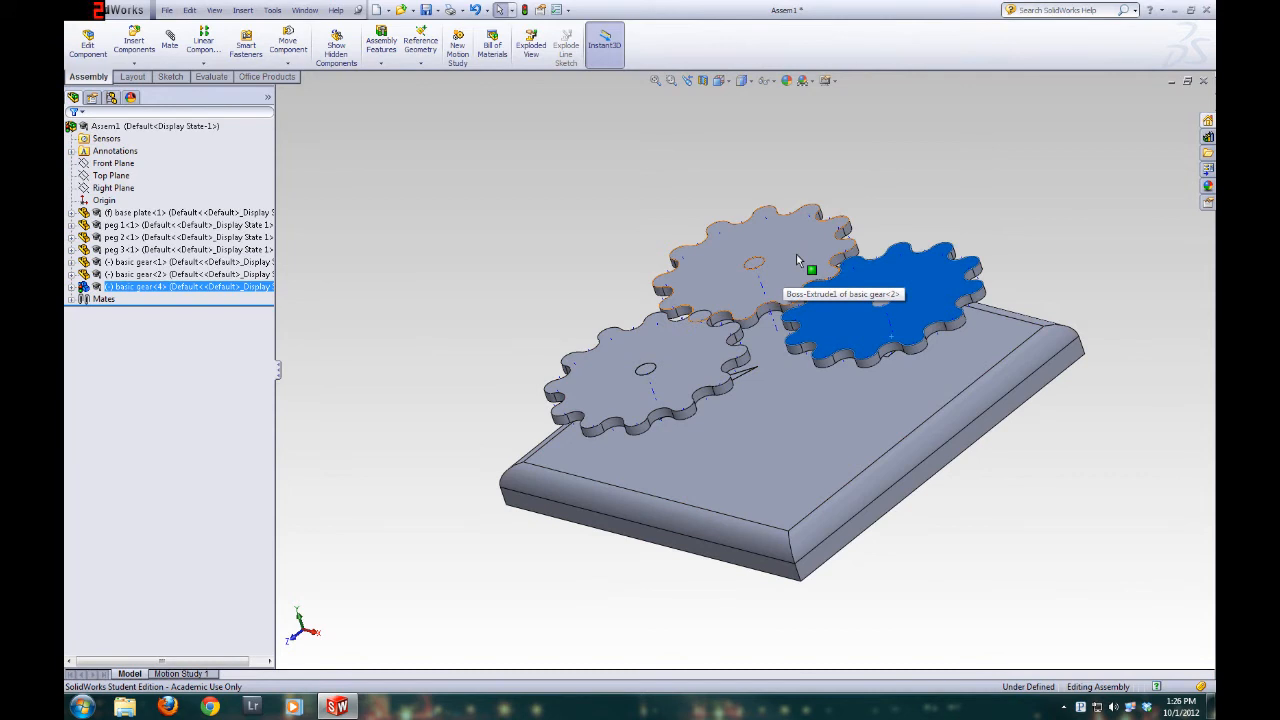
{"action": "middle_click_drag", "start_coordinate": [636, 217], "coordinate": [824, 463]}
{"action": "left_click_drag", "start_coordinate": [831, 423], "coordinate": [888, 339]}
{"action": "mouse_move", "coordinate": [898, 340]}
{"action": "left_mouse_down"}
{"action": "mouse_move", "coordinate": [887, 339]}
{"action": "mouse_move", "coordinate": [917, 343]}
{"action": "left_mouse_up"}
{"action": "key", "text": "Escape"}
{"action": "left_click", "coordinate": [868, 180]}
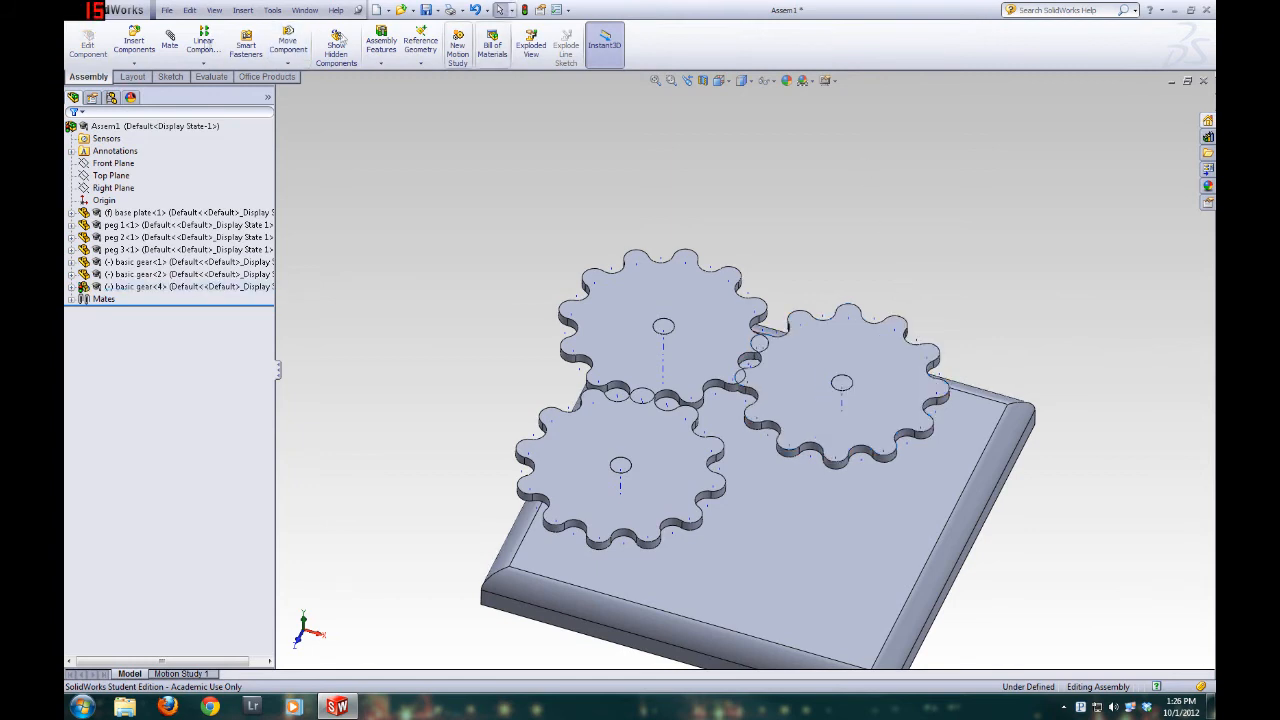
Start another mate in the gear assembly
{"action": "left_click", "coordinate": [174, 46]}
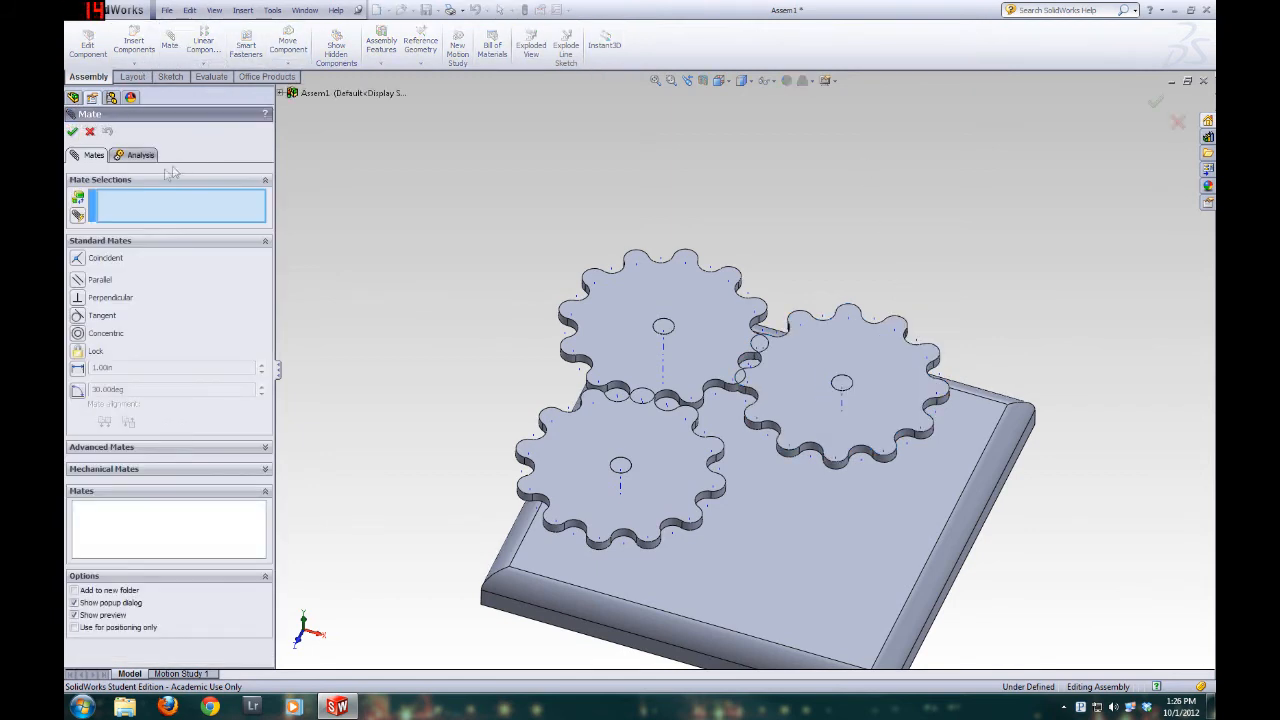
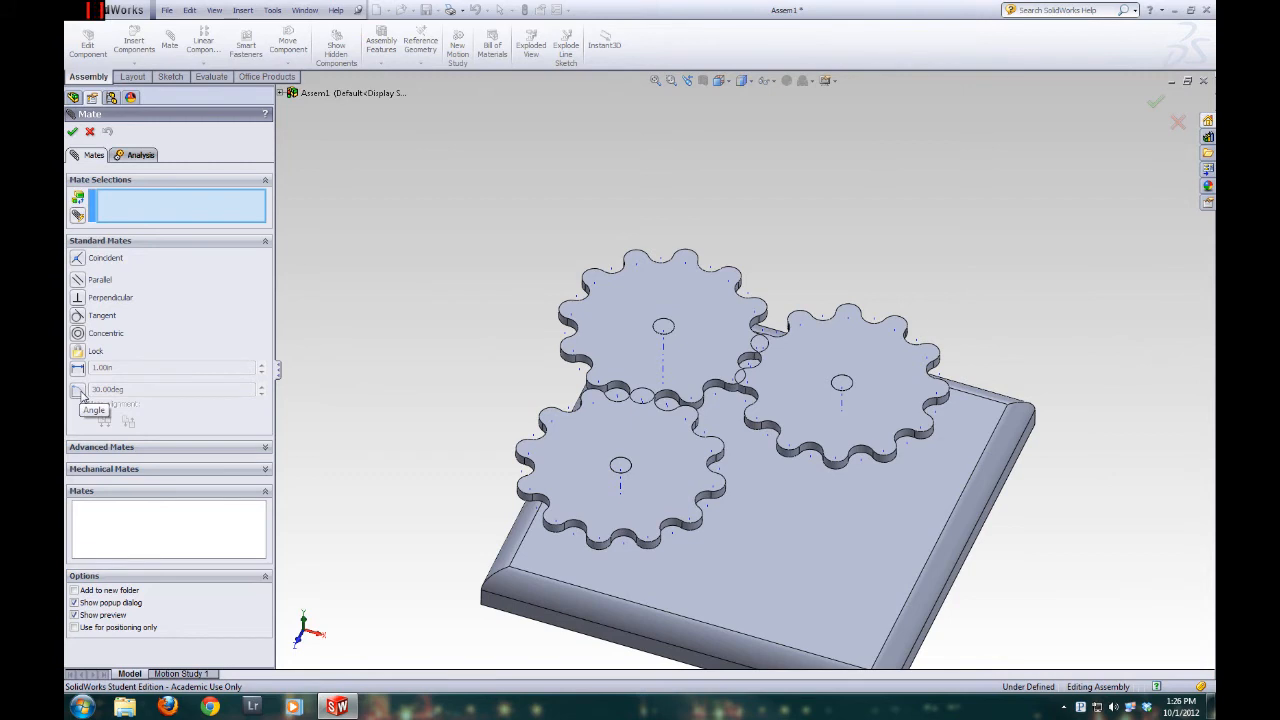
{"action": "left_click", "coordinate": [129, 447]}
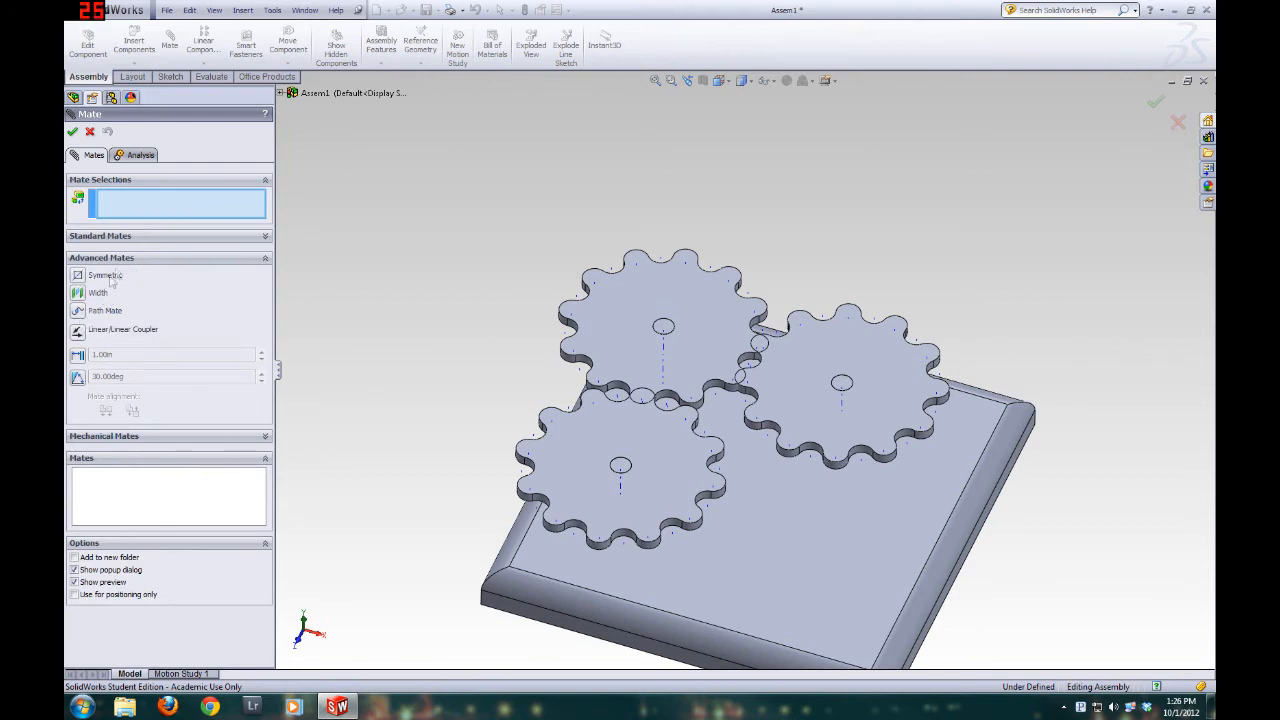
{"action": "left_click", "coordinate": [110, 437]}
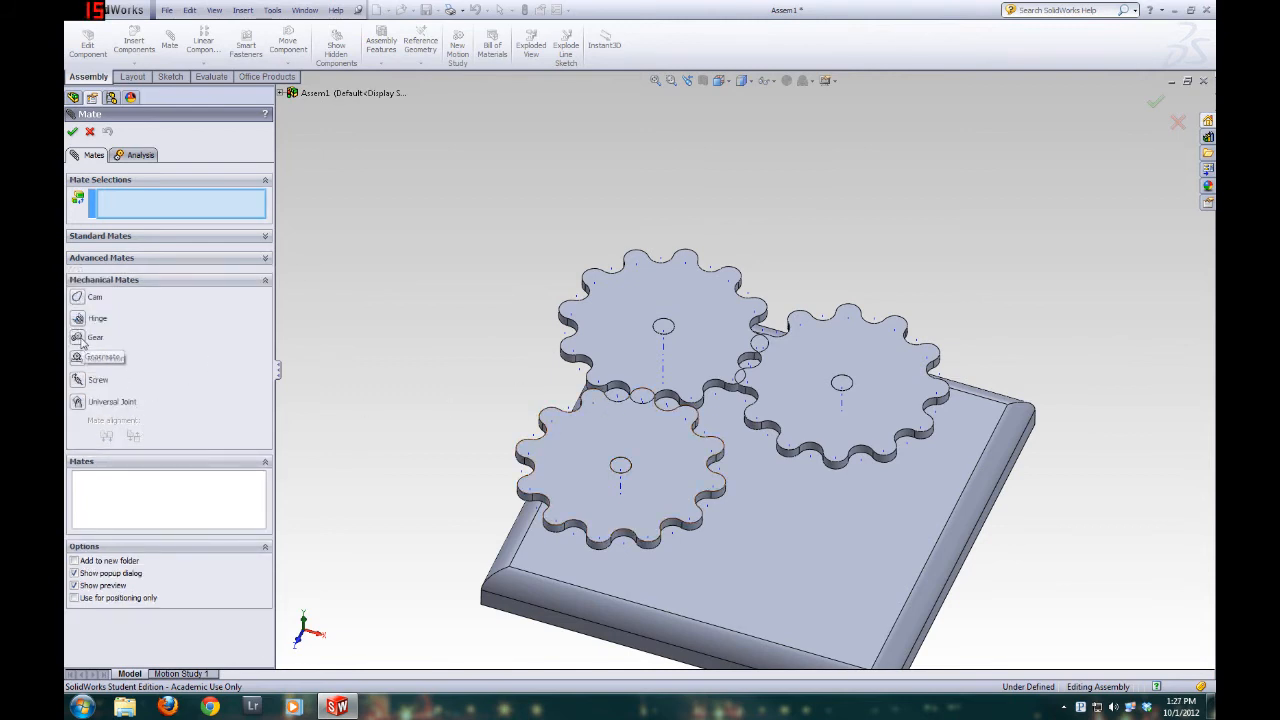
{"action": "left_click", "coordinate": [90, 132]}
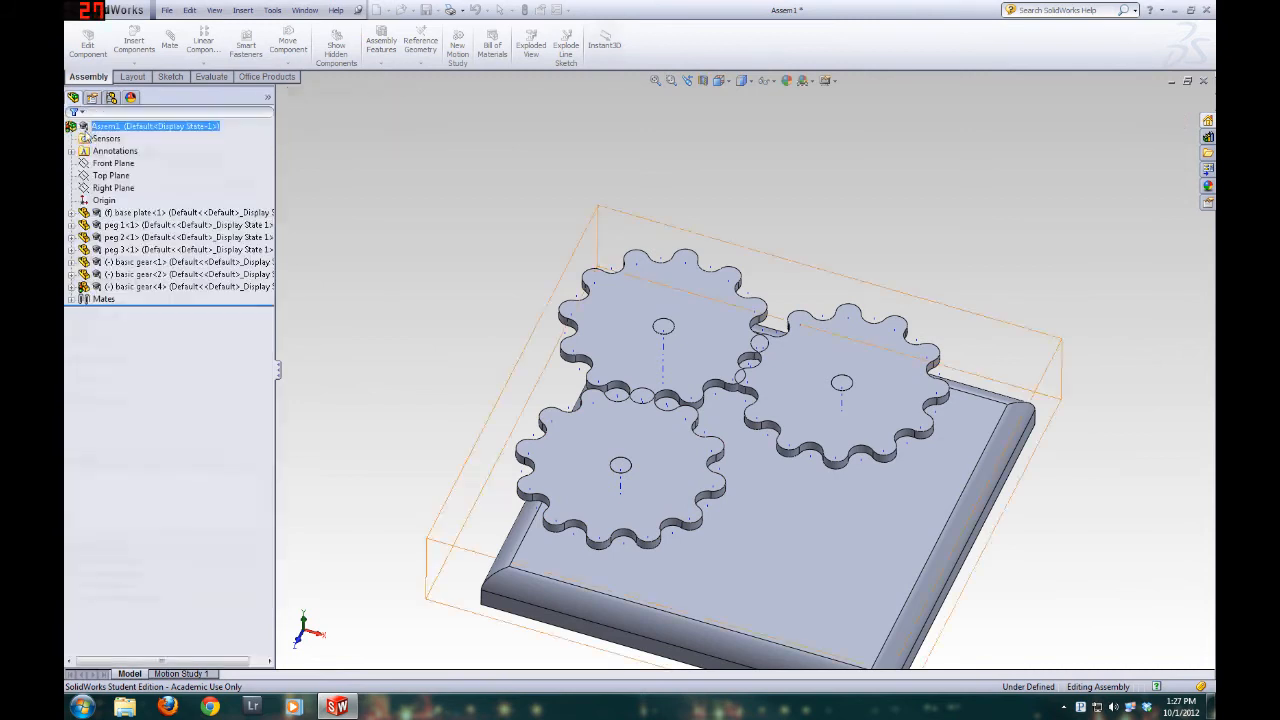
Start a new mate in the gear assembly and choose the mechanical Gear mate type
{"action": "left_click", "coordinate": [171, 64]}
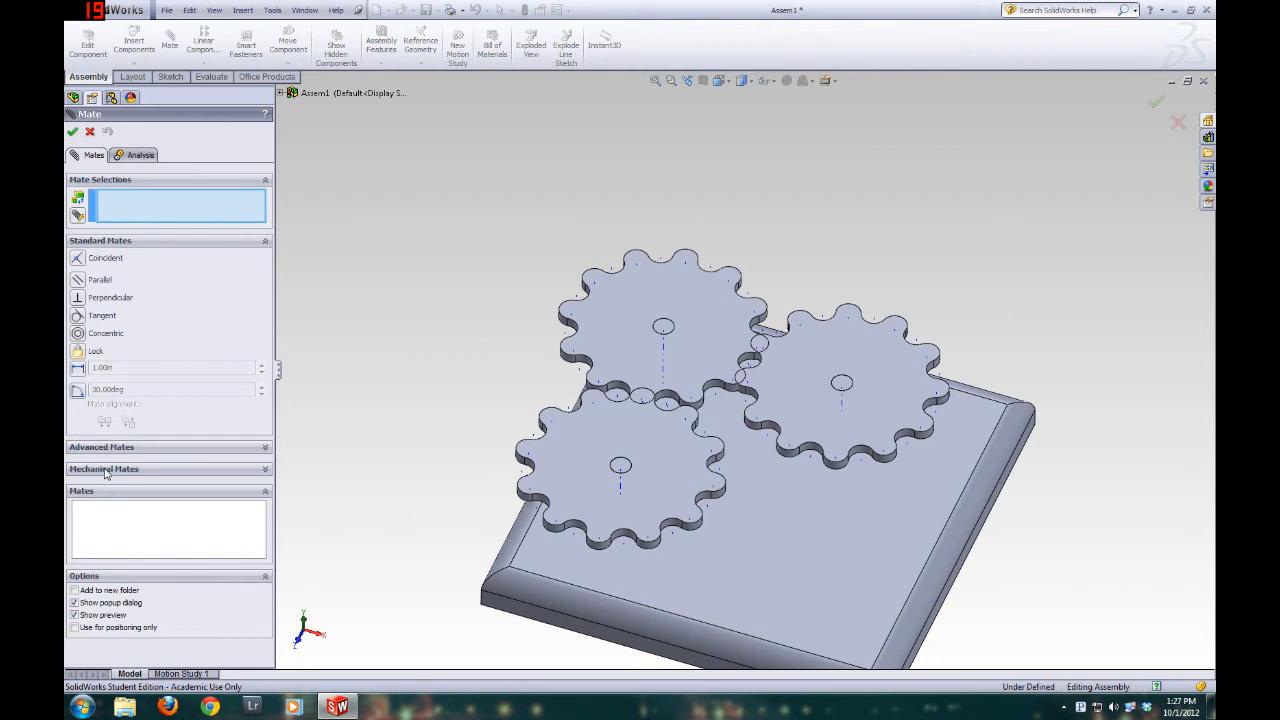
{"action": "left_click", "coordinate": [265, 469]}
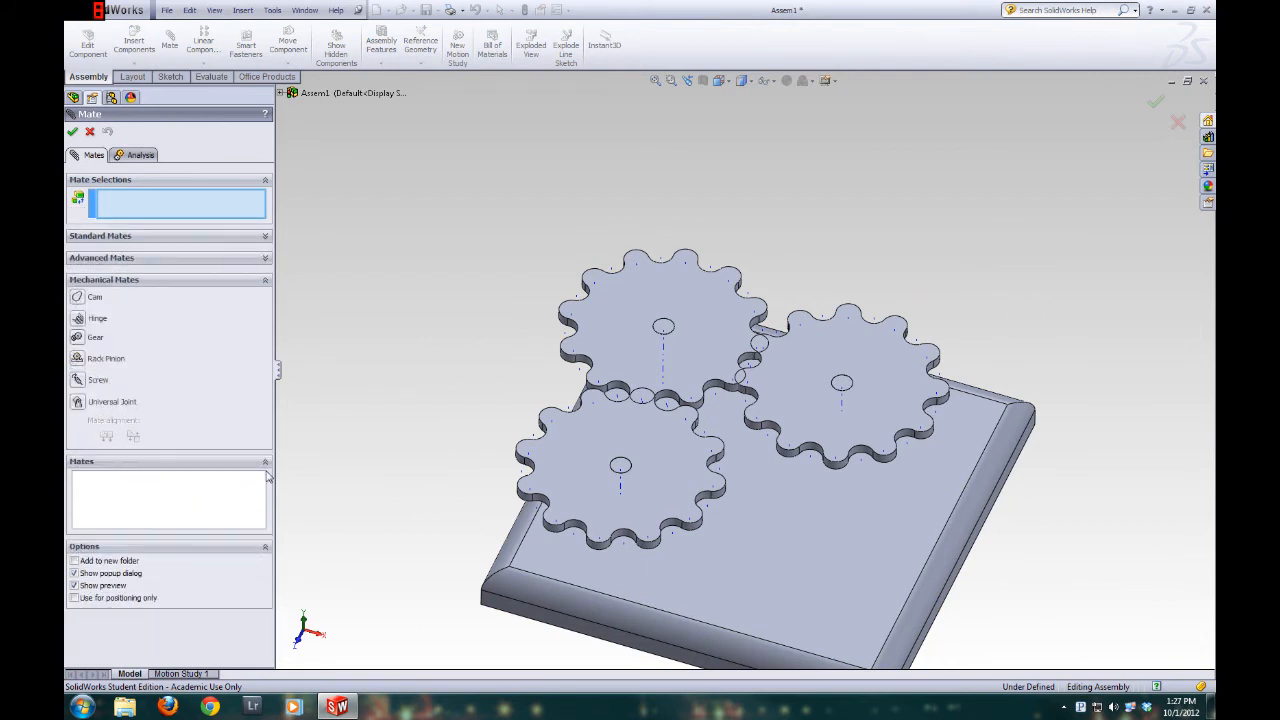
{"action": "left_click", "coordinate": [77, 338]}
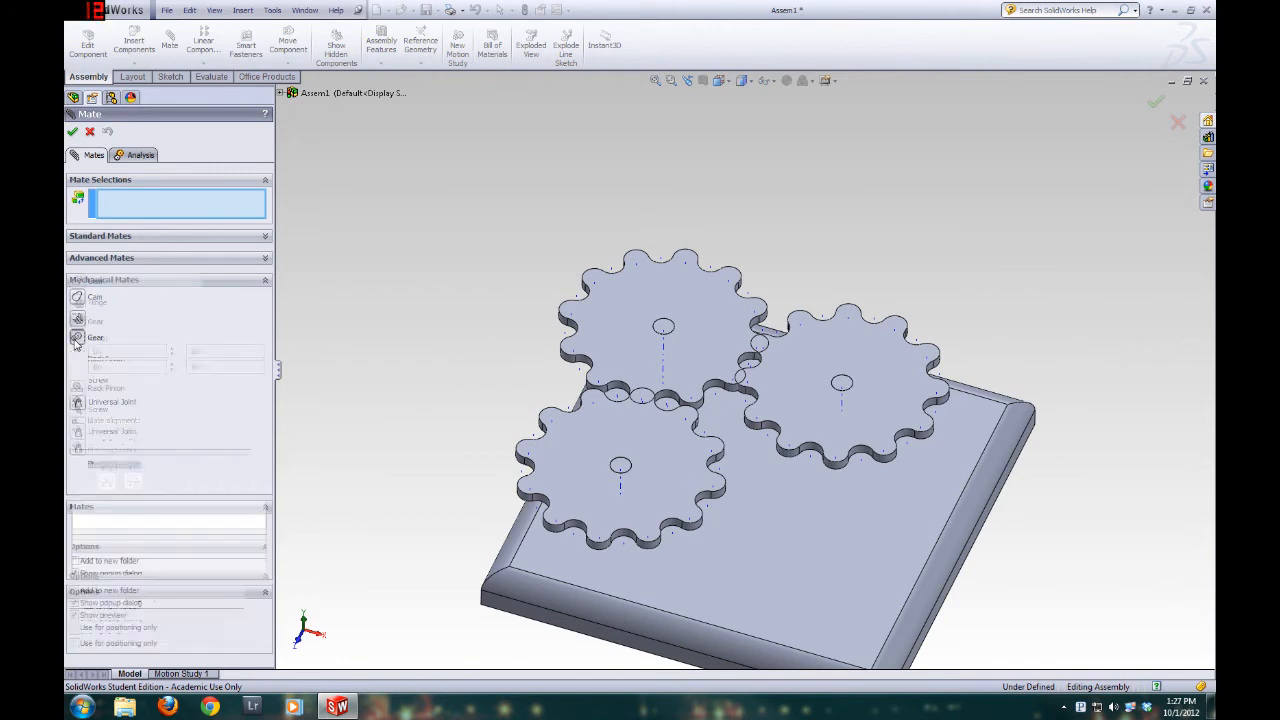
{"action": "scroll", "coordinate": [663, 345], "scroll_direction": "down", "scroll_amount": 5}
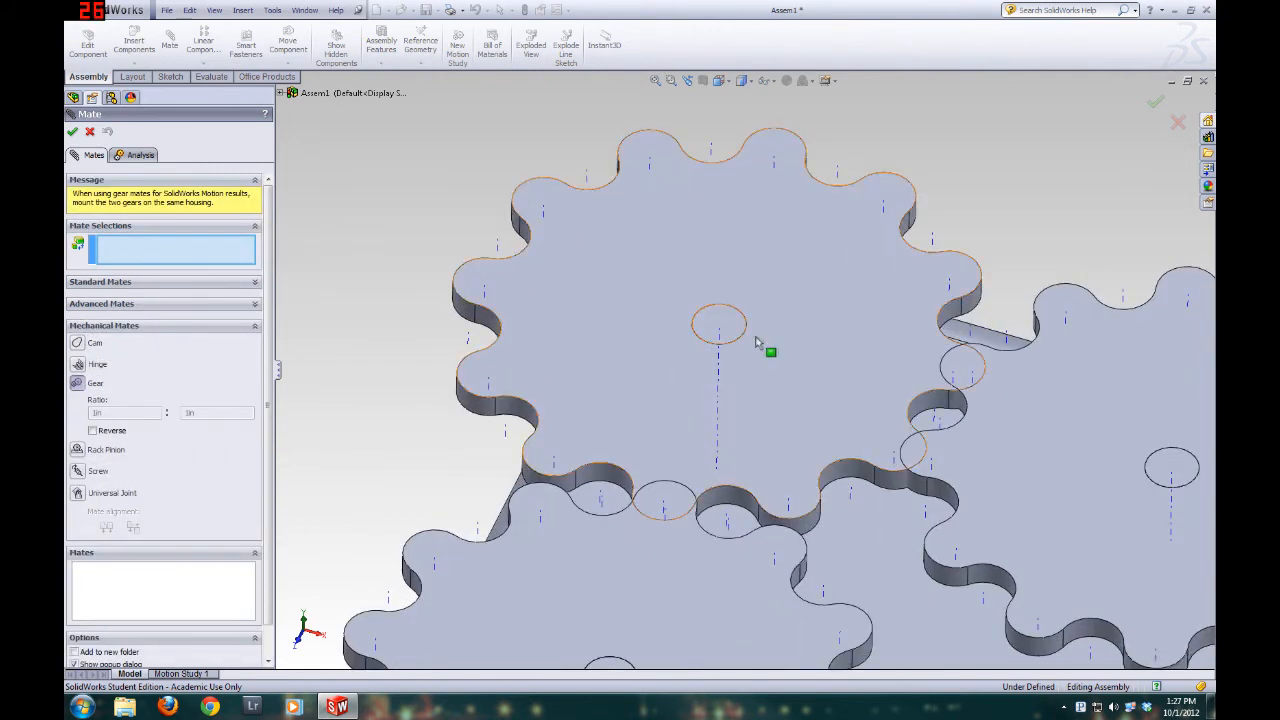
{"action": "scroll", "coordinate": [771, 355], "scroll_direction": "up", "scroll_amount": 3}
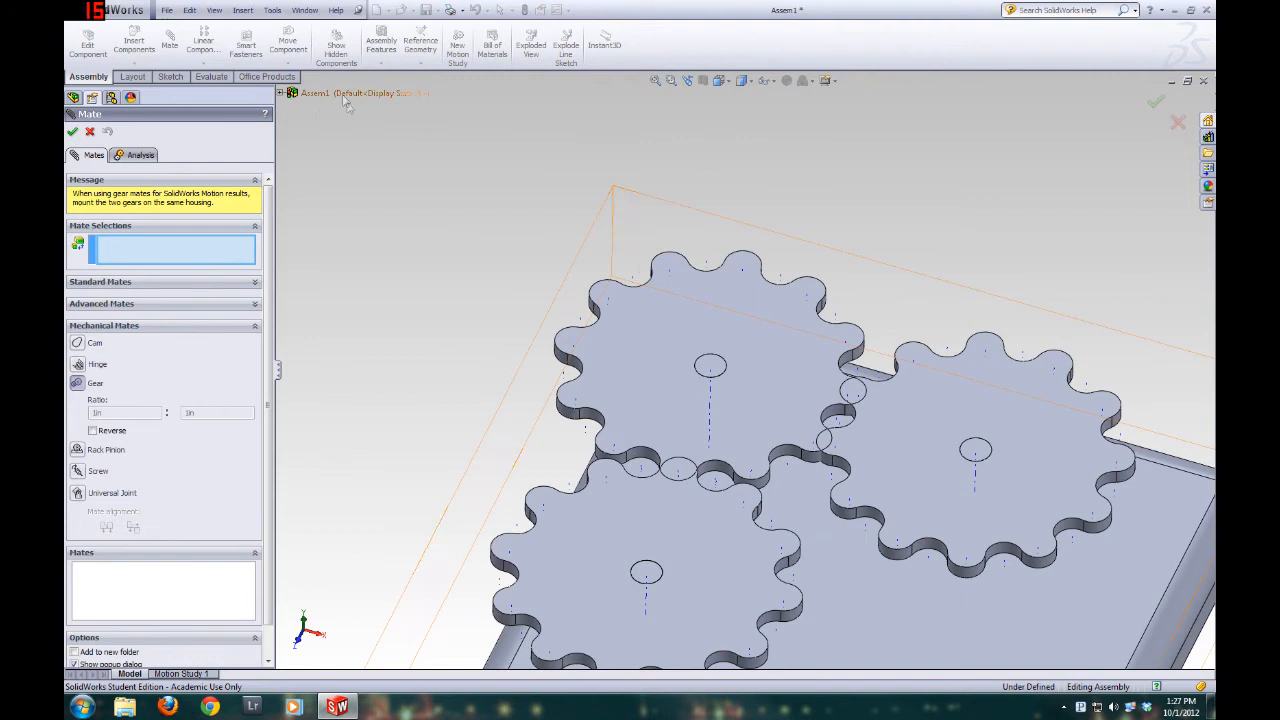
{"action": "scroll", "coordinate": [704, 410], "scroll_direction": "down", "scroll_amount": 2}
{"action": "scroll", "coordinate": [705, 410], "scroll_direction": "down", "scroll_amount": 1}
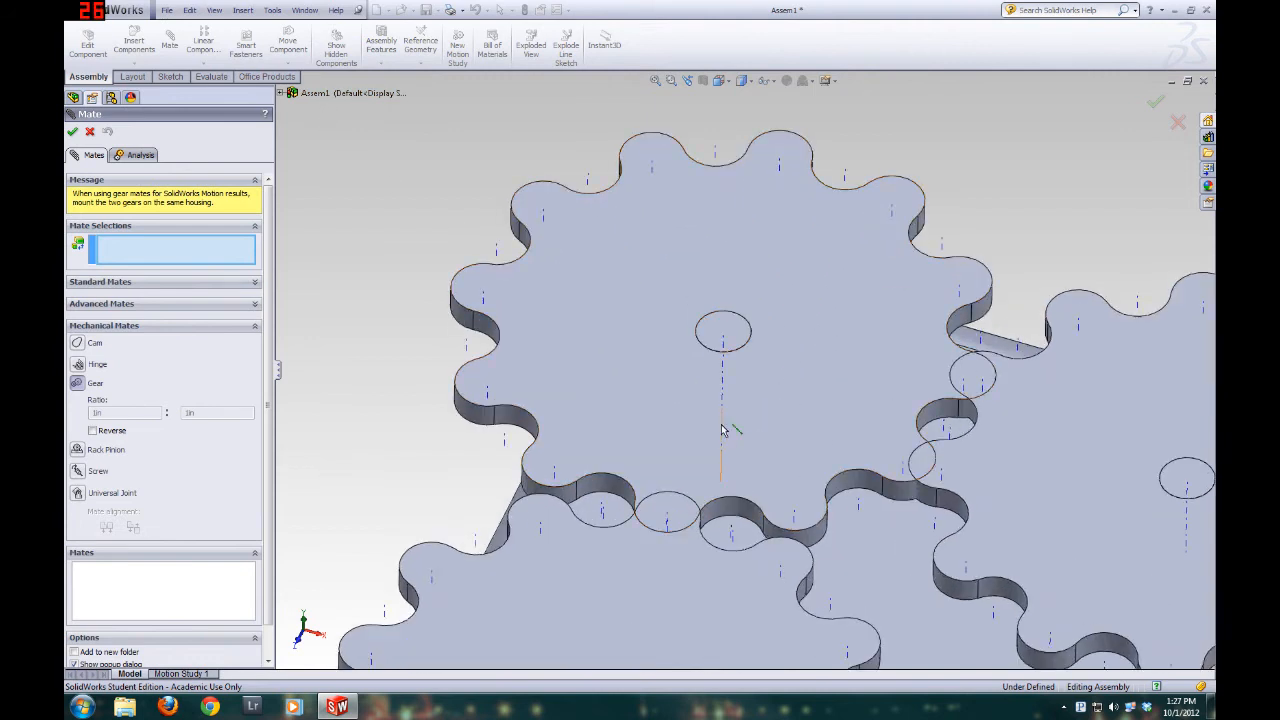
Hide peg 1, peg 2 and peg 3 to expose the center holes of the three basic gears
{"action": "left_click", "coordinate": [280, 93]}
{"action": "middle_click_drag", "start_coordinate": [643, 450], "coordinate": [671, 372]}
{"action": "scroll", "coordinate": [671, 372], "scroll_direction": "up", "scroll_amount": 3}
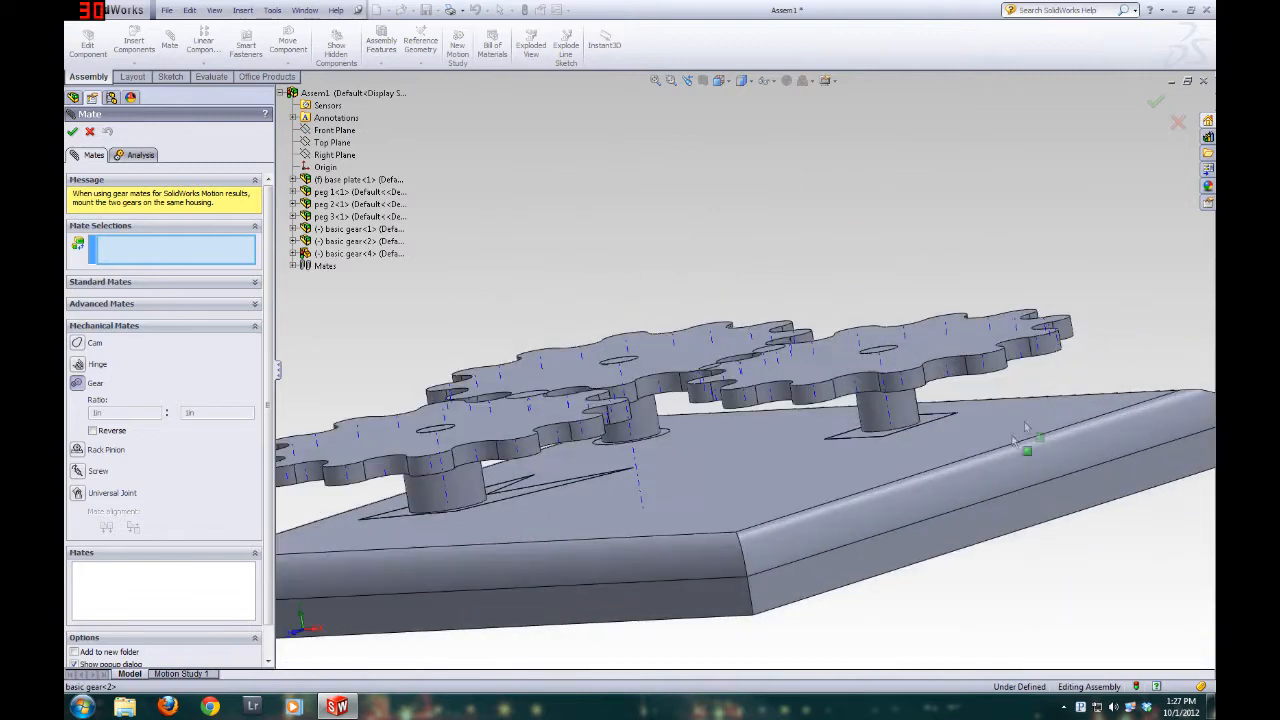
{"action": "middle_click_drag", "start_coordinate": [870, 352], "coordinate": [877, 414]}
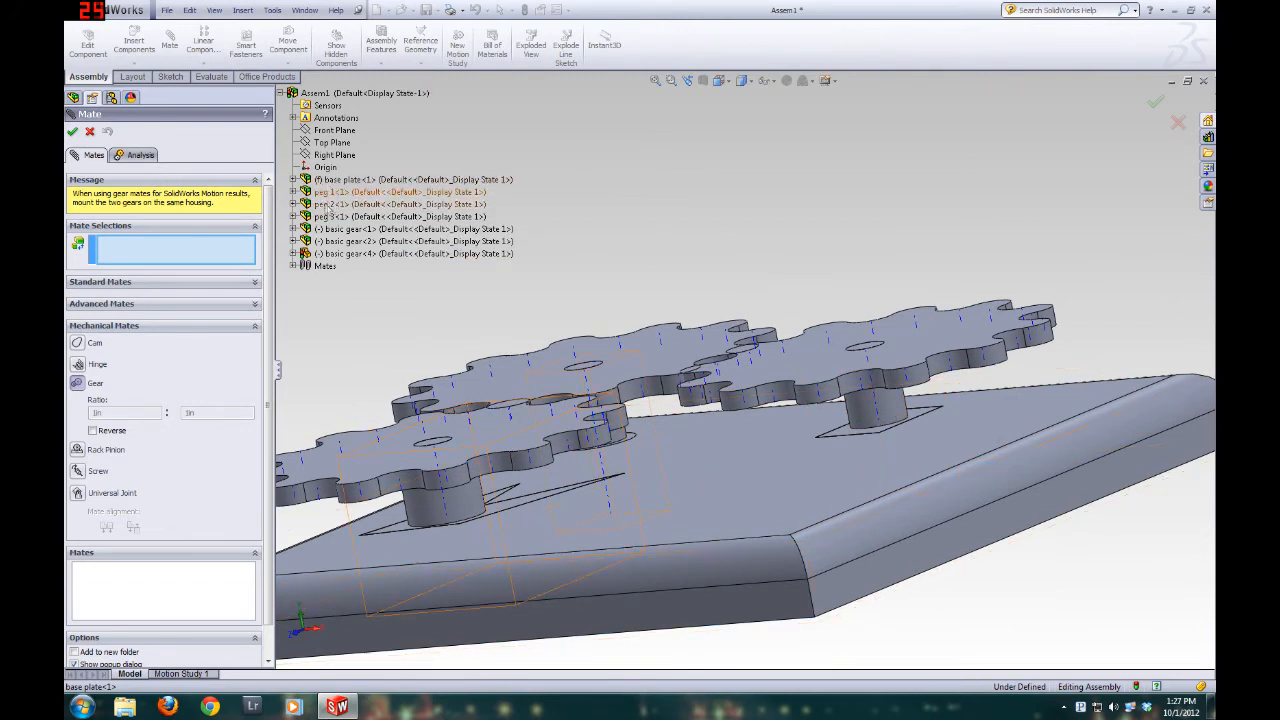
{"action": "right_click", "coordinate": [326, 199]}
{"action": "left_click", "coordinate": [352, 209]}
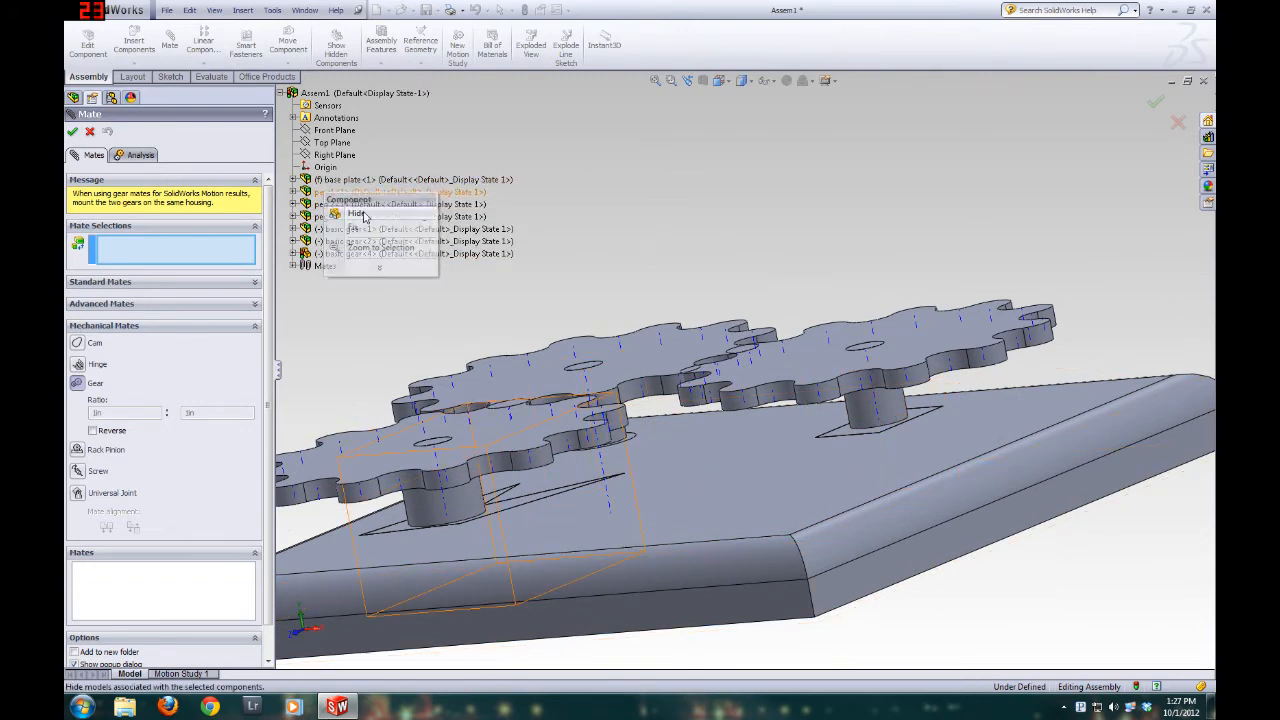
{"action": "right_click", "coordinate": [335, 205]}
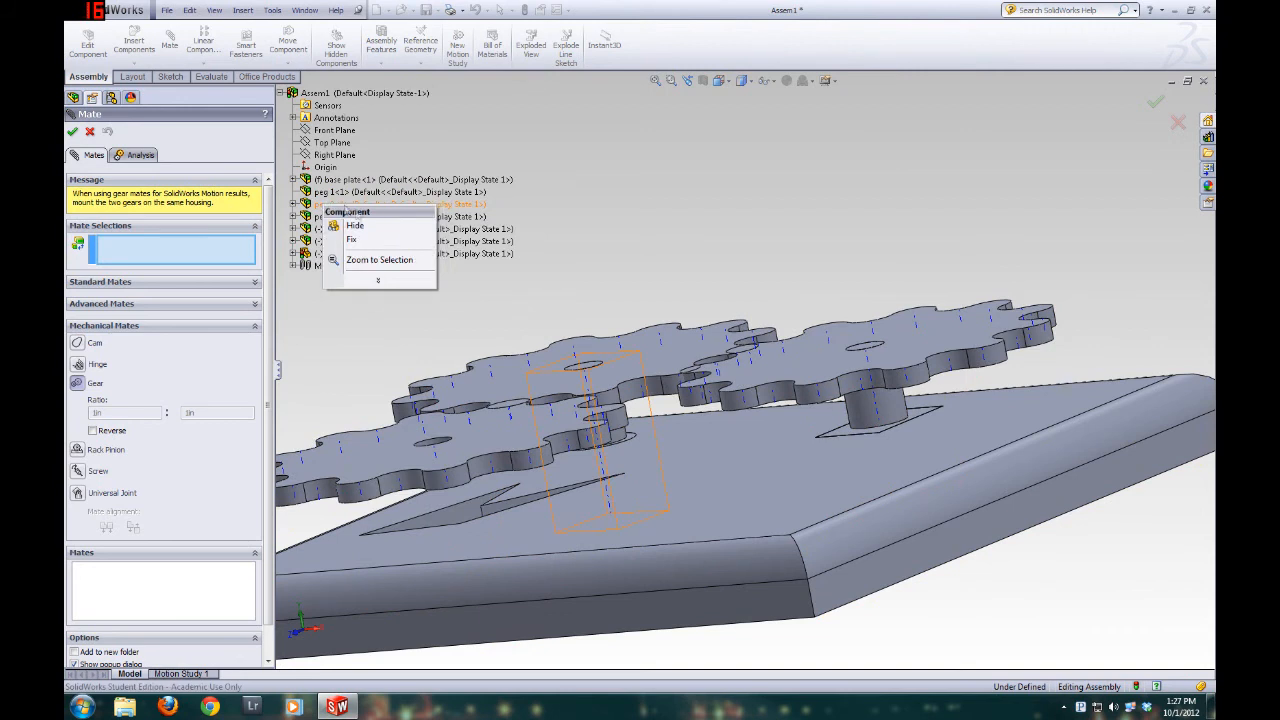
{"action": "left_click", "coordinate": [354, 227]}
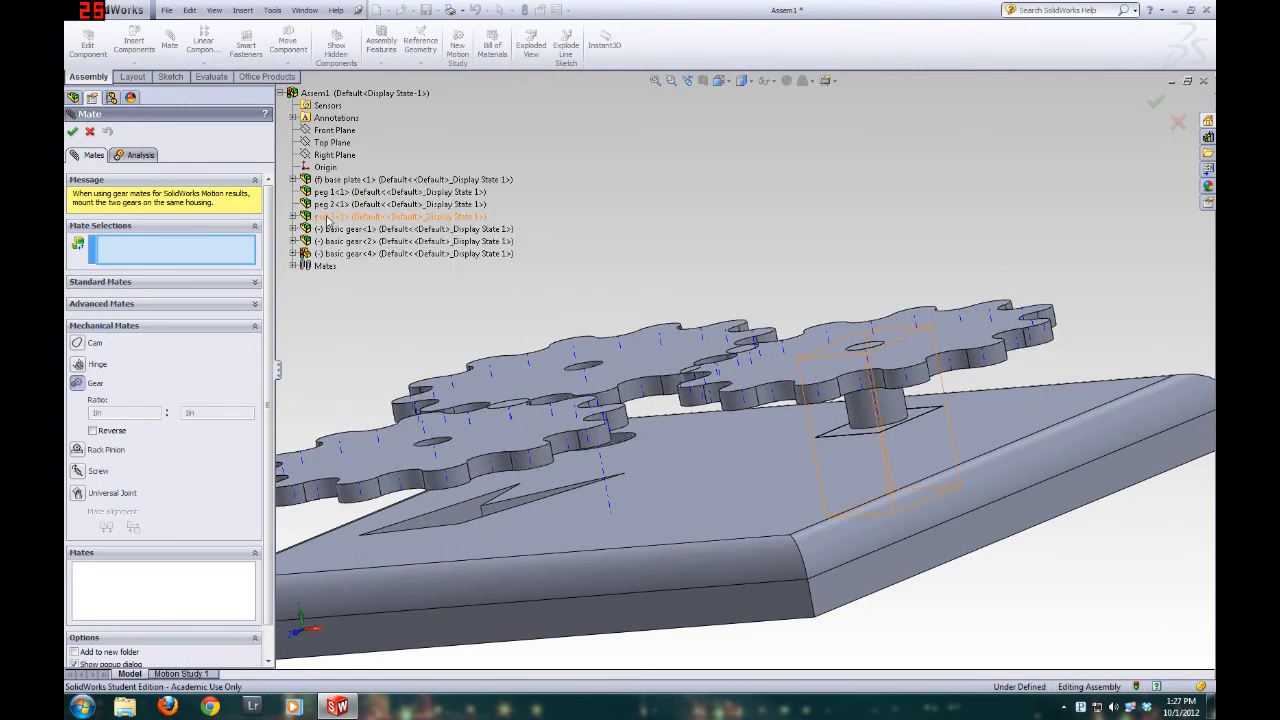
{"action": "right_click", "coordinate": [333, 217]}
{"action": "left_click", "coordinate": [358, 239]}
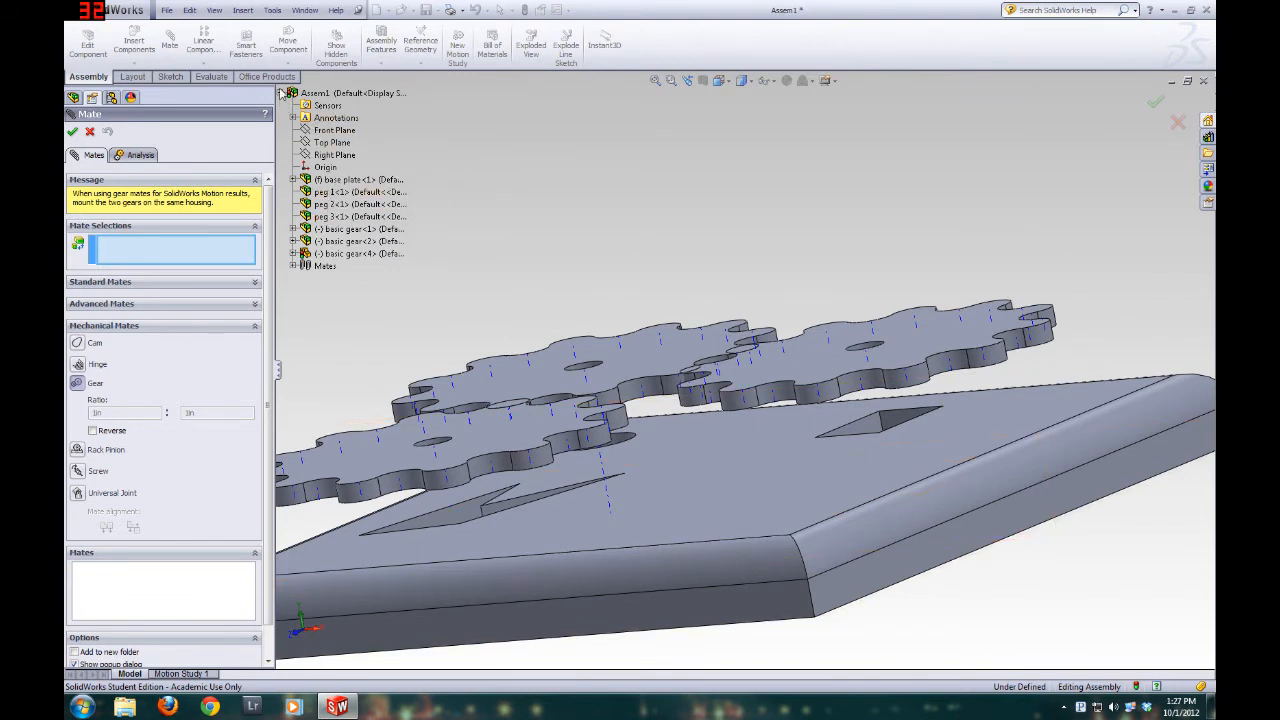
{"action": "left_click", "coordinate": [282, 93]}
{"action": "left_click", "coordinate": [282, 93]}
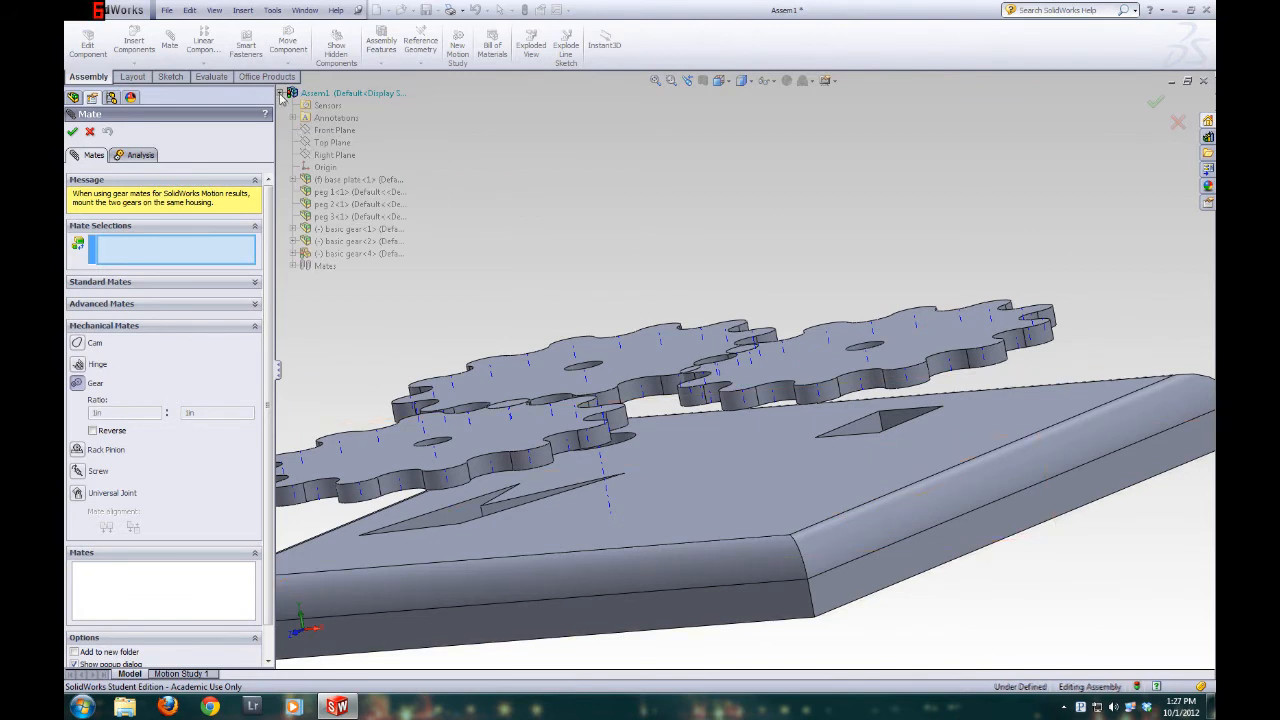
{"action": "right_click", "coordinate": [320, 193]}
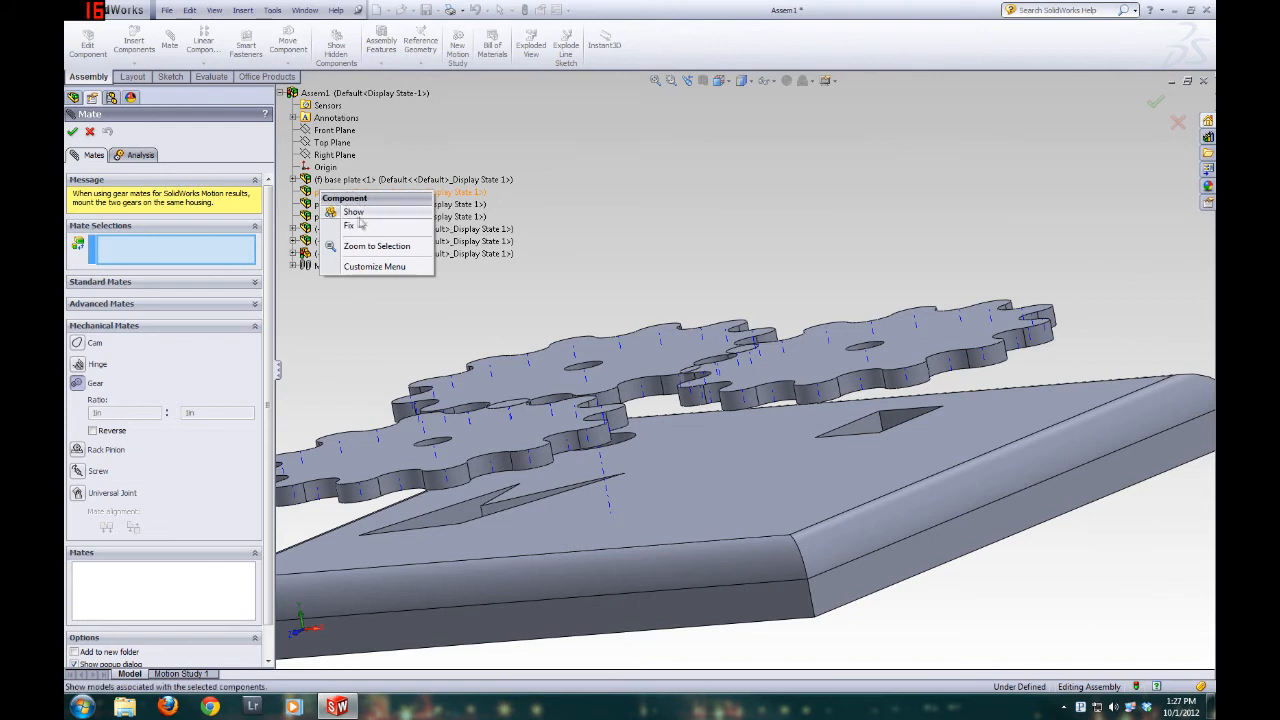
{"action": "left_click", "coordinate": [557, 110]}
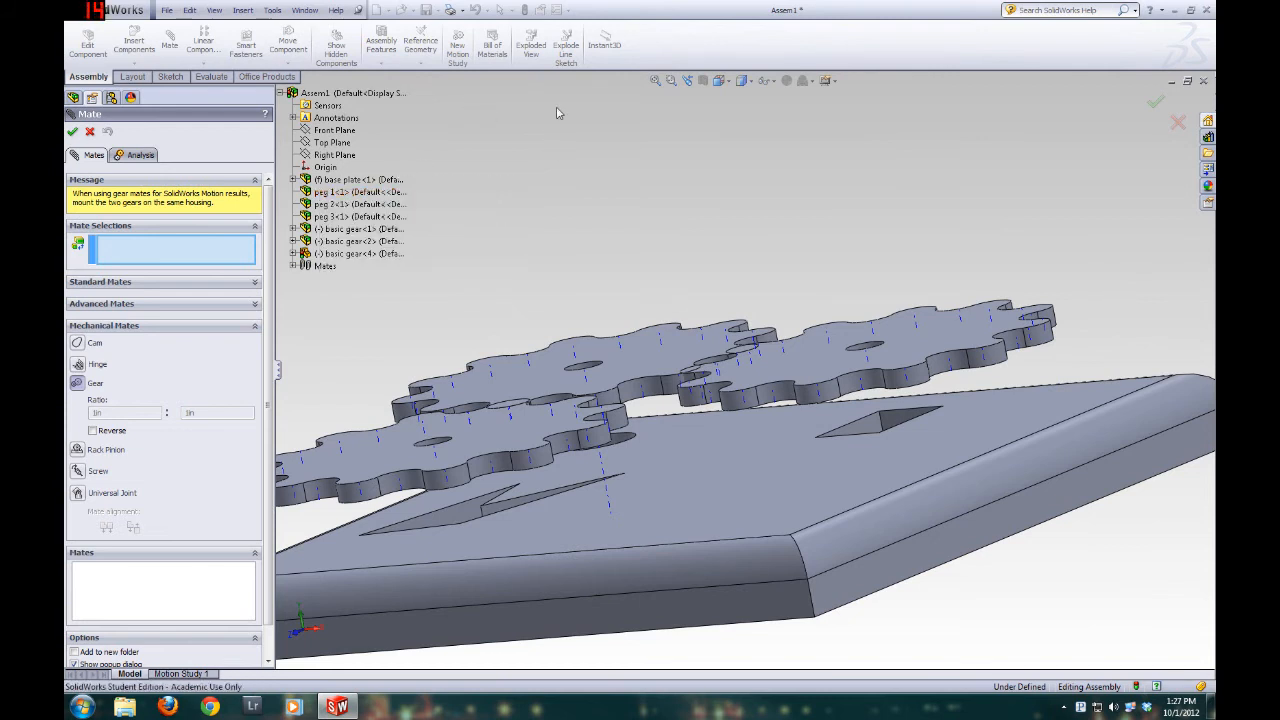
Add a gear mate with a 0.5in : 0.5in ratio between the center axes of basic gear 2 and basic gear 4, and finish mating
{"action": "middle_click_drag", "start_coordinate": [864, 340], "coordinate": [873, 375]}
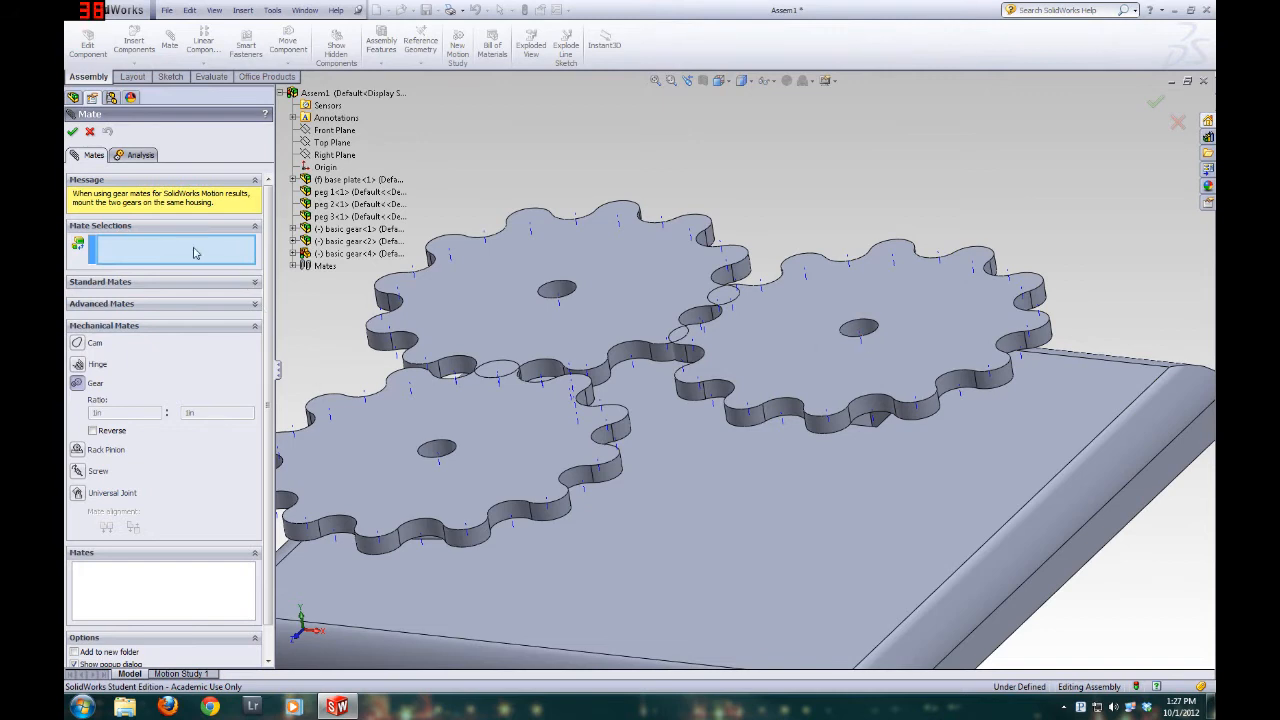
{"action": "left_click", "coordinate": [566, 298]}
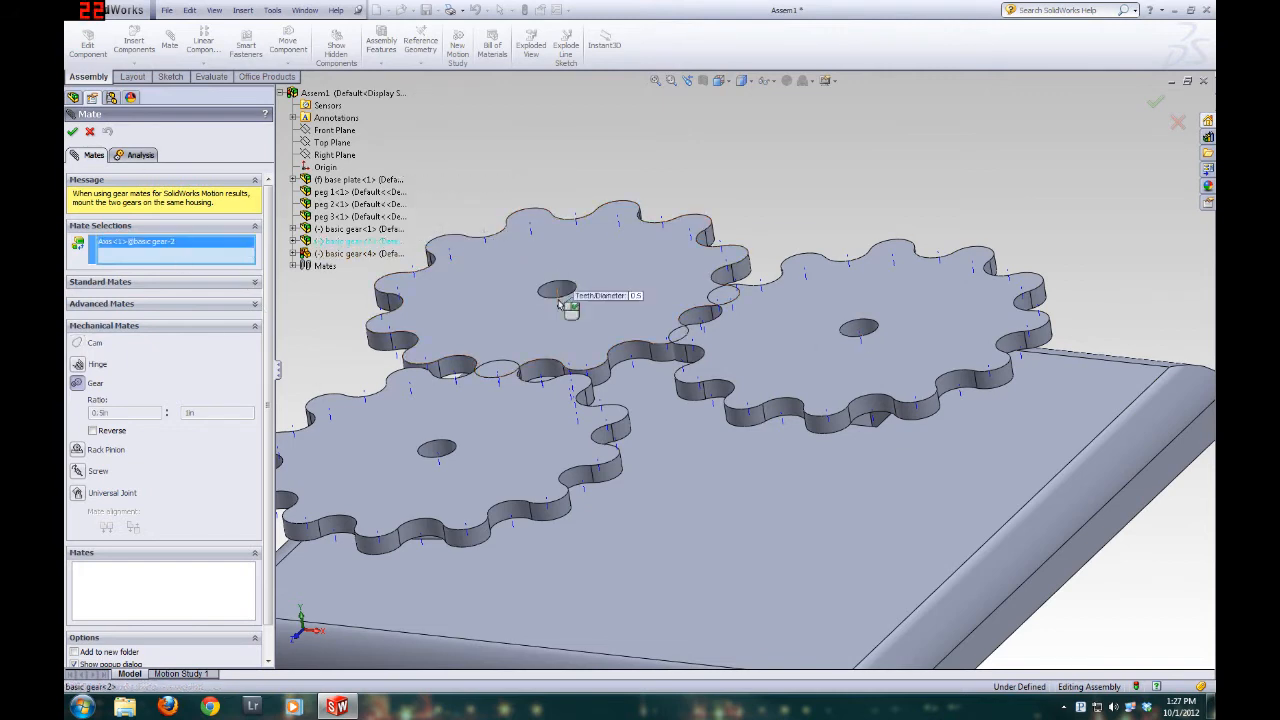
{"action": "left_click", "coordinate": [860, 340]}
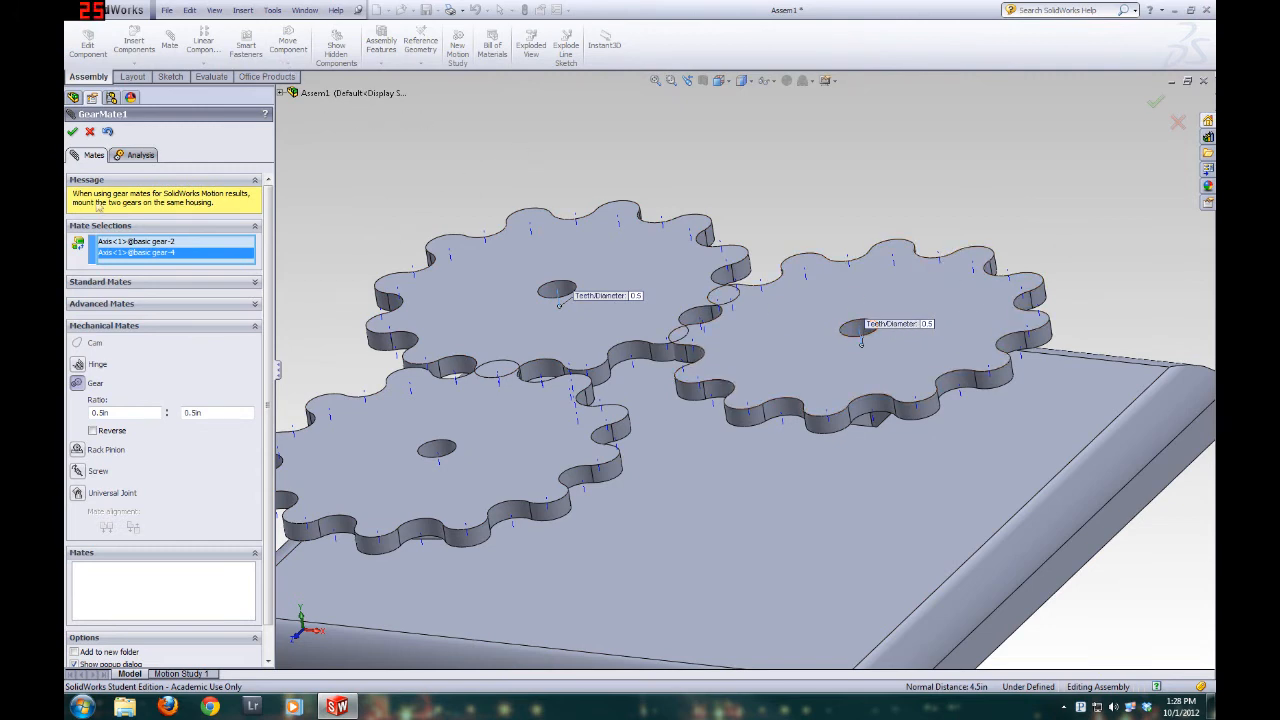
{"action": "left_click", "coordinate": [72, 133]}
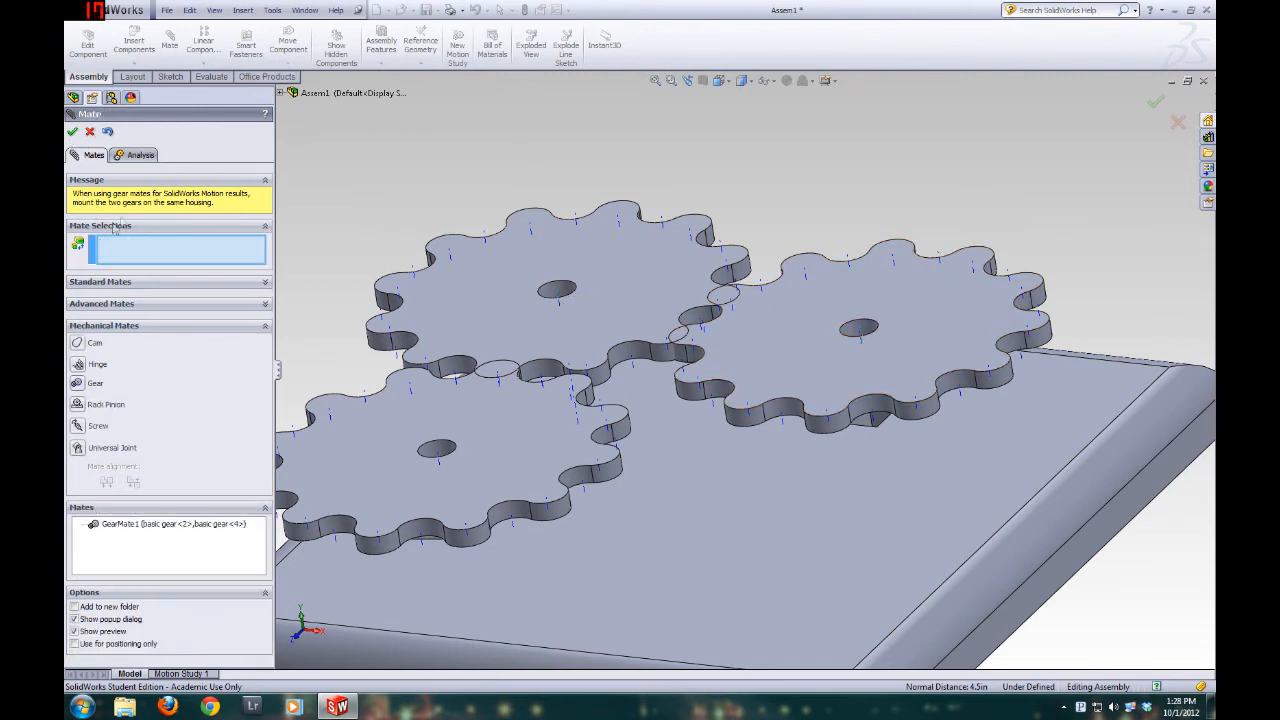
{"action": "left_click", "coordinate": [91, 133]}
Turn the gear-mated gears and examine from several angles how their teeth move against each other
{"action": "middle_click_drag", "start_coordinate": [691, 203], "coordinate": [727, 372]}
{"action": "scroll", "coordinate": [727, 372], "scroll_direction": "up", "scroll_amount": 3}
{"action": "middle_click_drag", "start_coordinate": [708, 312], "coordinate": [685, 337]}
{"action": "left_click_drag", "start_coordinate": [826, 345], "coordinate": [744, 472]}
{"action": "middle_click_drag", "start_coordinate": [584, 502], "coordinate": [566, 309]}
{"action": "scroll", "coordinate": [798, 560], "scroll_direction": "up", "scroll_amount": 3}
{"action": "scroll", "coordinate": [798, 560], "scroll_direction": "down", "scroll_amount": 4}
{"action": "middle_click_drag", "start_coordinate": [695, 278], "coordinate": [700, 152]}
{"action": "middle_click_drag", "start_coordinate": [518, 268], "coordinate": [574, 395]}
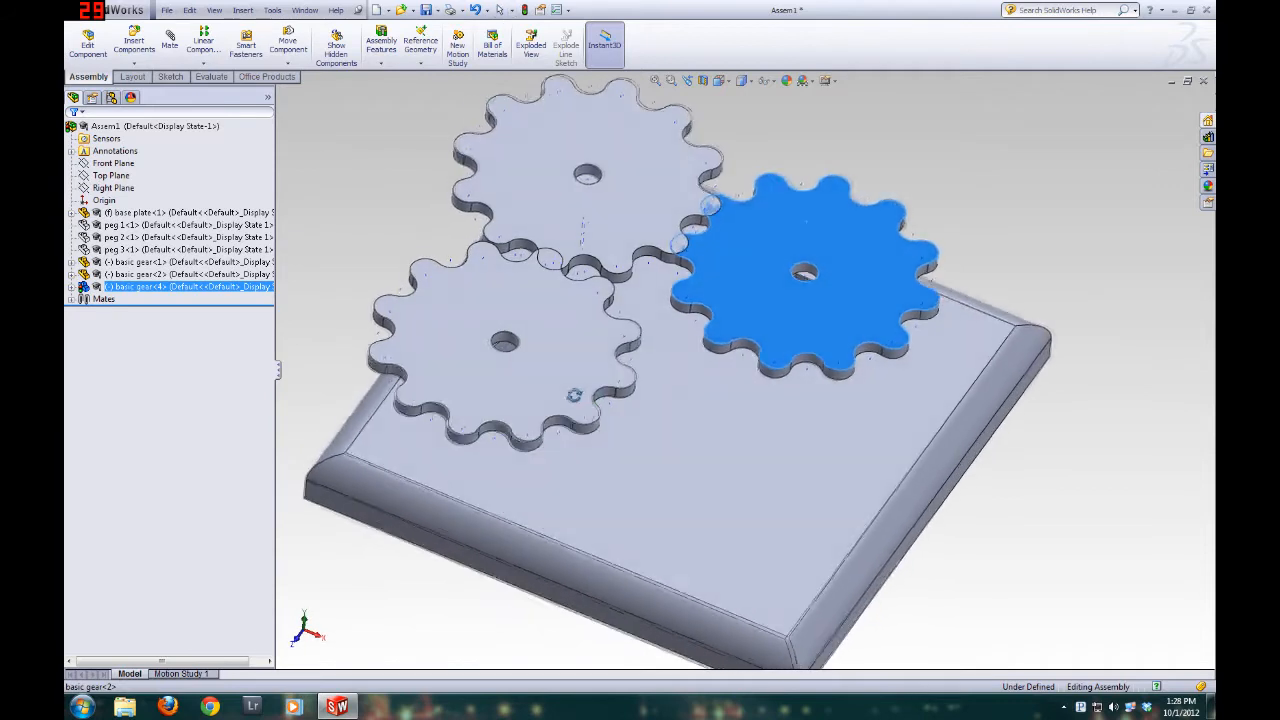
{"action": "scroll", "coordinate": [661, 195], "scroll_direction": "up", "scroll_amount": 3}
{"action": "scroll", "coordinate": [661, 195], "scroll_direction": "down", "scroll_amount": 4}
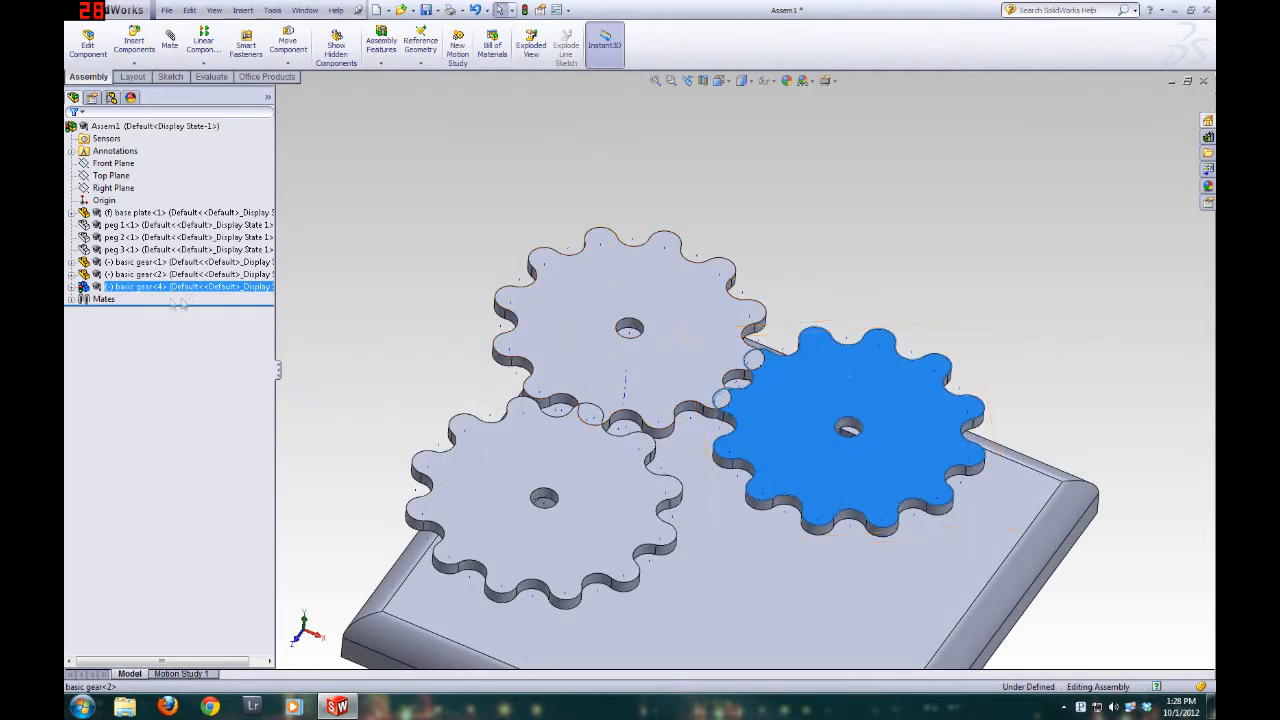
Delete the gear mate between basic gear 2 and basic gear 4 from basic gear 4's mates
{"action": "left_click", "coordinate": [135, 290]}
{"action": "right_click", "coordinate": [772, 390]}
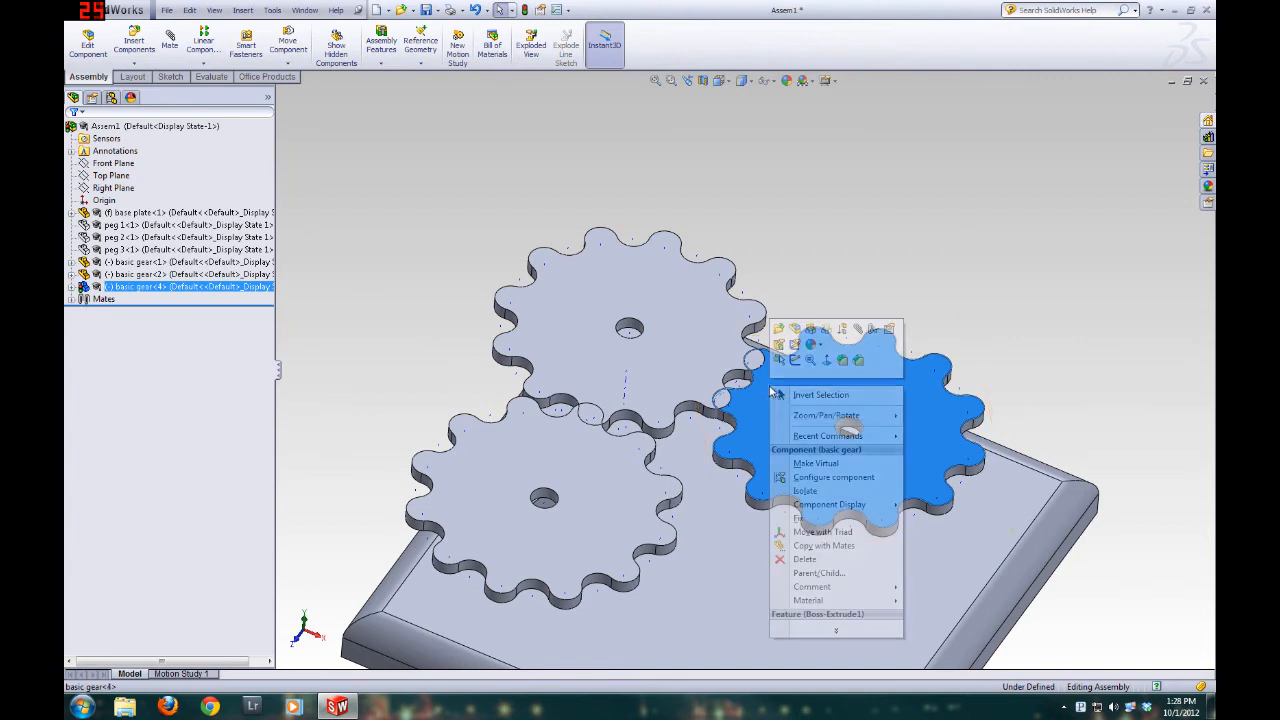
{"action": "left_click", "coordinate": [873, 330]}
{"action": "left_click", "coordinate": [341, 171]}
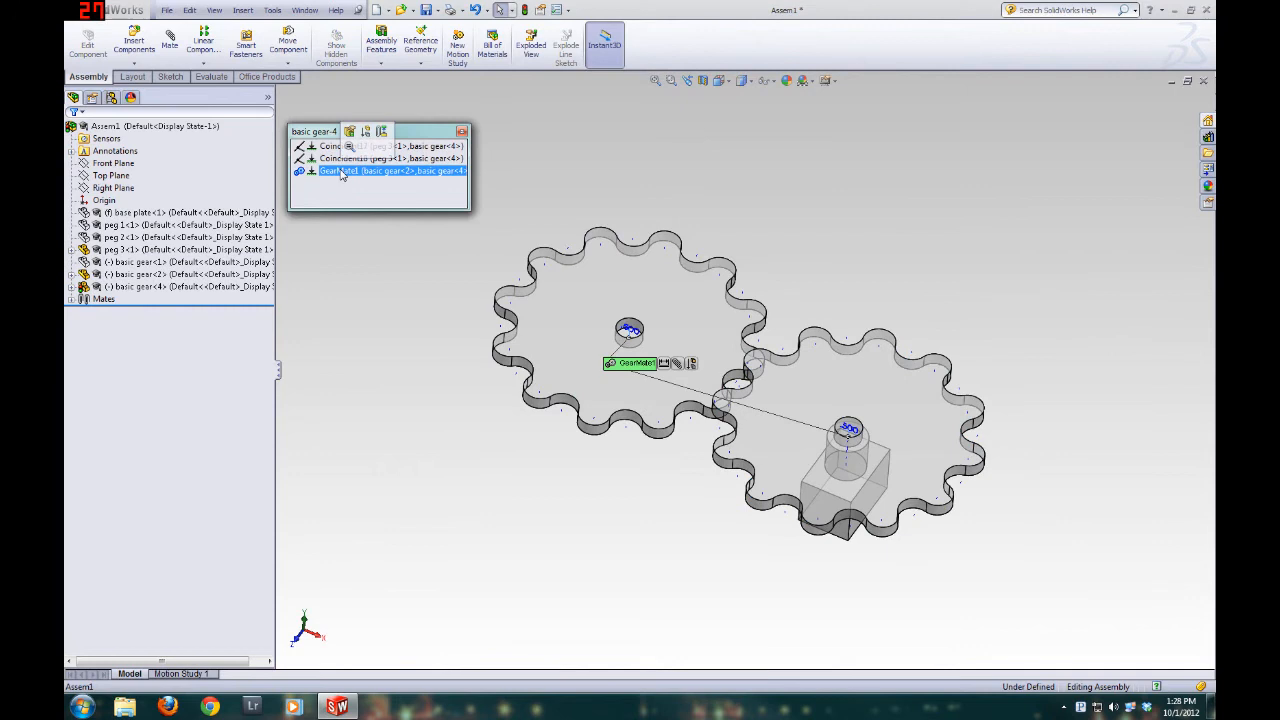
{"action": "key", "text": "Delete"}
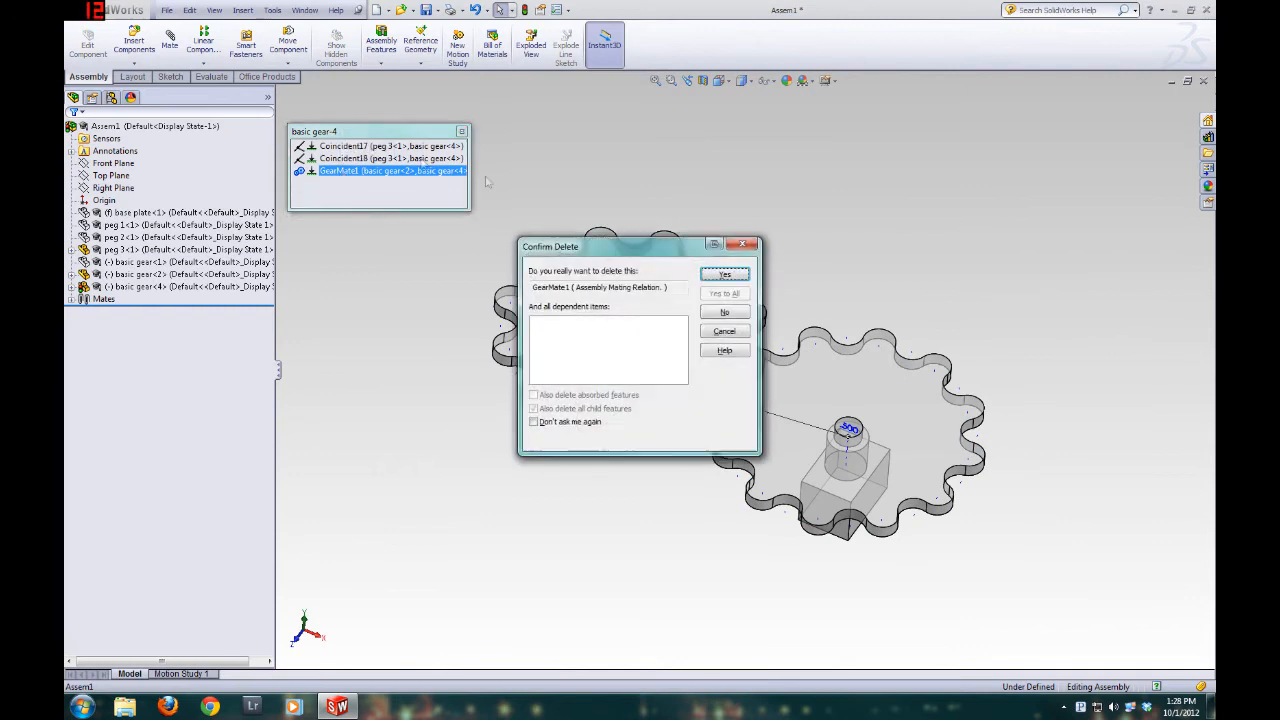
{"action": "left_click", "coordinate": [725, 276]}
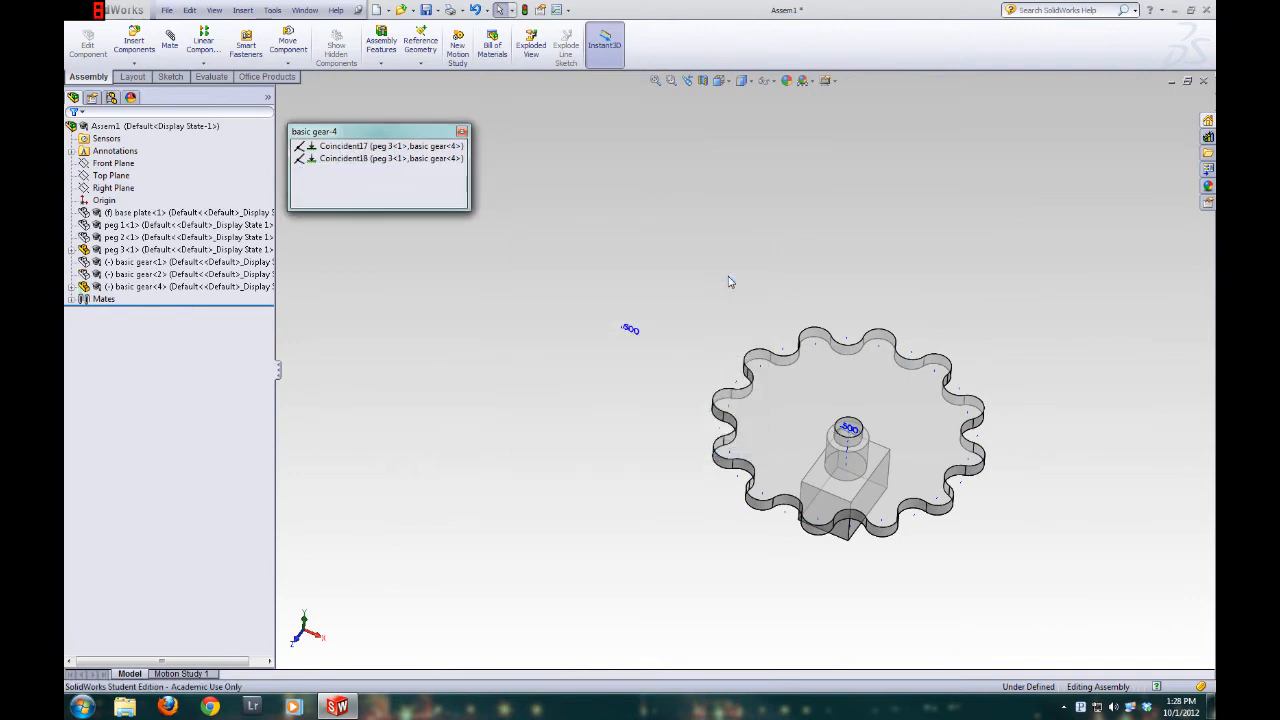
{"action": "left_click", "coordinate": [462, 132]}
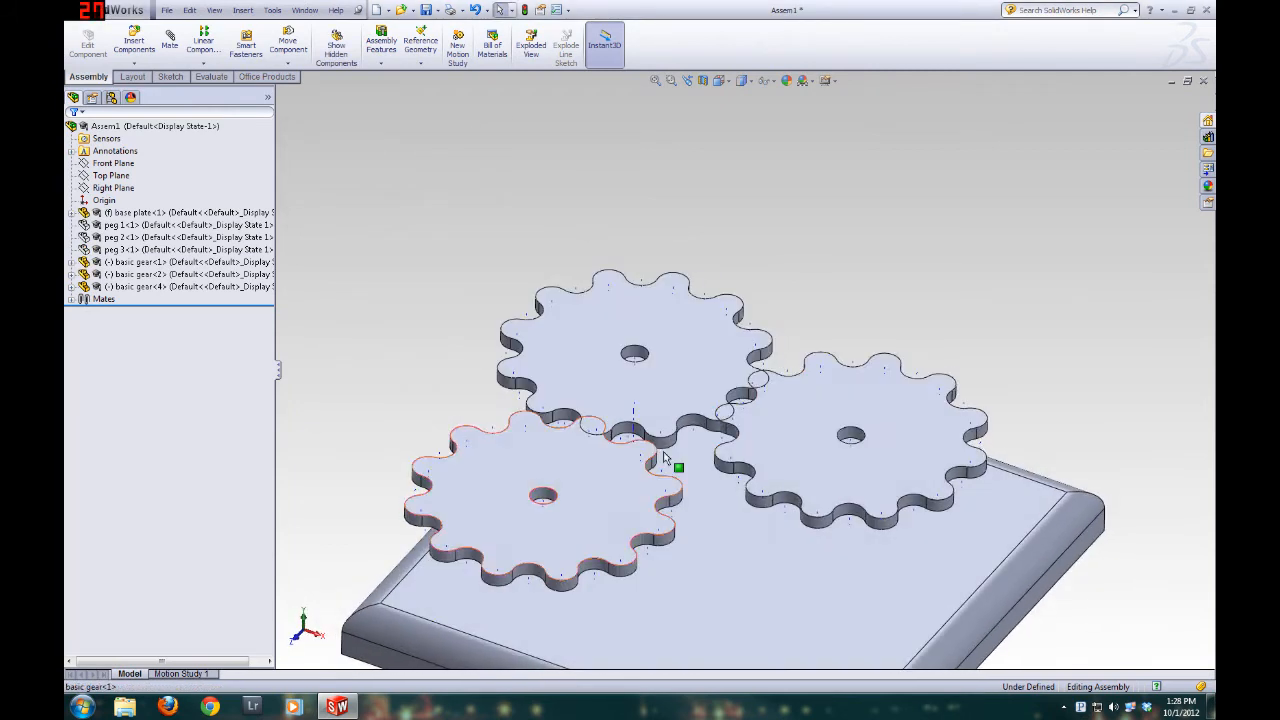
Review the remaining mates of basic gear 4 and close the list
{"action": "right_click", "coordinate": [837, 430]}
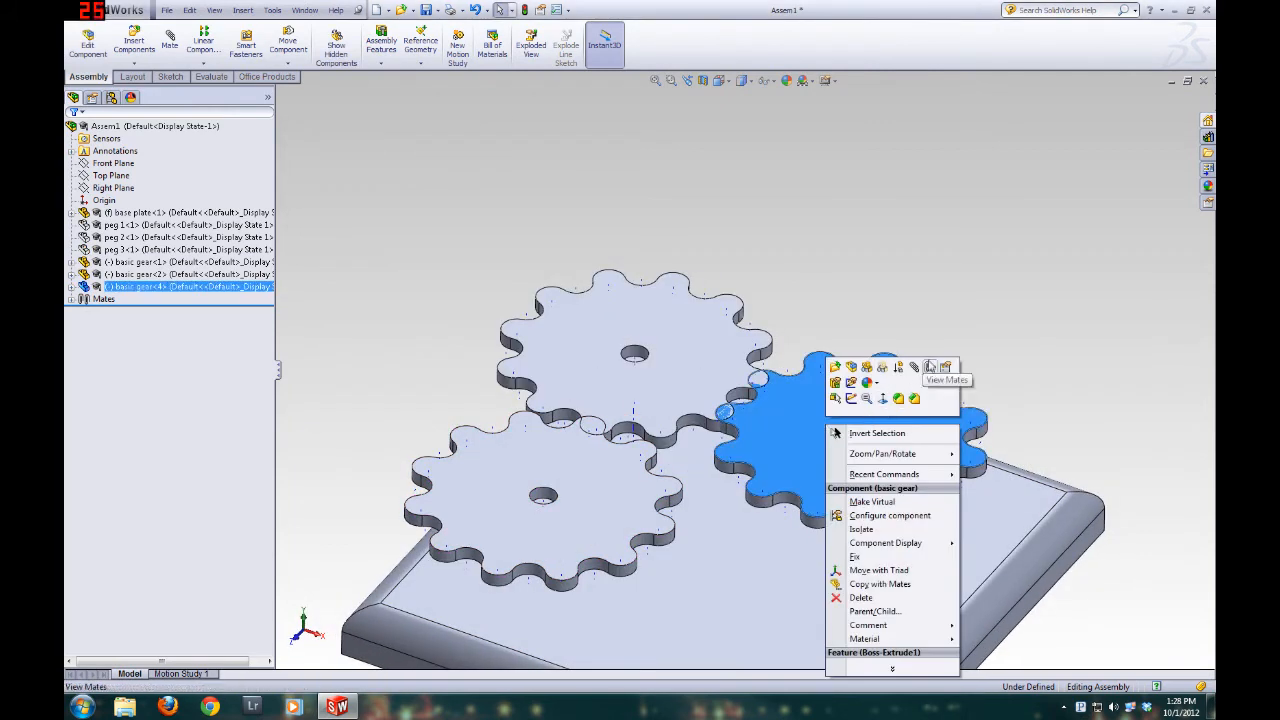
{"action": "left_click", "coordinate": [930, 367]}
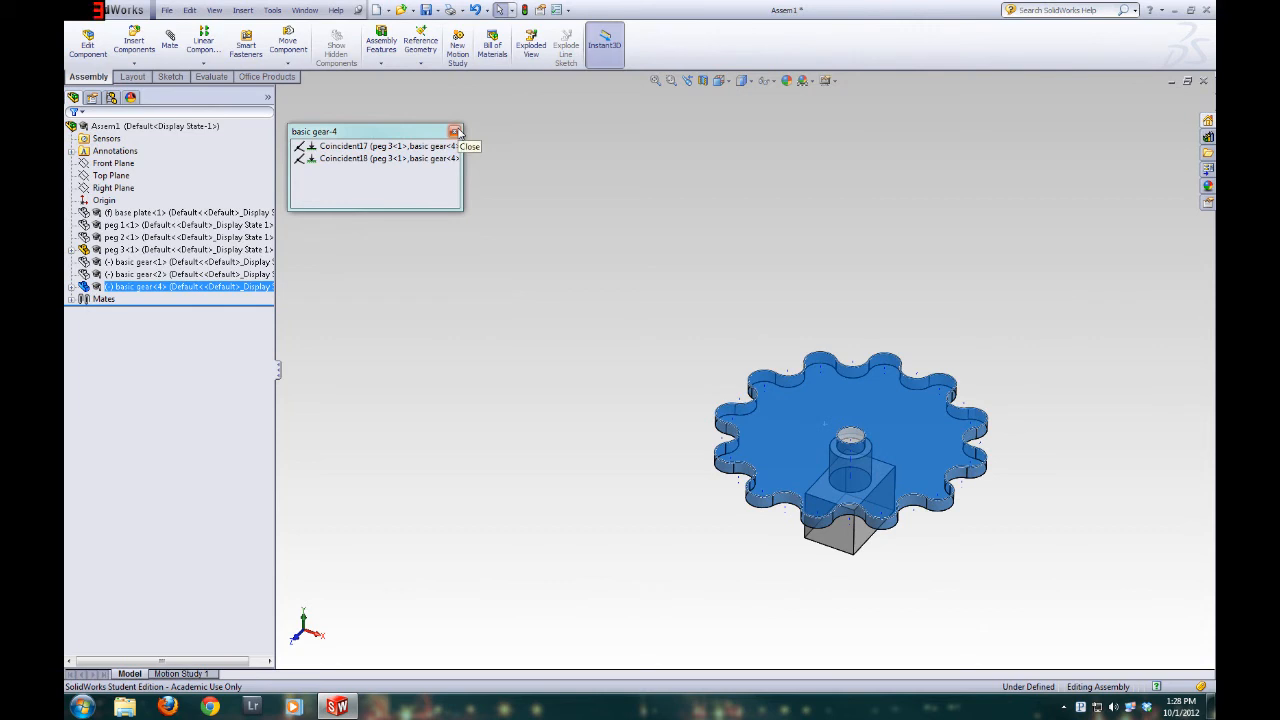
{"action": "left_click_drag", "start_coordinate": [343, 135], "coordinate": [431, 153]}
{"action": "left_click", "coordinate": [546, 152]}
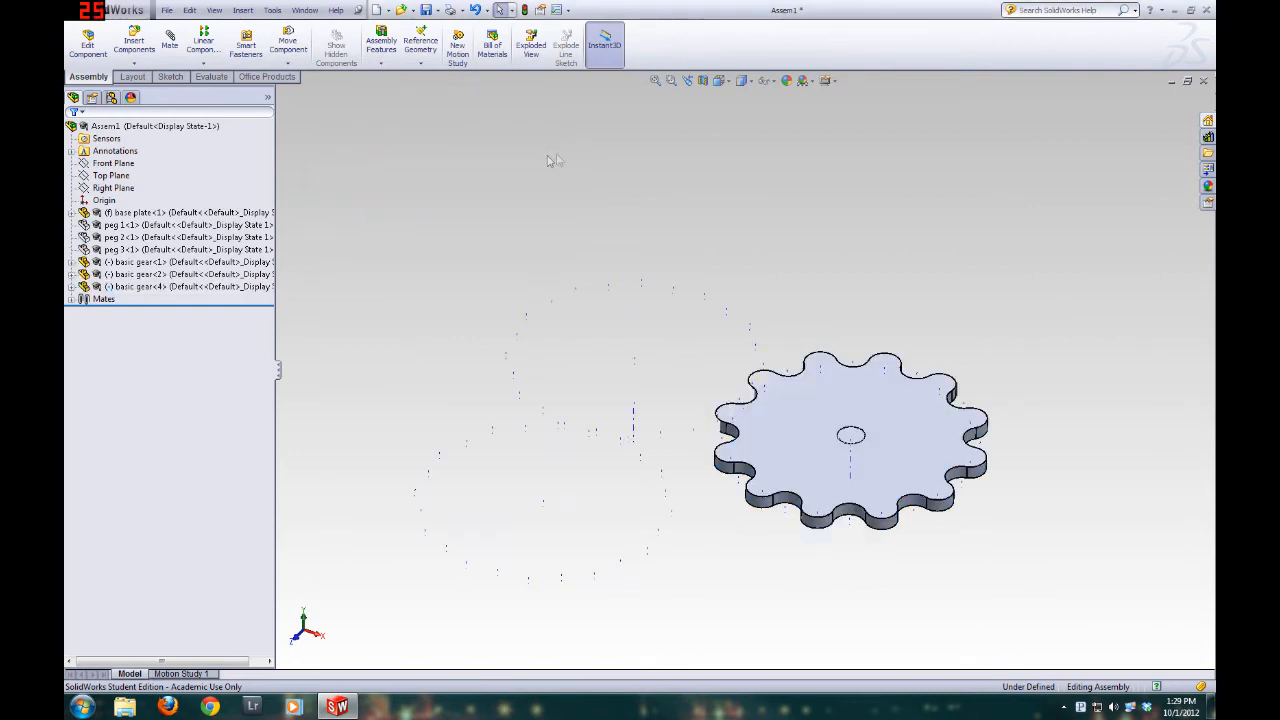
Turn basic gear 4 until its teeth fit between the teeth of basic gear 2
{"action": "scroll", "coordinate": [750, 543], "scroll_direction": "up", "scroll_amount": 3}
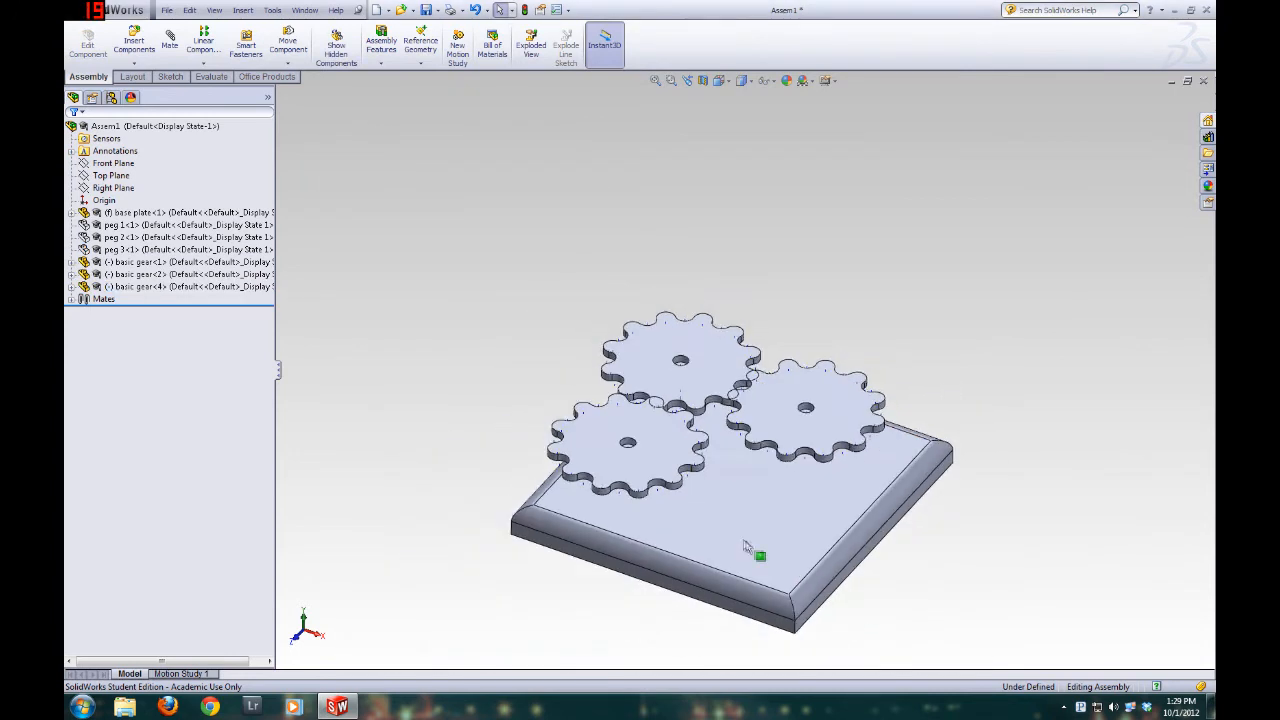
{"action": "scroll", "coordinate": [745, 546], "scroll_direction": "down", "scroll_amount": 5}
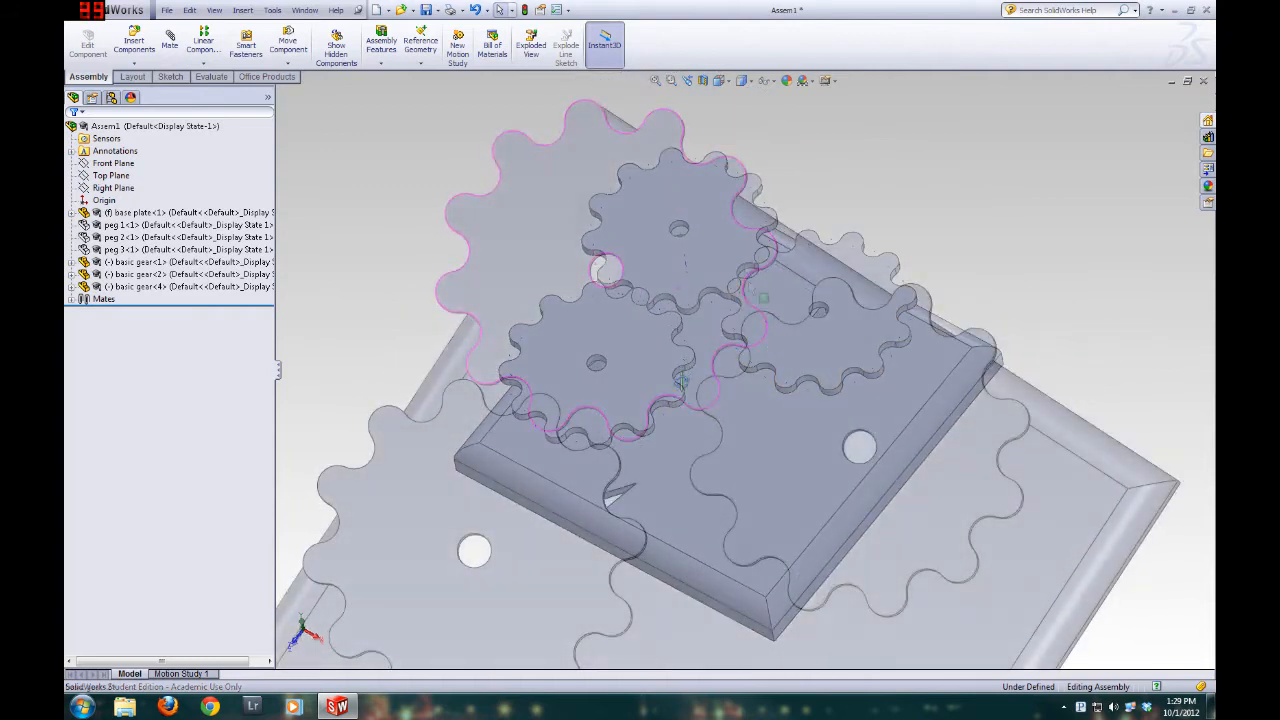
{"action": "left_click_drag", "start_coordinate": [869, 325], "coordinate": [899, 330]}
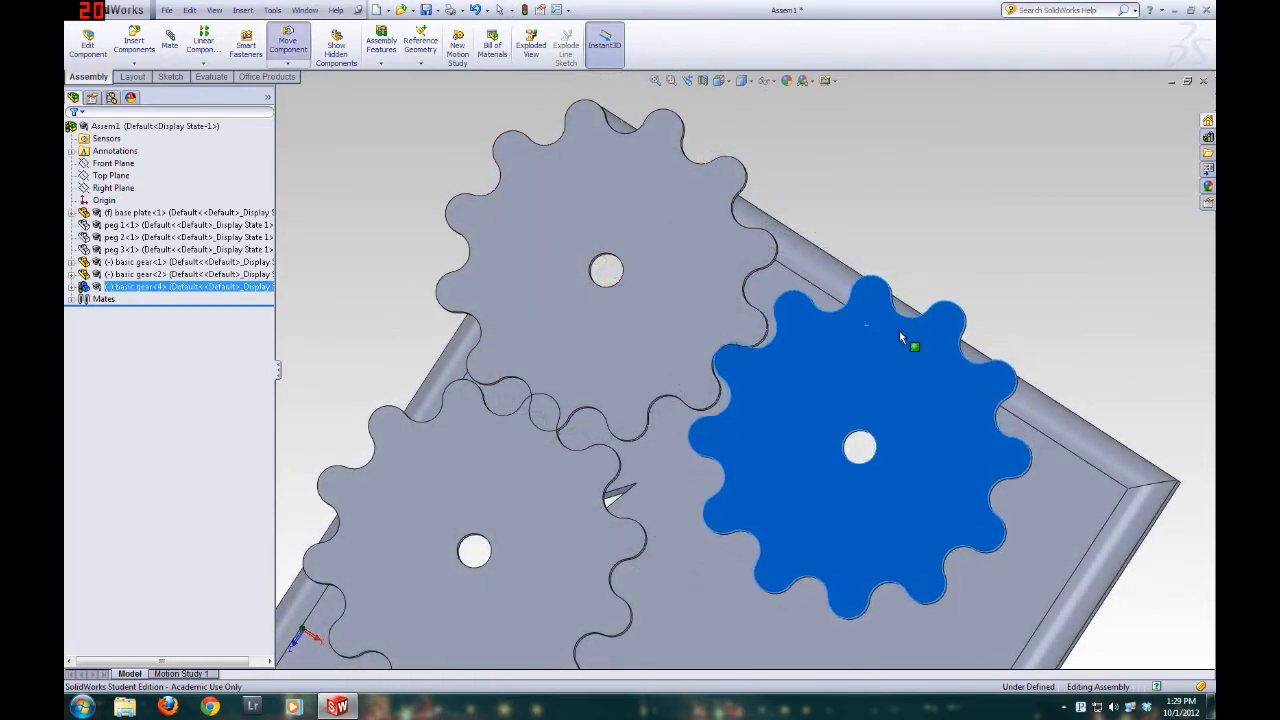
Fine-tune basic gear 4's rotation so its tooth sits closely inside the matching gap of basic gear 2
{"action": "scroll", "coordinate": [877, 333], "scroll_direction": "down", "scroll_amount": 8}
{"action": "left_click_drag", "start_coordinate": [630, 394], "coordinate": [619, 424]}
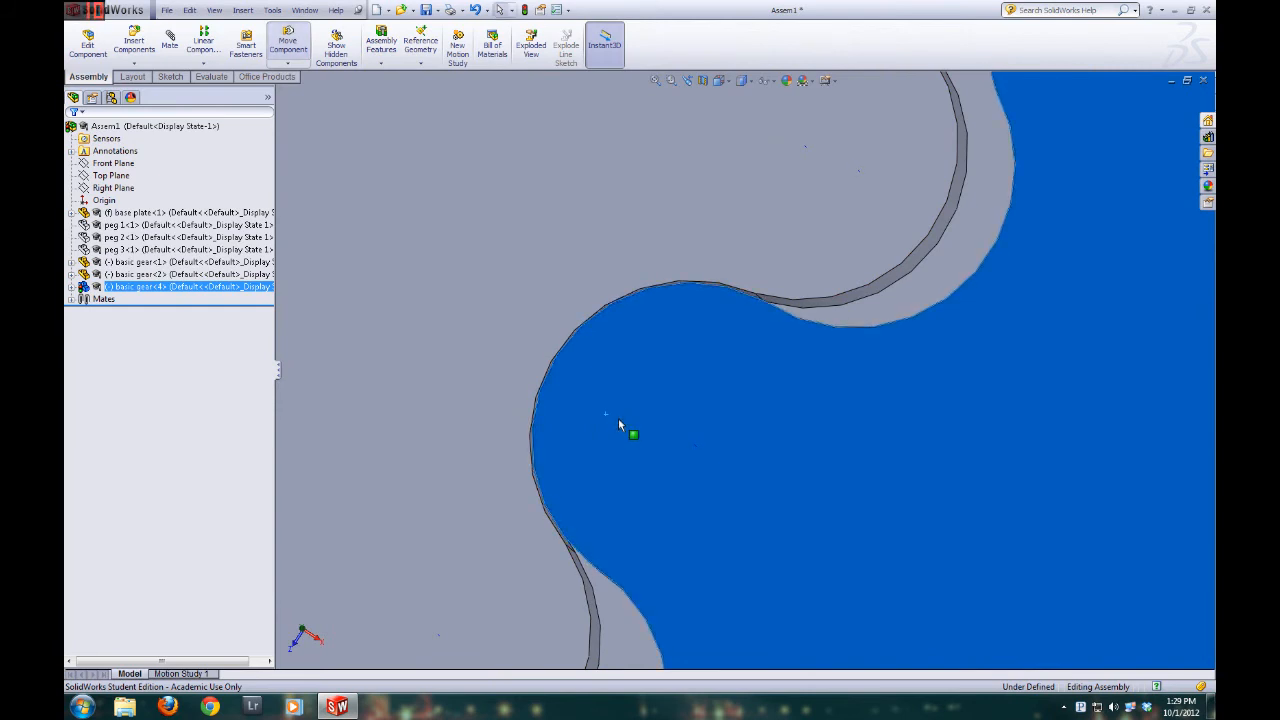
{"action": "scroll", "coordinate": [640, 430], "scroll_direction": "up", "scroll_amount": 5}
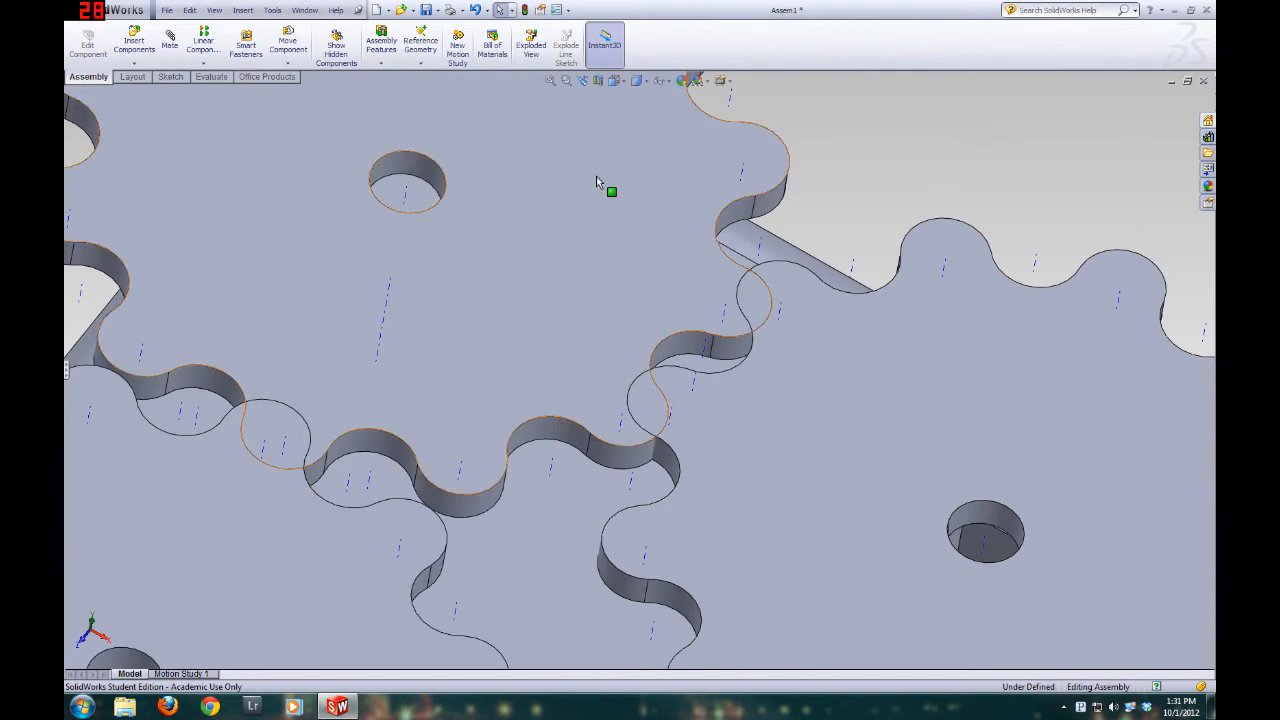
Add a coincident mate between the tooth-gap axis of basic gear 2 and the adjacent tooth axis of basic gear 4
{"action": "left_click", "coordinate": [170, 48]}
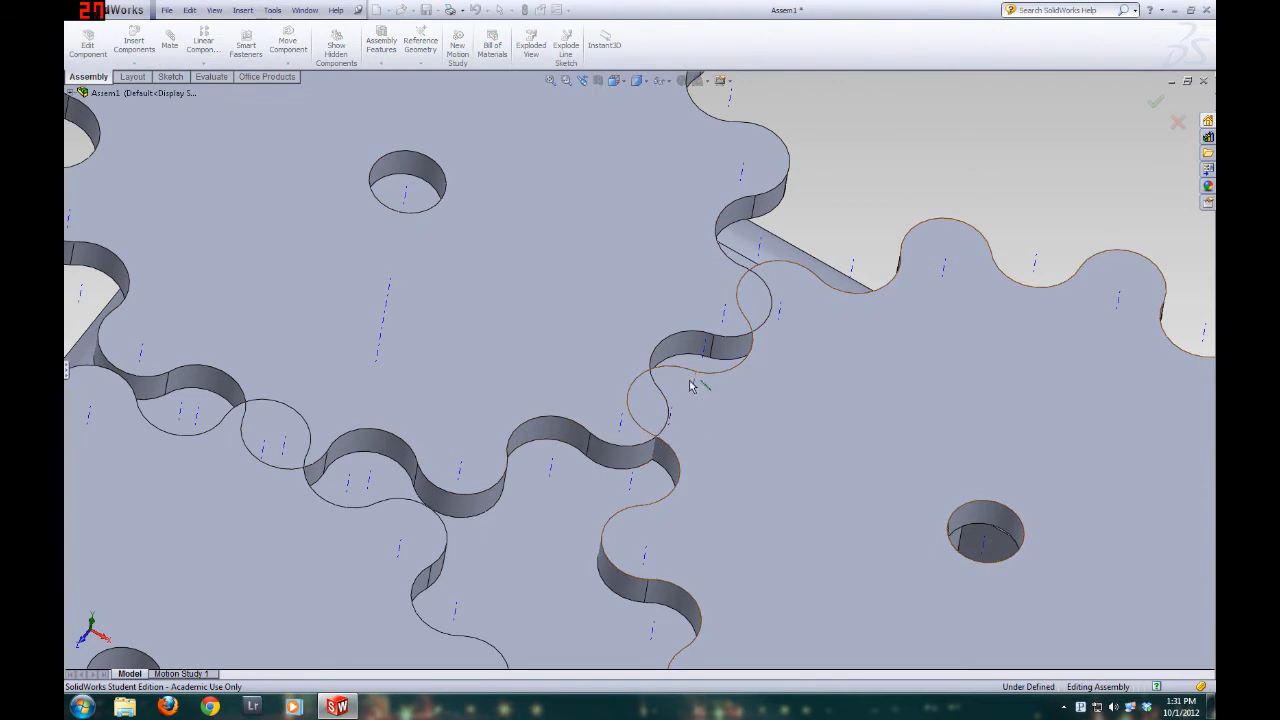
{"action": "left_click", "coordinate": [553, 347]}
{"action": "left_click_drag", "start_coordinate": [552, 346], "coordinate": [485, 399]}
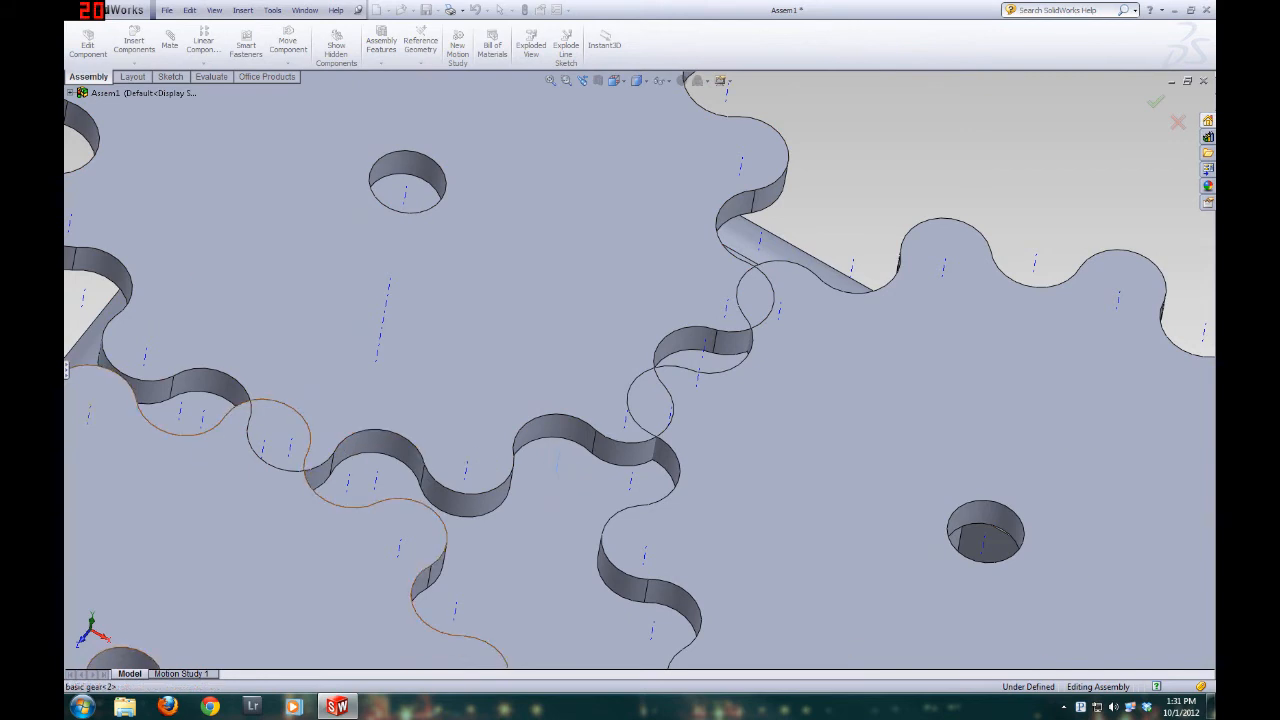
{"action": "left_click", "coordinate": [67, 370]}
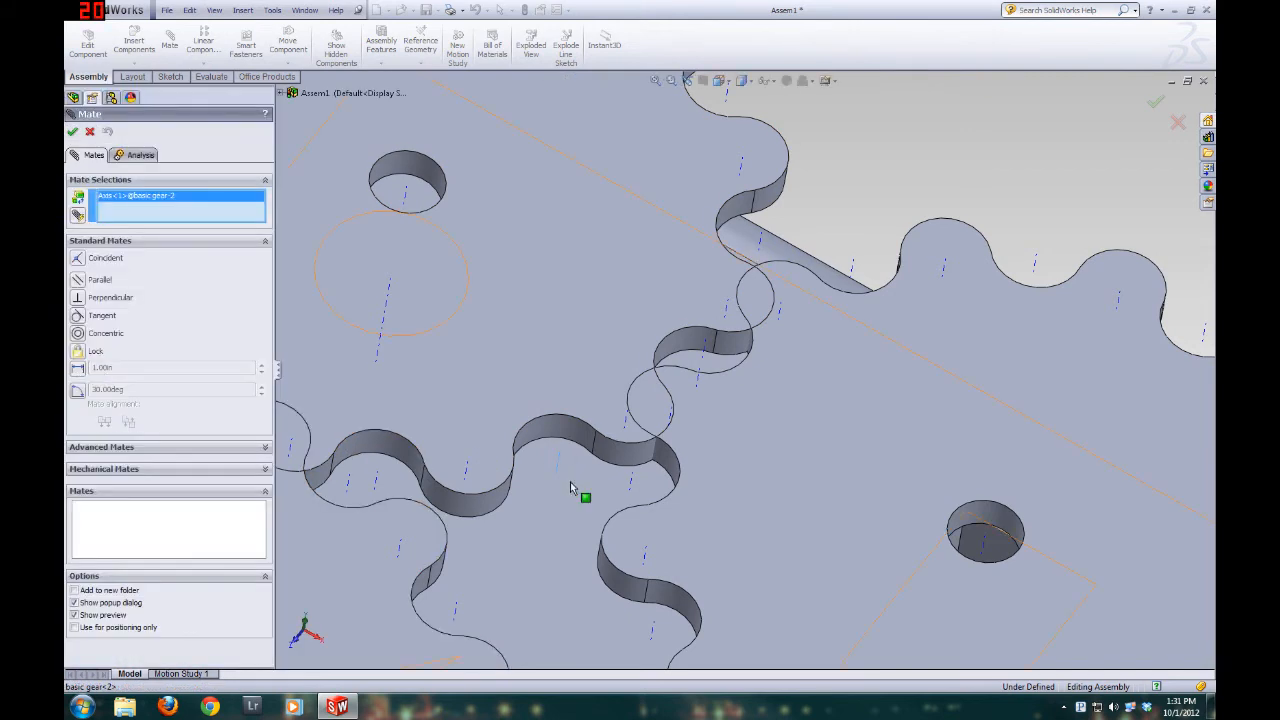
{"action": "left_click", "coordinate": [781, 318]}
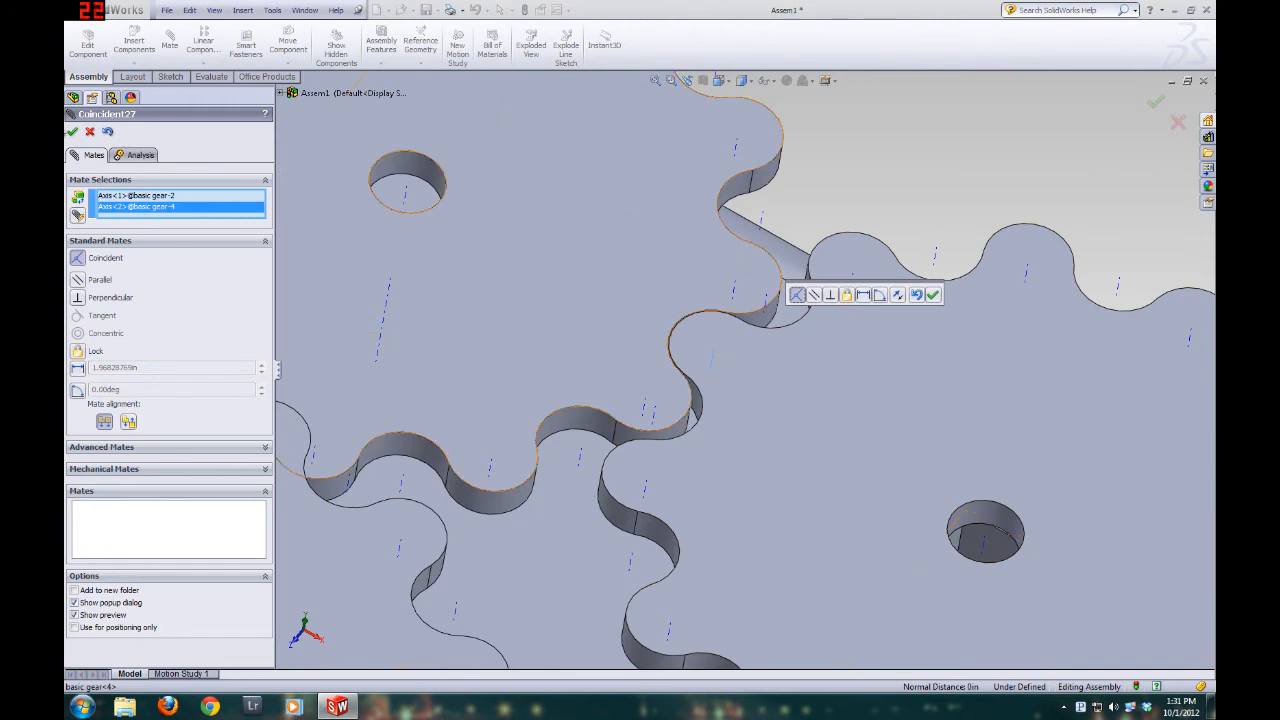
{"action": "left_click", "coordinate": [72, 132]}
{"action": "left_click", "coordinate": [72, 132]}
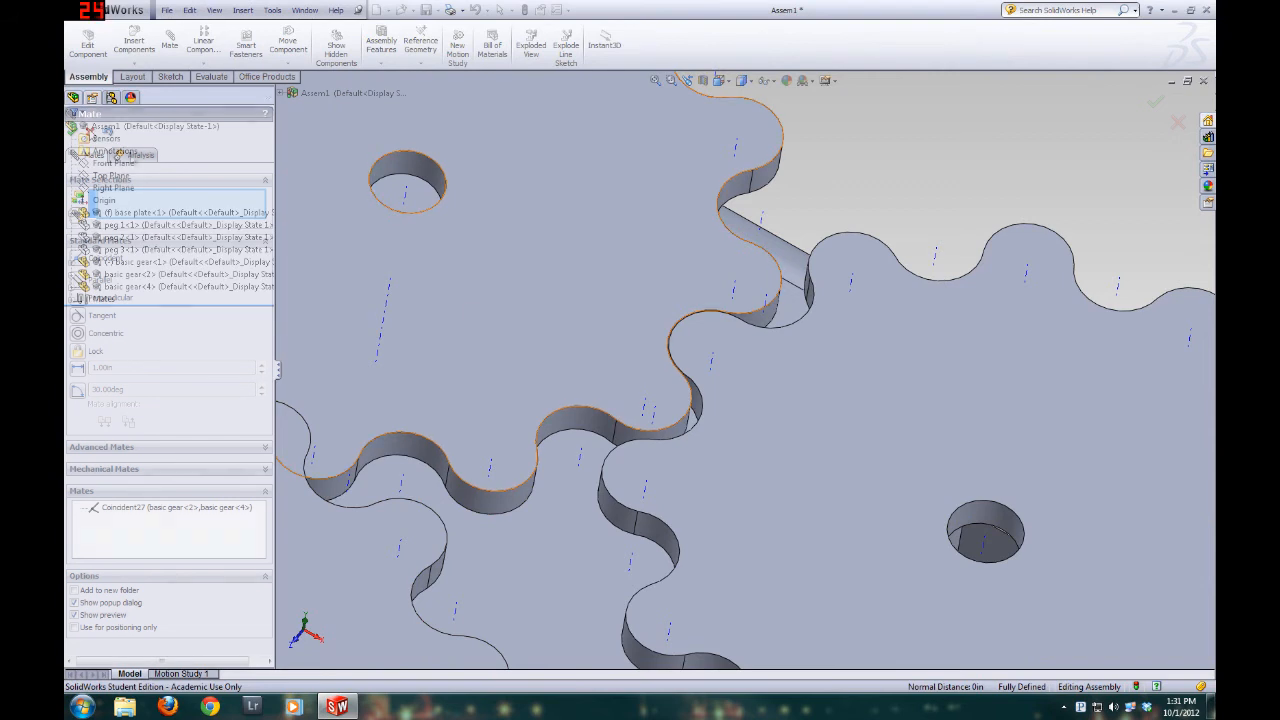
Try to turn basic gear 4 and inspect how its teeth sit against basic gear 2
{"action": "left_click_drag", "start_coordinate": [824, 389], "coordinate": [839, 589]}
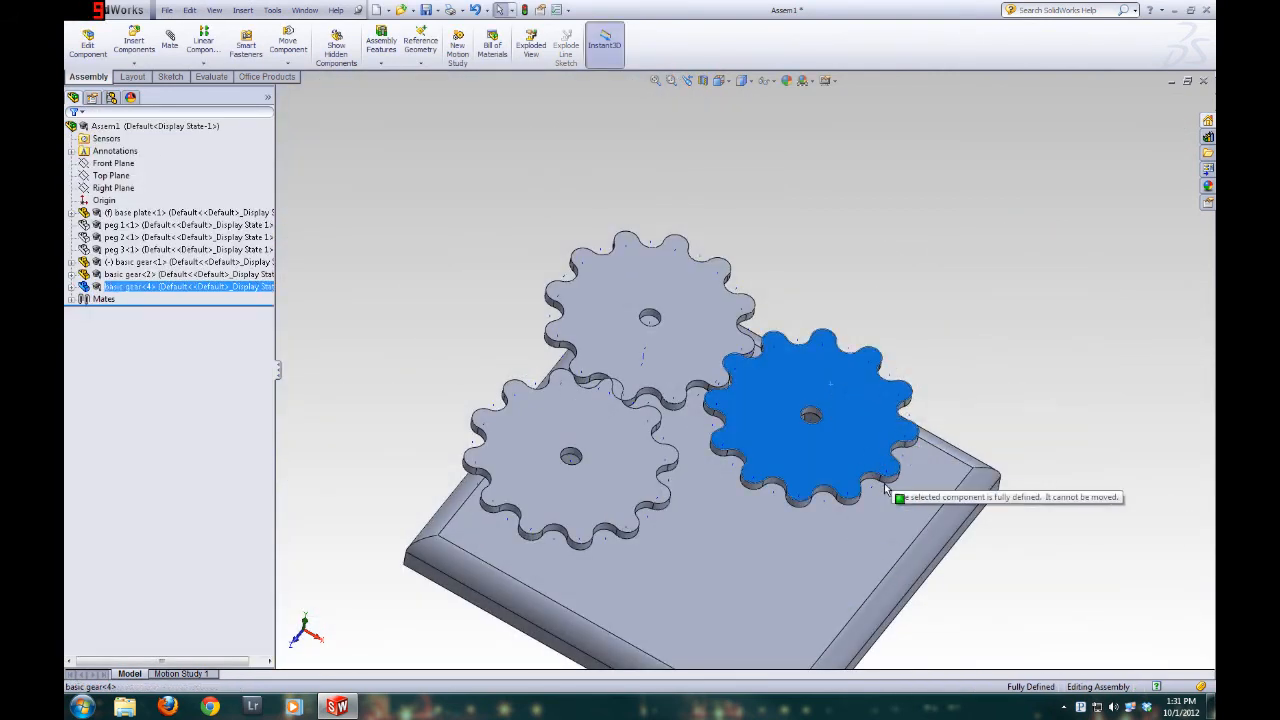
{"action": "scroll", "coordinate": [761, 392], "scroll_direction": "down", "scroll_amount": 3}
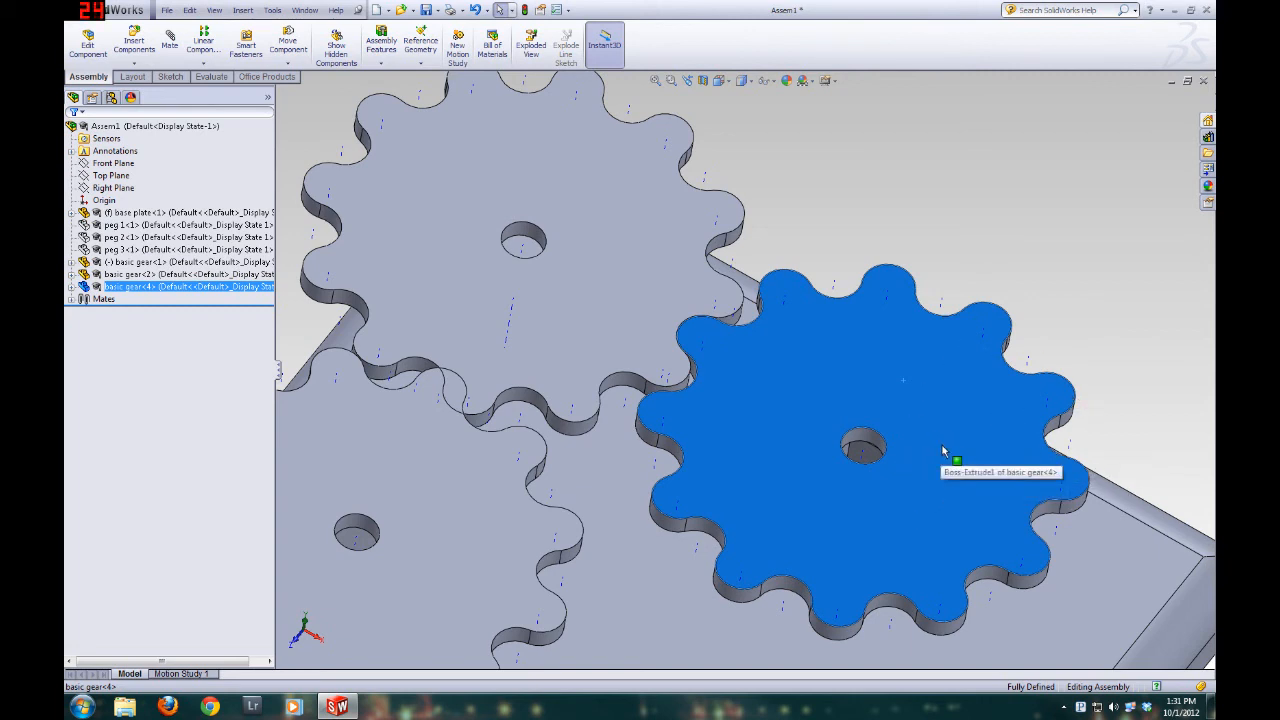
{"action": "left_click_drag", "start_coordinate": [1007, 431], "coordinate": [1006, 472]}
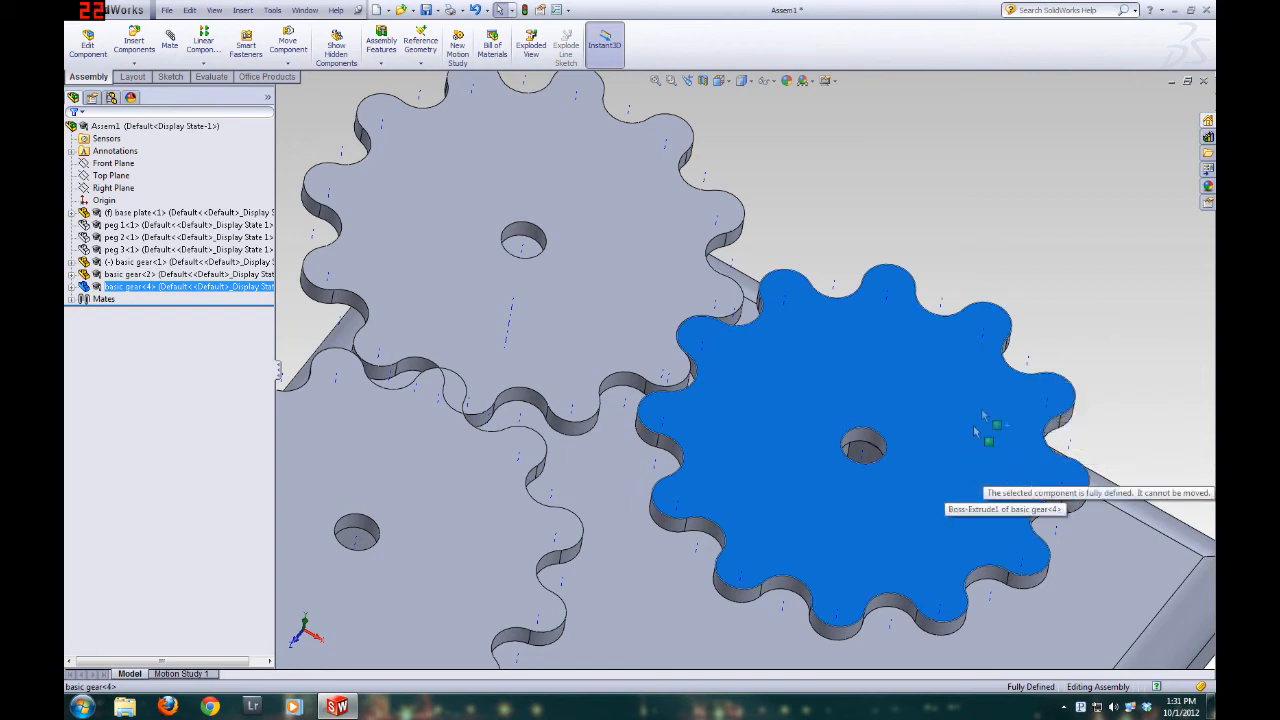
{"action": "left_click", "coordinate": [965, 187]}
{"action": "middle_click_drag", "start_coordinate": [729, 273], "coordinate": [700, 343]}
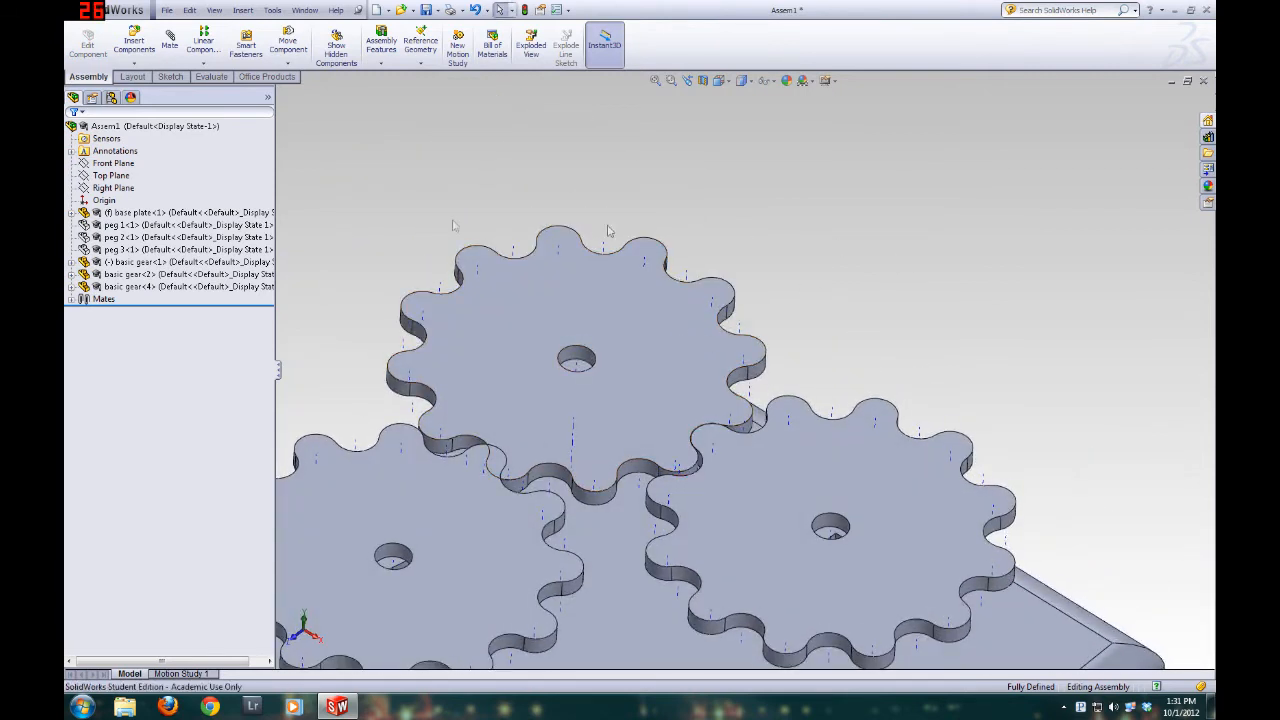
Add a mechanical gear mate between the center-hole axes of basic gear 2 and basic gear 4
{"action": "left_click", "coordinate": [163, 58]}
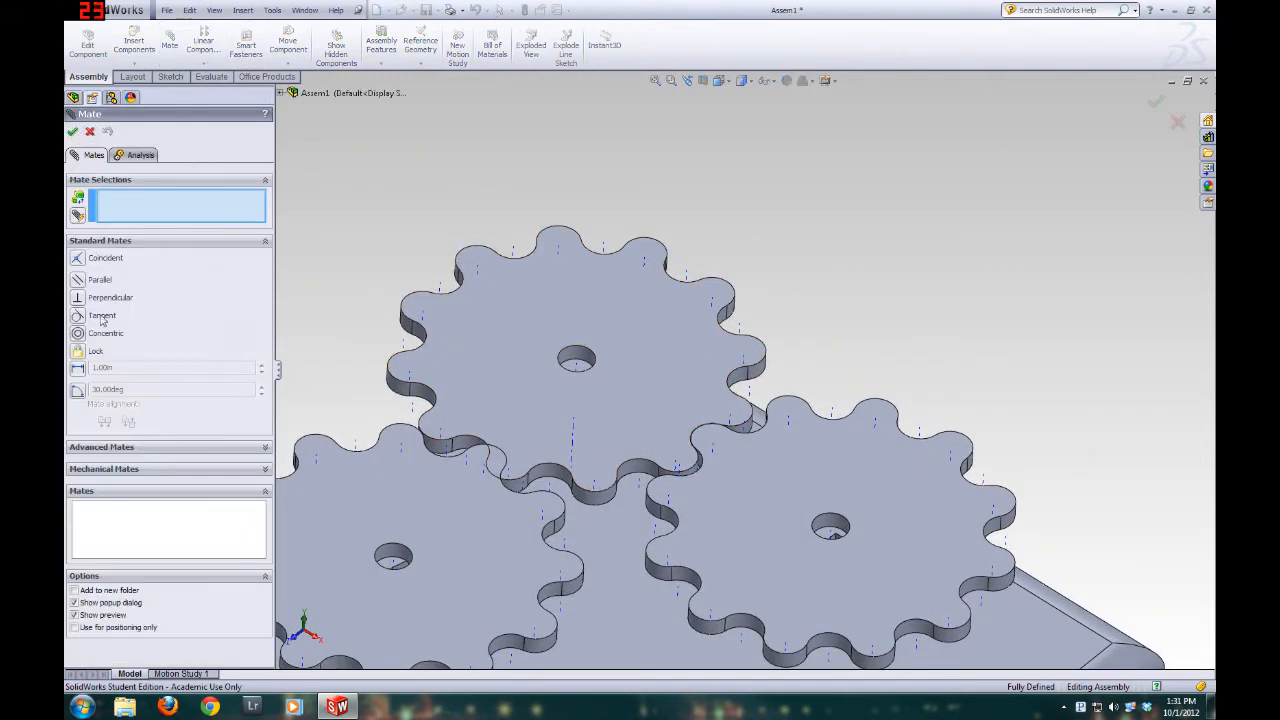
{"action": "left_click", "coordinate": [100, 469]}
{"action": "left_click", "coordinate": [94, 338]}
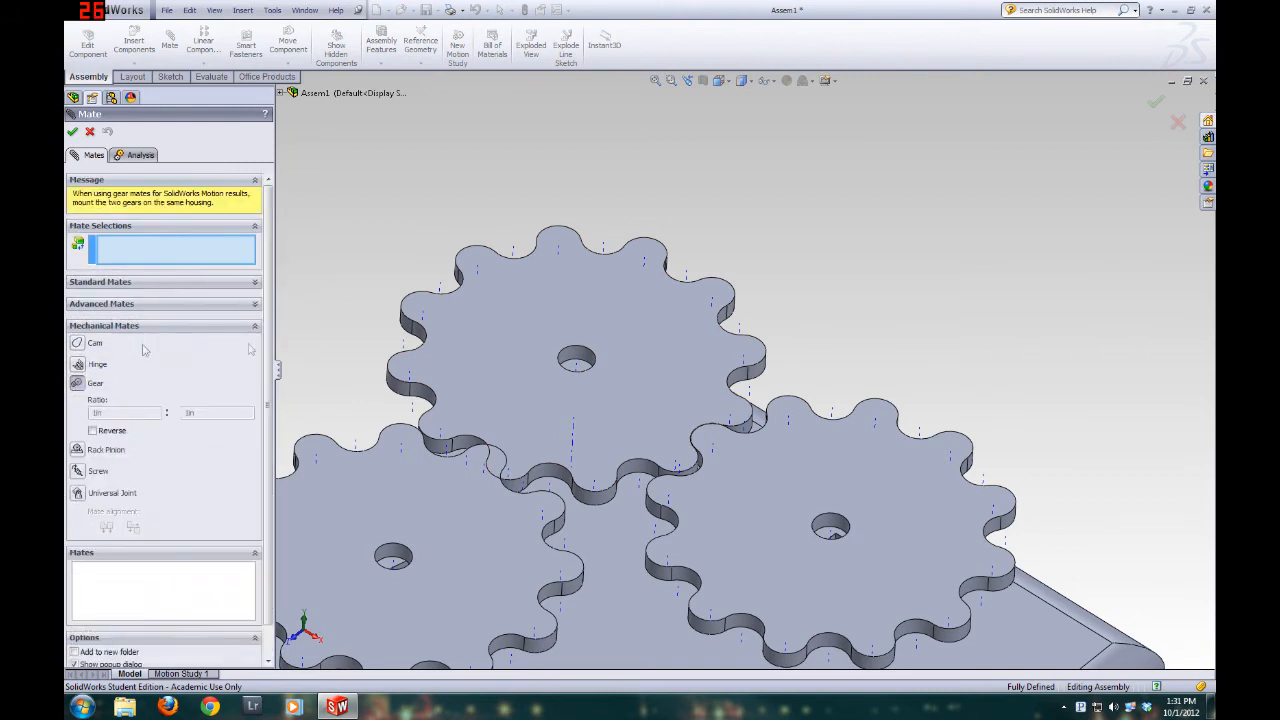
{"action": "left_click", "coordinate": [576, 364]}
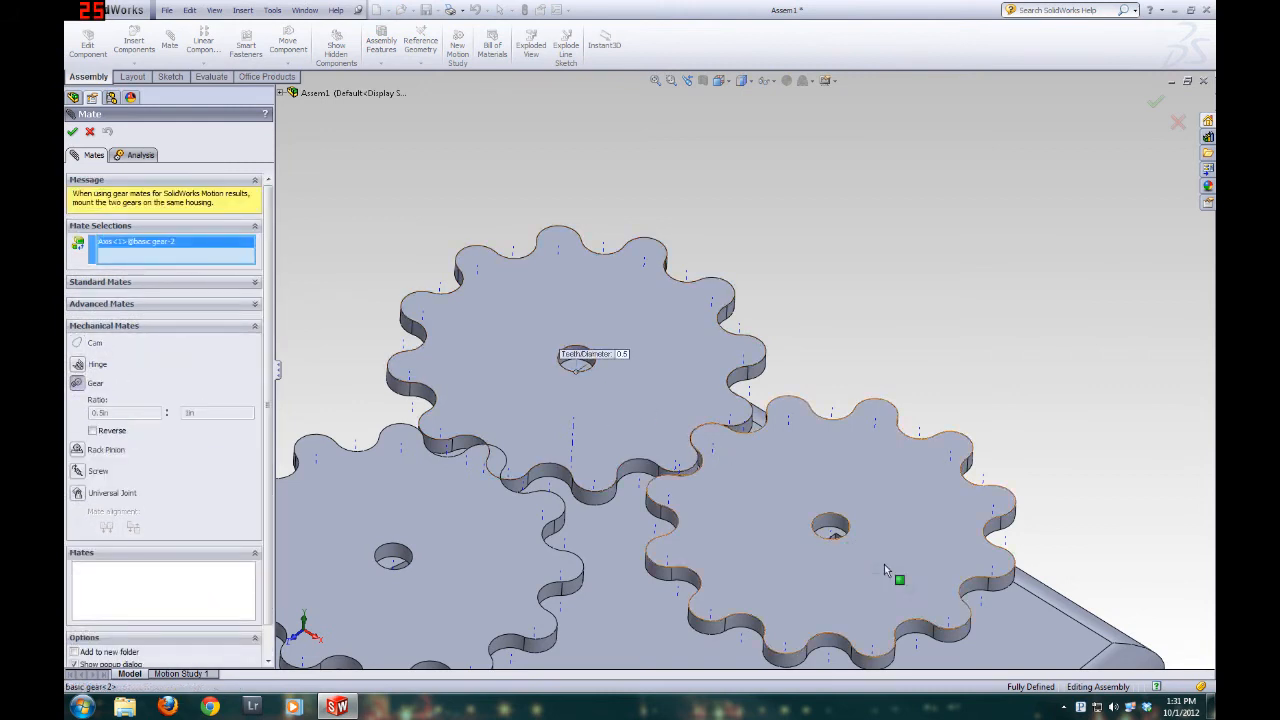
{"action": "left_click", "coordinate": [831, 536]}
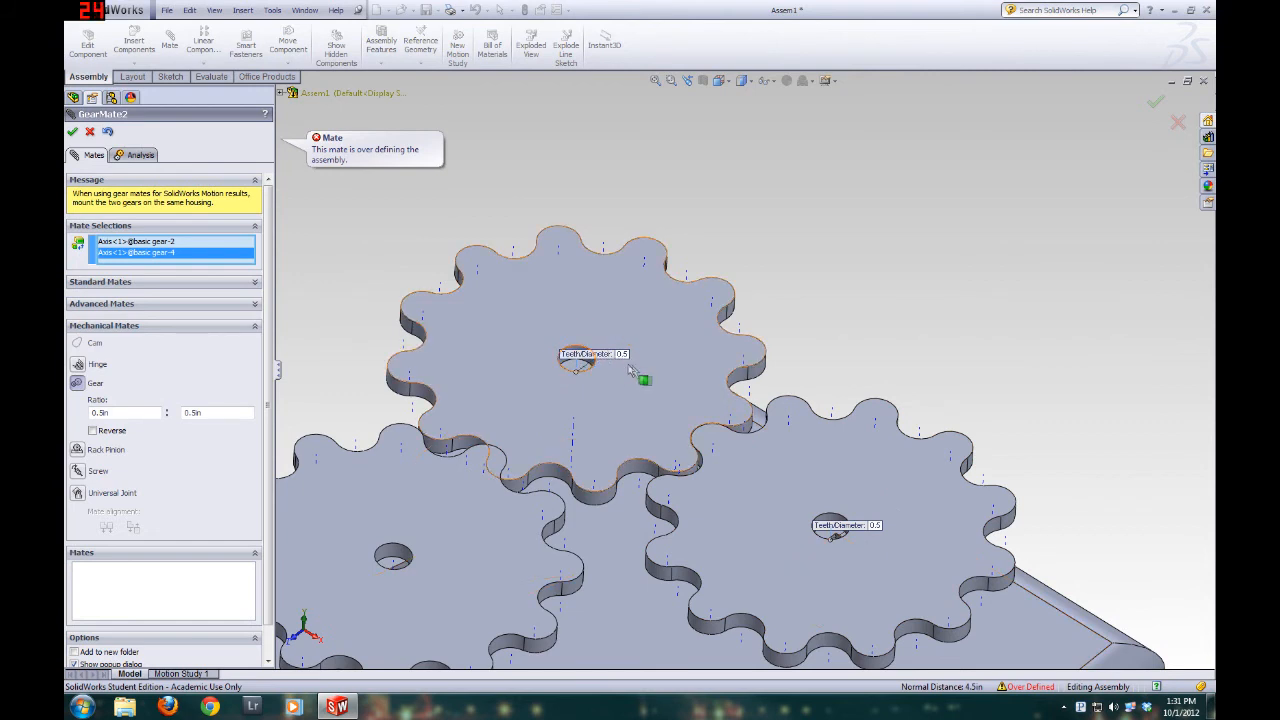
{"action": "left_click", "coordinate": [72, 132]}
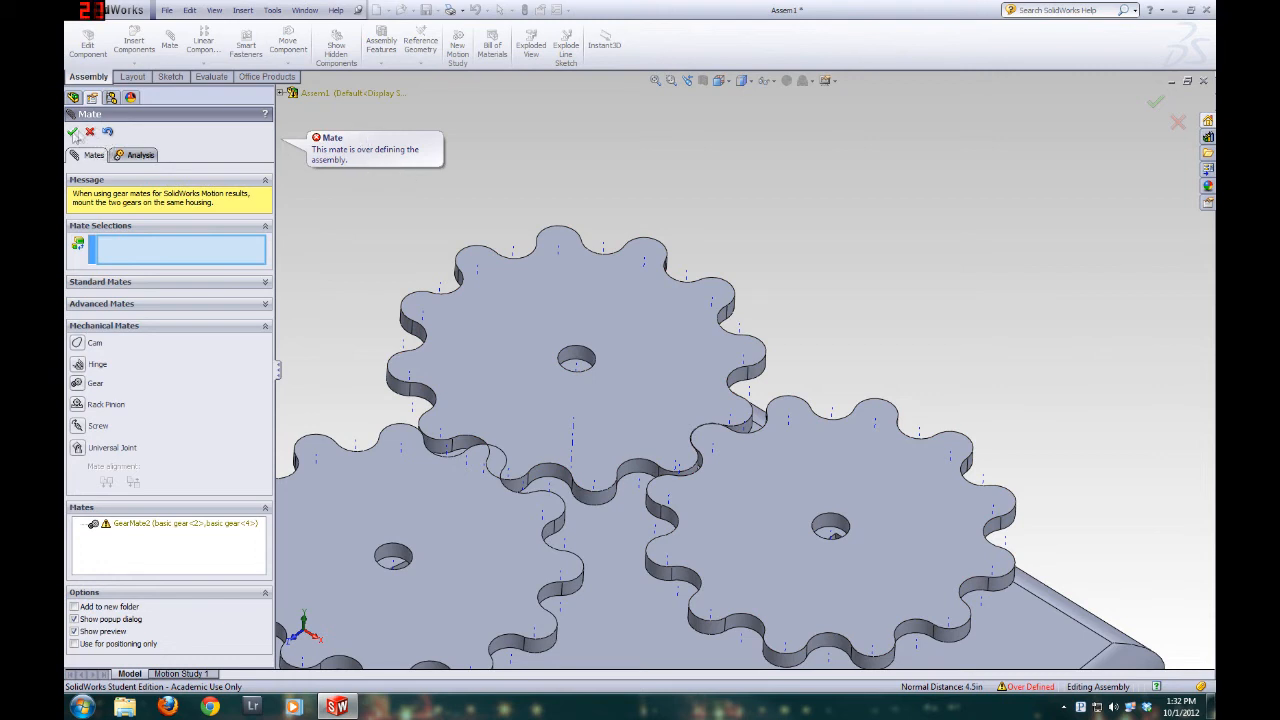
{"action": "left_click", "coordinate": [73, 132]}
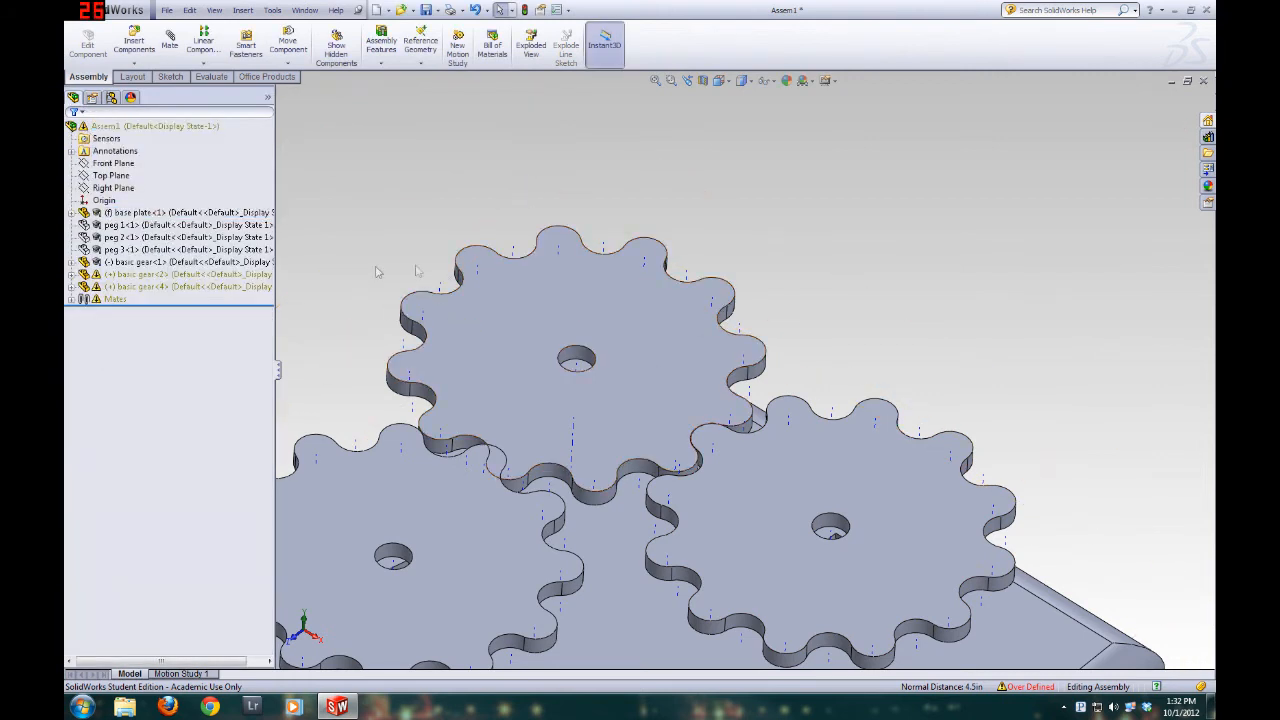
Delete the coincident mate between basic gear 2 and basic gear 4 from the assembly's mates, keeping their gear mate
{"action": "left_click", "coordinate": [71, 299]}
{"action": "left_click", "coordinate": [215, 497]}
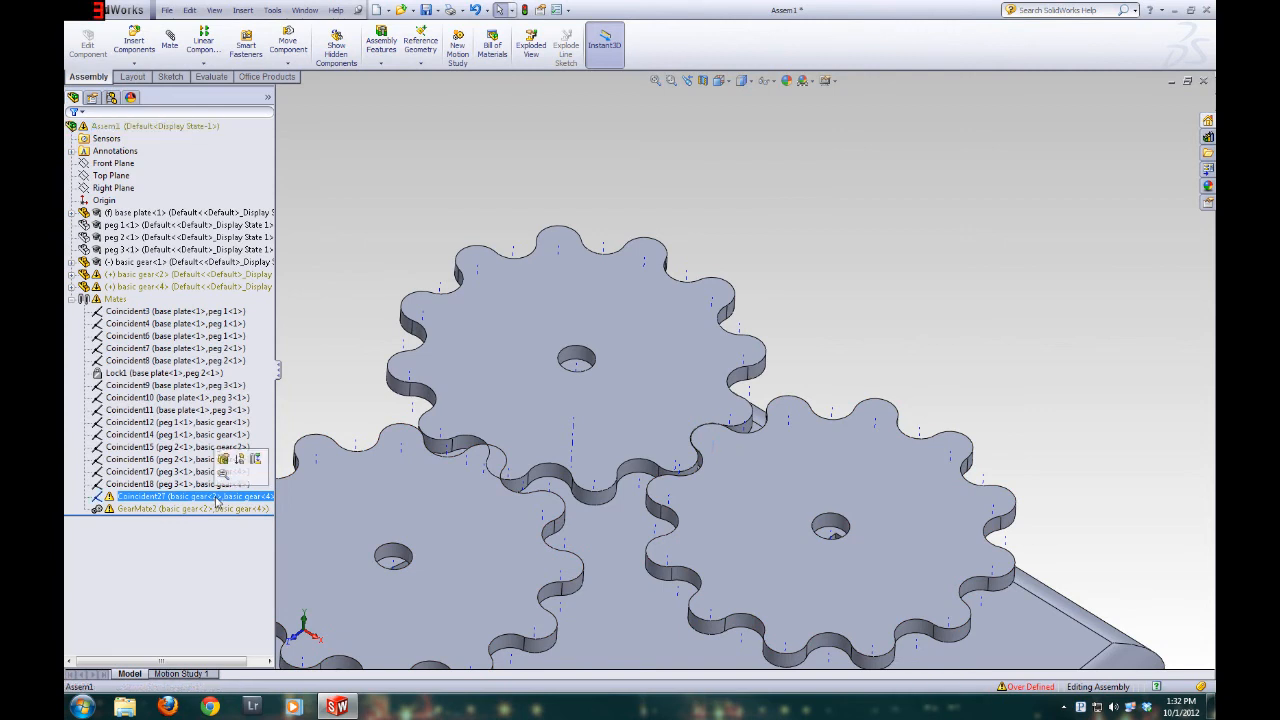
{"action": "left_click", "coordinate": [148, 509], "text": "ctrl"}
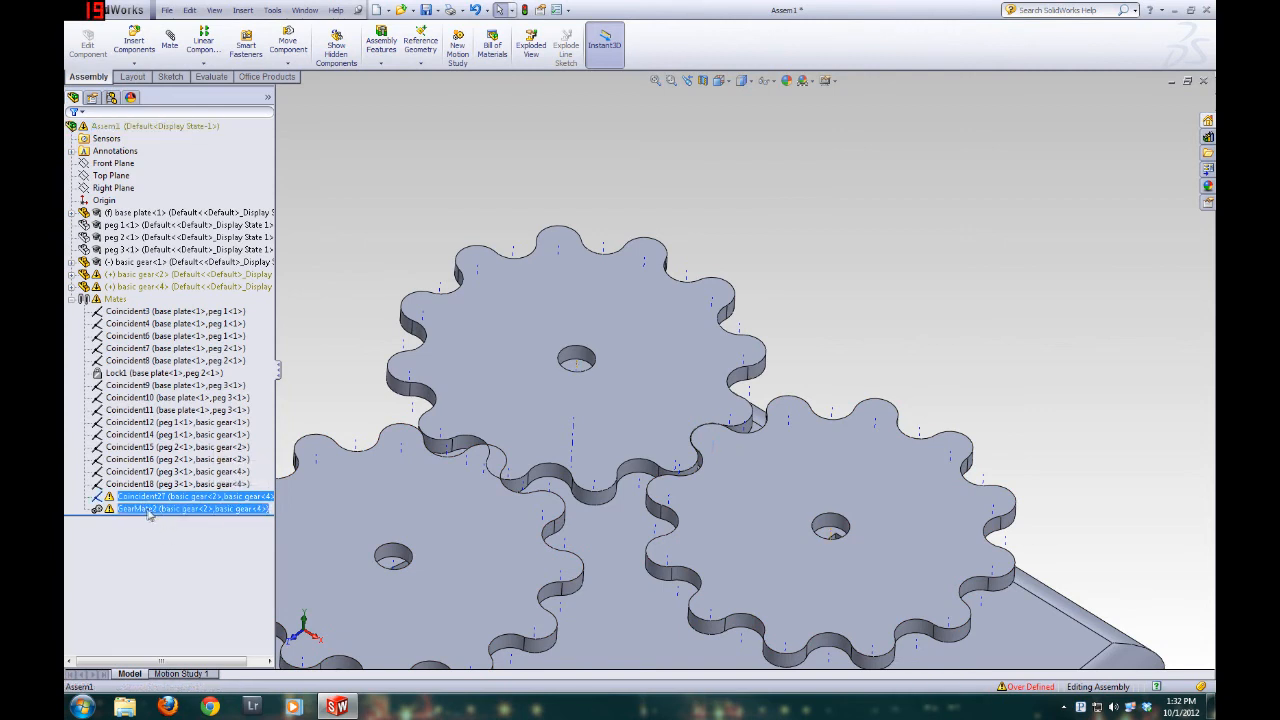
{"action": "left_click", "coordinate": [143, 497]}
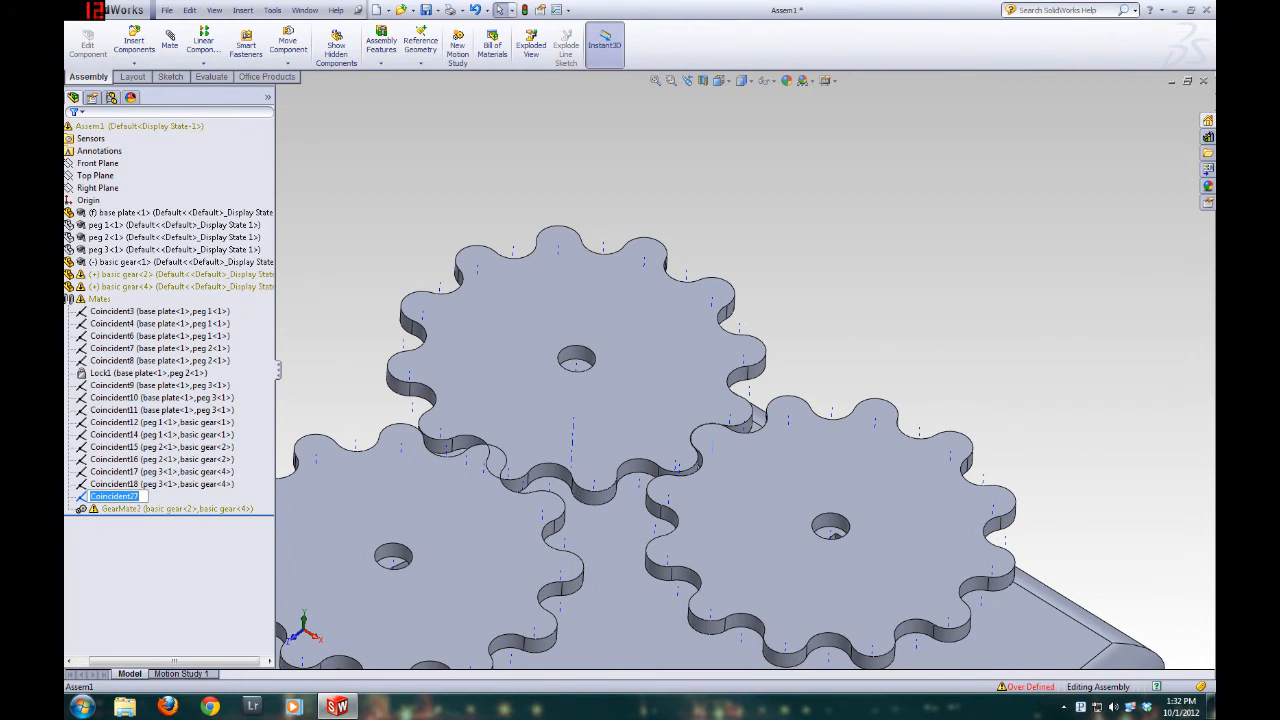
{"action": "left_click", "coordinate": [140, 484]}
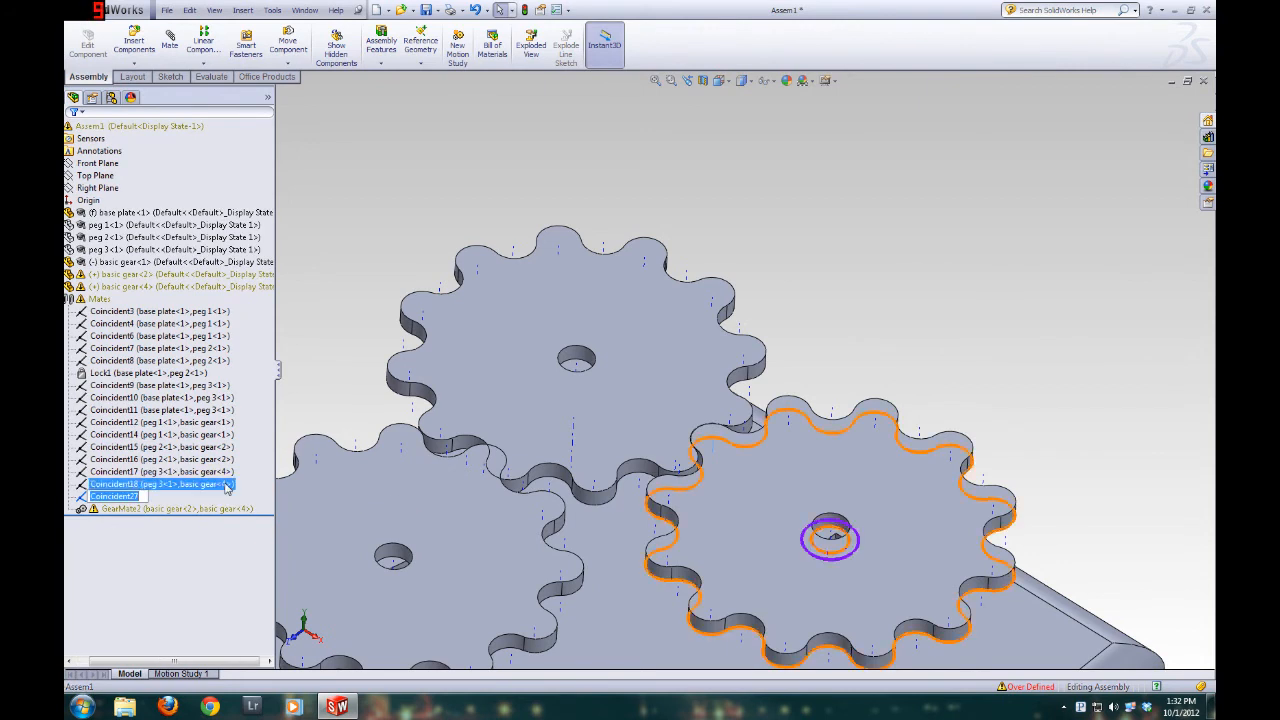
{"action": "right_click", "coordinate": [135, 500]}
{"action": "left_click", "coordinate": [167, 545]}
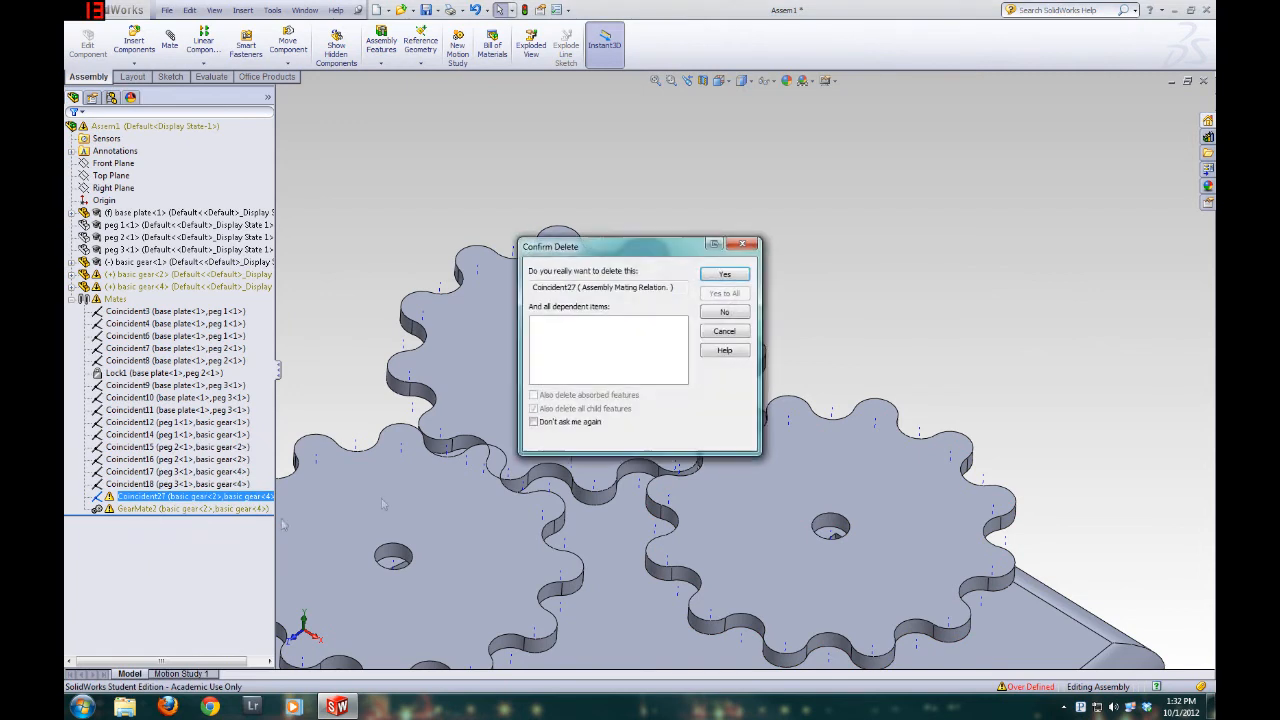
{"action": "left_click", "coordinate": [725, 275]}
Turn basic gear 4 and examine from above and at an angle how its teeth mesh with basic gear 2
{"action": "left_click_drag", "start_coordinate": [766, 486], "coordinate": [737, 457]}
{"action": "scroll", "coordinate": [638, 302], "scroll_direction": "down", "scroll_amount": 2}
{"action": "middle_click_drag", "start_coordinate": [638, 302], "coordinate": [642, 444]}
{"action": "scroll", "coordinate": [643, 491], "scroll_direction": "up", "scroll_amount": 5}
{"action": "scroll", "coordinate": [791, 483], "scroll_direction": "down", "scroll_amount": 4}
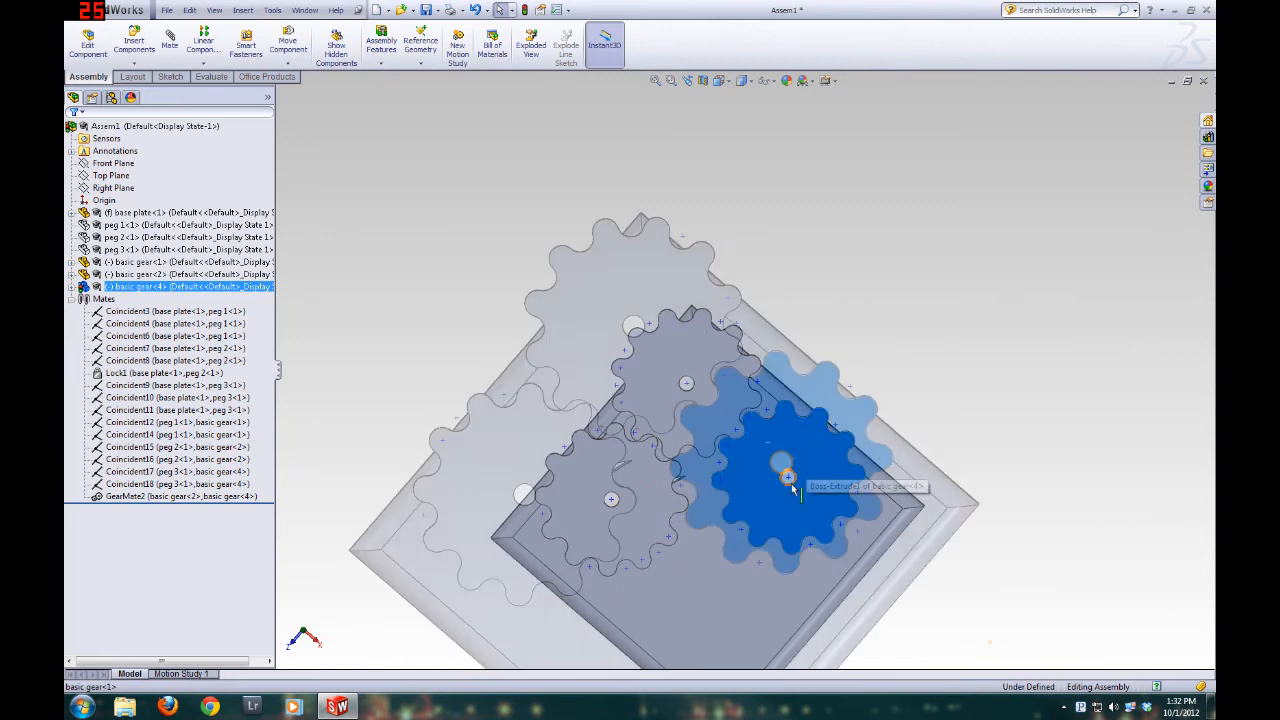
{"action": "left_click_drag", "start_coordinate": [826, 372], "coordinate": [866, 526]}
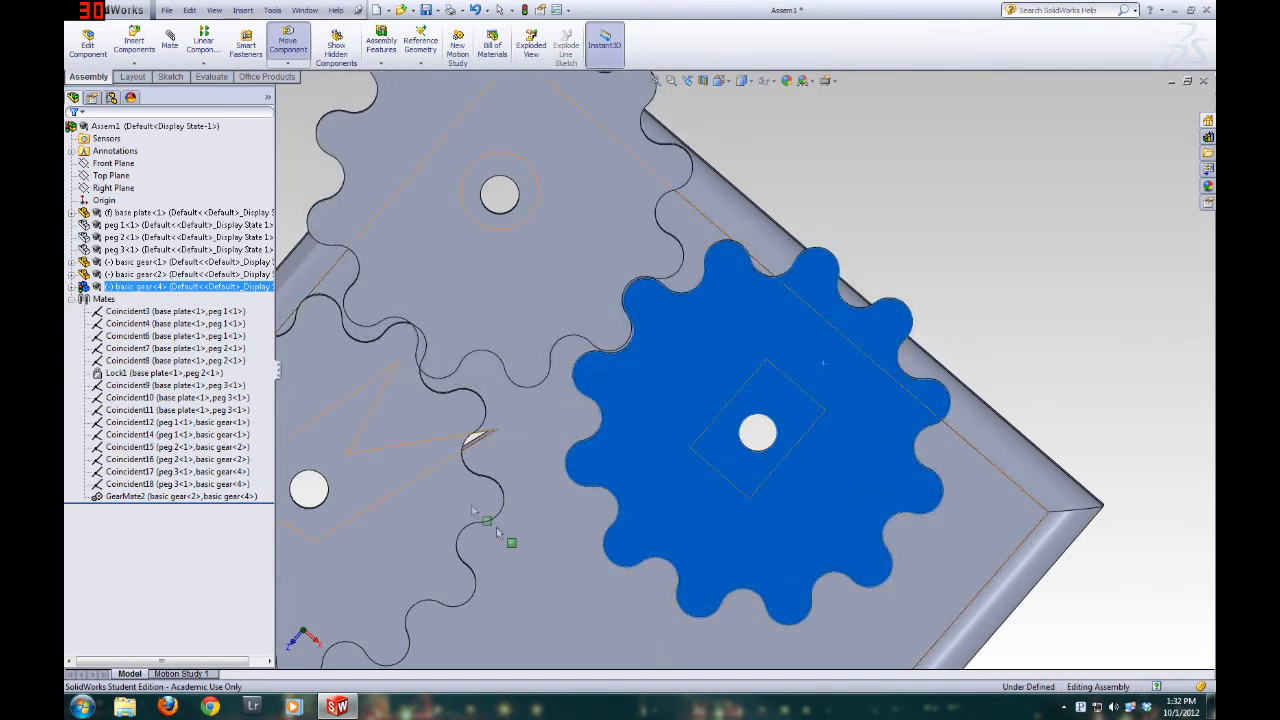
{"action": "scroll", "coordinate": [558, 440], "scroll_direction": "up", "scroll_amount": 3}
{"action": "scroll", "coordinate": [437, 390], "scroll_direction": "down", "scroll_amount": 3}
{"action": "middle_click_drag", "start_coordinate": [549, 432], "coordinate": [538, 285]}
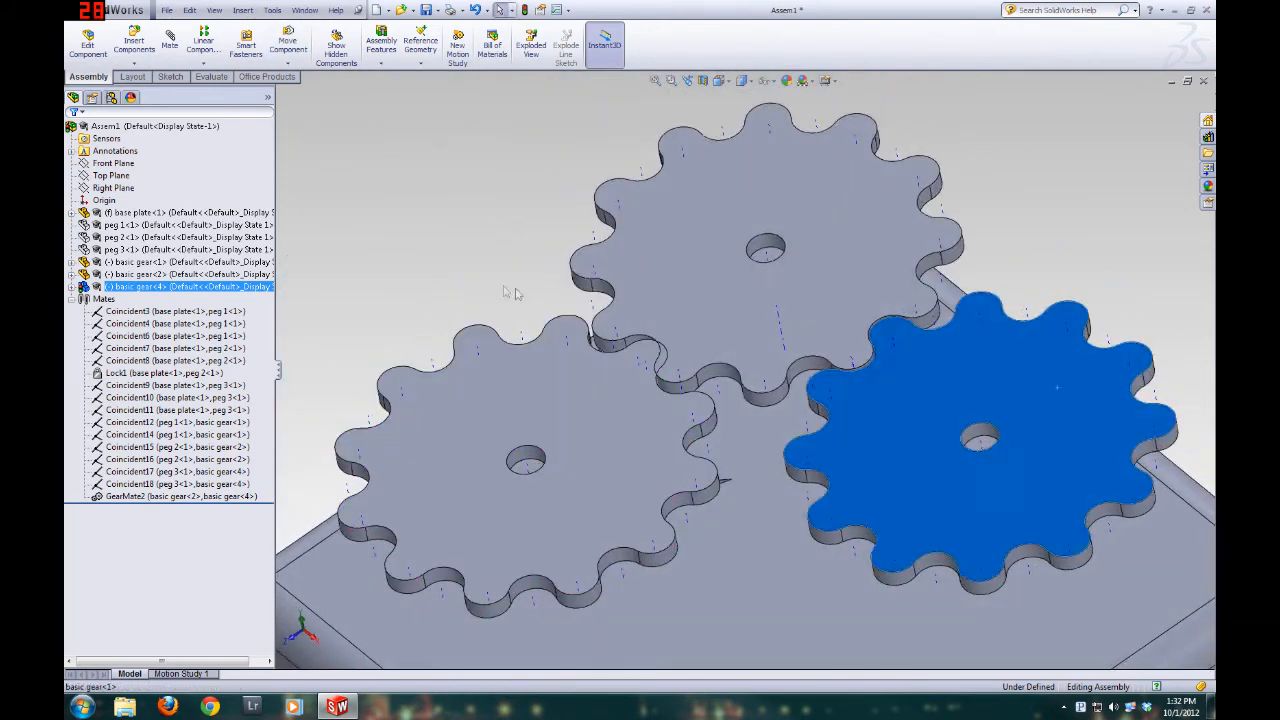
Add a coincident mate between the neighbouring tooth axes of basic gear 2 and basic gear 1 where the two gears meet
{"action": "left_click", "coordinate": [346, 188]}
{"action": "left_click", "coordinate": [170, 40]}
{"action": "scroll", "coordinate": [629, 286], "scroll_direction": "down", "scroll_amount": 5}
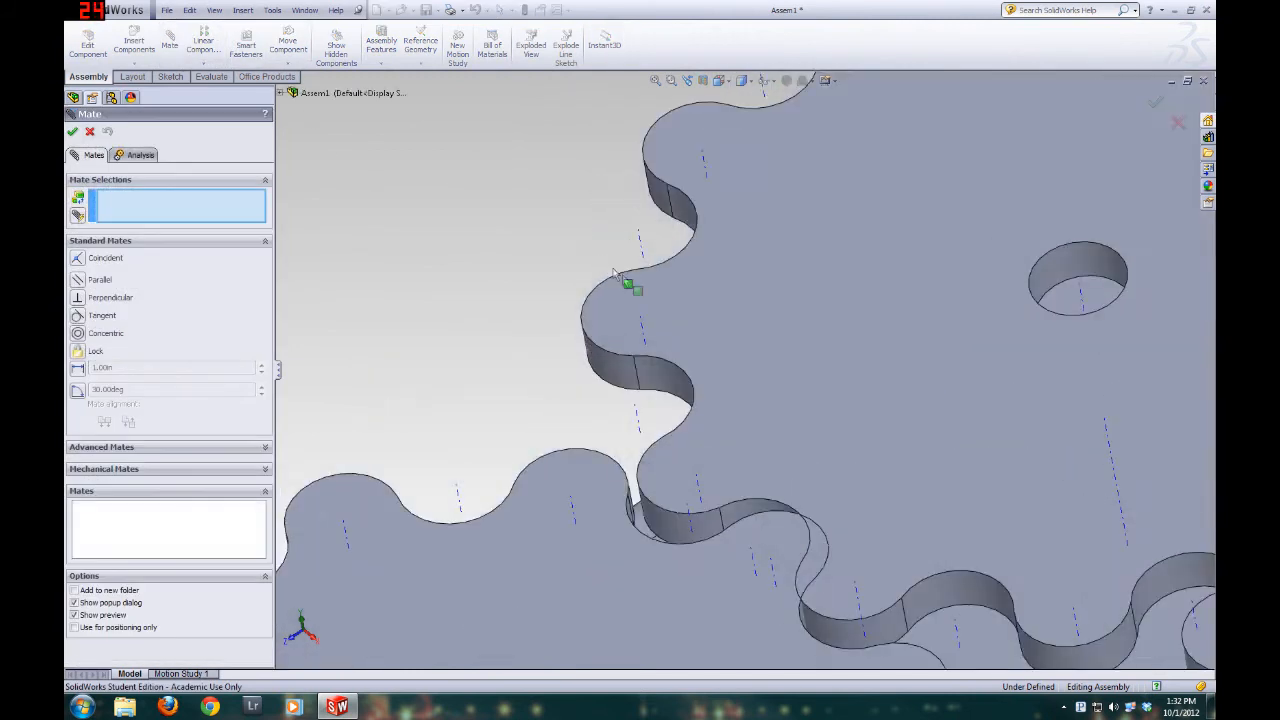
{"action": "scroll", "coordinate": [766, 557], "scroll_direction": "up", "scroll_amount": 1}
{"action": "scroll", "coordinate": [786, 486], "scroll_direction": "down", "scroll_amount": 1}
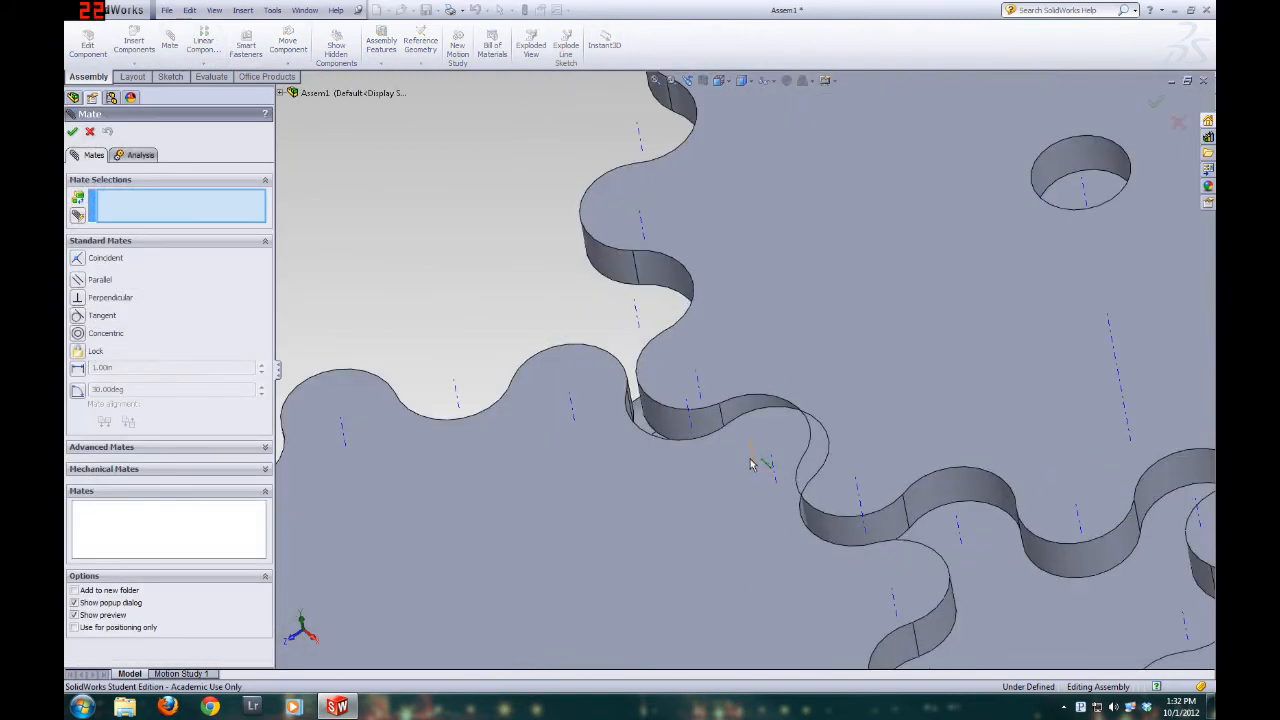
{"action": "left_click", "coordinate": [755, 463]}
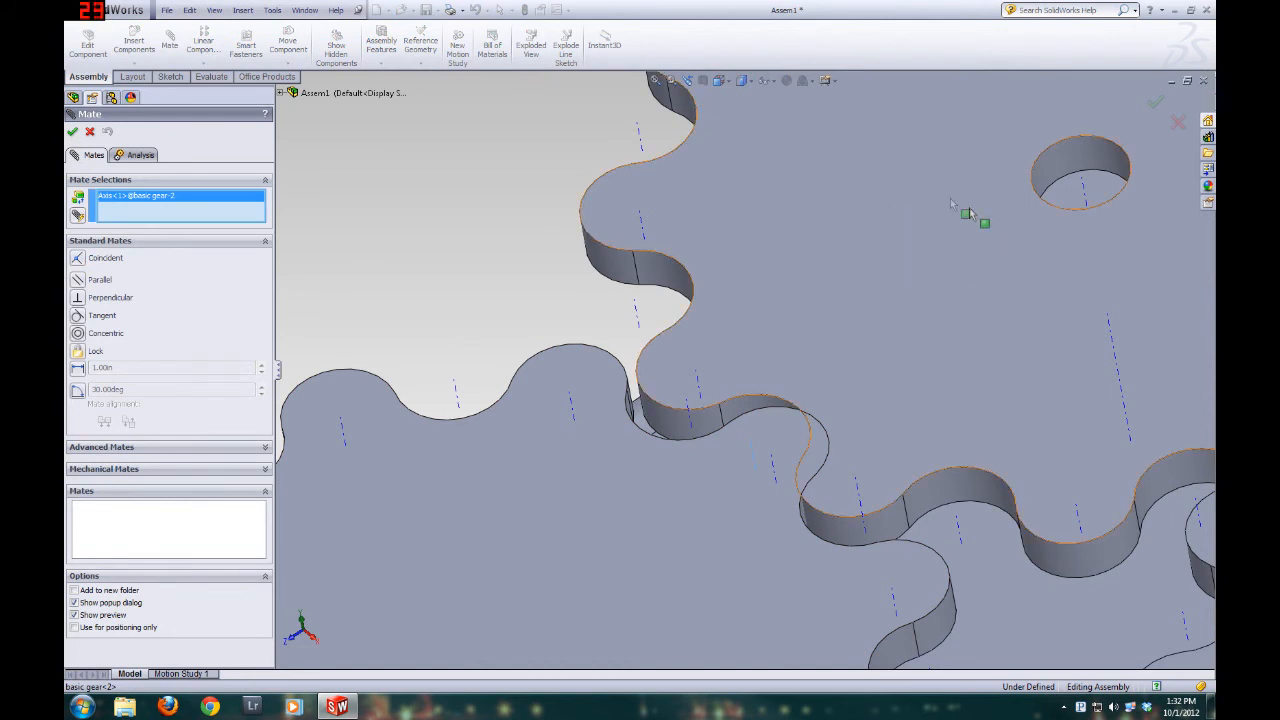
{"action": "left_click", "coordinate": [772, 475]}
{"action": "scroll", "coordinate": [716, 455], "scroll_direction": "up", "scroll_amount": 4}
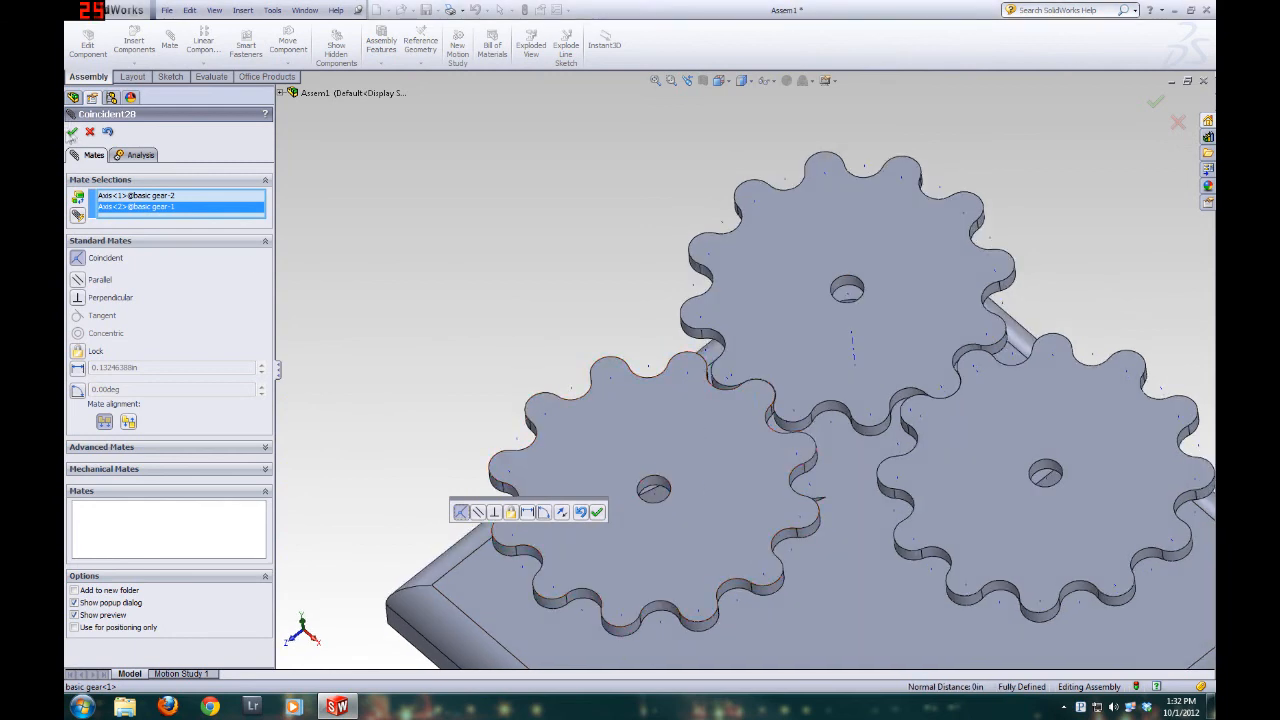
{"action": "left_click", "coordinate": [72, 132]}
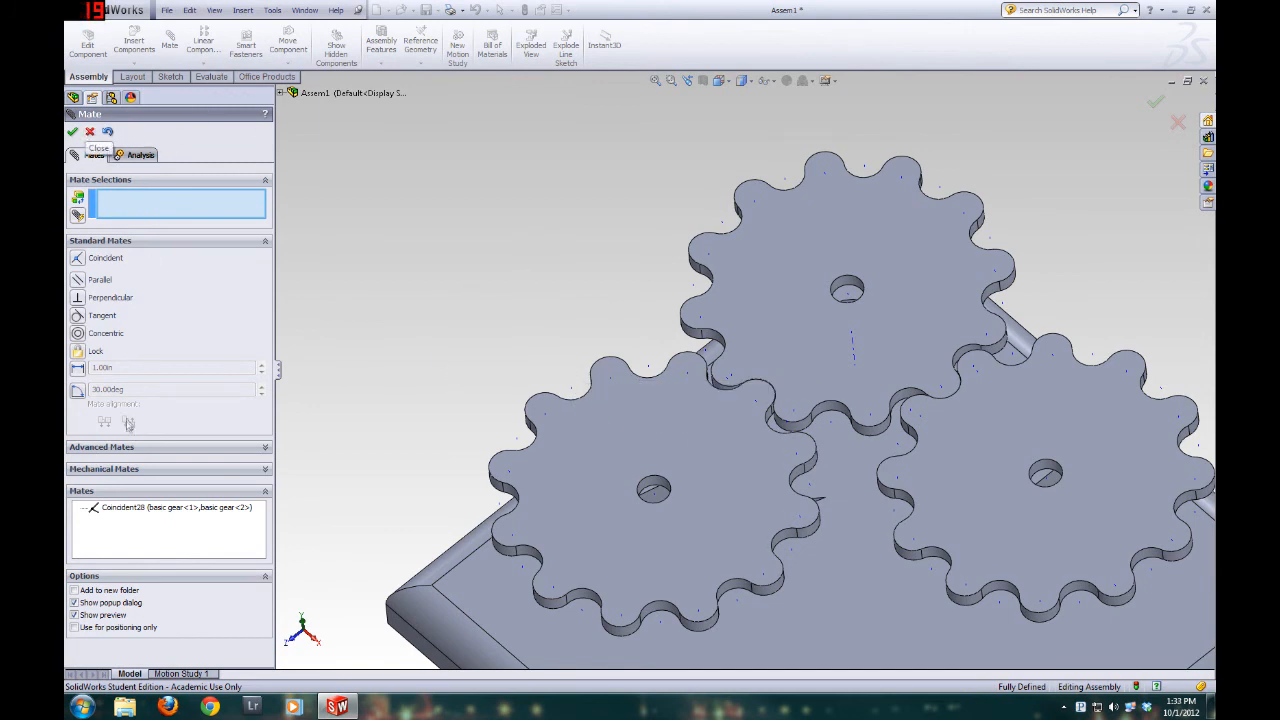
Add a mechanical gear mate between the center-hole axes of basic gear 1 and basic gear 2
{"action": "left_click", "coordinate": [112, 470]}
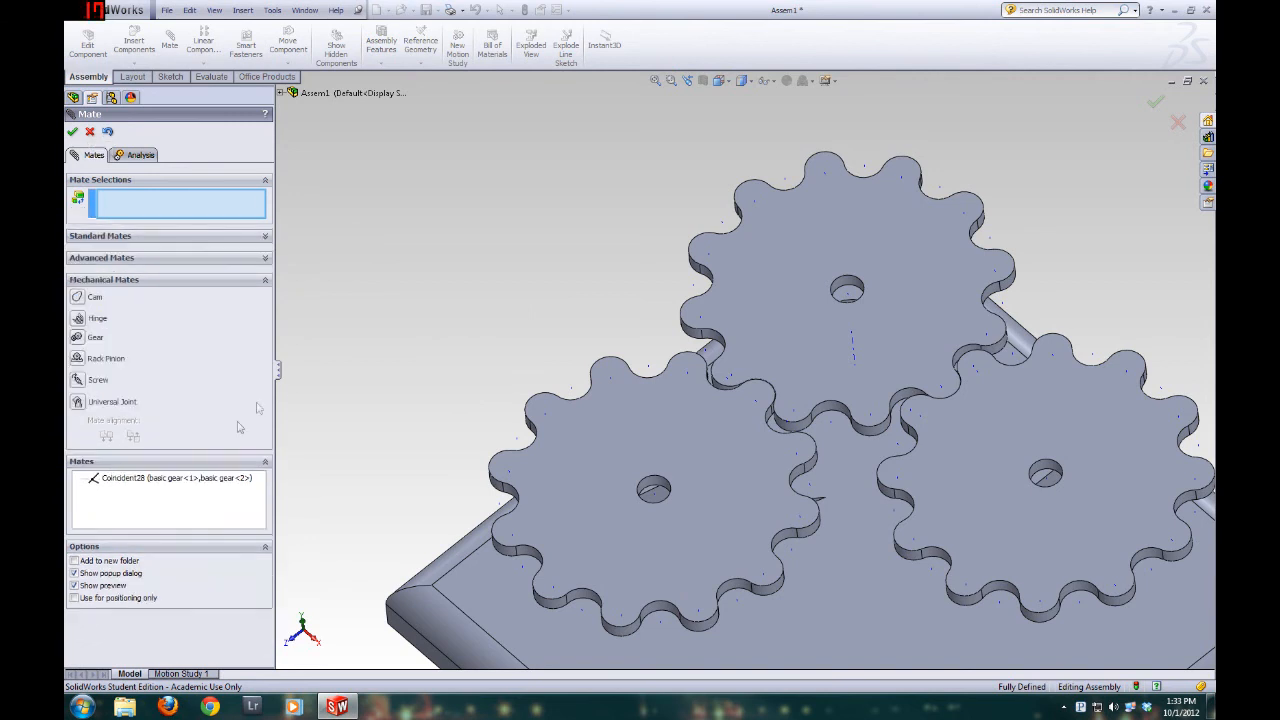
{"action": "left_click", "coordinate": [80, 338]}
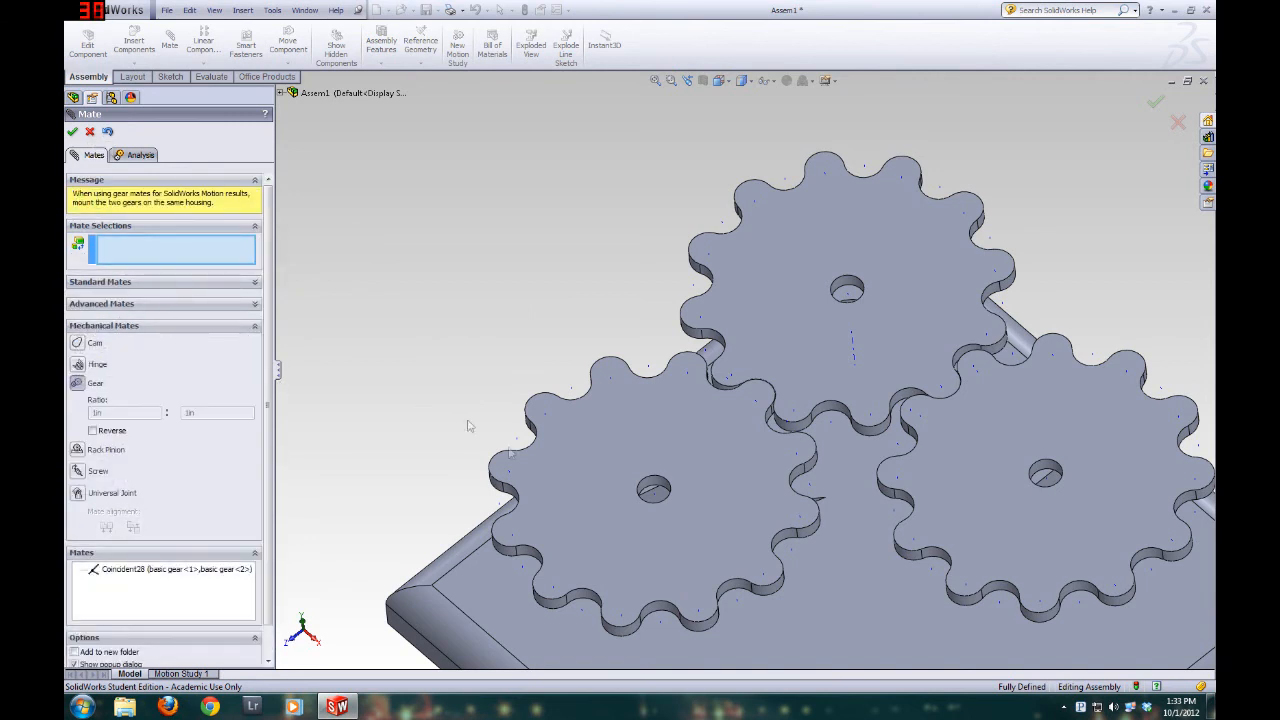
{"action": "scroll", "coordinate": [655, 492], "scroll_direction": "down", "scroll_amount": 4}
{"action": "left_click", "coordinate": [695, 430]}
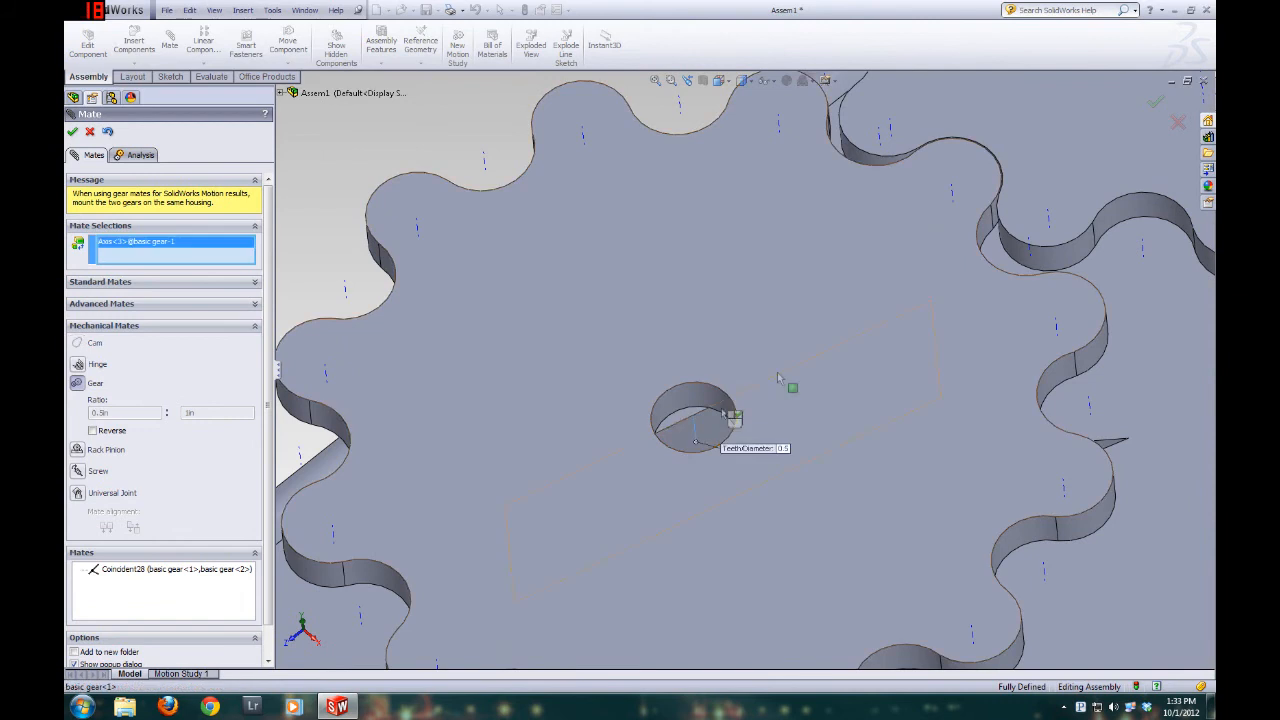
{"action": "scroll", "coordinate": [705, 425], "scroll_direction": "up", "scroll_amount": 5}
{"action": "left_click", "coordinate": [922, 192]}
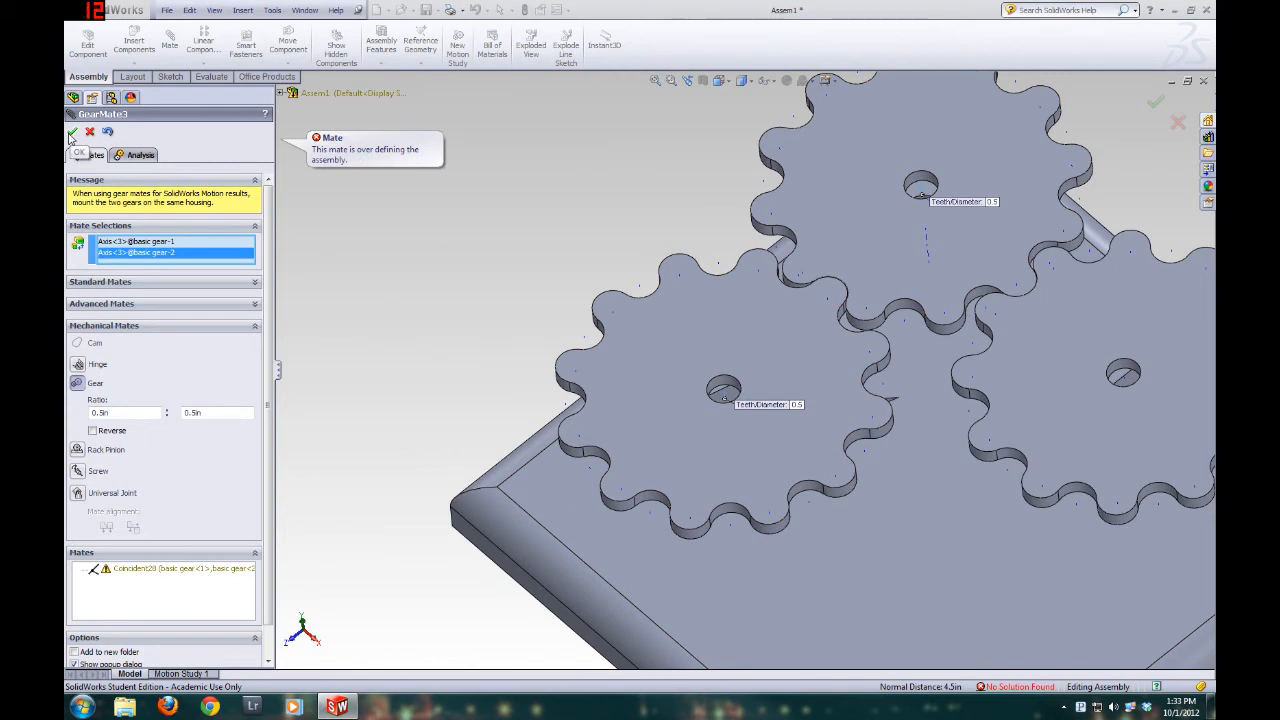
{"action": "left_click", "coordinate": [72, 133]}
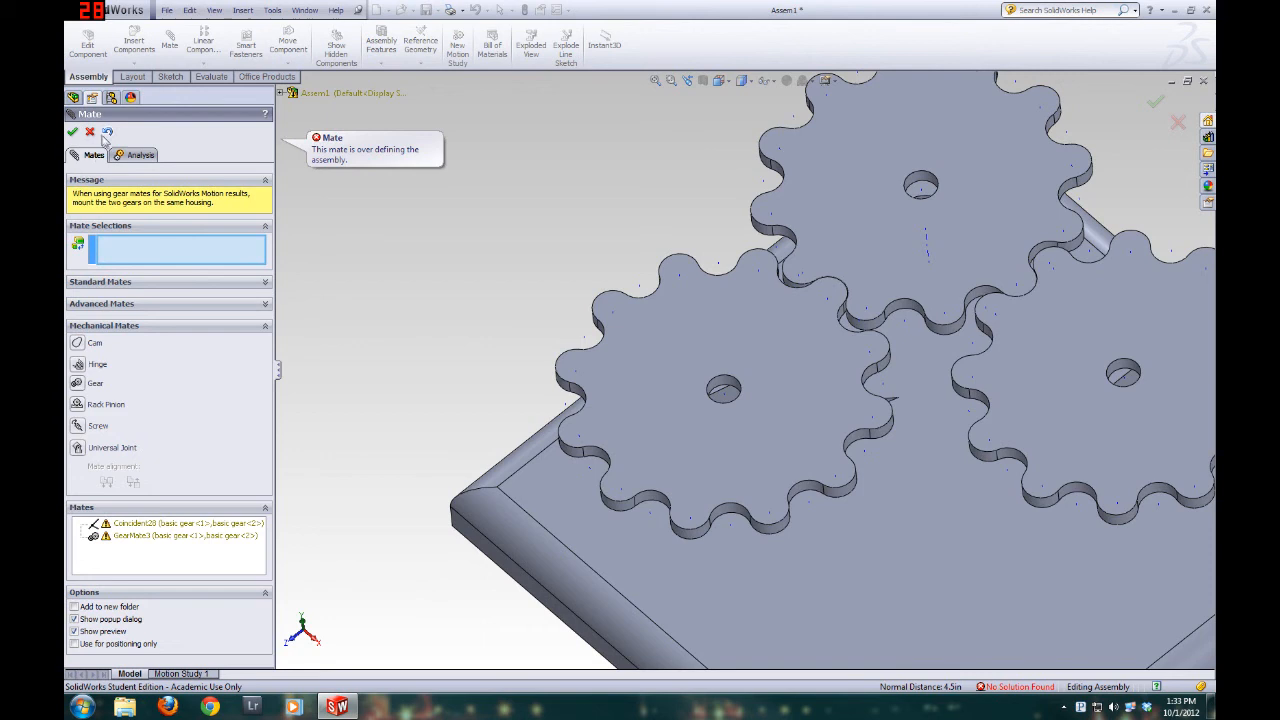
Close the mate definition and delete the coincident mate between basic gear 1 and basic gear 2, keeping their gear mate
{"action": "left_click", "coordinate": [89, 133]}
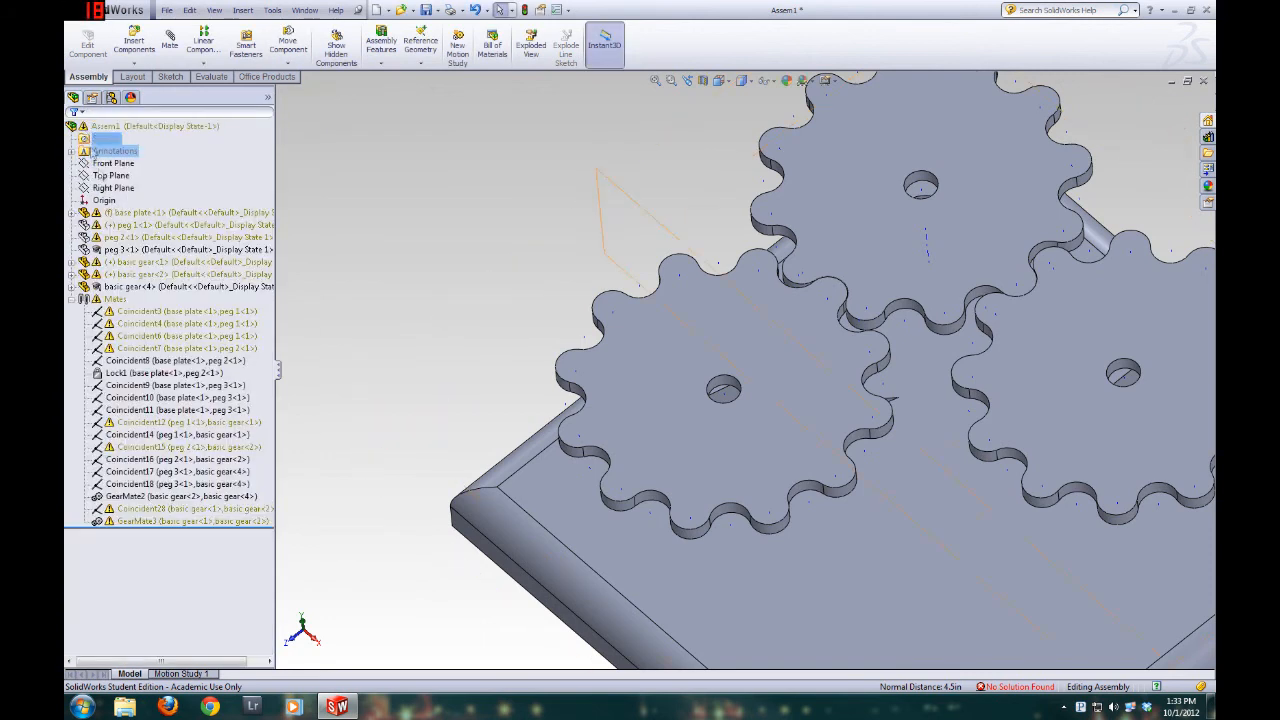
{"action": "right_click", "coordinate": [160, 512]}
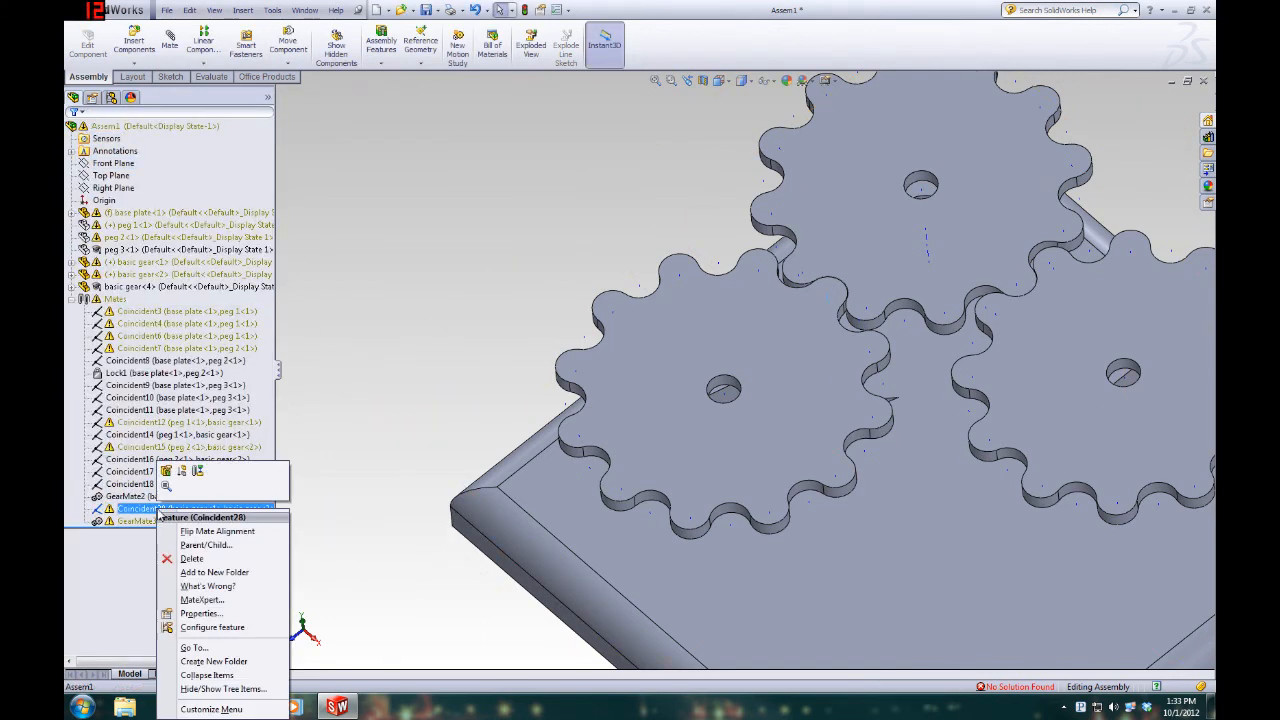
{"action": "left_click", "coordinate": [191, 558]}
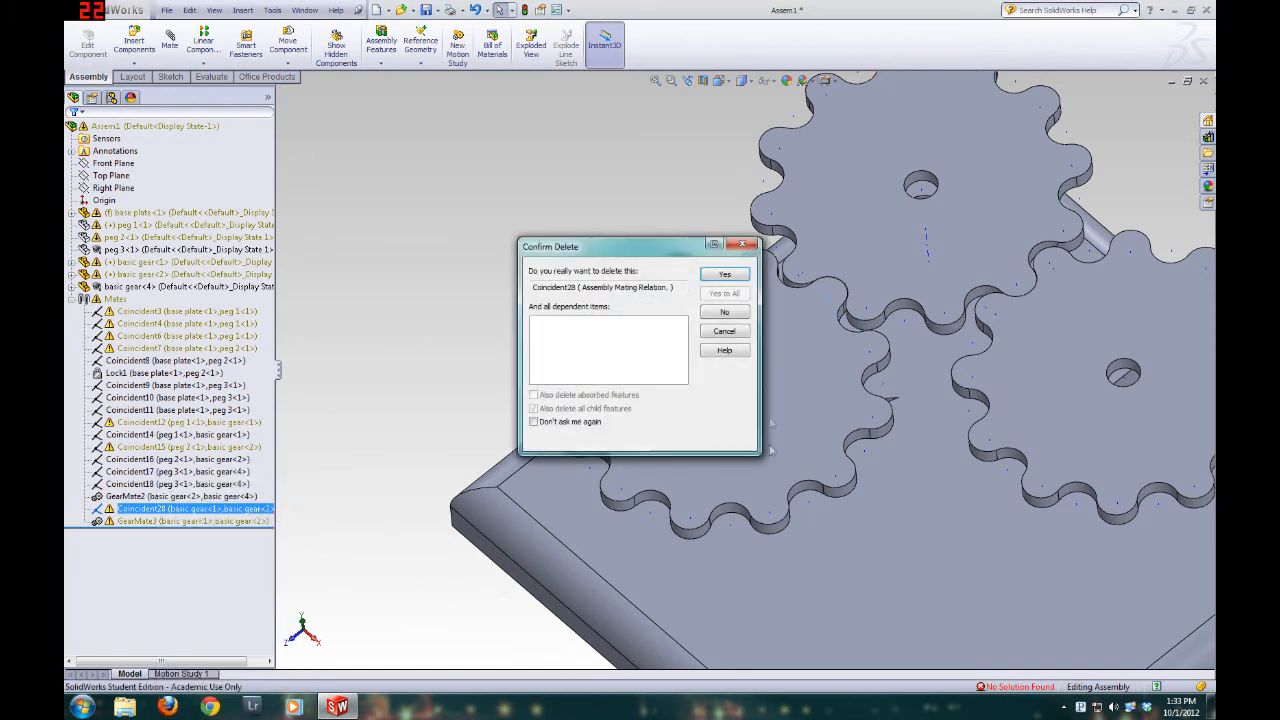
{"action": "left_click", "coordinate": [721, 274]}
Turn basic gear 1 and examine close up how its teeth mesh with basic gear 2
{"action": "left_click_drag", "start_coordinate": [792, 353], "coordinate": [776, 461]}
{"action": "scroll", "coordinate": [776, 461], "scroll_direction": "up", "scroll_amount": 5}
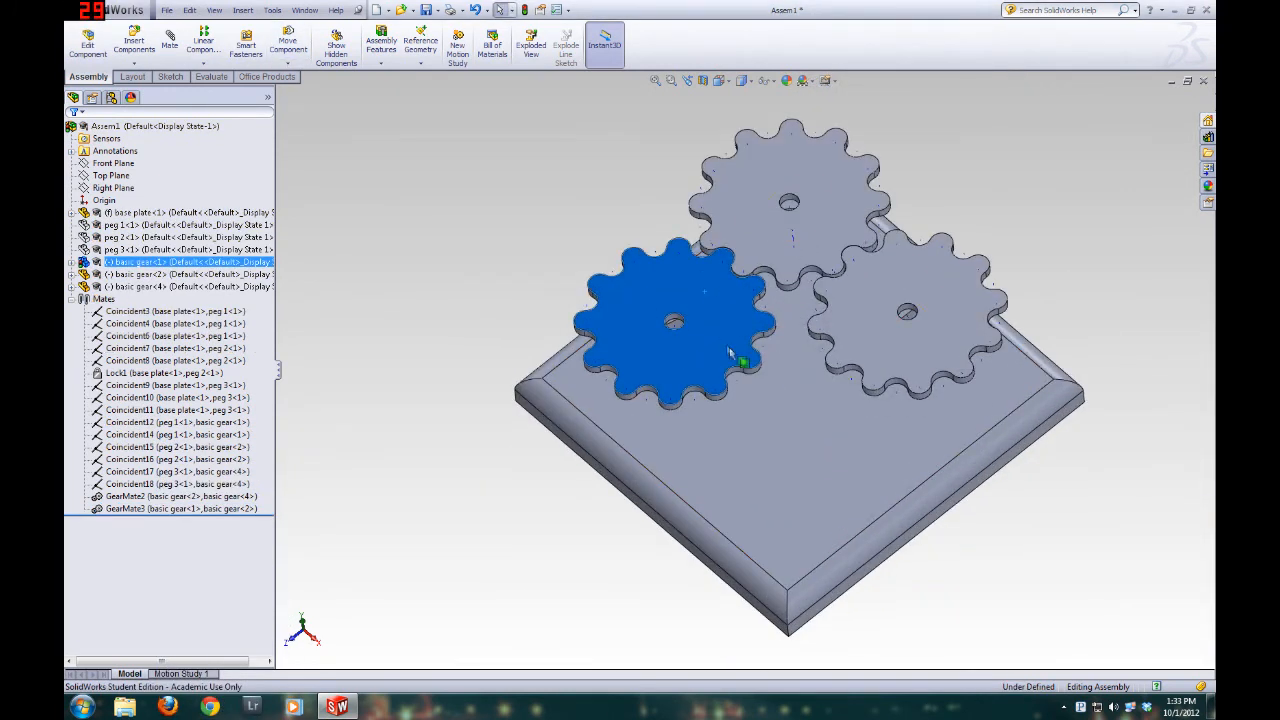
{"action": "left_click_drag", "start_coordinate": [716, 372], "coordinate": [583, 333]}
{"action": "scroll", "coordinate": [755, 234], "scroll_direction": "down", "scroll_amount": 6}
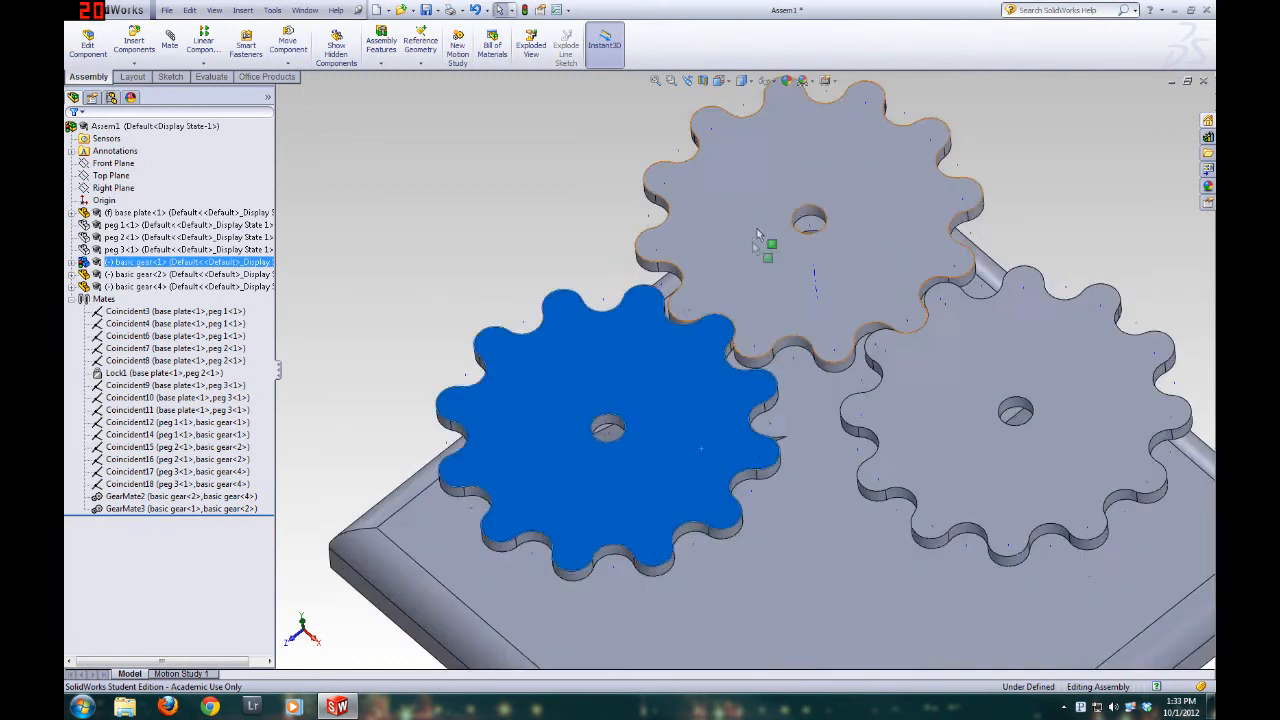
{"action": "middle_click_drag", "start_coordinate": [627, 386], "coordinate": [583, 400]}
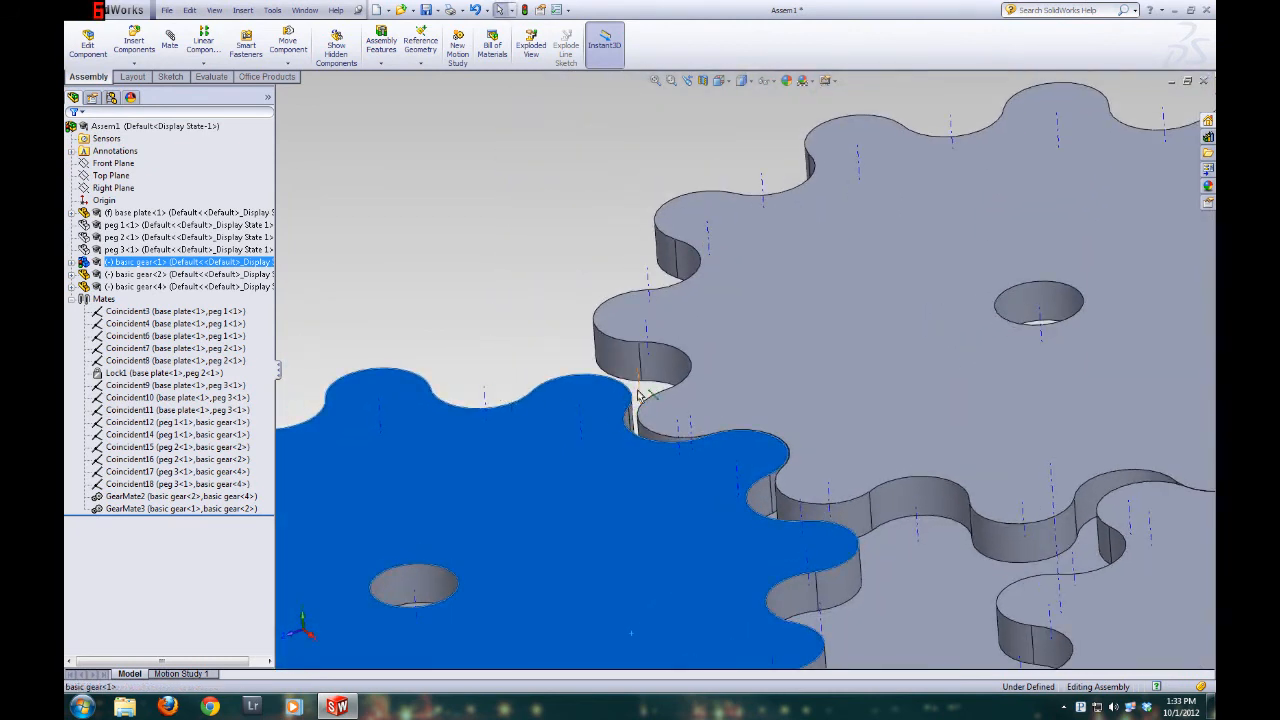
{"action": "left_click_drag", "start_coordinate": [637, 395], "coordinate": [754, 447]}
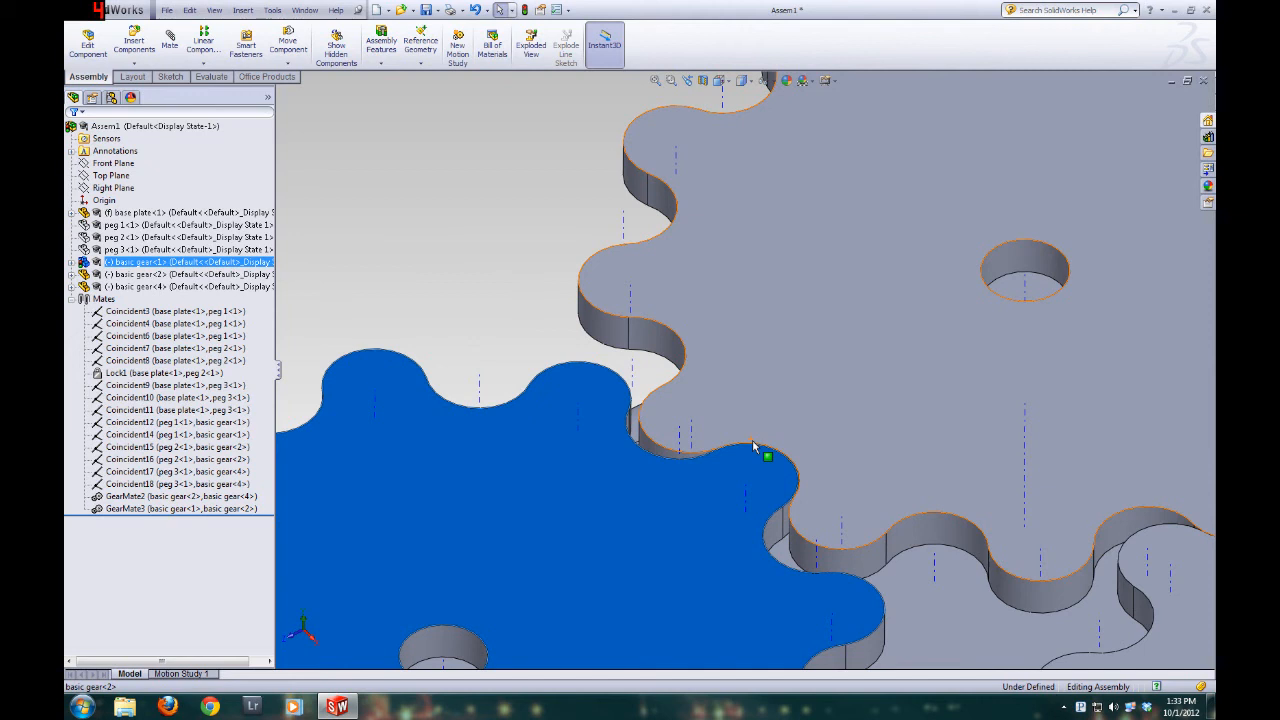
Turn basic gear 1 further and examine how all three gears move together on the base plate
{"action": "scroll", "coordinate": [754, 446], "scroll_direction": "up", "scroll_amount": 7}
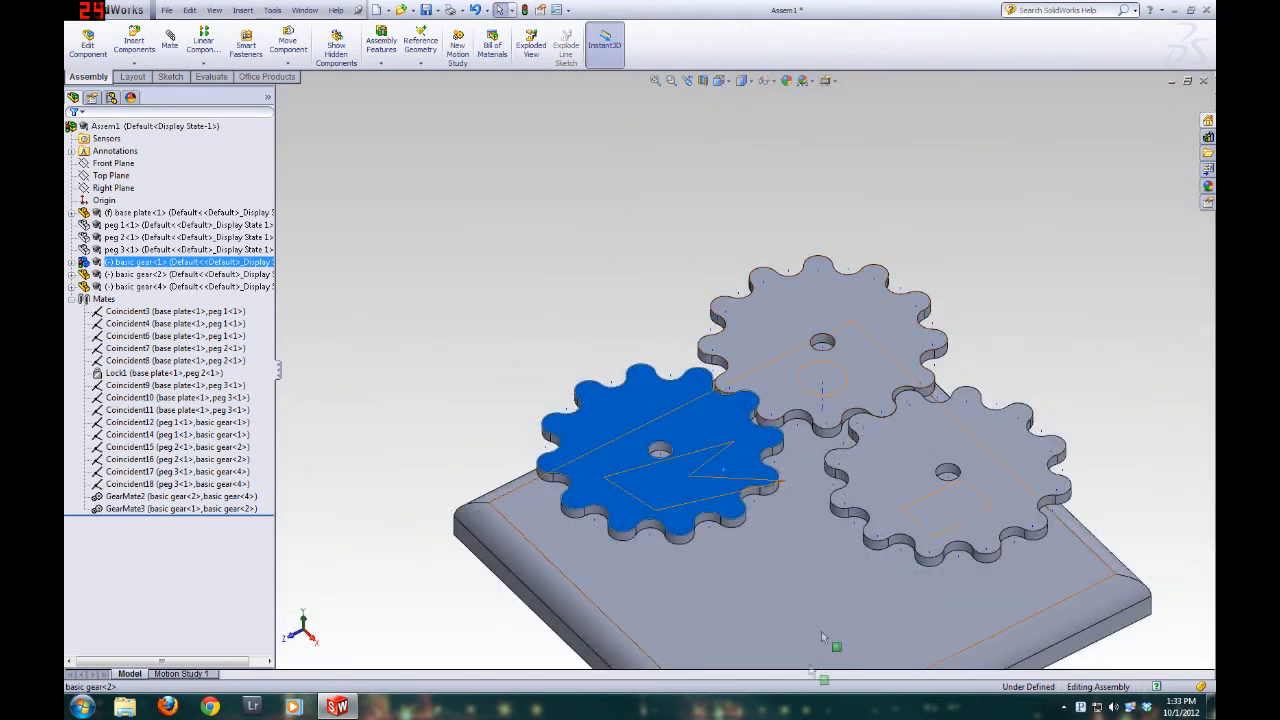
{"action": "scroll", "coordinate": [857, 520], "scroll_direction": "up", "scroll_amount": 4}
{"action": "scroll", "coordinate": [860, 526], "scroll_direction": "down", "scroll_amount": 4}
{"action": "scroll", "coordinate": [575, 218], "scroll_direction": "up", "scroll_amount": 4}
{"action": "scroll", "coordinate": [671, 240], "scroll_direction": "down", "scroll_amount": 4}
{"action": "middle_click_drag", "start_coordinate": [669, 402], "coordinate": [662, 428]}
{"action": "left_click_drag", "start_coordinate": [663, 430], "coordinate": [459, 448]}
{"action": "middle_click_drag", "start_coordinate": [678, 513], "coordinate": [668, 370]}
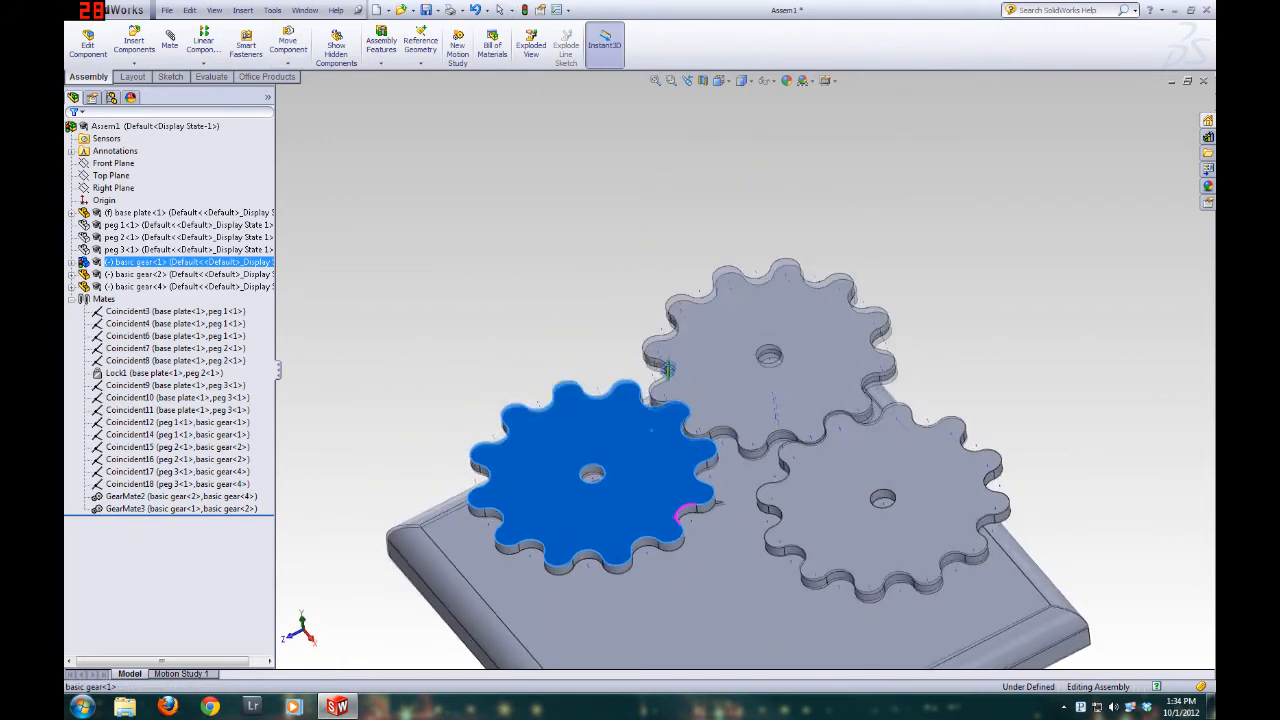
{"action": "key", "text": "f"}
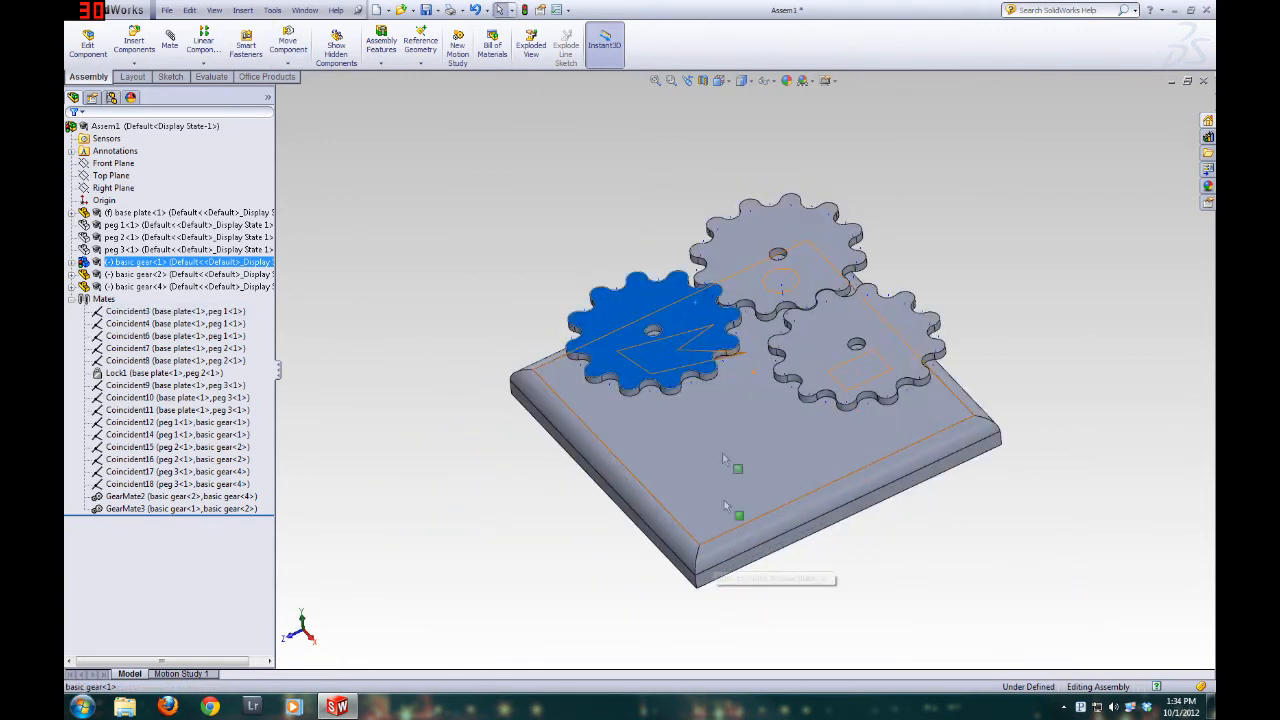
Show the hidden components peg 1, peg 2 and peg 3 in the assembly
{"action": "right_click", "coordinate": [140, 230]}
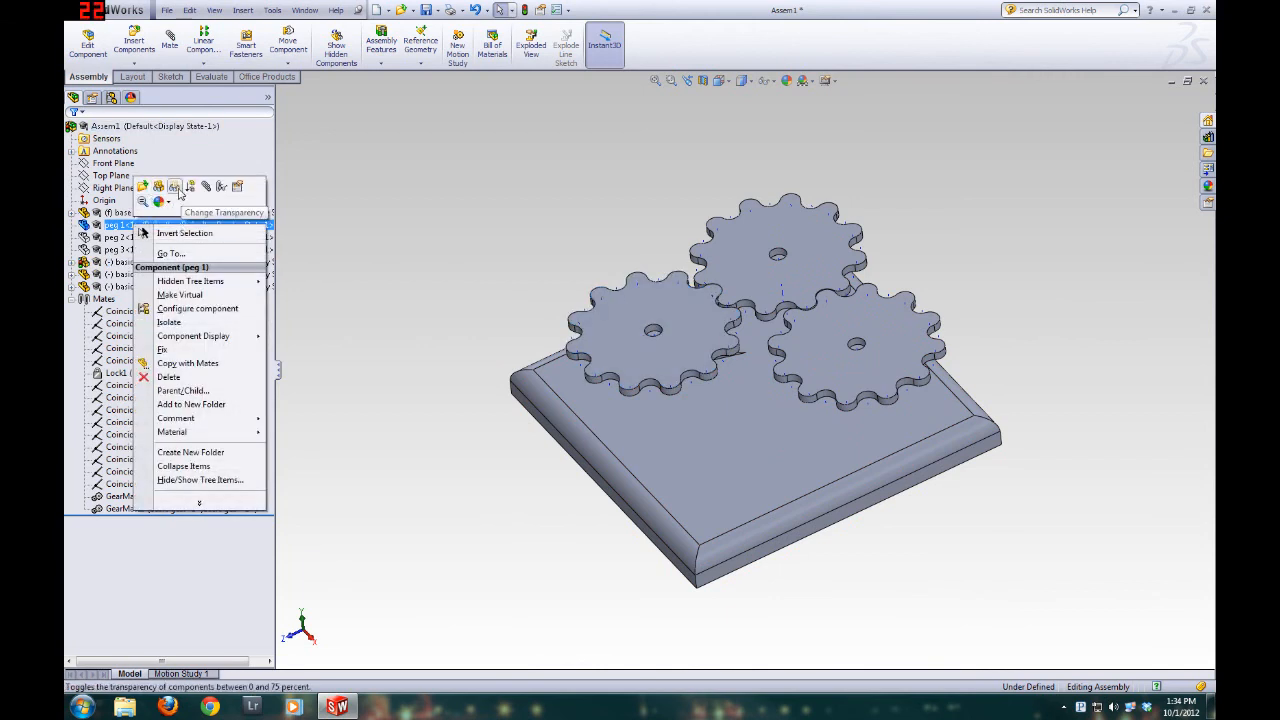
{"action": "left_click", "coordinate": [173, 188]}
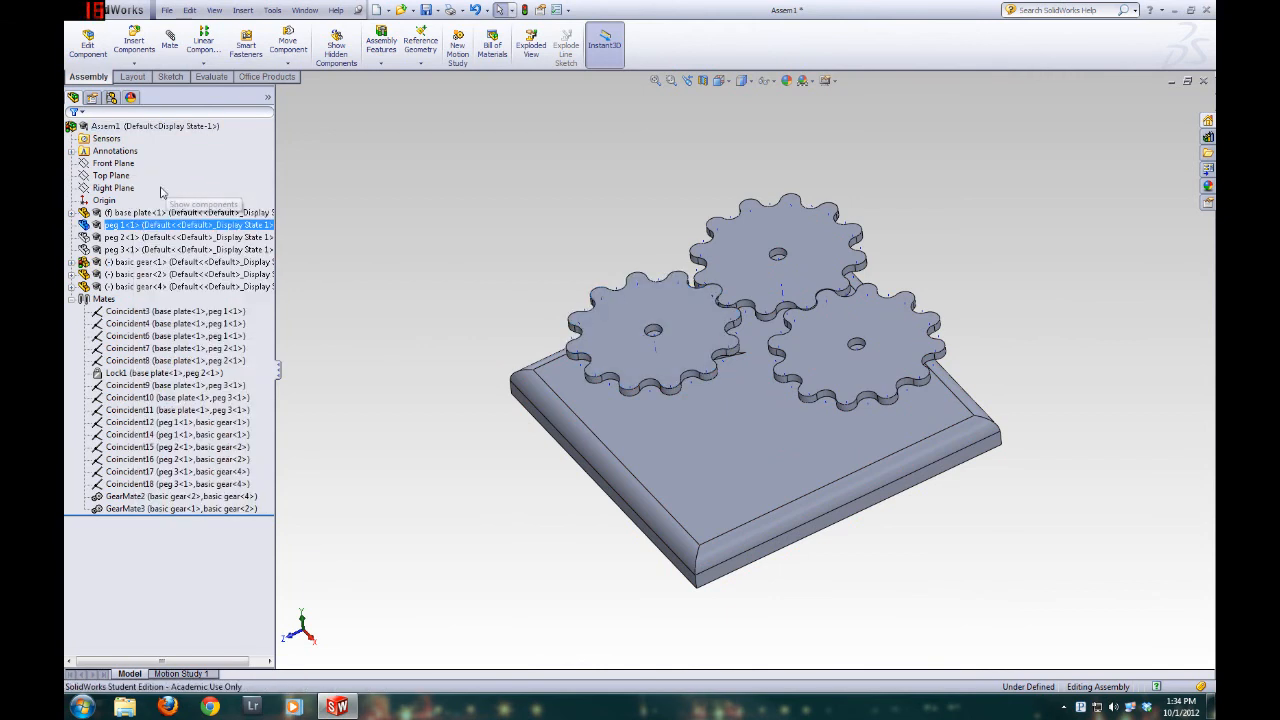
{"action": "left_click", "coordinate": [125, 236]}
{"action": "right_click", "coordinate": [124, 235]}
{"action": "left_click", "coordinate": [151, 199]}
{"action": "middle_click_drag", "start_coordinate": [742, 449], "coordinate": [742, 362]}
{"action": "left_click", "coordinate": [126, 249]}
{"action": "right_click", "coordinate": [128, 250]}
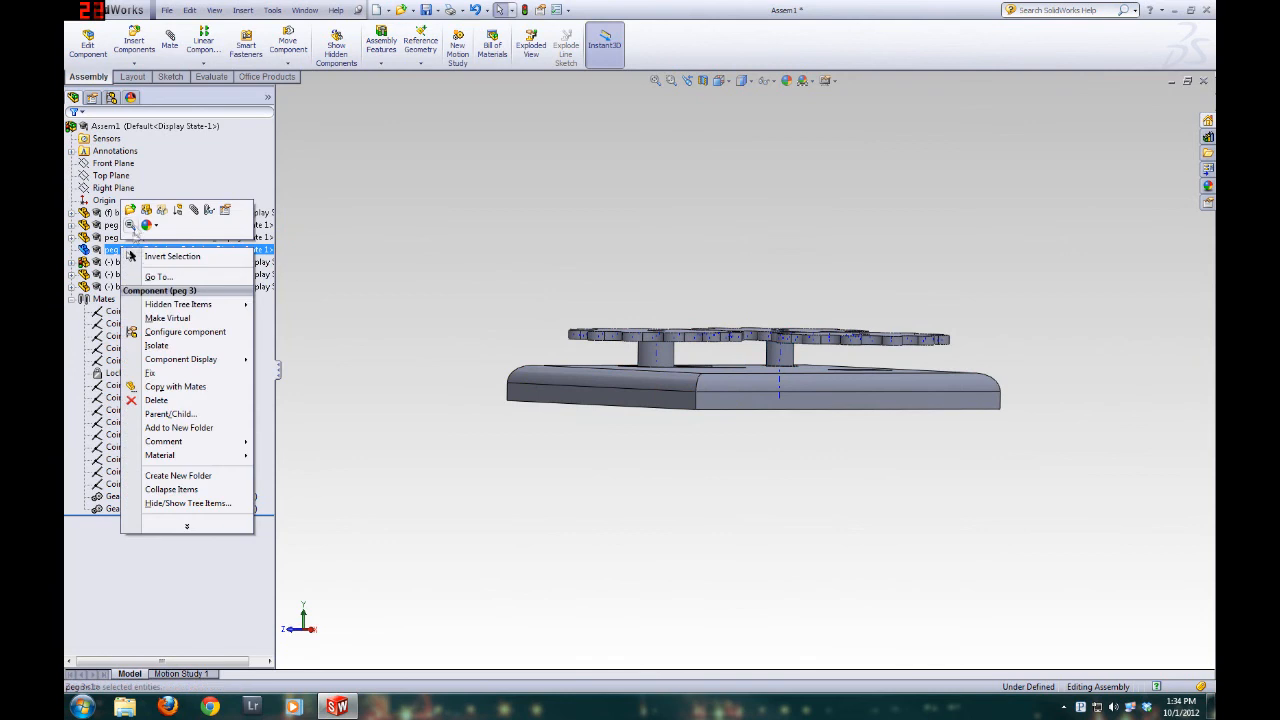
{"action": "left_click", "coordinate": [150, 213]}
{"action": "left_click", "coordinate": [618, 203]}
Turn basic gear 4 and examine from above and from a low angle how the gears sit on their pegs
{"action": "middle_click_drag", "start_coordinate": [610, 348], "coordinate": [531, 600]}
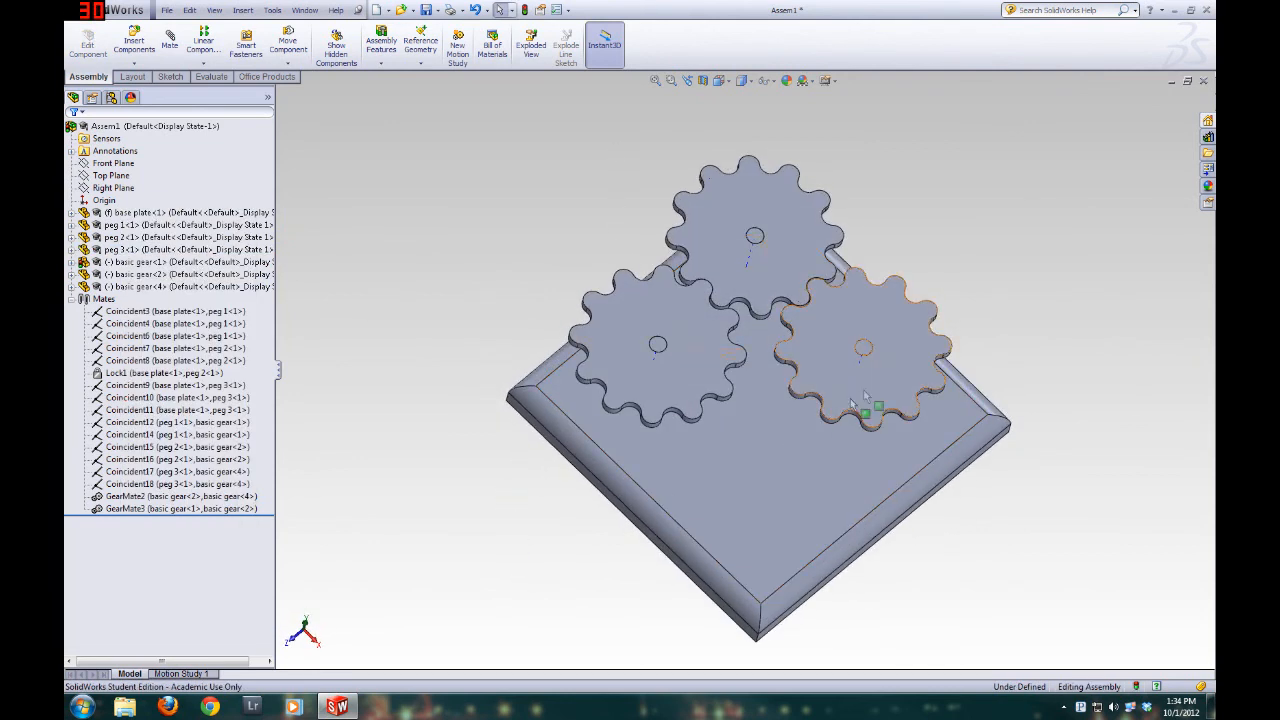
{"action": "left_click_drag", "start_coordinate": [901, 358], "coordinate": [740, 421]}
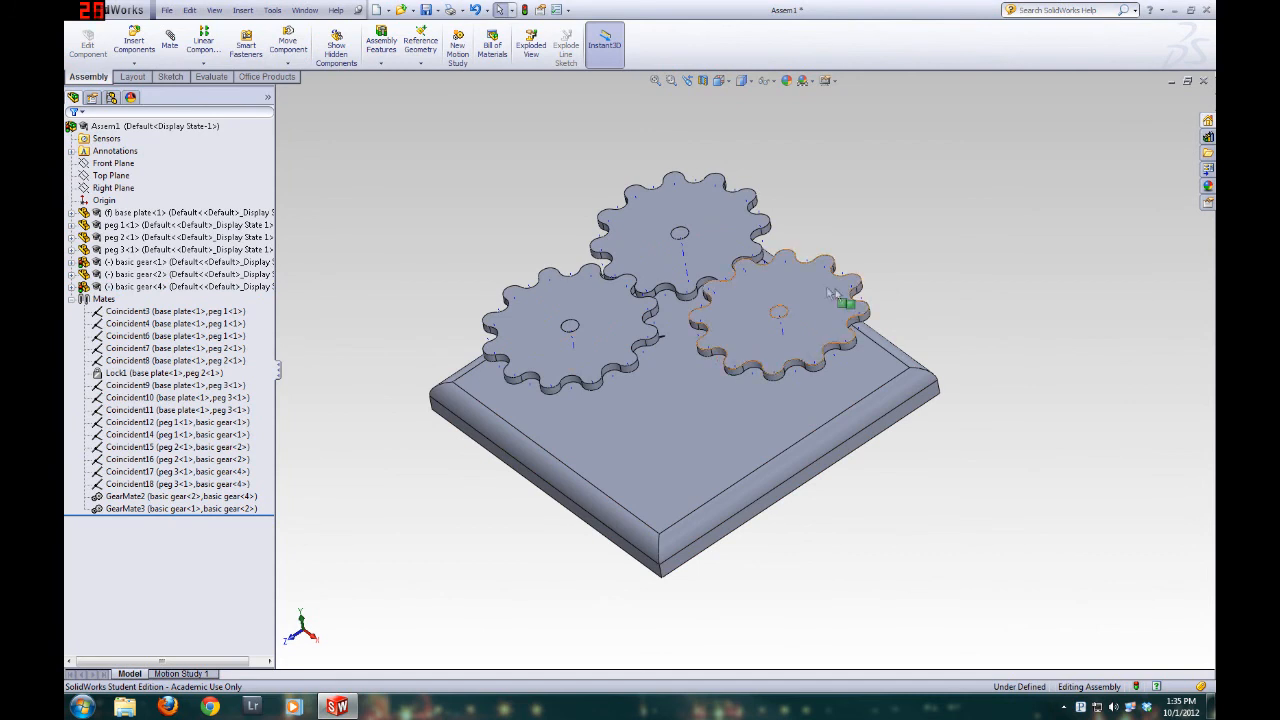
{"action": "middle_click_drag", "start_coordinate": [617, 200], "coordinate": [614, 104]}
{"action": "scroll", "coordinate": [825, 429], "scroll_direction": "down", "scroll_amount": 5}
{"action": "middle_click_drag", "start_coordinate": [825, 429], "coordinate": [832, 470]}
{"action": "left_click", "coordinate": [832, 470]}
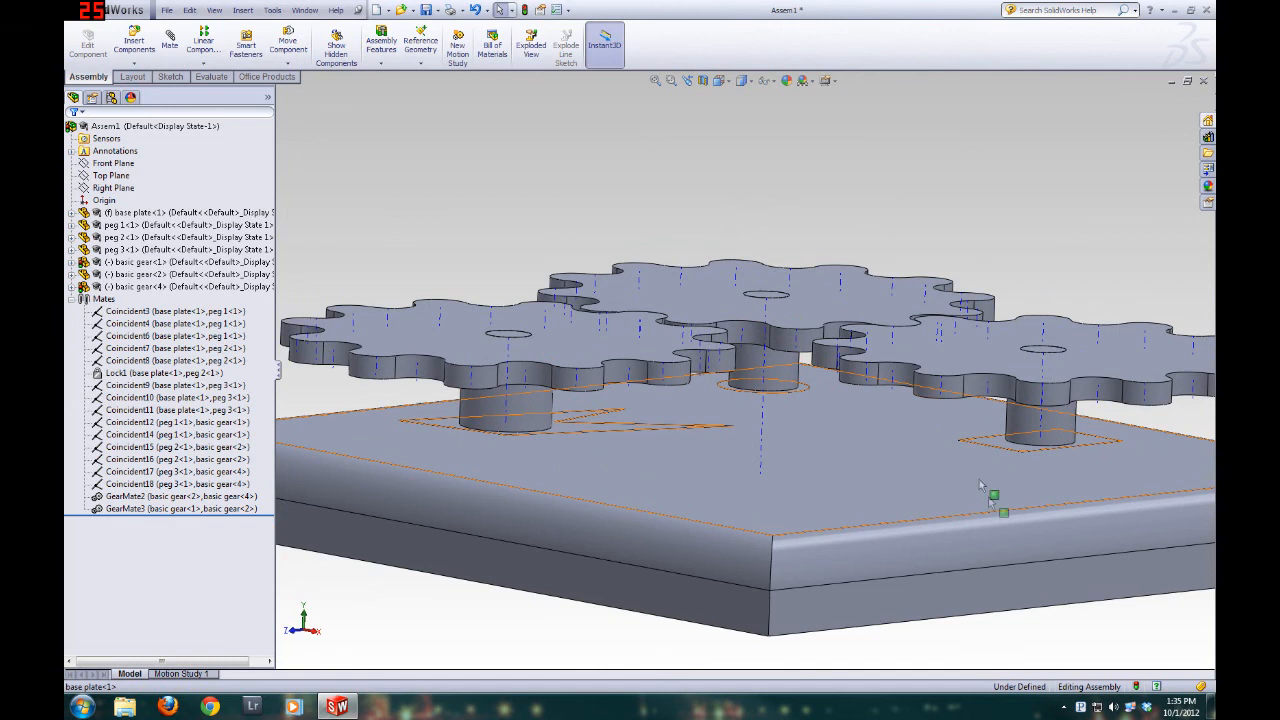
{"action": "scroll", "coordinate": [770, 500], "scroll_direction": "up", "scroll_amount": 5}
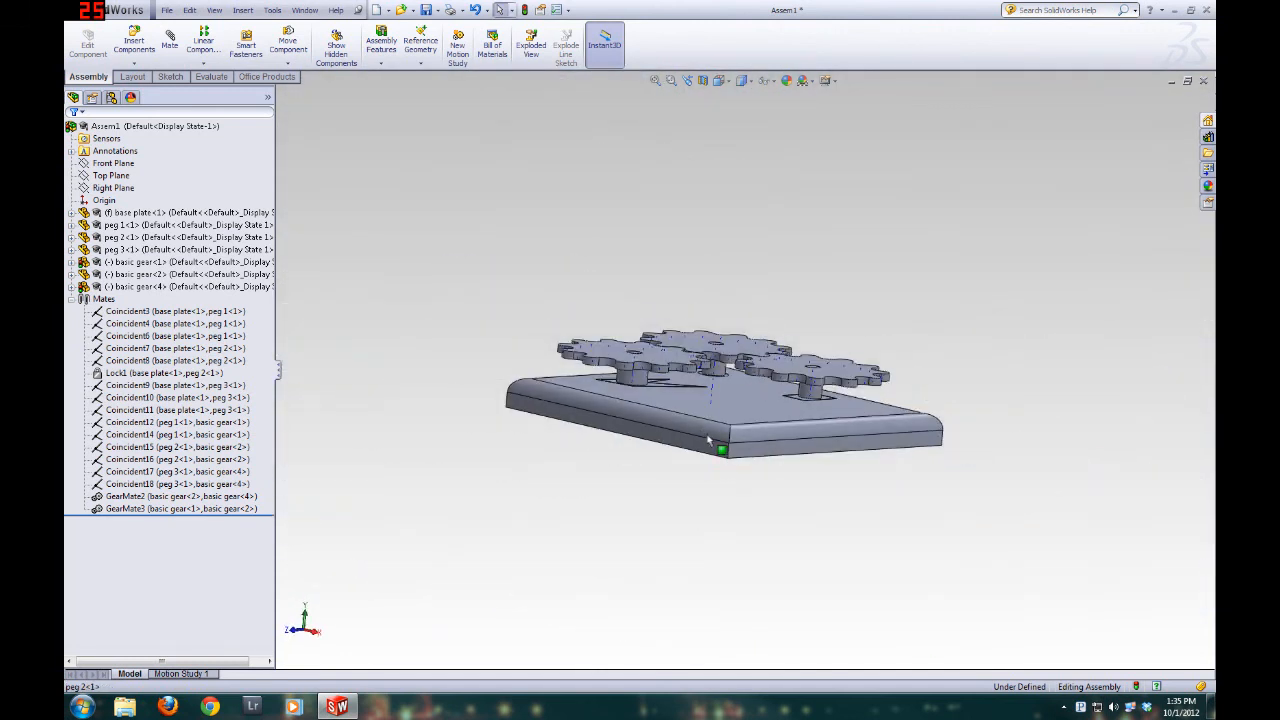
{"action": "middle_click_drag", "start_coordinate": [714, 237], "coordinate": [674, 409]}
{"action": "left_click", "coordinate": [674, 409]}
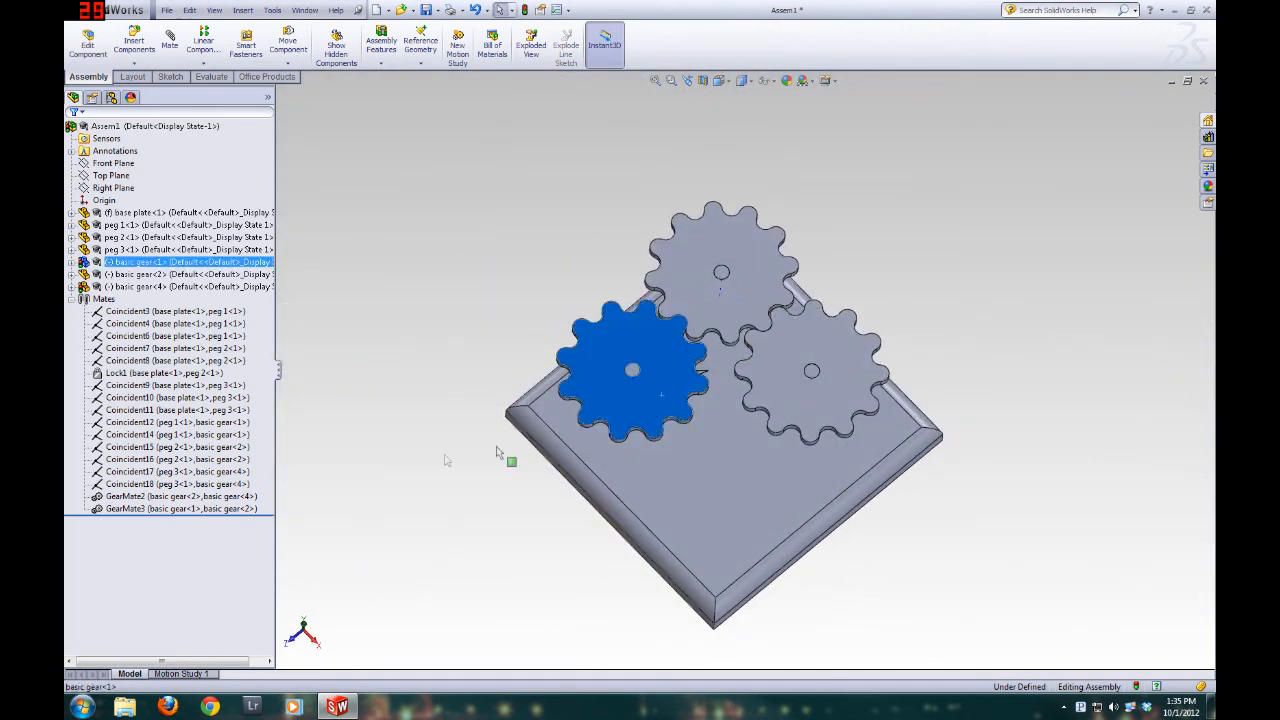
Open the advanced appearance settings of the basic gear part at part document level
{"action": "left_click", "coordinate": [146, 264]}
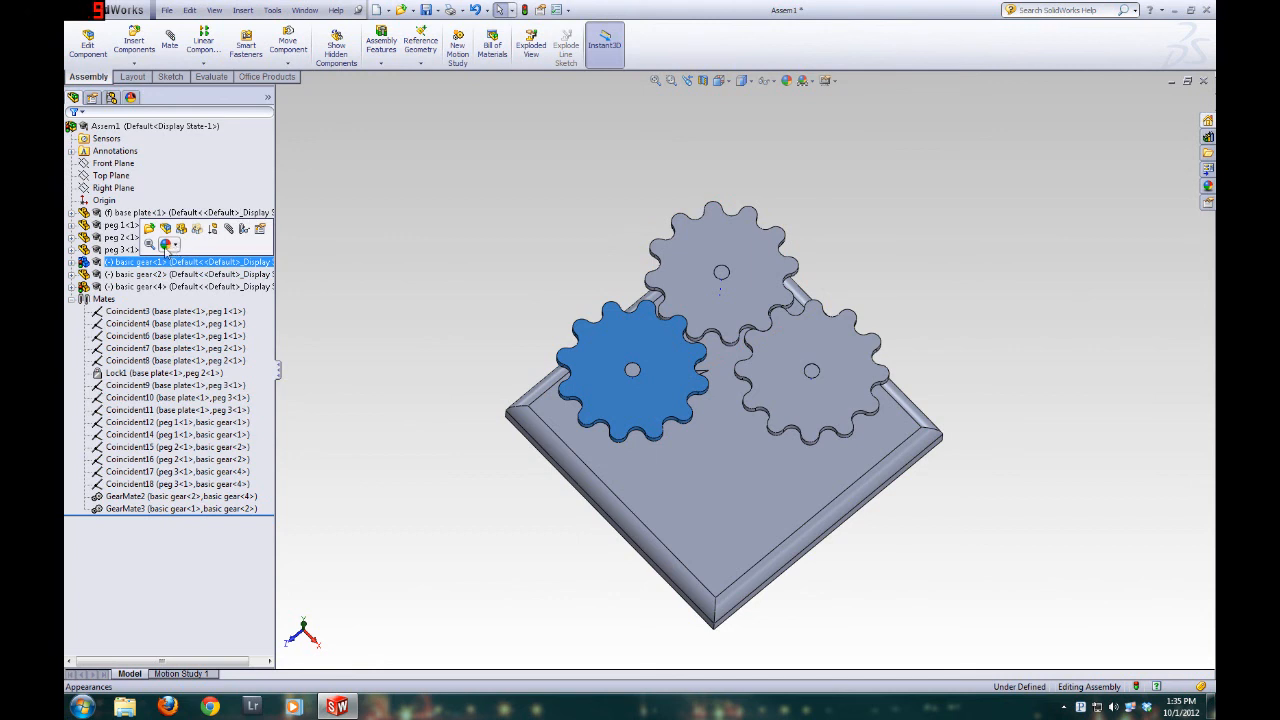
{"action": "left_click", "coordinate": [165, 245]}
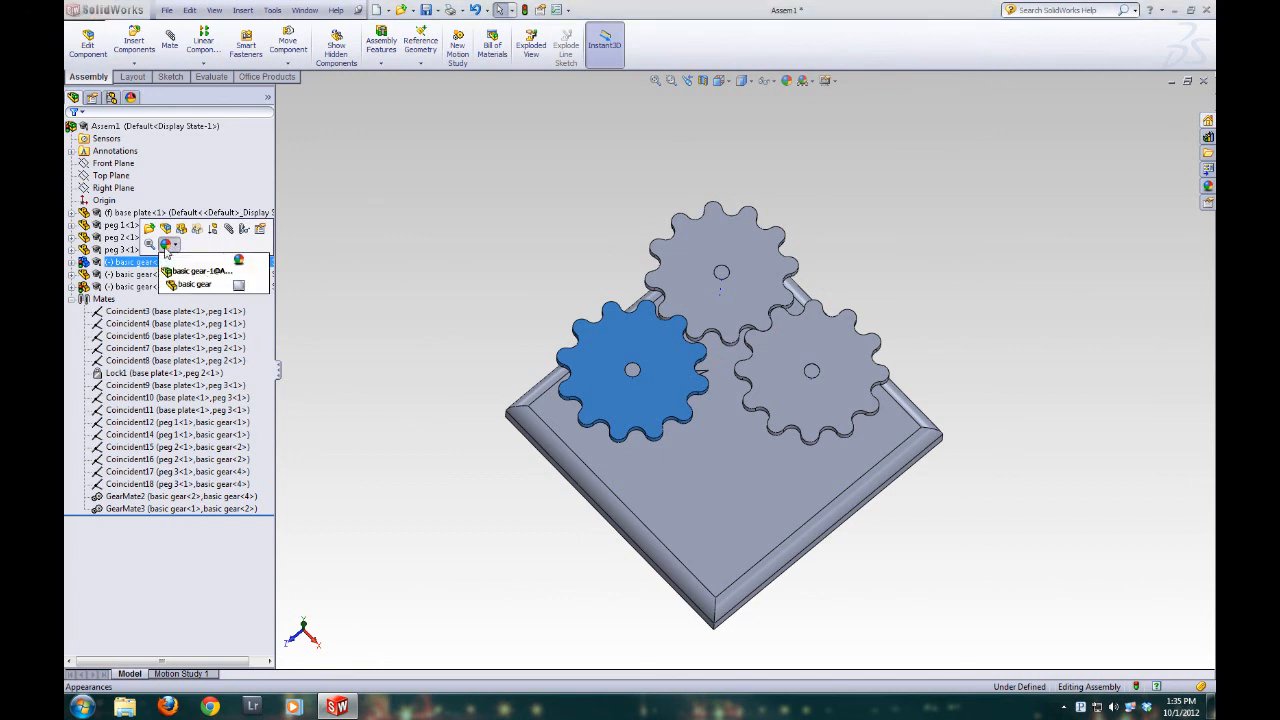
{"action": "left_click", "coordinate": [205, 287]}
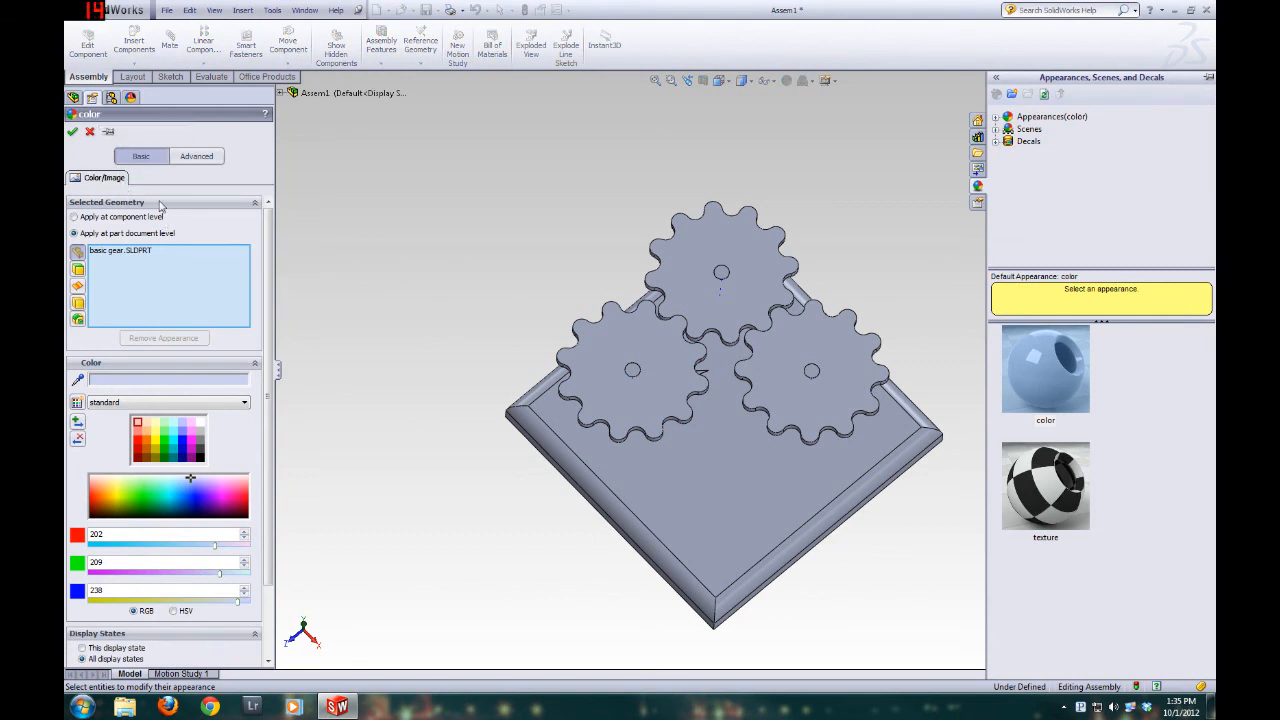
{"action": "left_click", "coordinate": [192, 158]}
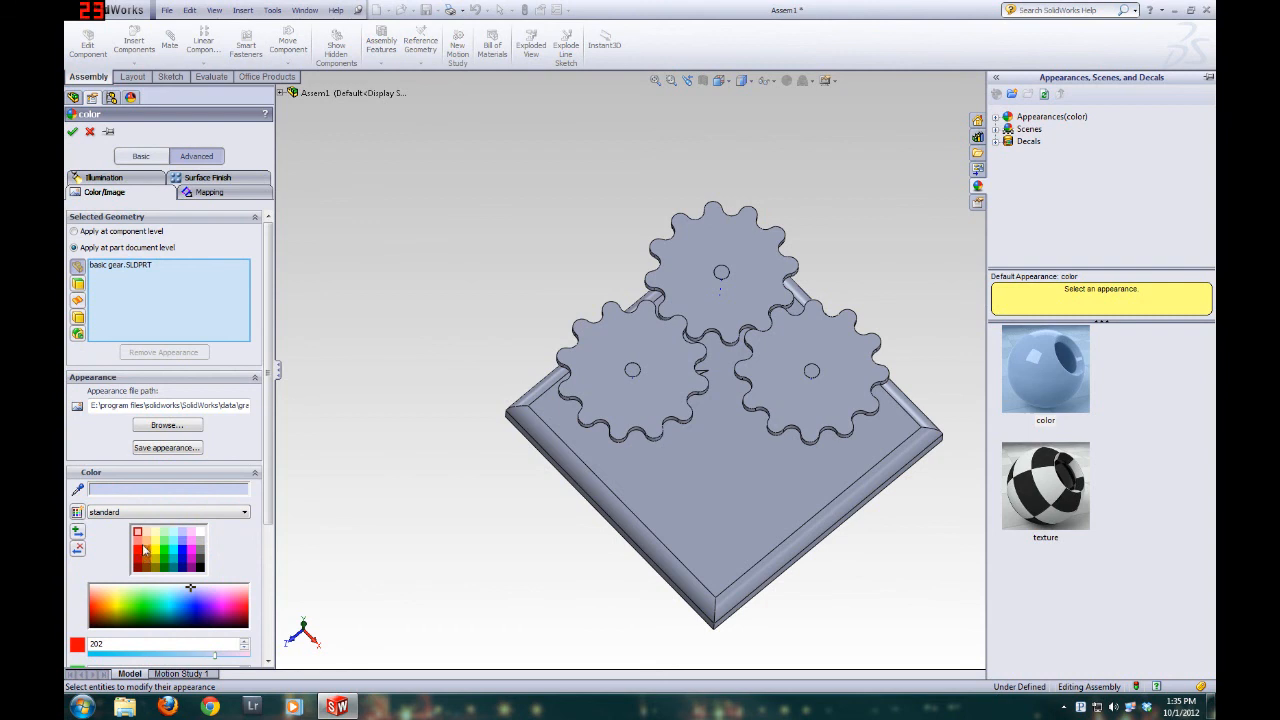
Try several standard color swatches on the basic gear part, ending with a pure blue
{"action": "left_click", "coordinate": [140, 562]}
{"action": "left_click", "coordinate": [154, 545]}
{"action": "left_click", "coordinate": [172, 557]}
{"action": "left_click", "coordinate": [163, 555]}
{"action": "left_click", "coordinate": [172, 553]}
{"action": "left_click", "coordinate": [187, 544]}
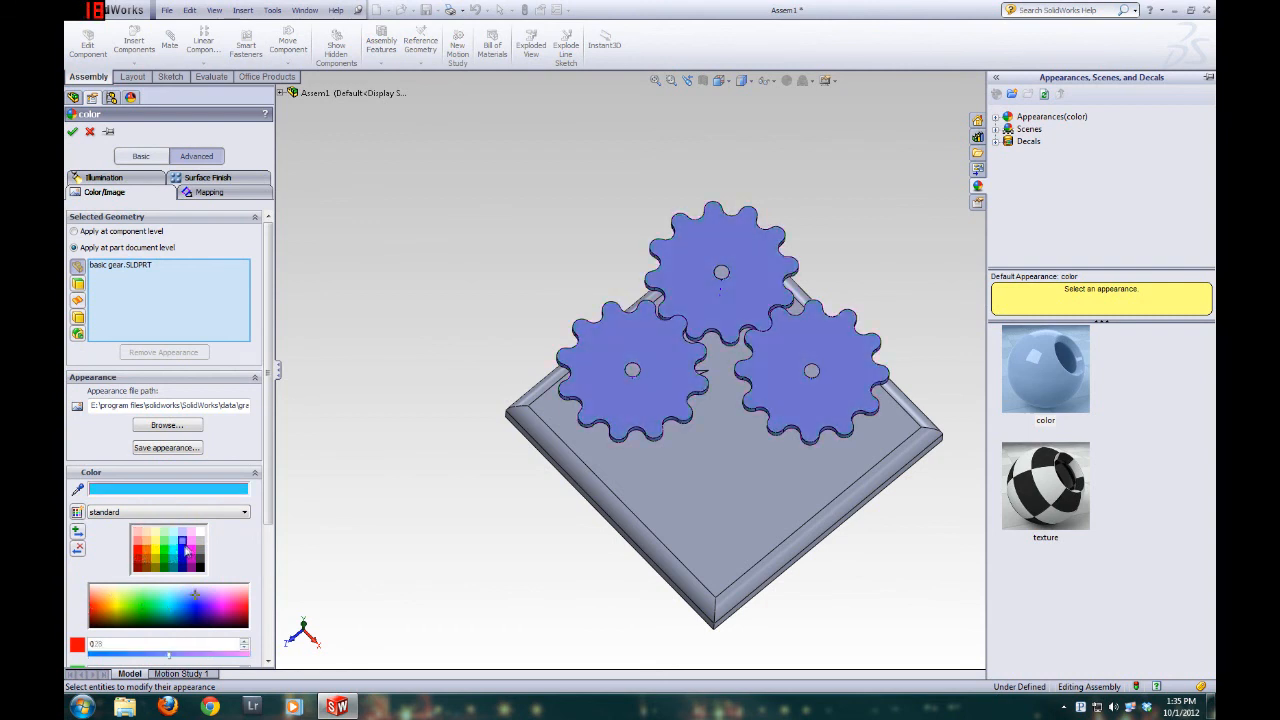
{"action": "left_click", "coordinate": [185, 551]}
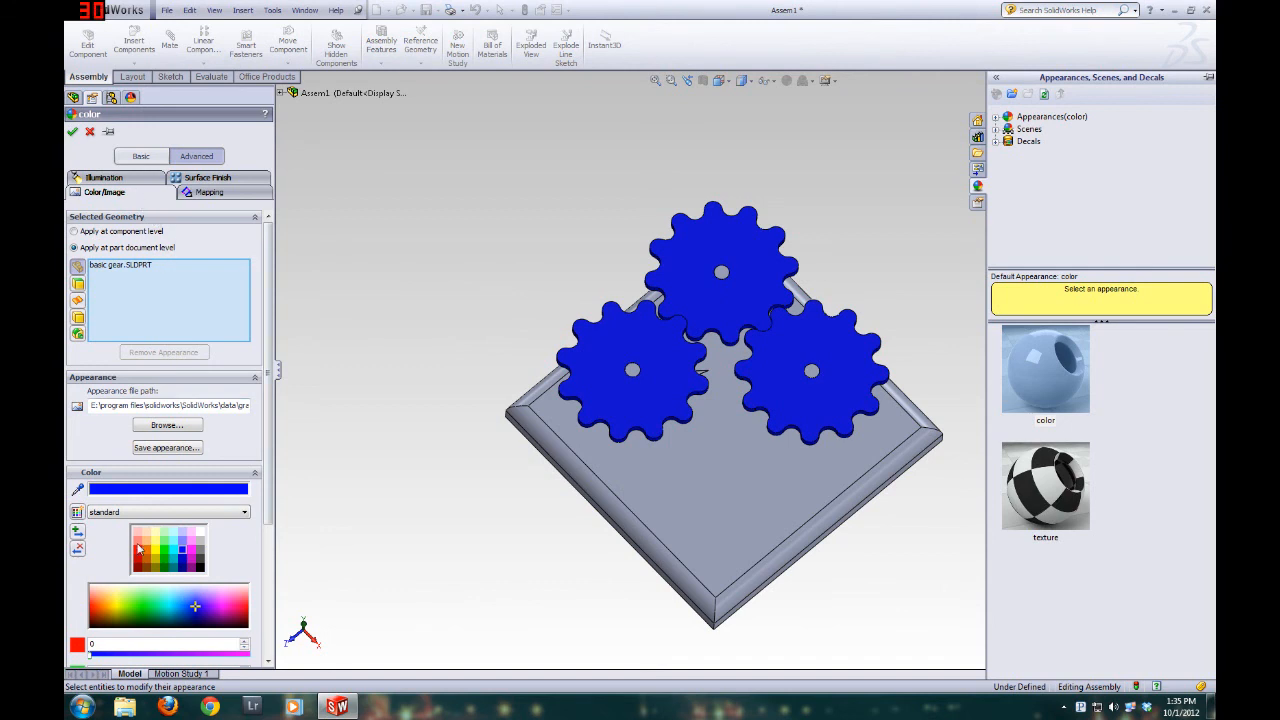
Color the basic gear part orange and set its transparent amount to 0.80
{"action": "left_click", "coordinate": [149, 551]}
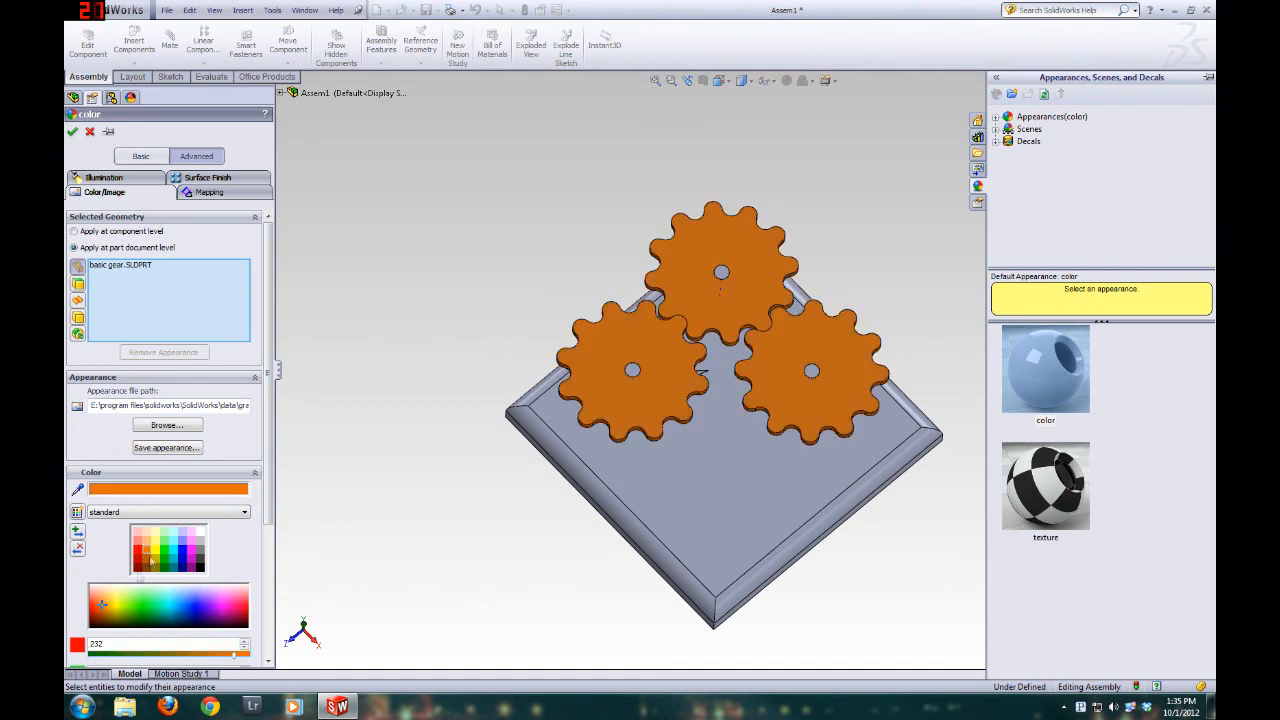
{"action": "left_click", "coordinate": [104, 177]}
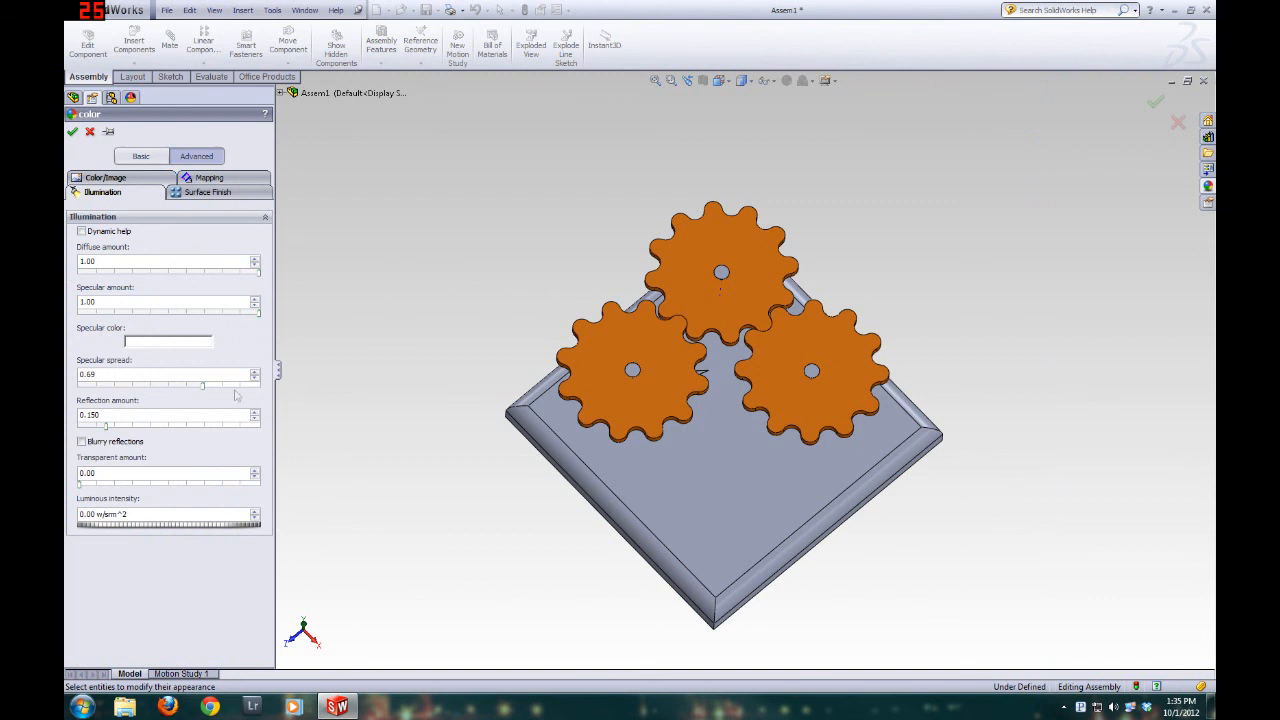
{"action": "left_click_drag", "start_coordinate": [80, 485], "coordinate": [226, 494]}
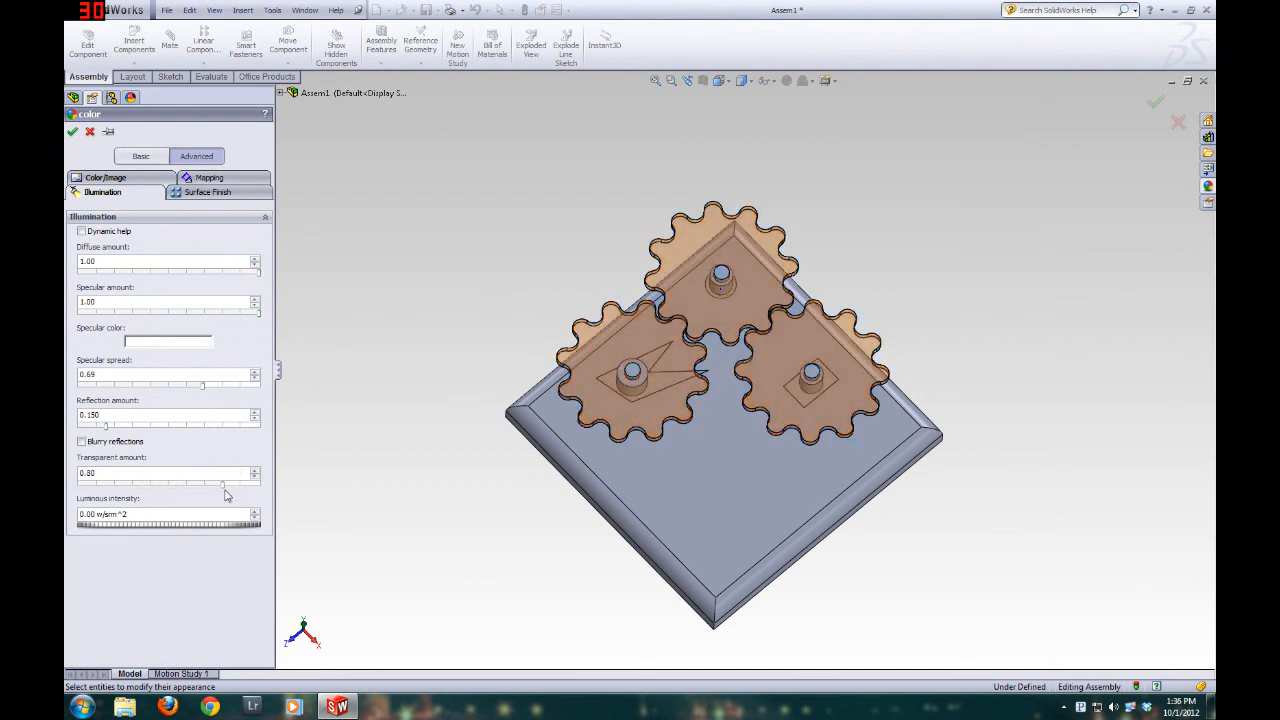
{"action": "left_click", "coordinate": [72, 133]}
Examine the transparent gears and their pegs from several angles, turning basic gear 2 to check the motion
{"action": "middle_click_drag", "start_coordinate": [790, 530], "coordinate": [569, 213]}
{"action": "scroll", "coordinate": [717, 278], "scroll_direction": "down", "scroll_amount": 2}
{"action": "middle_click_drag", "start_coordinate": [730, 394], "coordinate": [727, 430]}
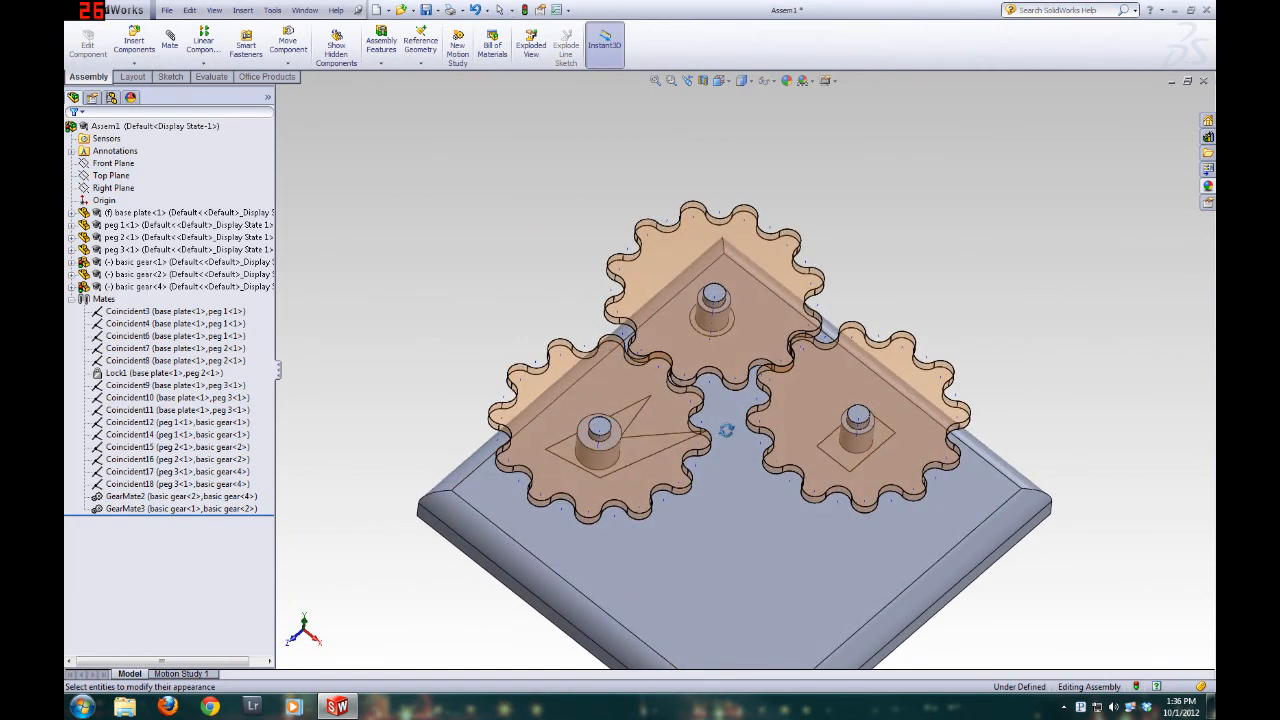
{"action": "left_click", "coordinate": [840, 490]}
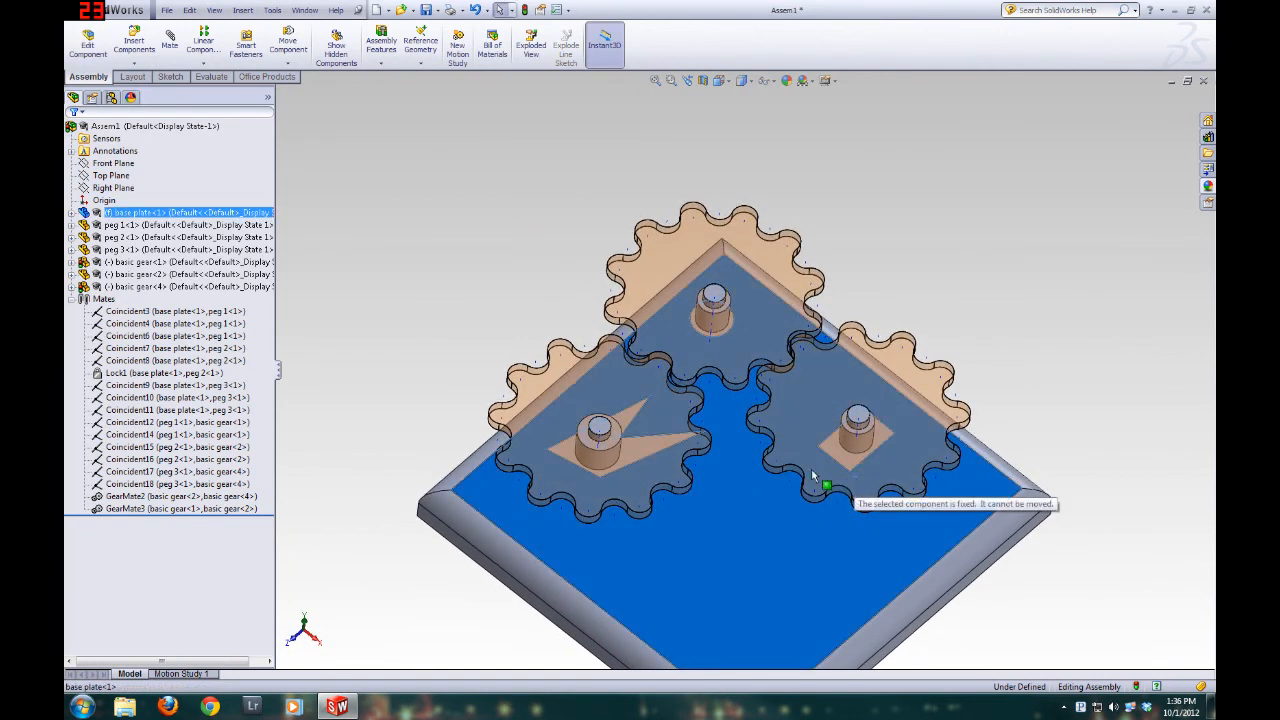
{"action": "left_click", "coordinate": [489, 216]}
{"action": "left_click_drag", "start_coordinate": [672, 249], "coordinate": [592, 438]}
{"action": "middle_click_drag", "start_coordinate": [560, 560], "coordinate": [545, 528]}
{"action": "scroll", "coordinate": [736, 582], "scroll_direction": "up", "scroll_amount": 3}
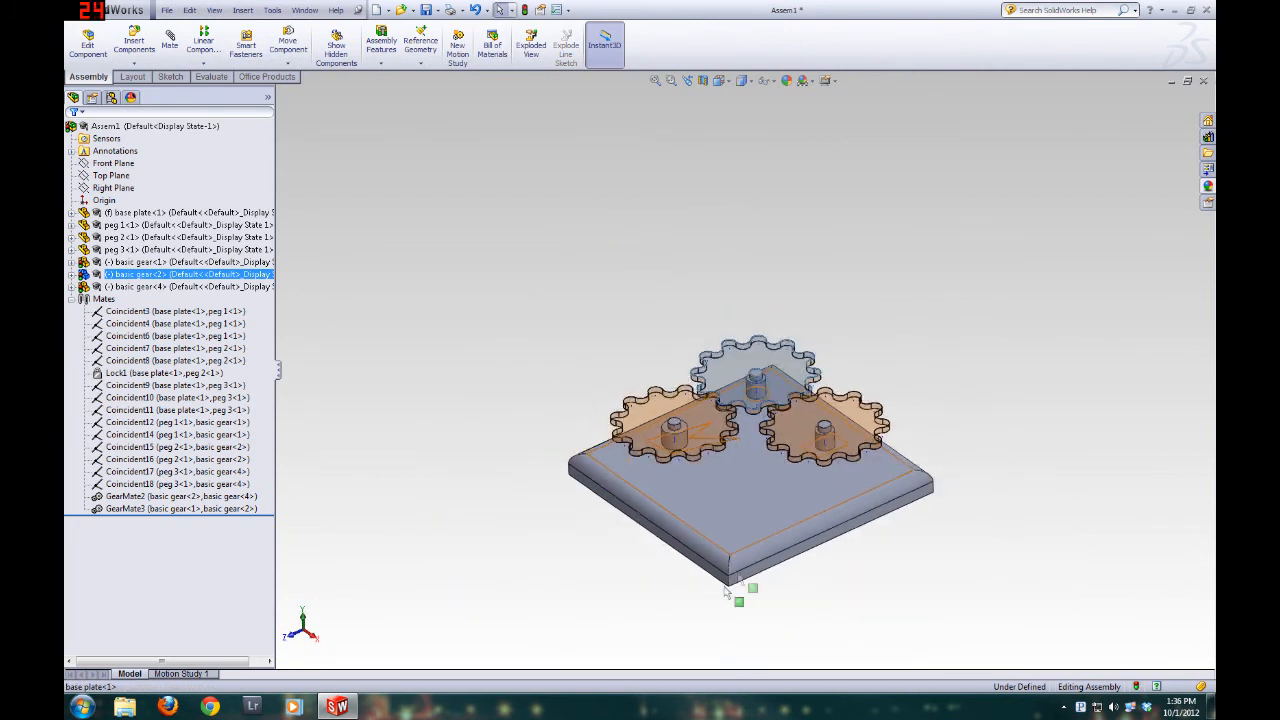
Hide the temporary axes throughout the assembly and clear the selection
{"action": "scroll", "coordinate": [727, 592], "scroll_direction": "down", "scroll_amount": 3}
{"action": "left_click", "coordinate": [214, 10]}
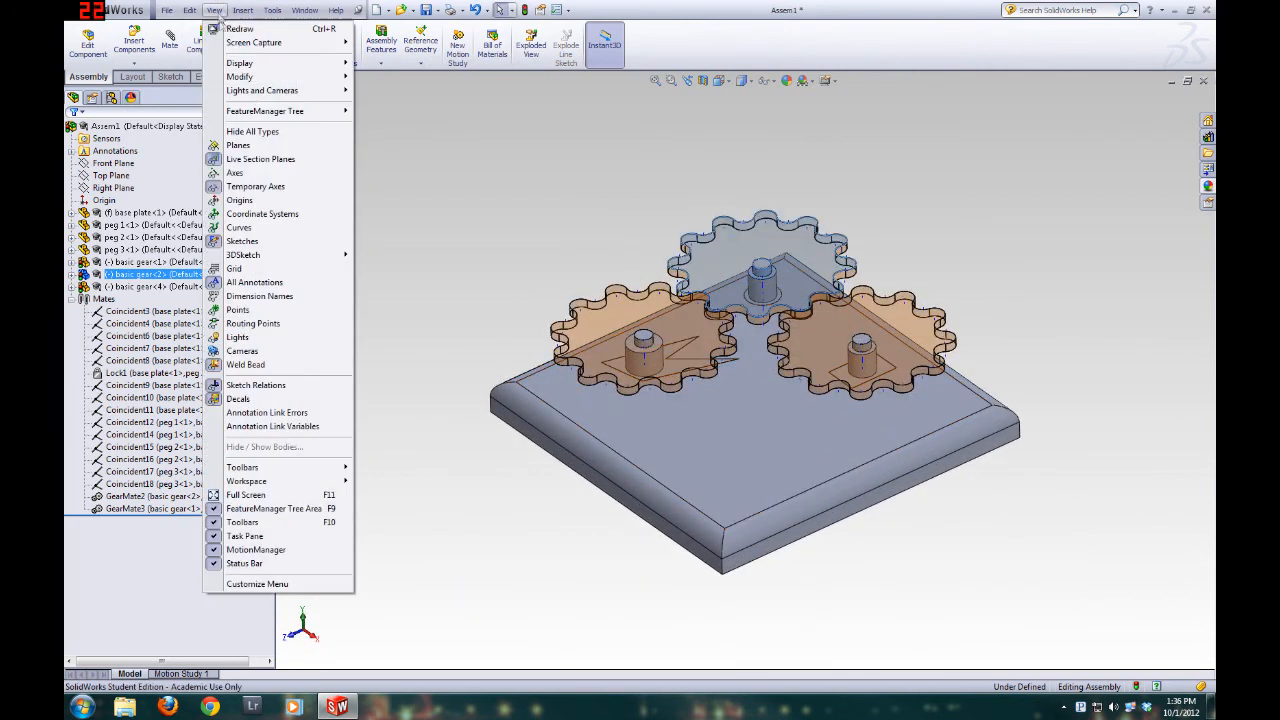
{"action": "left_click", "coordinate": [257, 186]}
{"action": "left_click", "coordinate": [483, 201]}
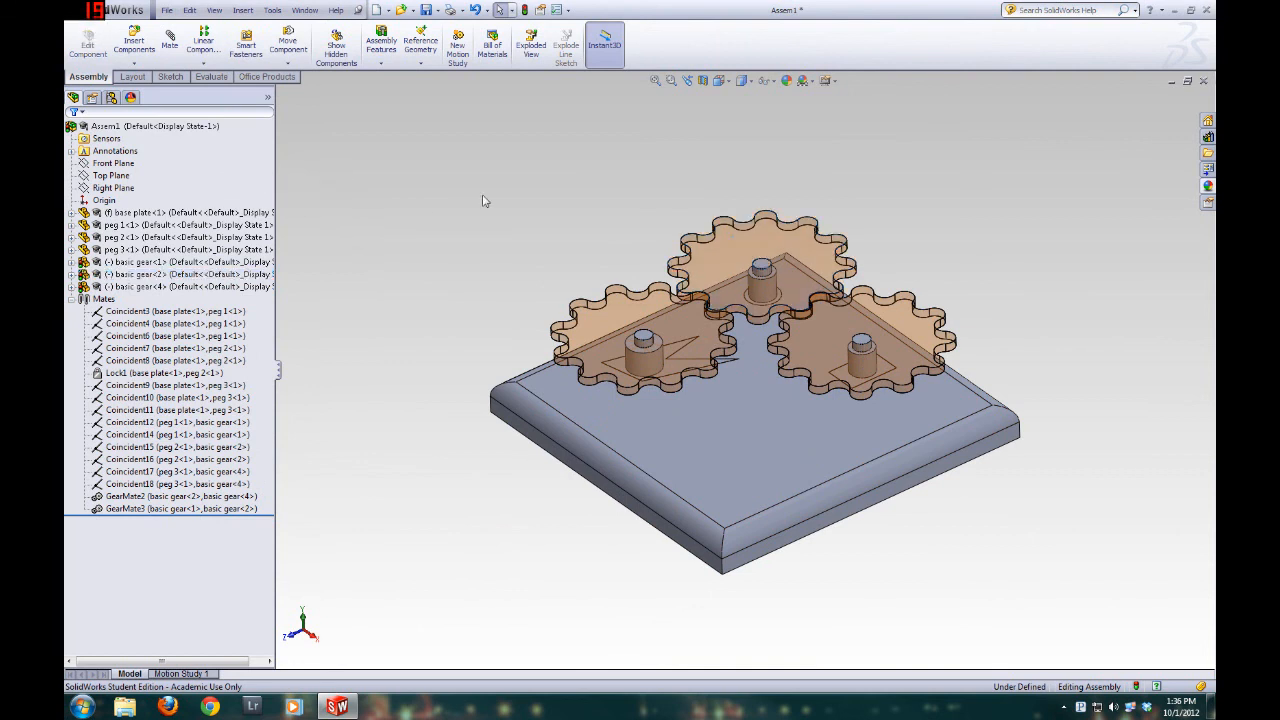
Print the current screen image of the assembly from a slightly adjusted angle using the Microsoft XPS Document Writer
{"action": "mouse_move", "coordinate": [557, 578]}
{"action": "middle_mouse_down"}
{"action": "mouse_move", "coordinate": [586, 583]}
{"action": "mouse_move", "coordinate": [574, 594]}
{"action": "middle_mouse_up"}
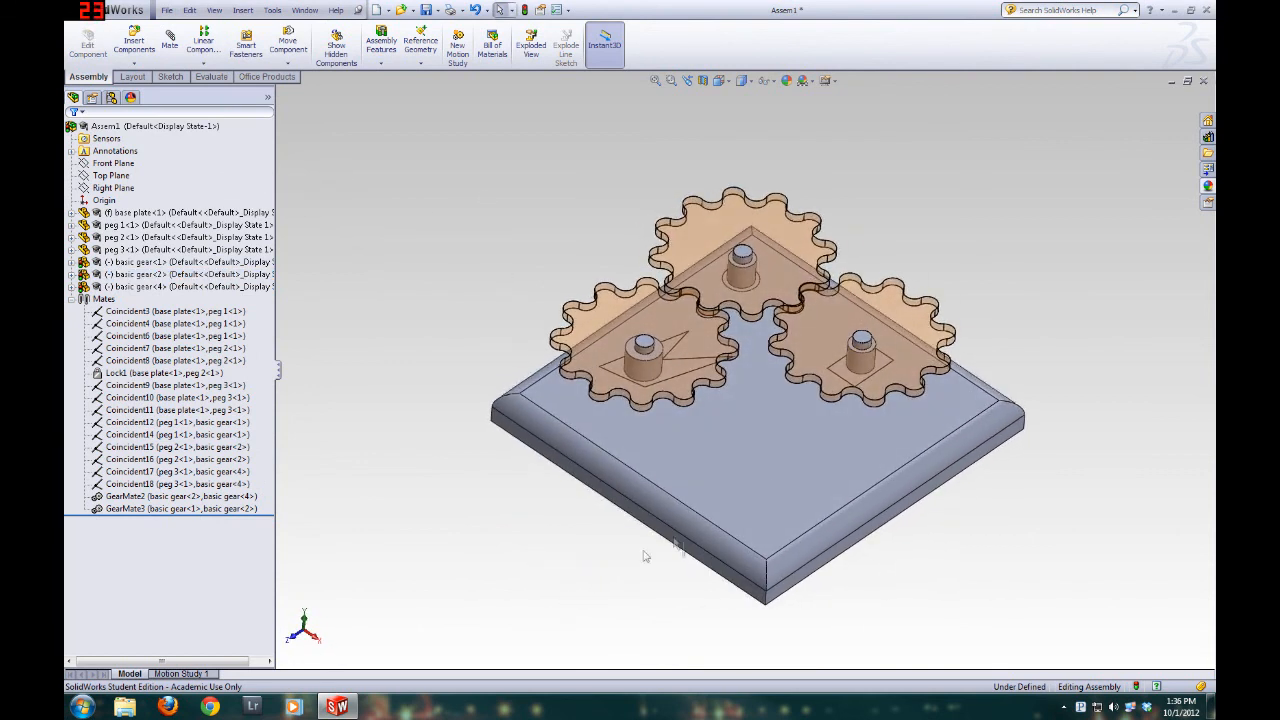
{"action": "left_click", "coordinate": [168, 11]}
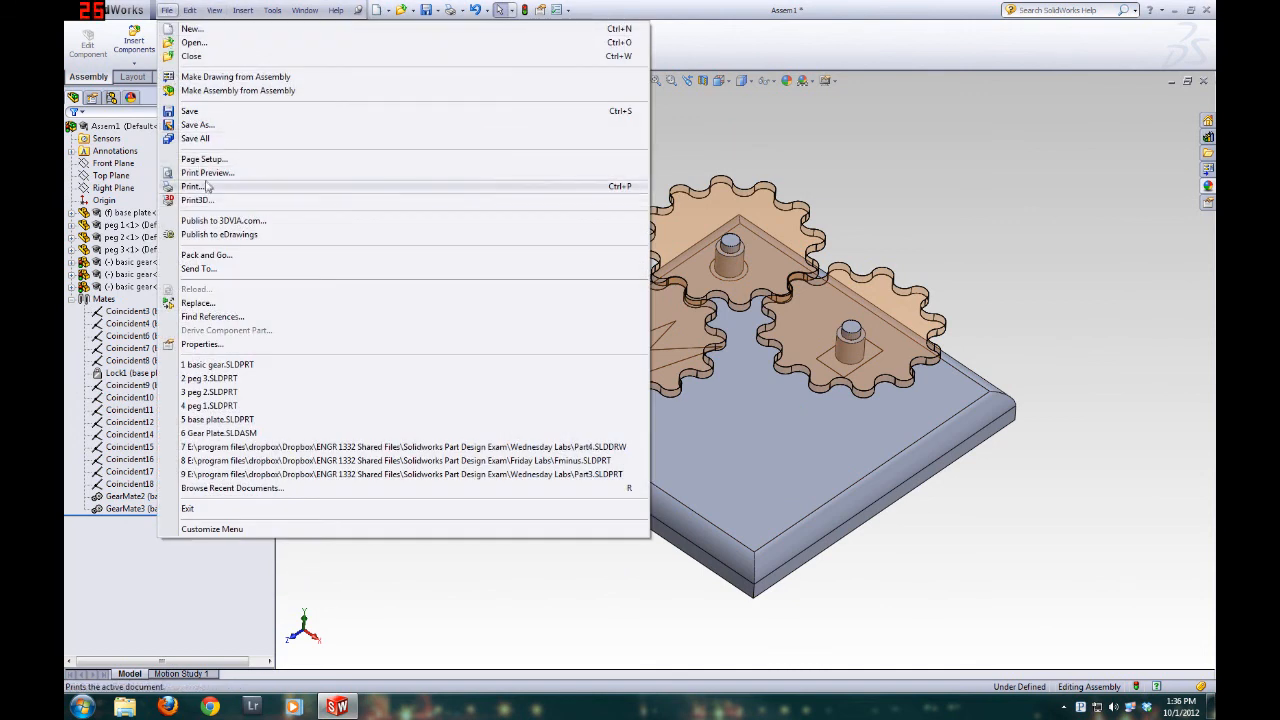
{"action": "left_click", "coordinate": [192, 186]}
{"action": "left_click", "coordinate": [683, 248]}
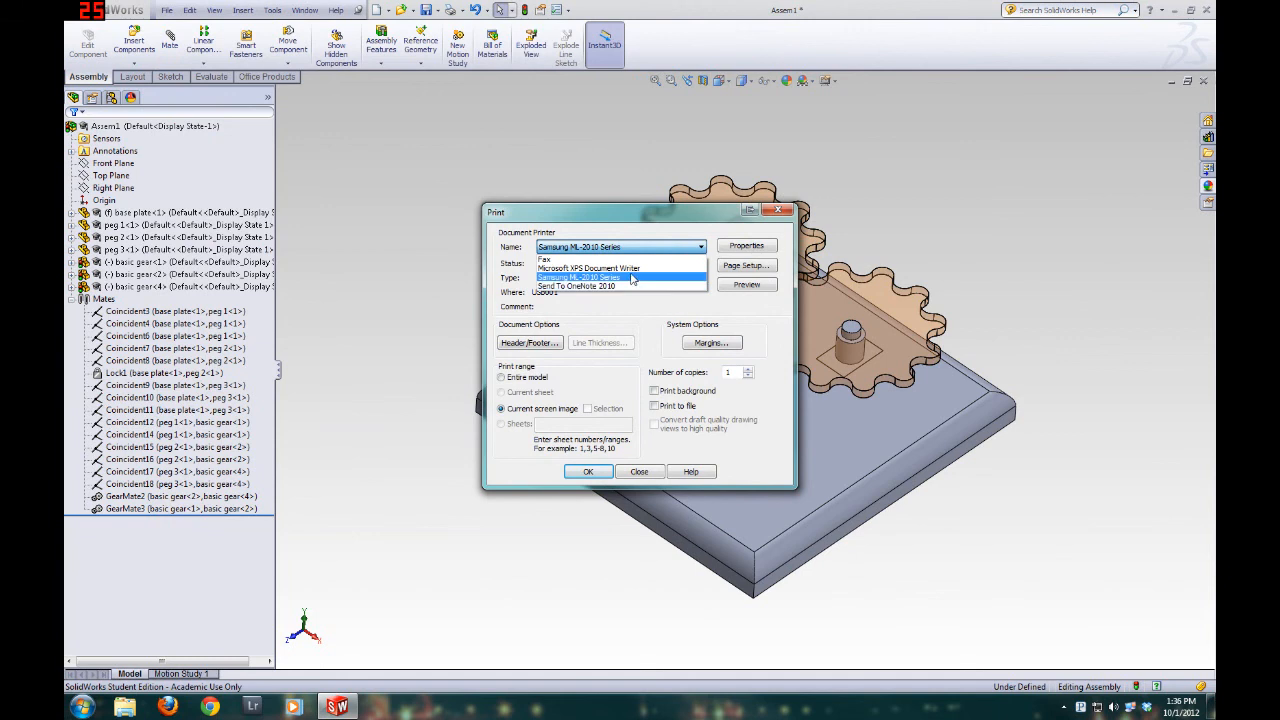
{"action": "left_click", "coordinate": [622, 269]}
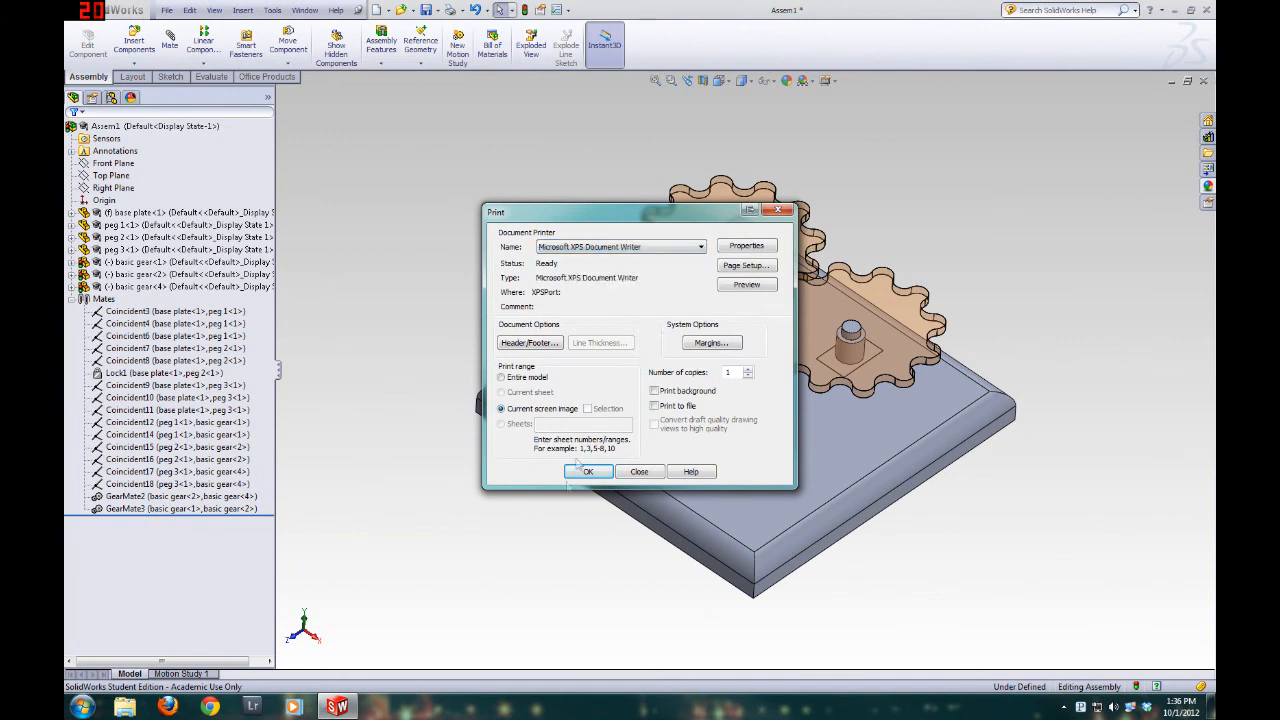
{"action": "left_click", "coordinate": [605, 473]}
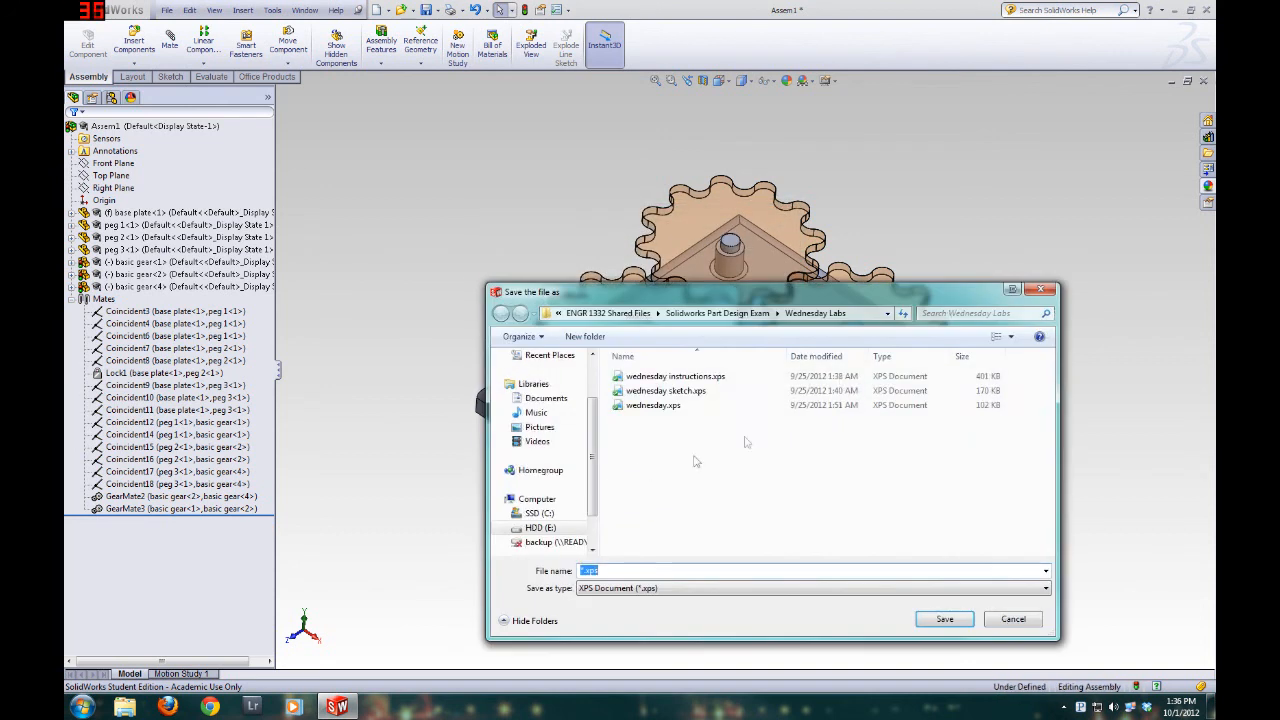
Save the printed output to the Desktop as an XPS document named whatever
{"action": "scroll", "coordinate": [550, 420], "scroll_direction": "up", "scroll_amount": 3}
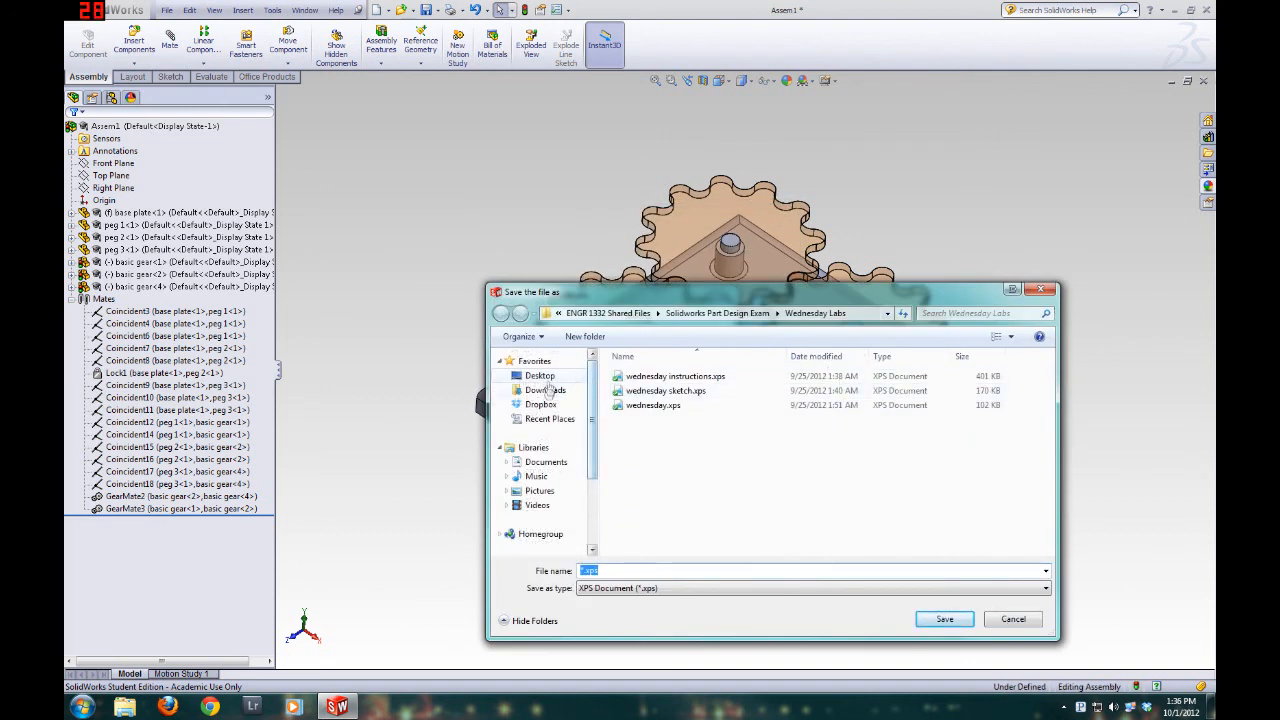
{"action": "left_click", "coordinate": [540, 375]}
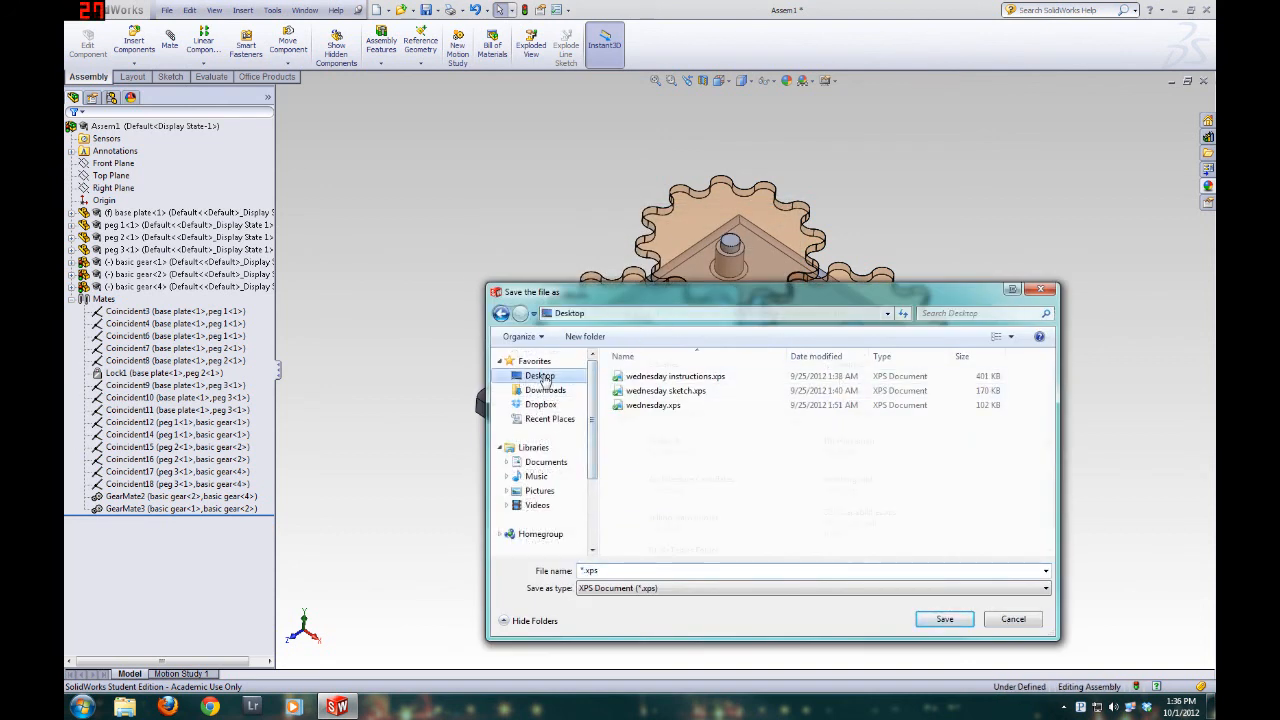
{"action": "left_click", "coordinate": [668, 591]}
{"action": "left_click", "coordinate": [671, 592]}
{"action": "key", "text": "shift+Tab"}
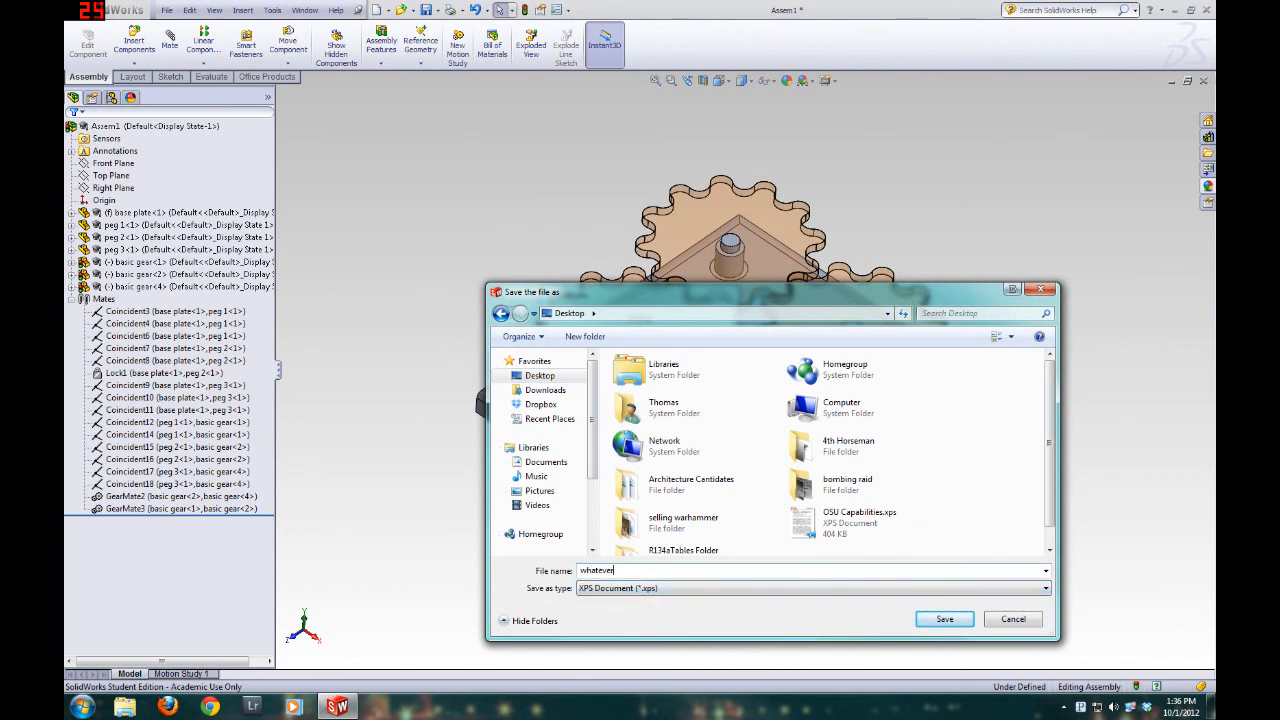
{"action": "key", "text": "Return"}
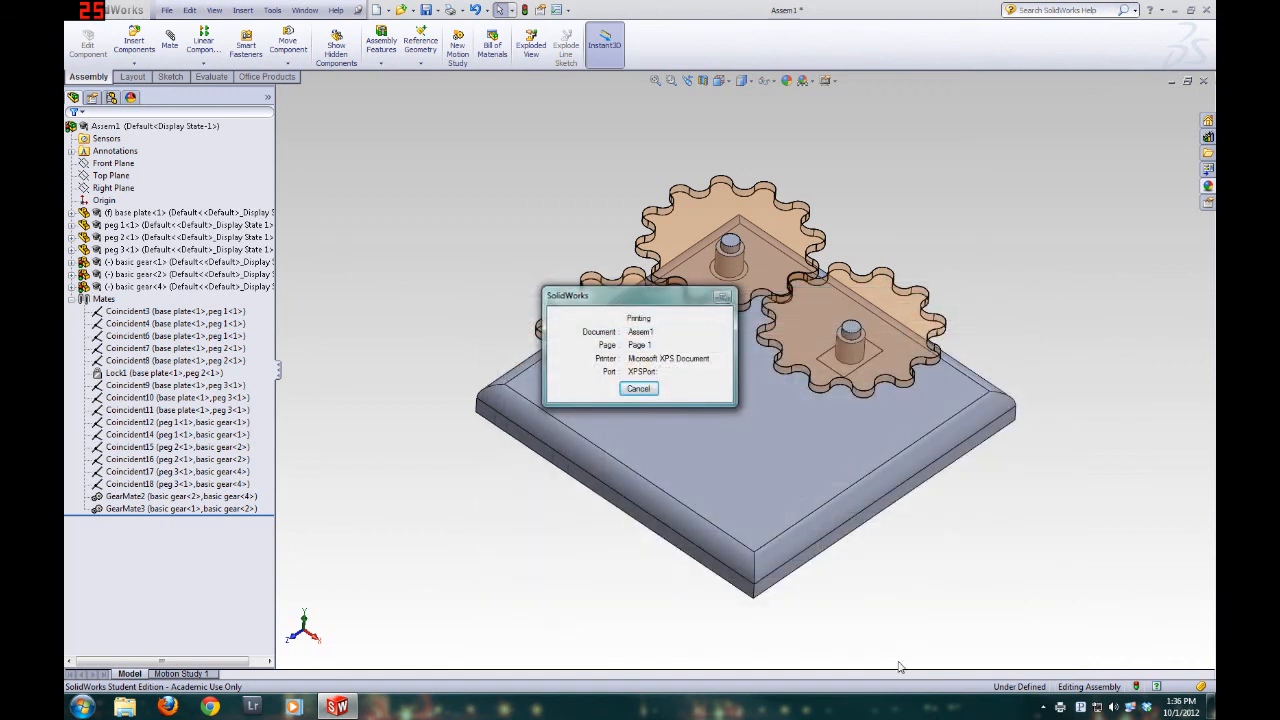